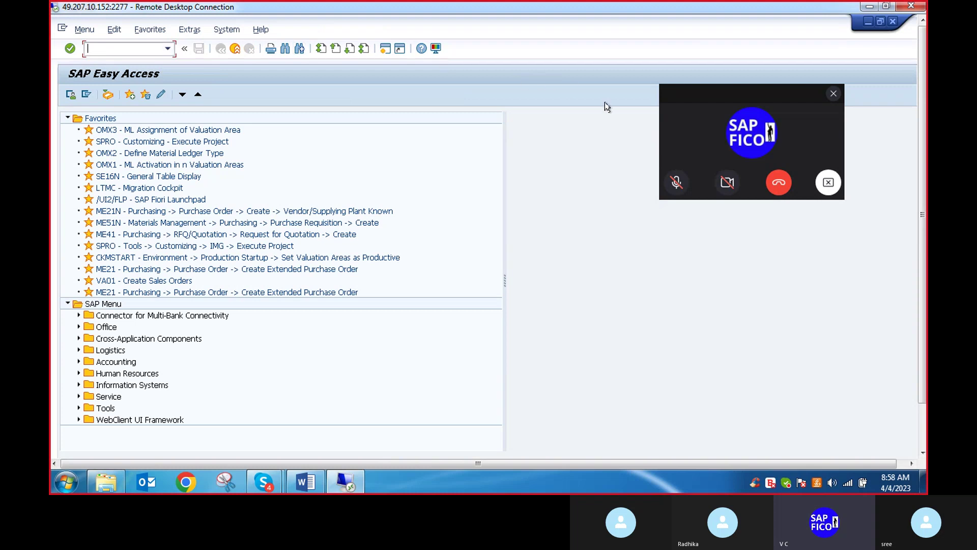
# Switch to the Word document and review the listed purchasing and sales process steps with their transaction codes
pyautogui.click(833, 93)
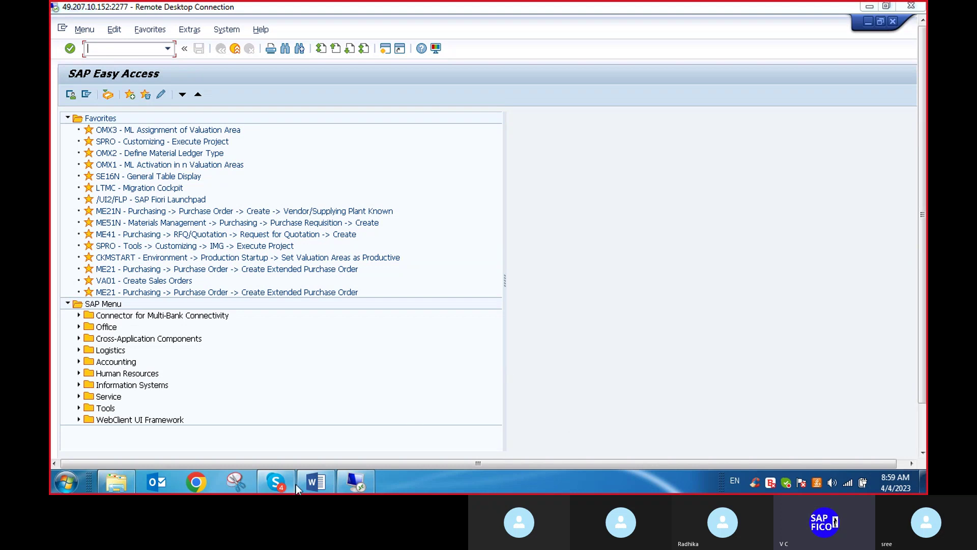
pyautogui.click(317, 482)
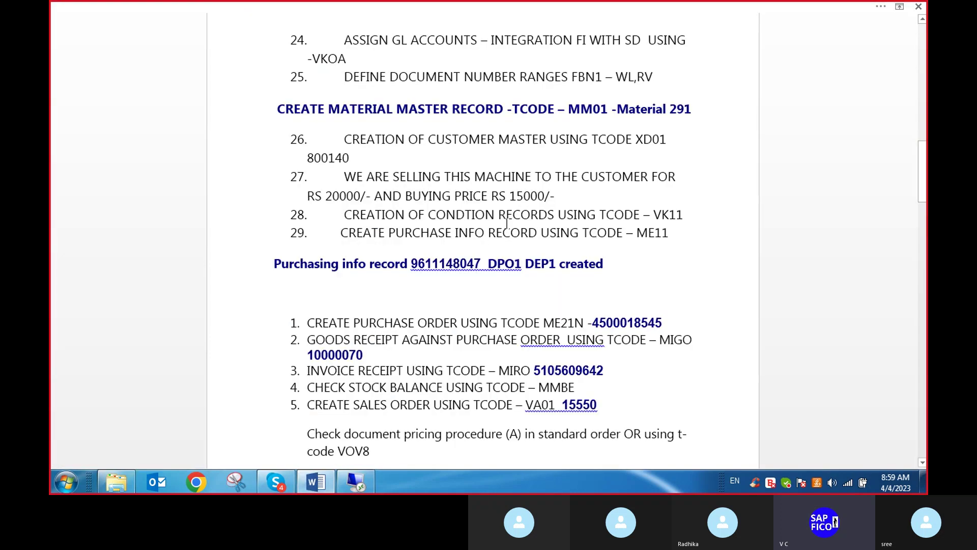
pyautogui.scroll(1, 493, 224)
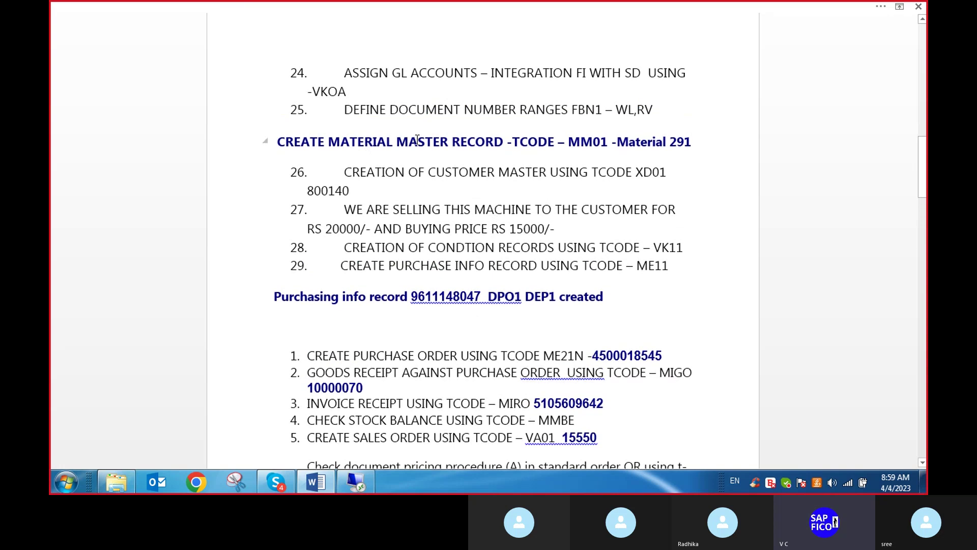
pyautogui.scroll(3, 422, 141)
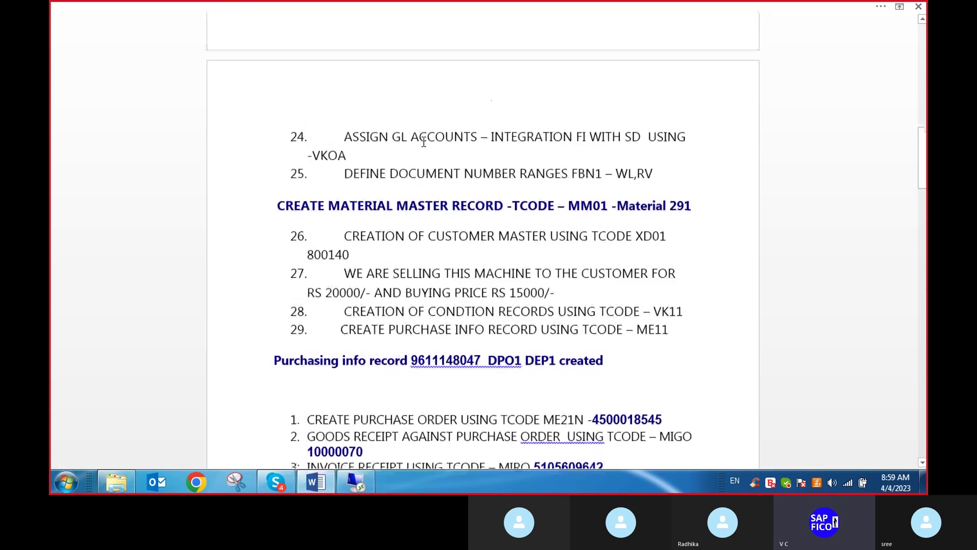
pyautogui.scroll(2, 428, 142)
pyautogui.scroll(-5, 429, 143)
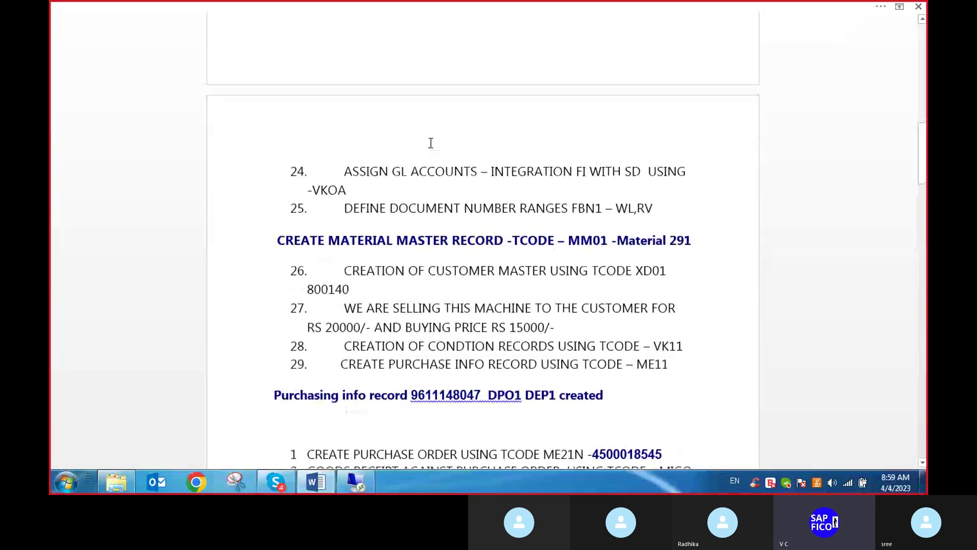
pyautogui.scroll(-3, 430, 143)
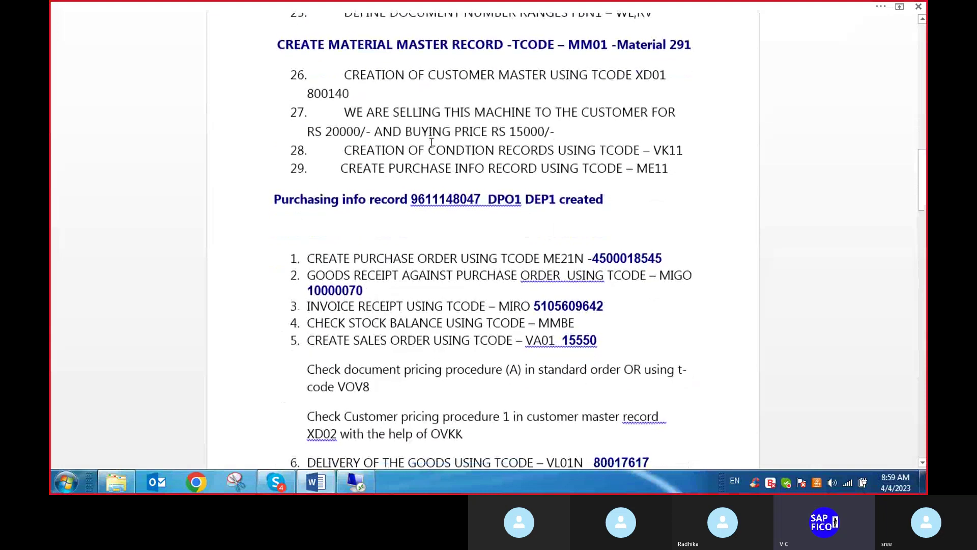
pyautogui.scroll(-1, 432, 142)
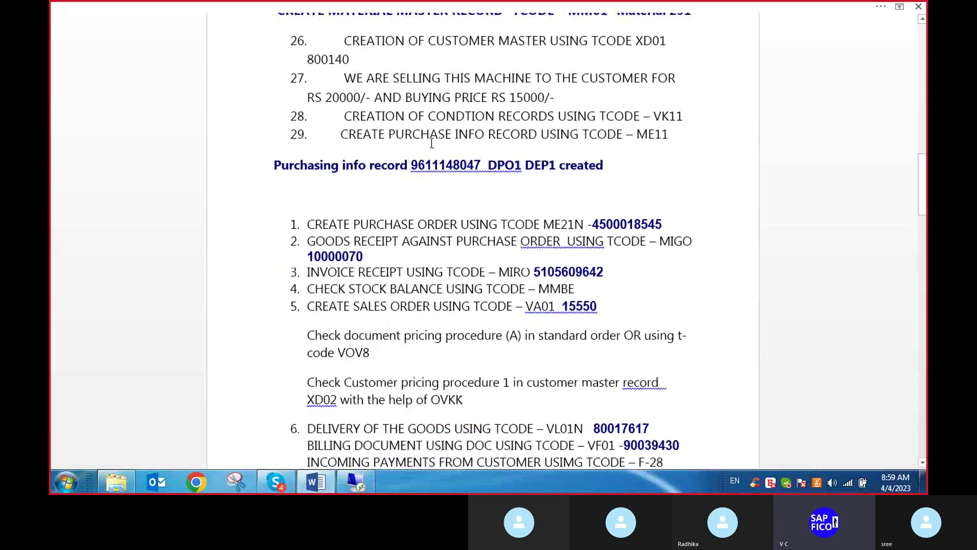
pyautogui.scroll(1, 432, 143)
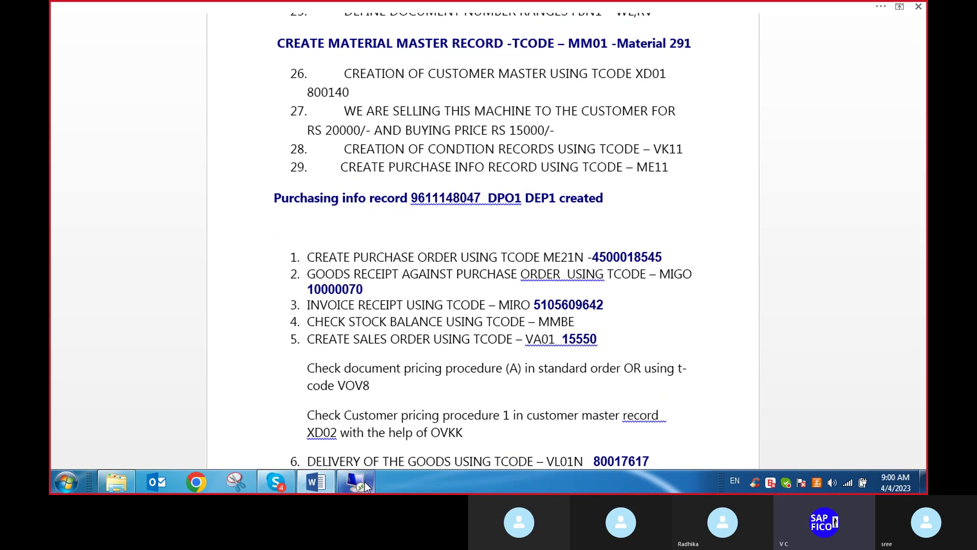
# Return to the SAP remote session, start transaction BP, and set the search to Organizations by Supplier Number
pyautogui.click(365, 481)
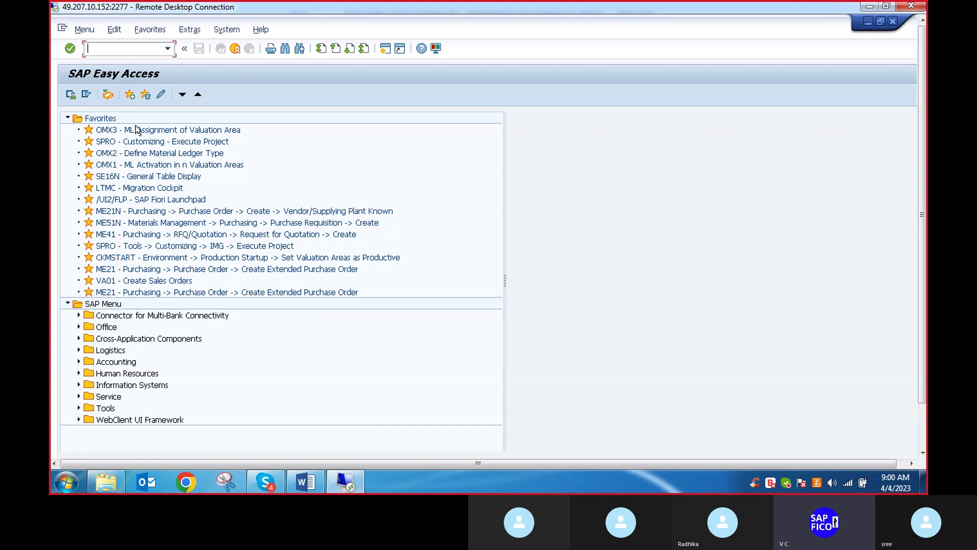
pyautogui.write('bp')
pyautogui.press('Return')
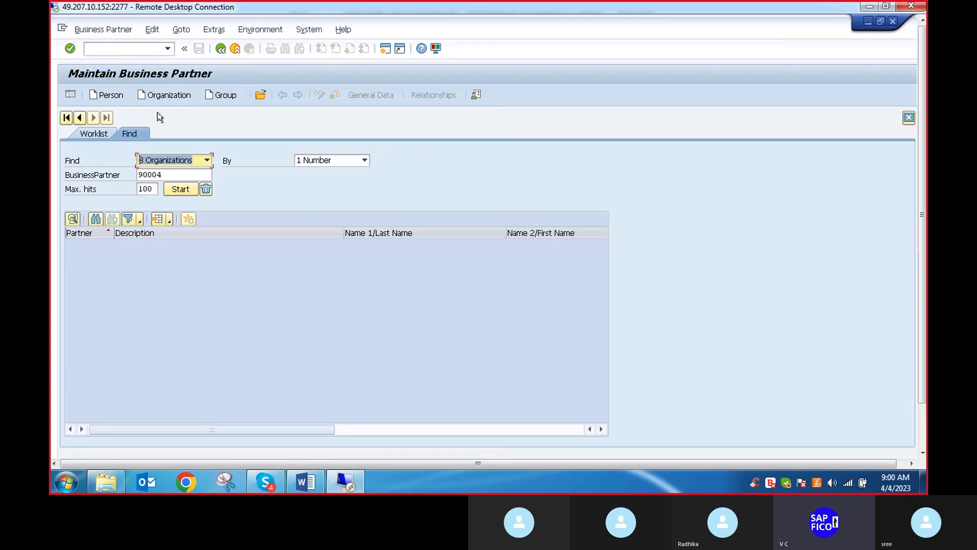
pyautogui.click(207, 160)
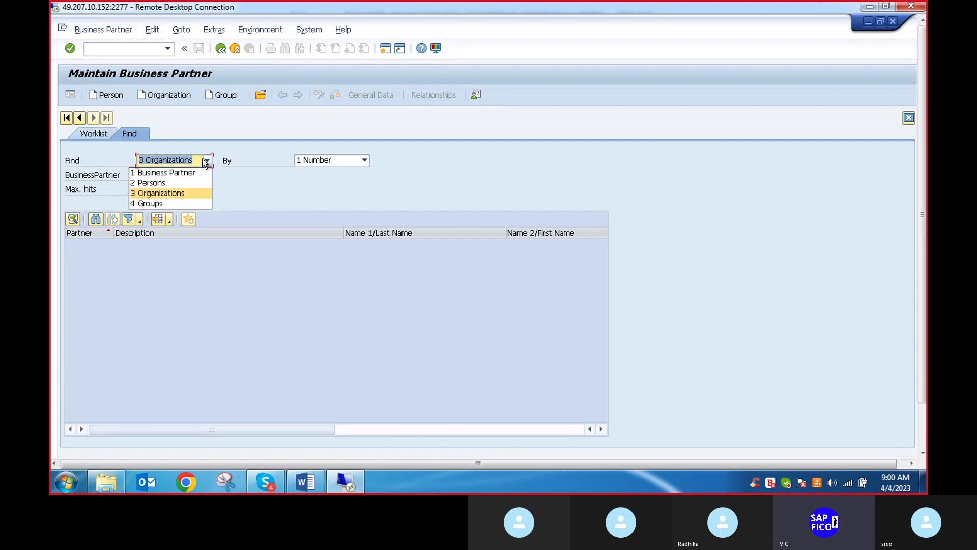
pyautogui.click(162, 192)
pyautogui.click(364, 160)
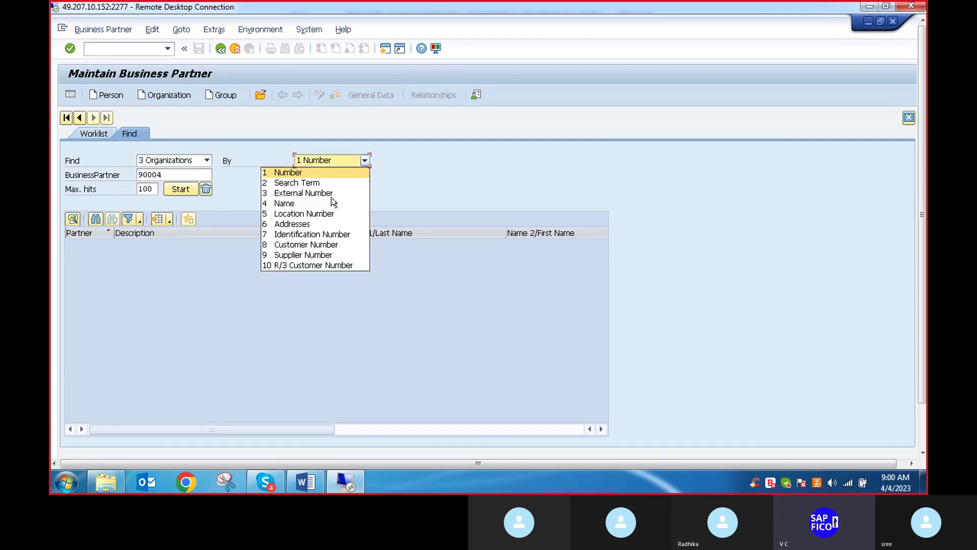
pyautogui.click(324, 254)
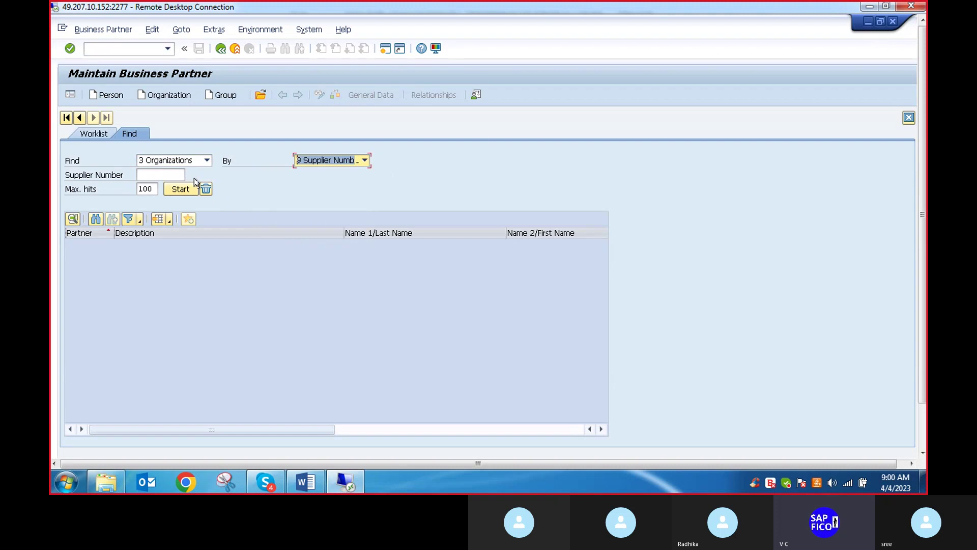
# Find supplier PROTON through company code VLVO in the supplier number search help and display its business partner record
pyautogui.click(182, 175)
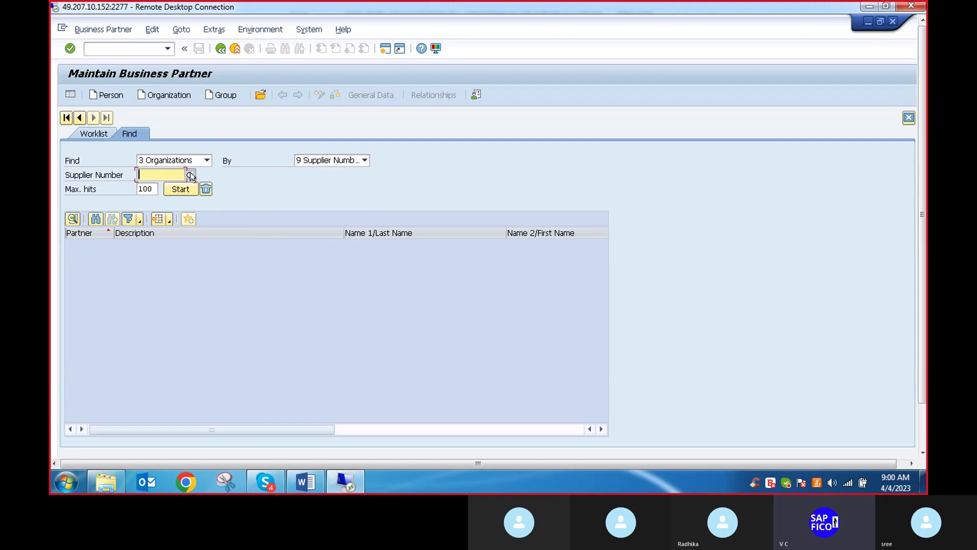
pyautogui.click(191, 175)
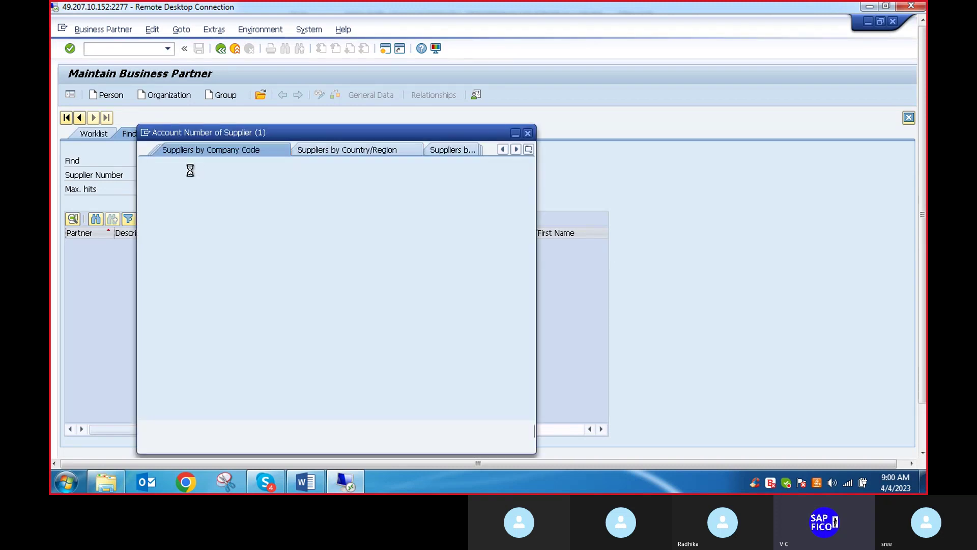
pyautogui.click(272, 286)
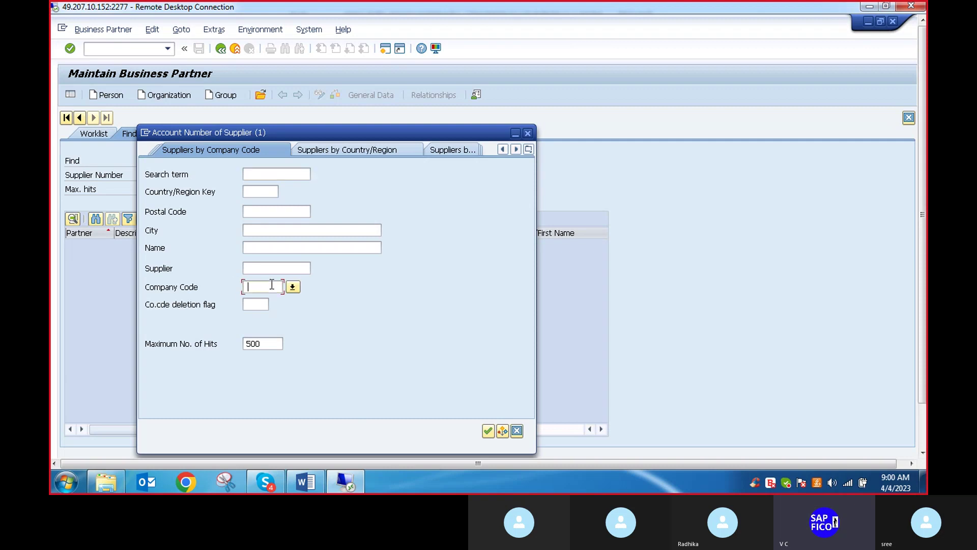
pyautogui.write('VLVO')
pyautogui.press('Return')
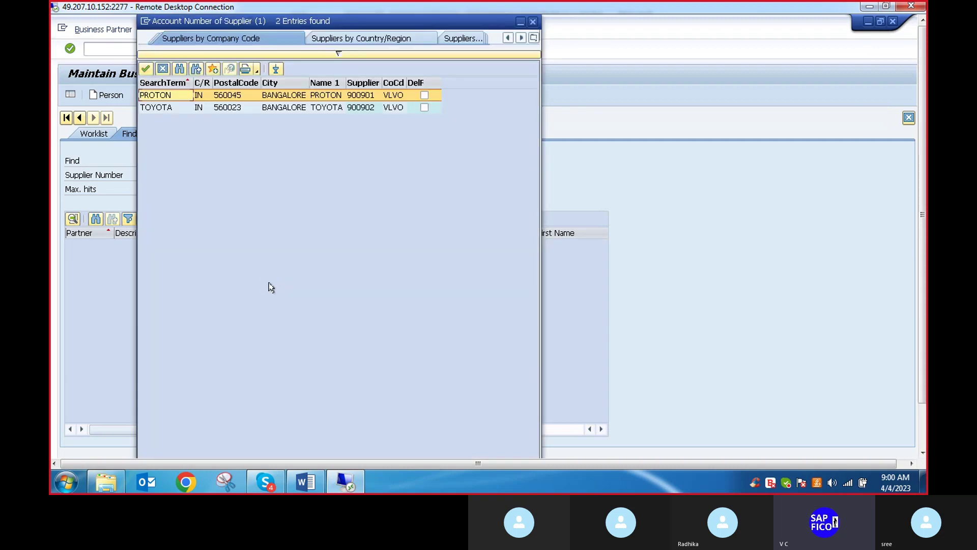
pyautogui.doubleClick(238, 96)
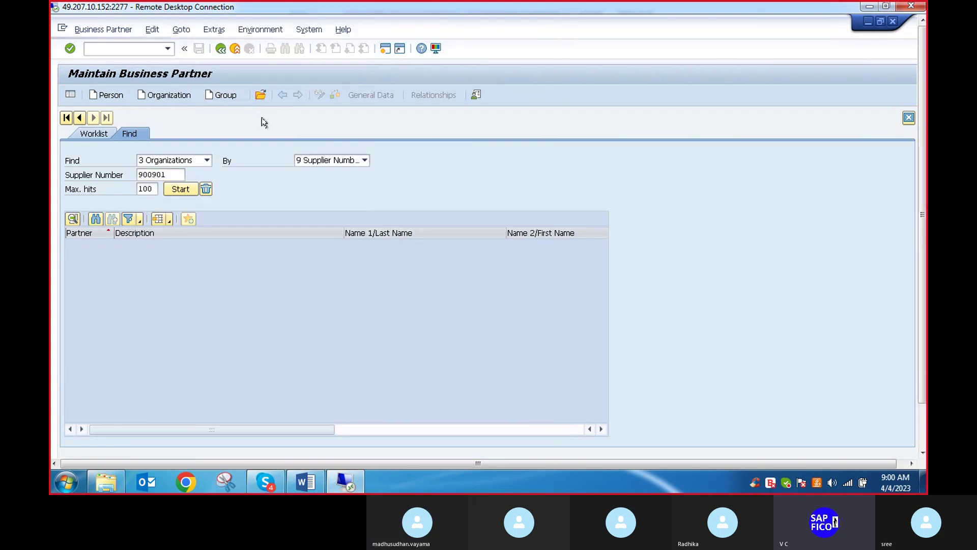
pyautogui.press('Return')
pyautogui.doubleClick(160, 247)
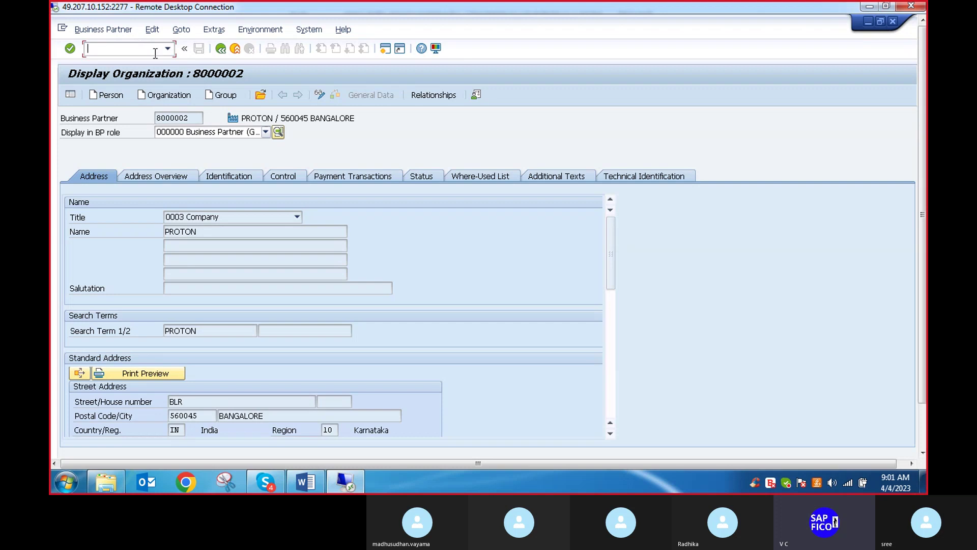
# Leave the supplier record, restart transaction BP, and run a search for Organizations by Customer Number
pyautogui.write('/n')
pyautogui.press('Return')
pyautogui.write('bp')
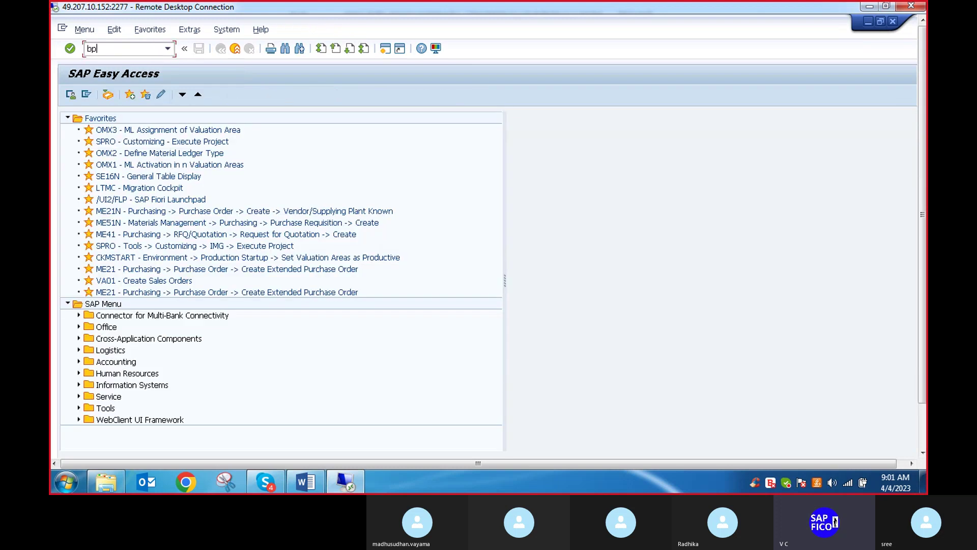
pyautogui.press('Return')
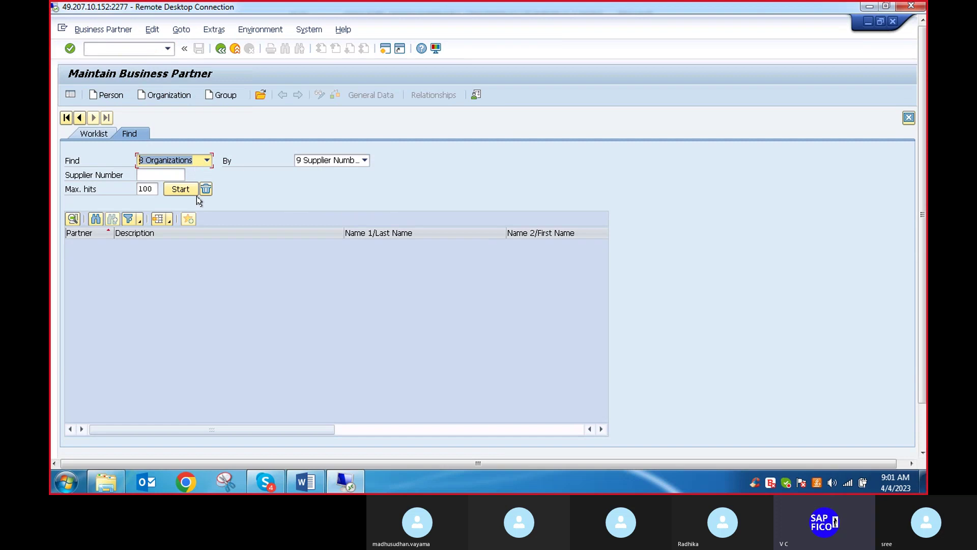
pyautogui.click(365, 160)
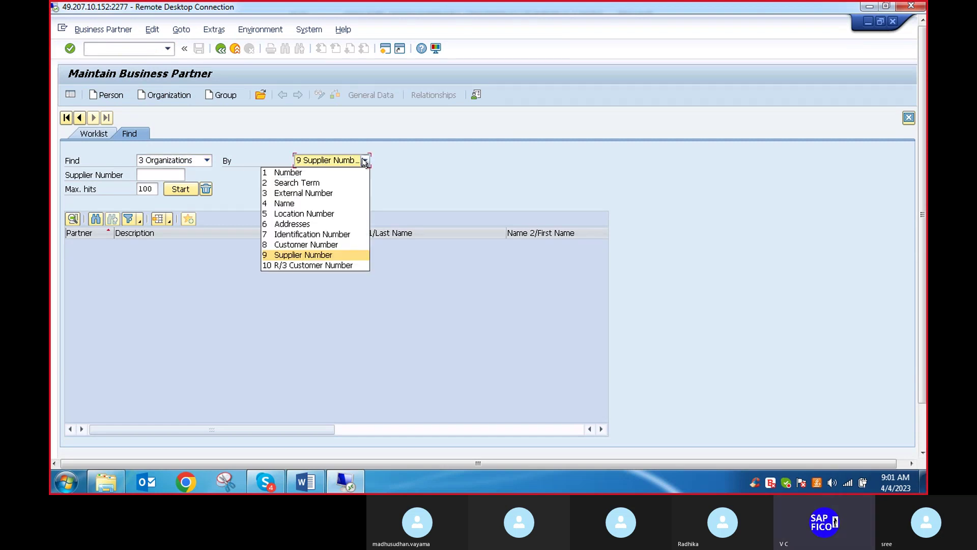
pyautogui.click(316, 244)
pyautogui.click(181, 189)
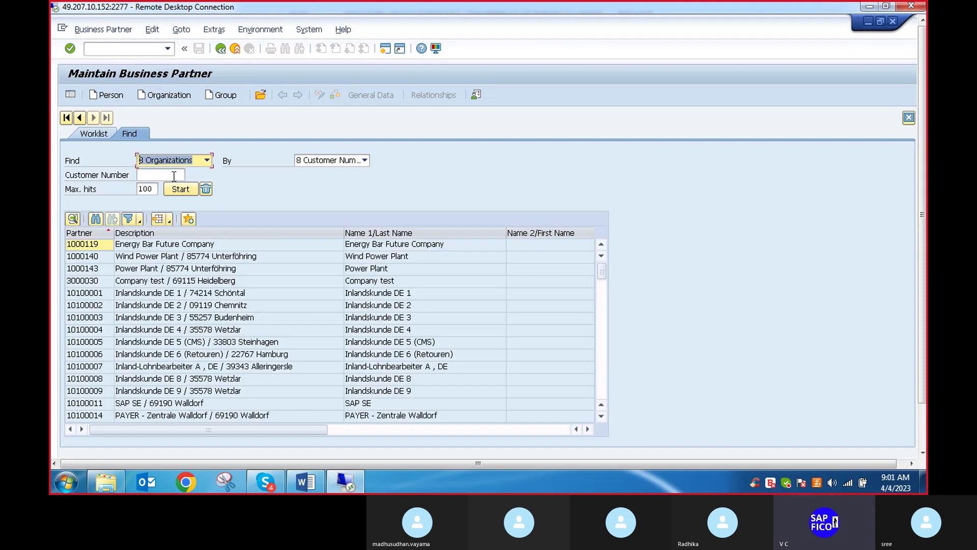
# Look up customers for company code VLVO in the customer number search help and select RENULT
pyautogui.click(171, 176)
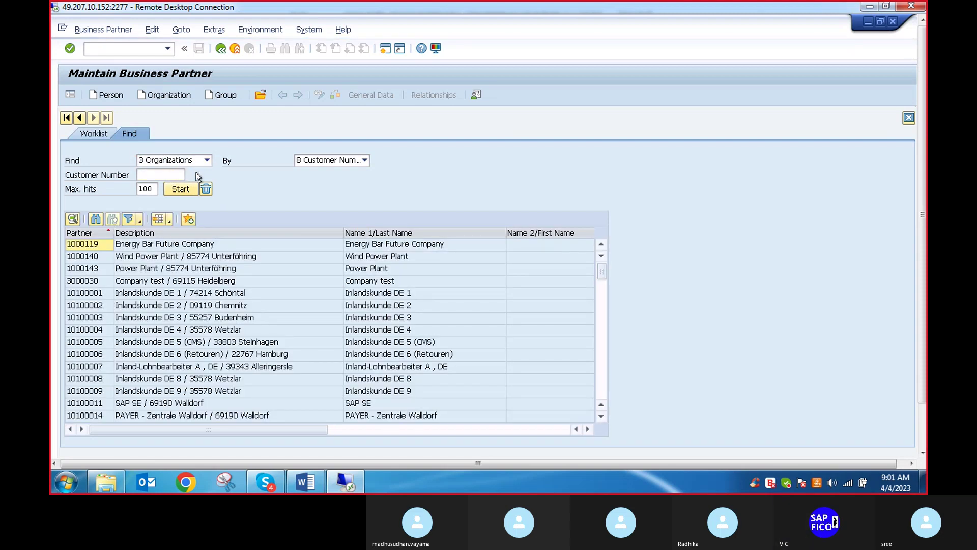
pyautogui.click(193, 176)
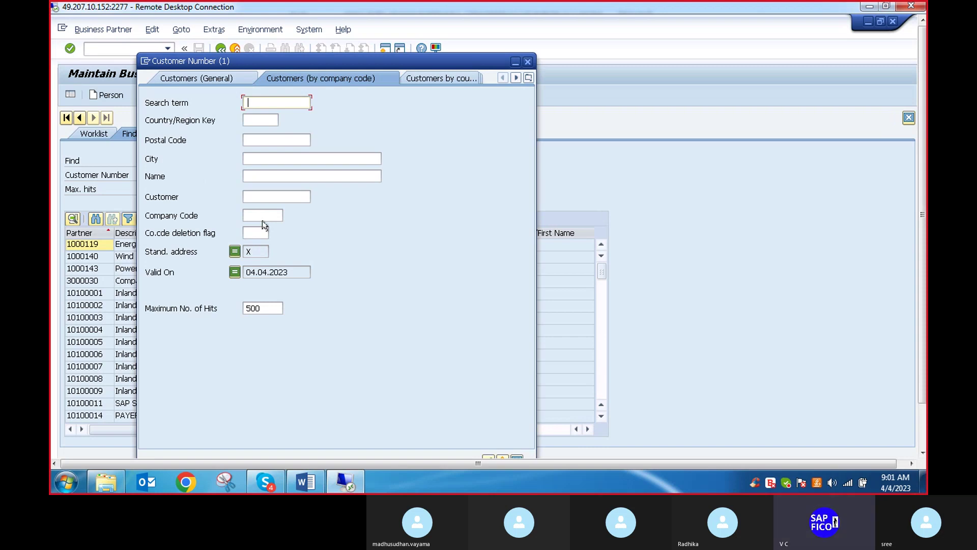
pyautogui.click(262, 219)
pyautogui.write('vlvo')
pyautogui.press('Return')
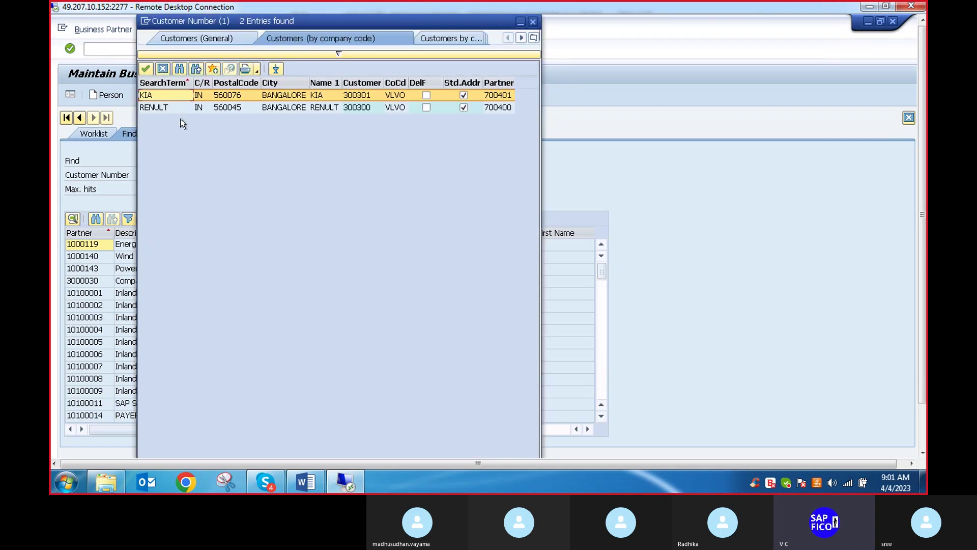
pyautogui.doubleClick(202, 108)
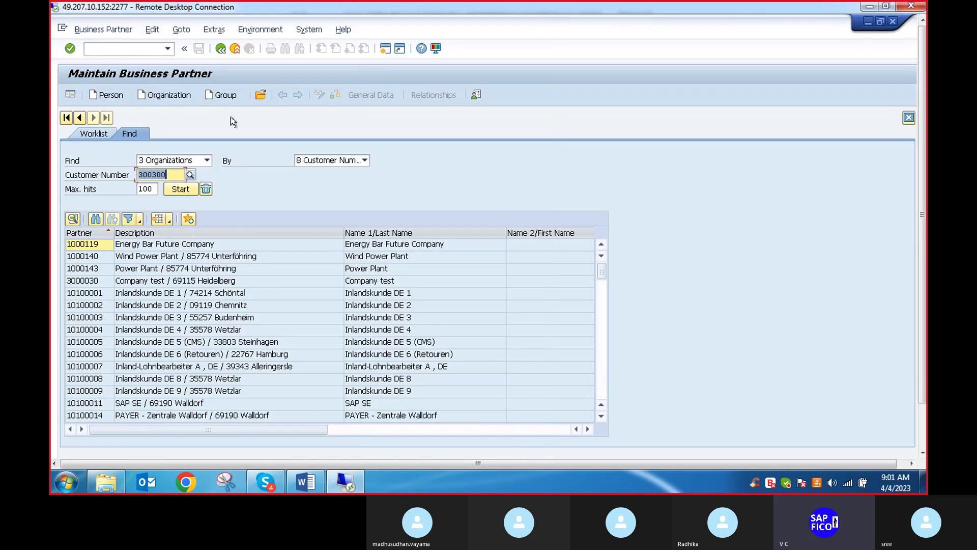
# Run the search for the selected customer and open the RENULT business partner record, acknowledging the information message
pyautogui.press('Return')
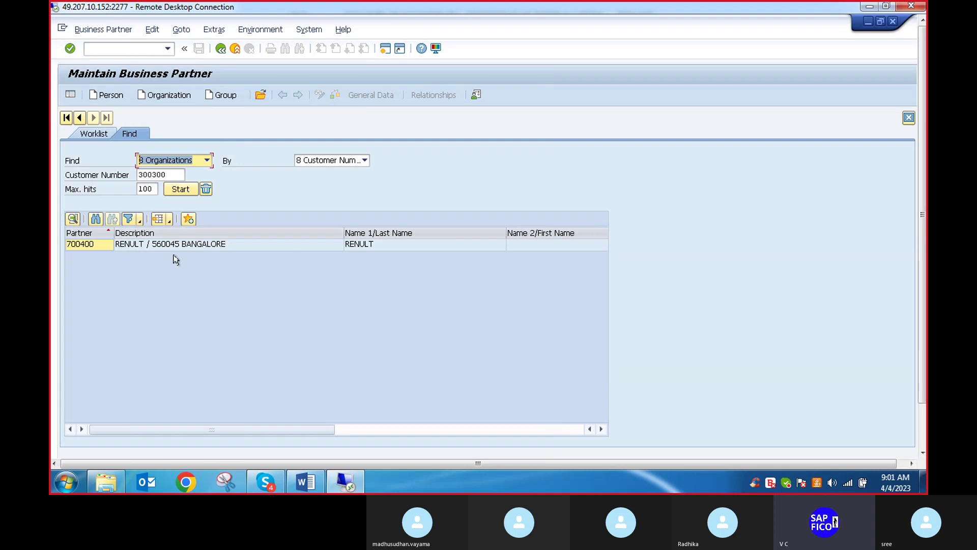
pyautogui.doubleClick(170, 247)
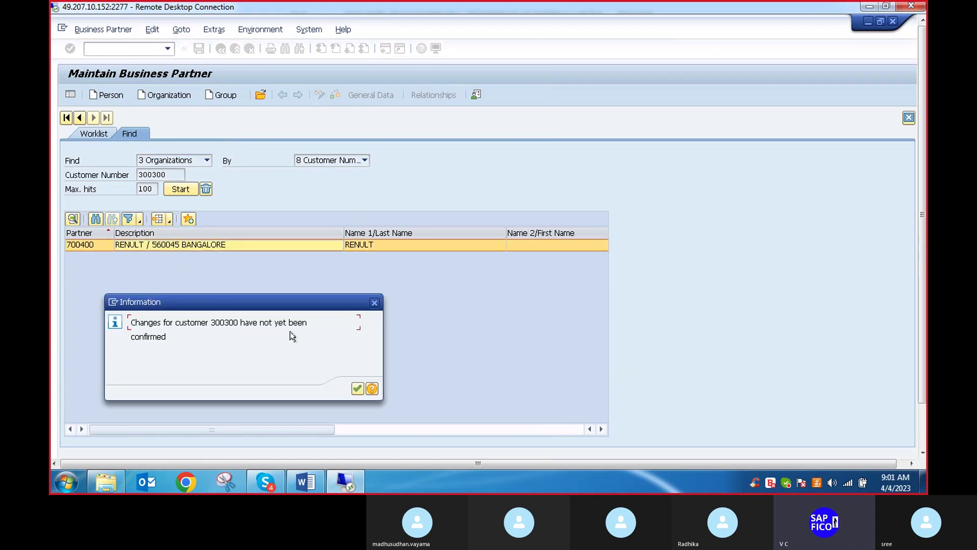
pyautogui.click(356, 389)
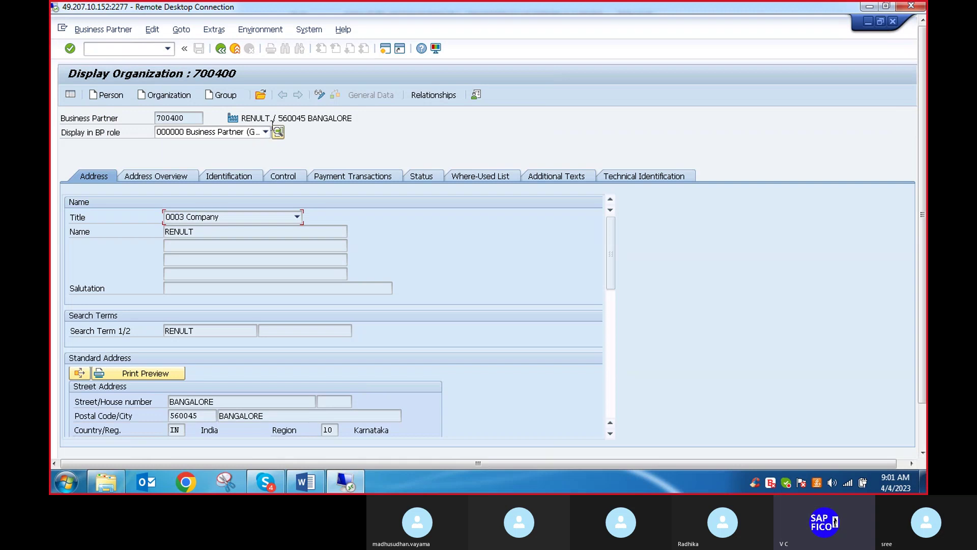
pyautogui.click(267, 134)
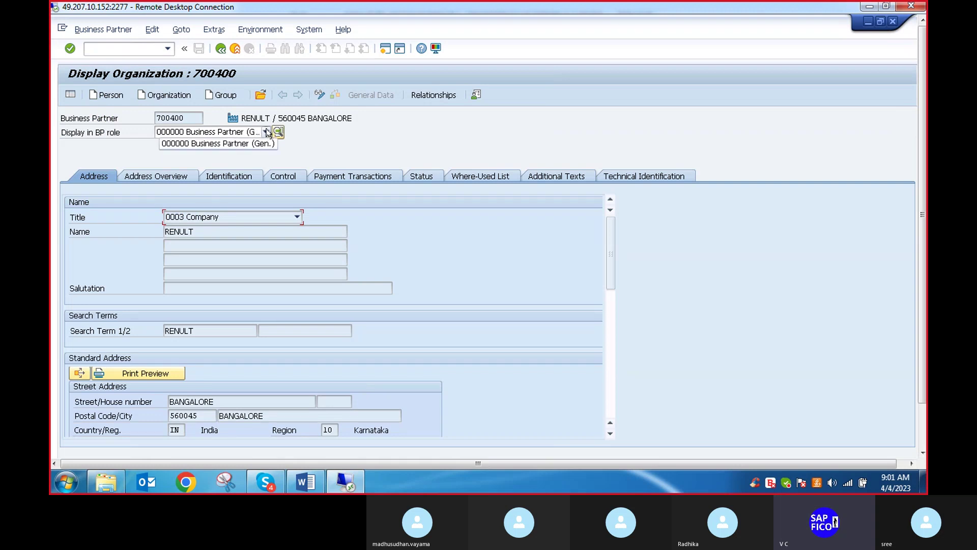
pyautogui.click(265, 134)
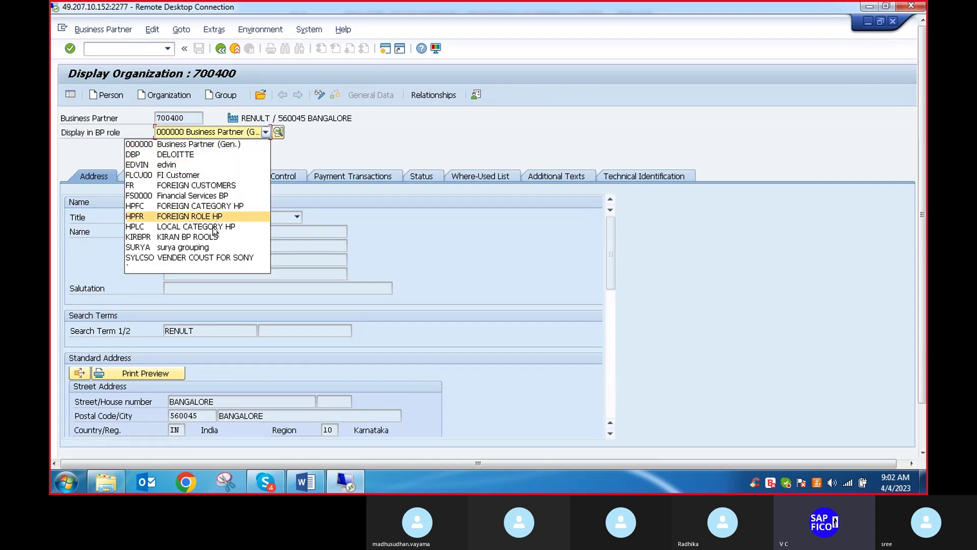
pyautogui.click(266, 134)
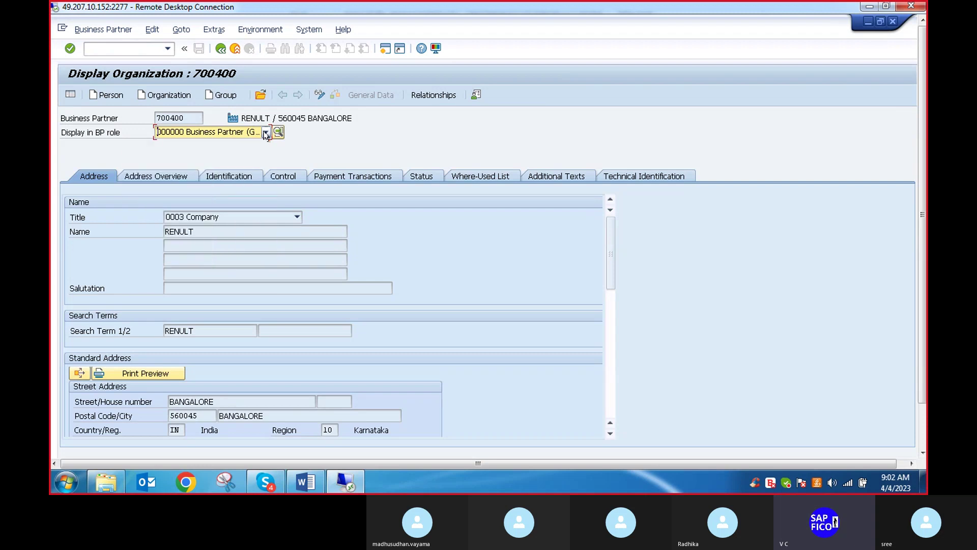
# Switch the RENULT business partner to change mode and select the BP role FLCU01 Customer
pyautogui.click(320, 94)
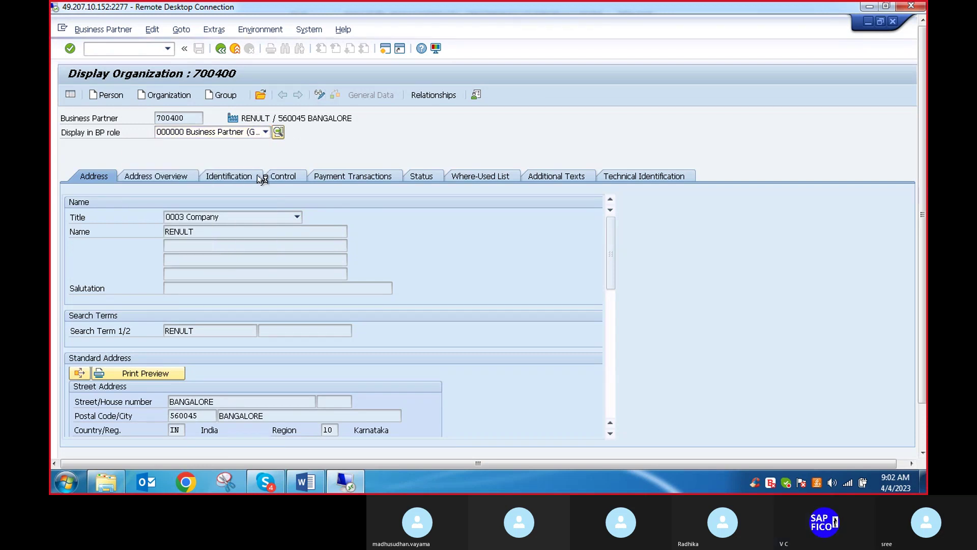
pyautogui.click(266, 132)
pyautogui.scroll(-15, 206, 205)
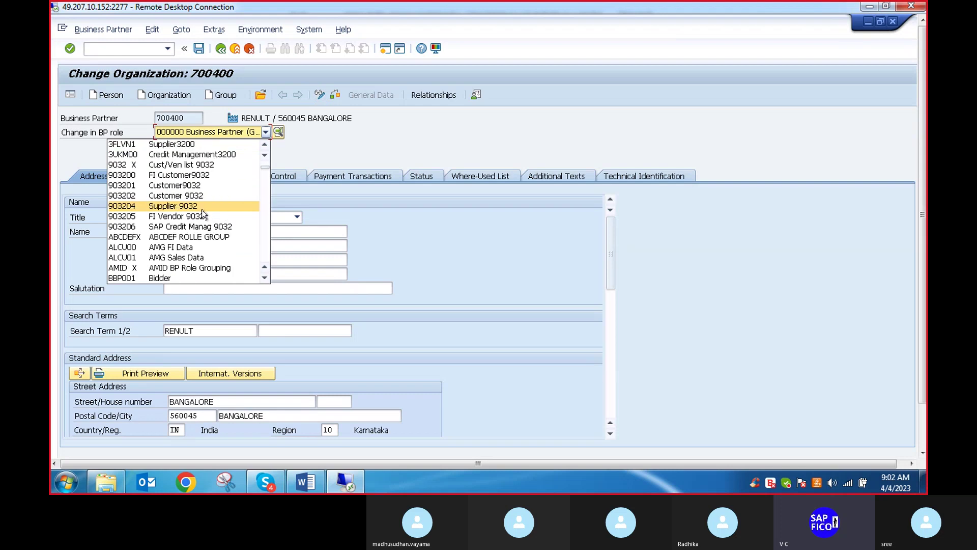
pyautogui.scroll(-5, 203, 205)
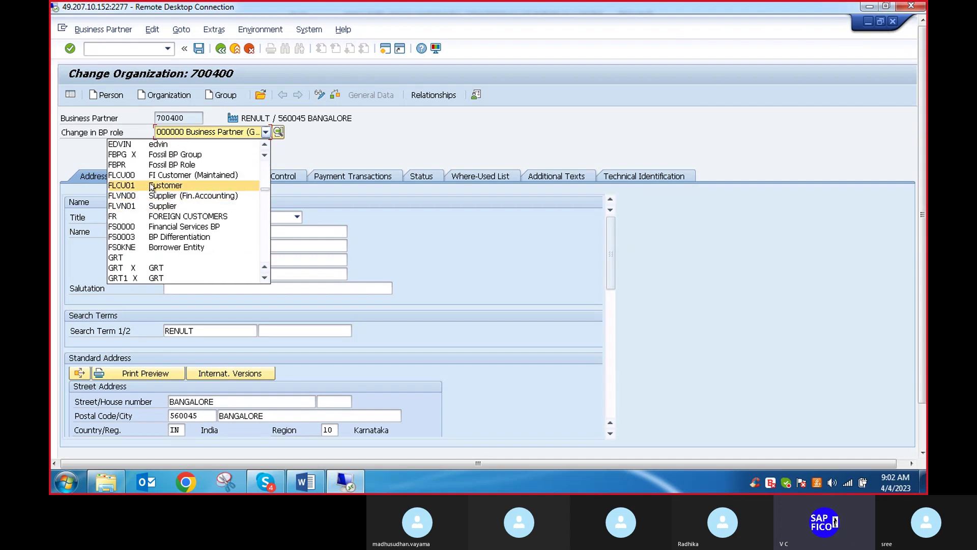
pyautogui.click(173, 187)
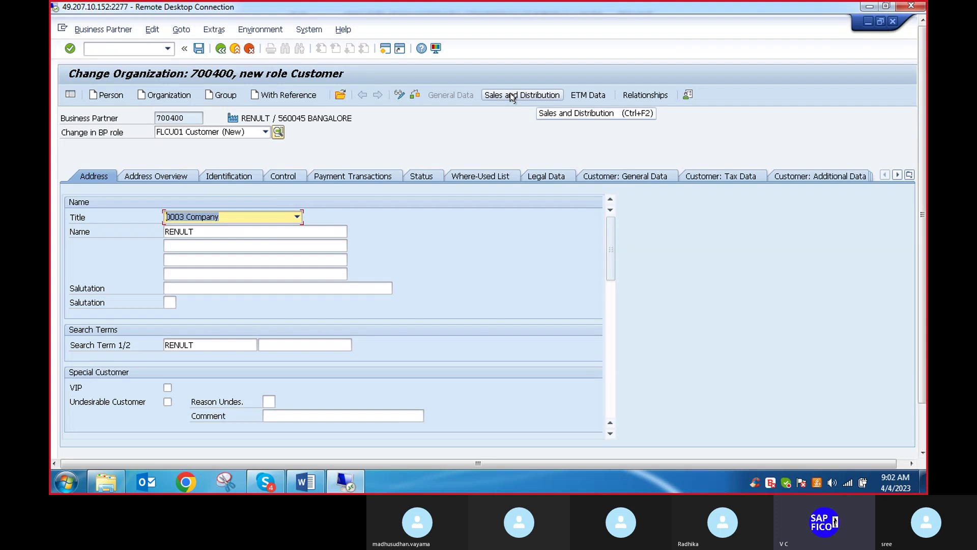
# Open the Sales and Distribution data and enter the sales area: sales organization VLVO, distribution channel VV, division VD
pyautogui.click(513, 97)
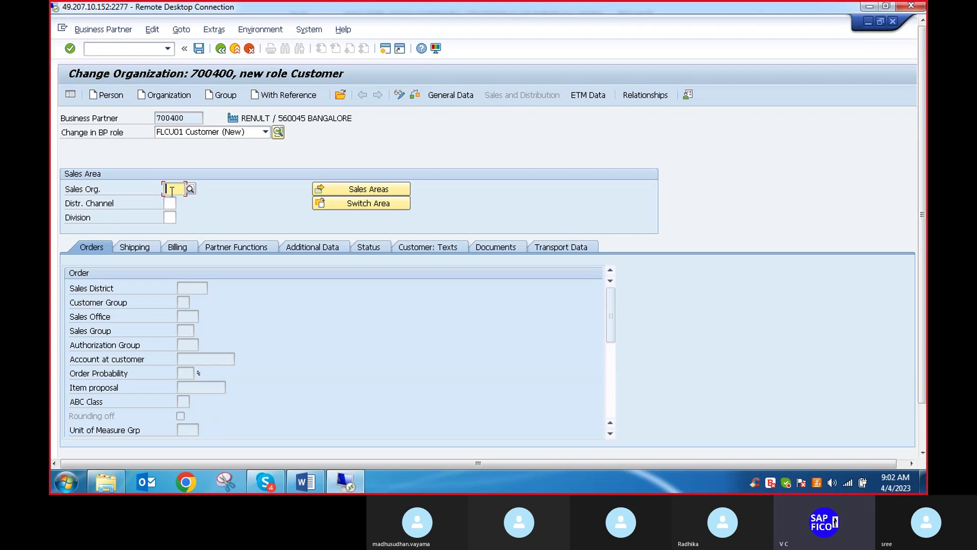
pyautogui.write('v')
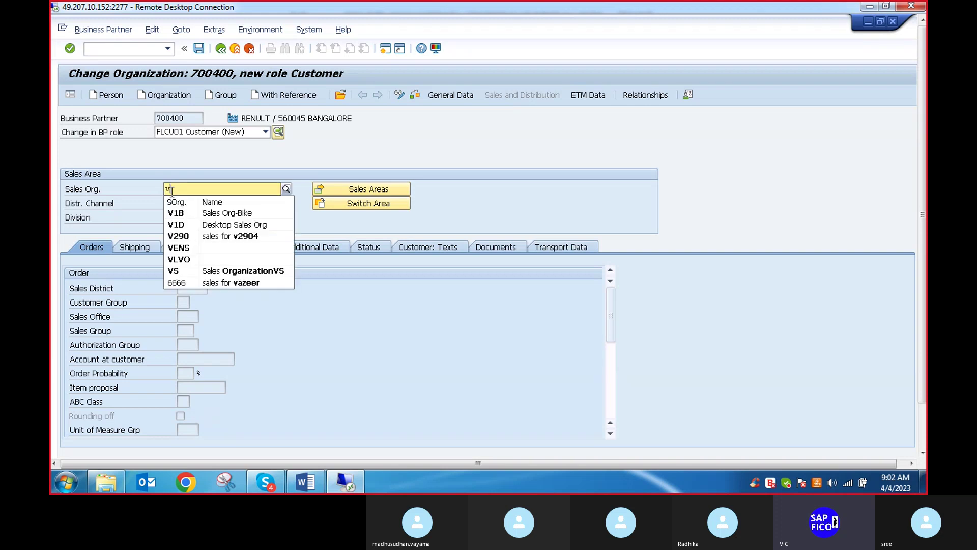
pyautogui.click(190, 259)
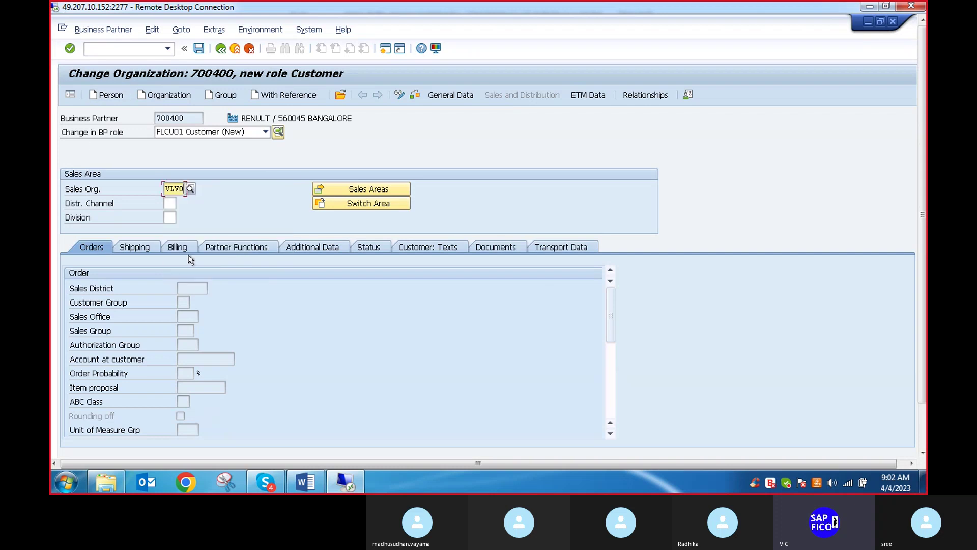
pyautogui.click(168, 202)
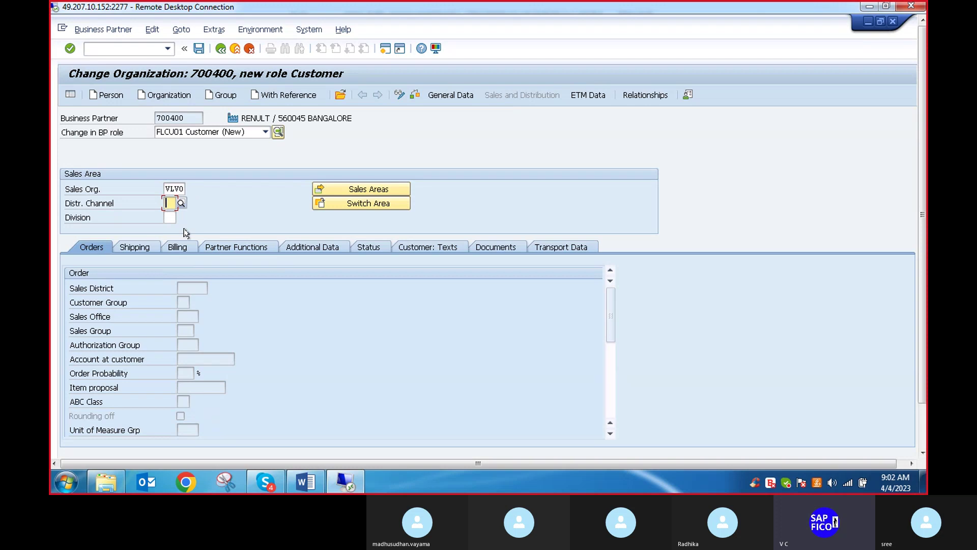
pyautogui.write('vv')
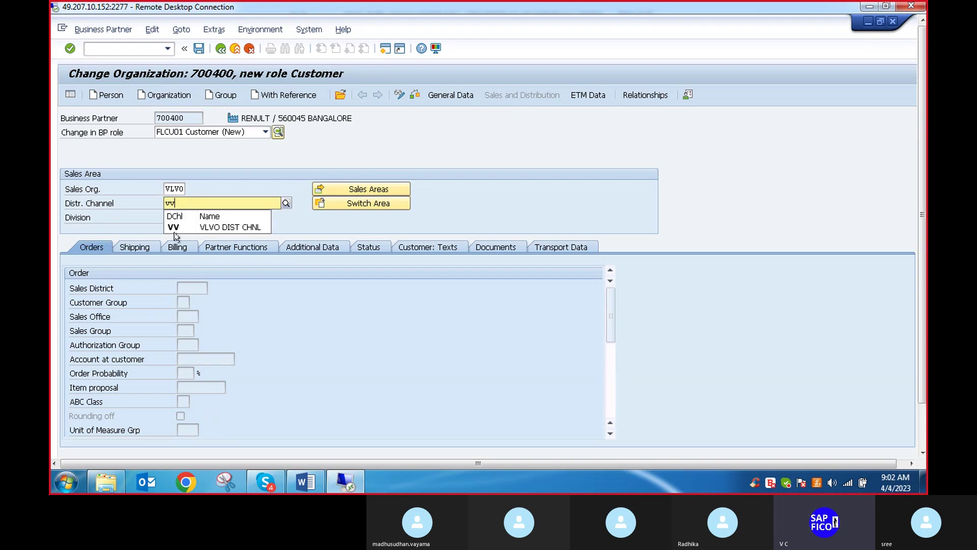
pyautogui.press('Tab')
pyautogui.write('v')
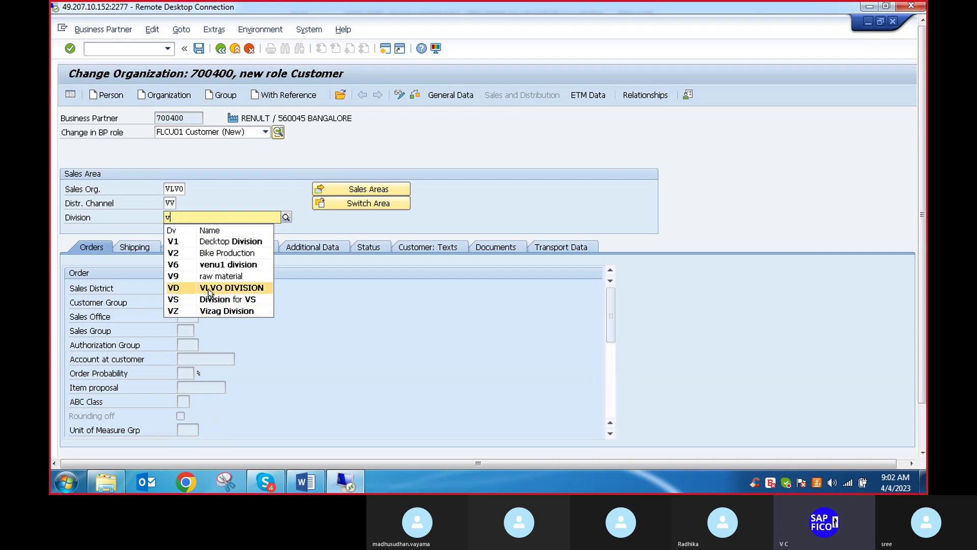
pyautogui.click(210, 288)
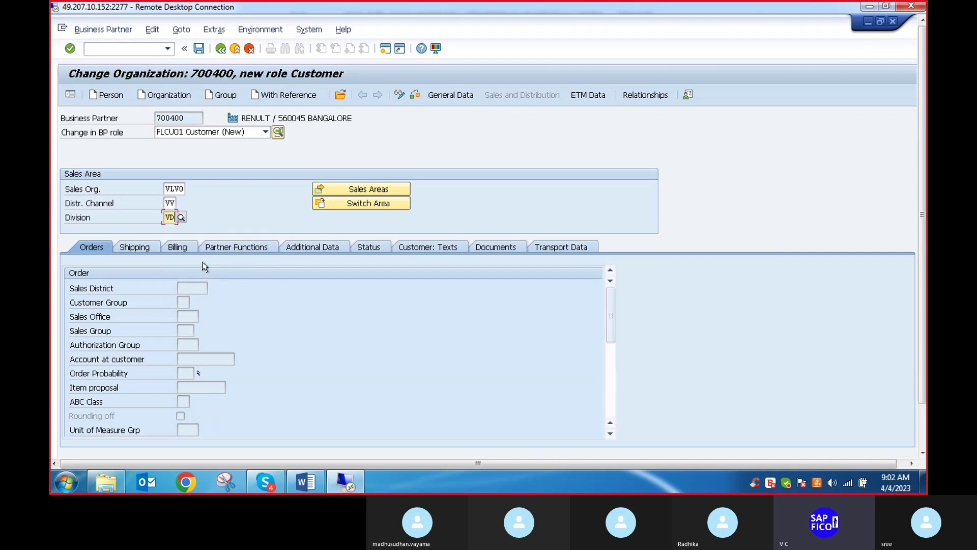
pyautogui.press('Return')
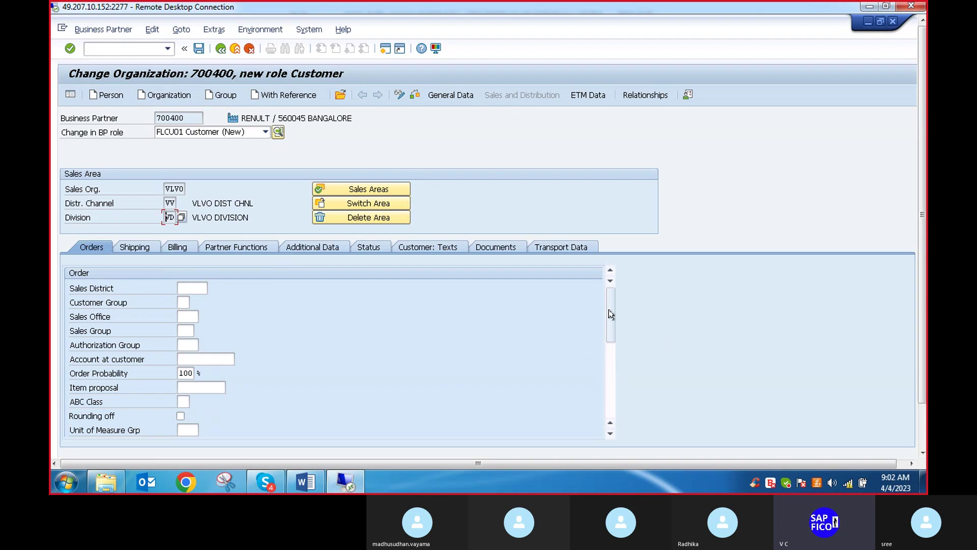
# In the Orders data, set the customer pricing procedure to 1 Standard from its value list
pyautogui.moveTo(610, 314)
pyautogui.mouseDown()
pyautogui.moveTo(613, 340)
pyautogui.moveTo(607, 313)
pyautogui.mouseUp()
pyautogui.click(610, 434)
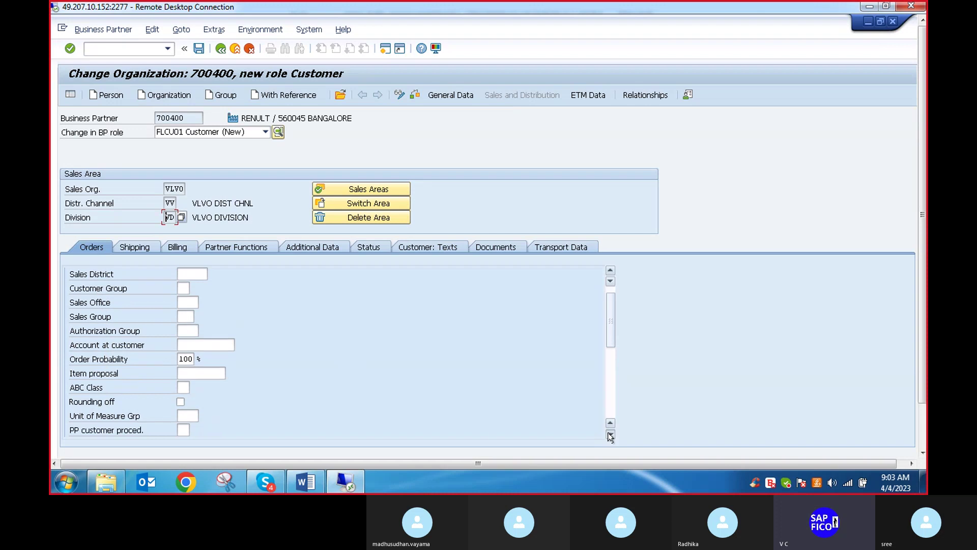
pyautogui.click(611, 434)
pyautogui.click(610, 434)
pyautogui.click(610, 434)
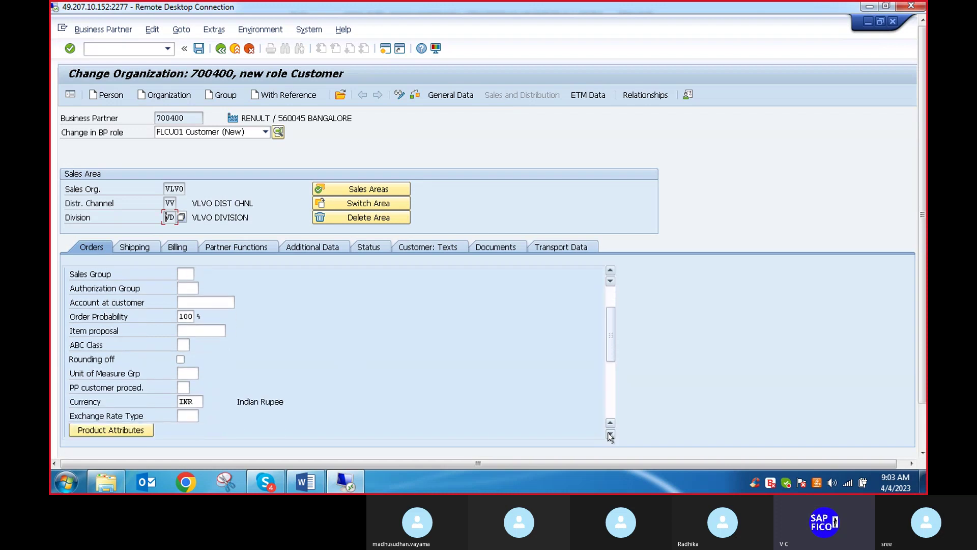
pyautogui.click(610, 434)
pyautogui.click(610, 433)
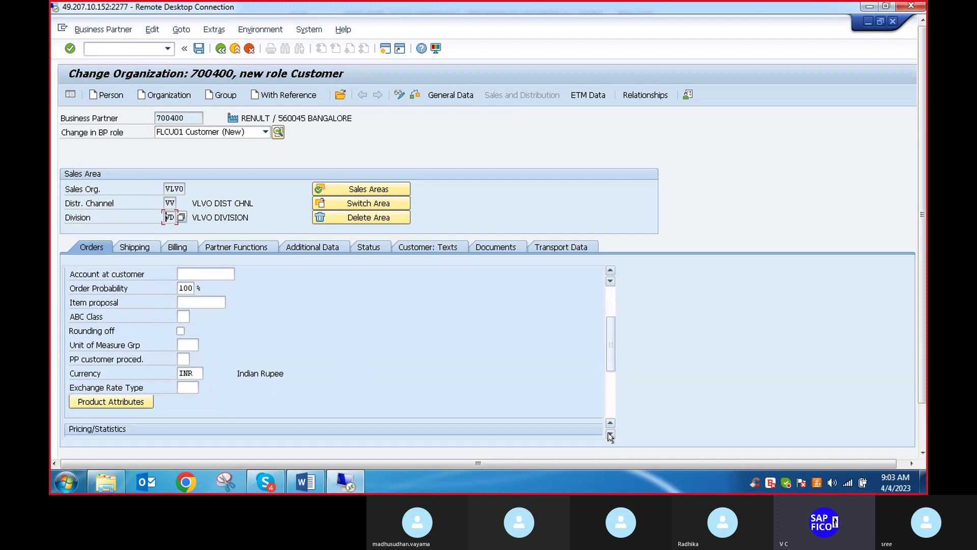
pyautogui.click(610, 434)
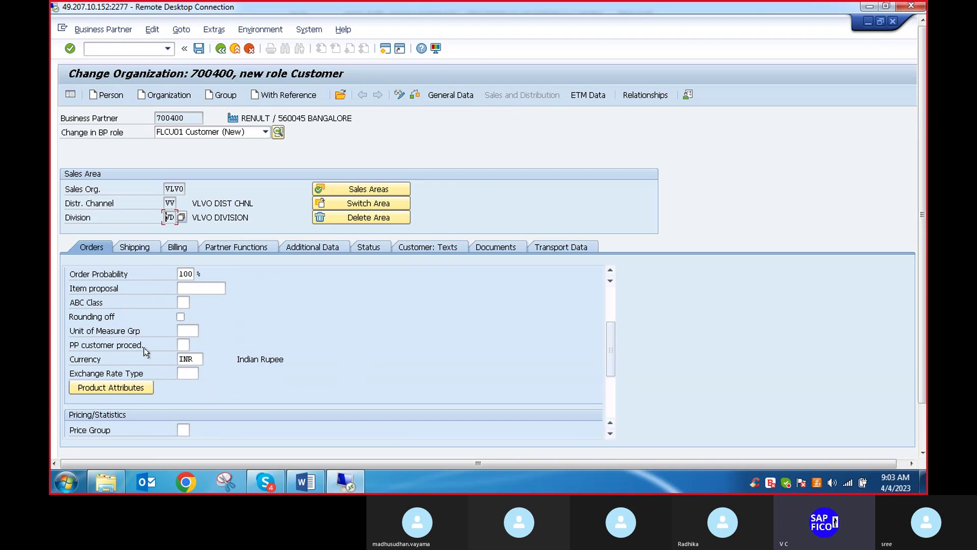
pyautogui.click(610, 434)
pyautogui.click(611, 434)
pyautogui.click(610, 434)
pyautogui.click(610, 434)
pyautogui.click(610, 434)
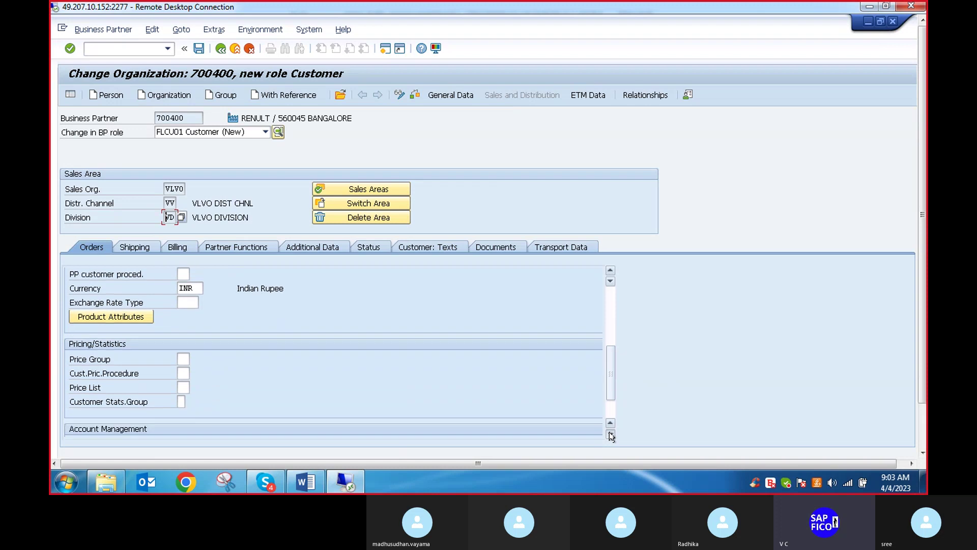
pyautogui.click(188, 375)
pyautogui.press('F4')
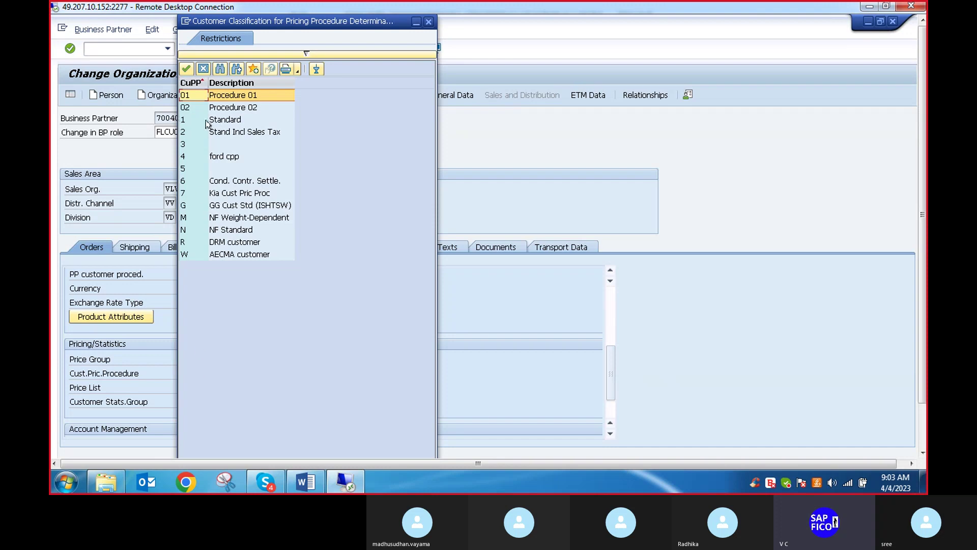
pyautogui.click(223, 121)
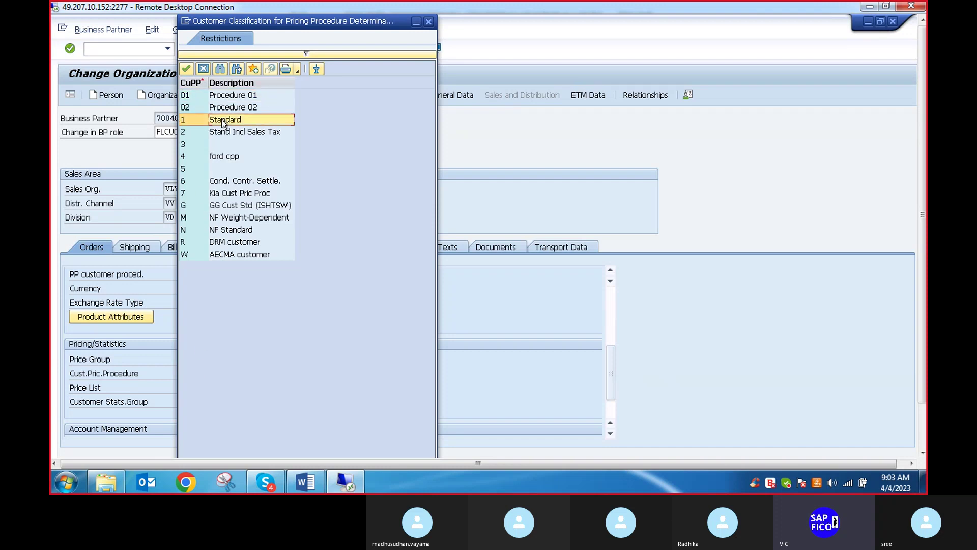
pyautogui.doubleClick(223, 122)
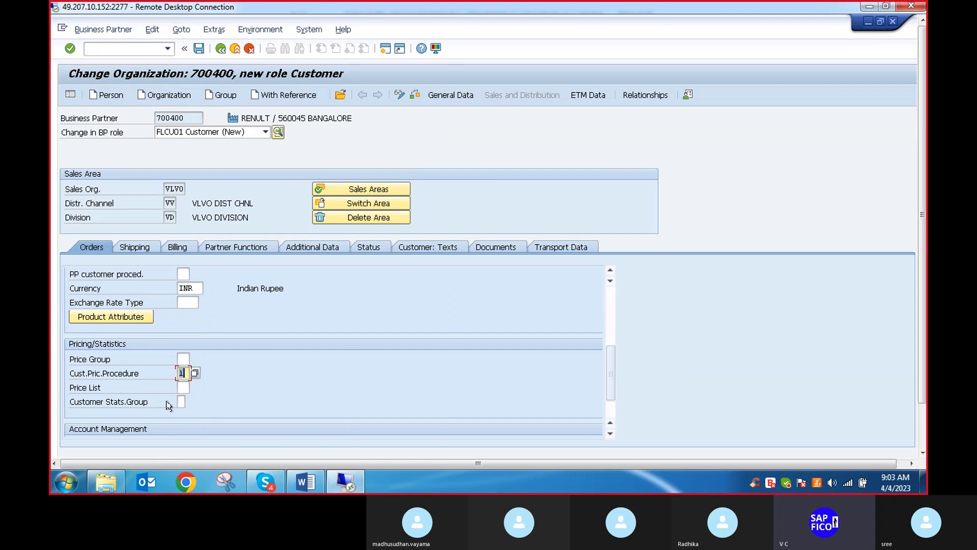
# Review the remaining Orders fields, including the Pricing/Statistics and Account Management sections
pyautogui.click(610, 434)
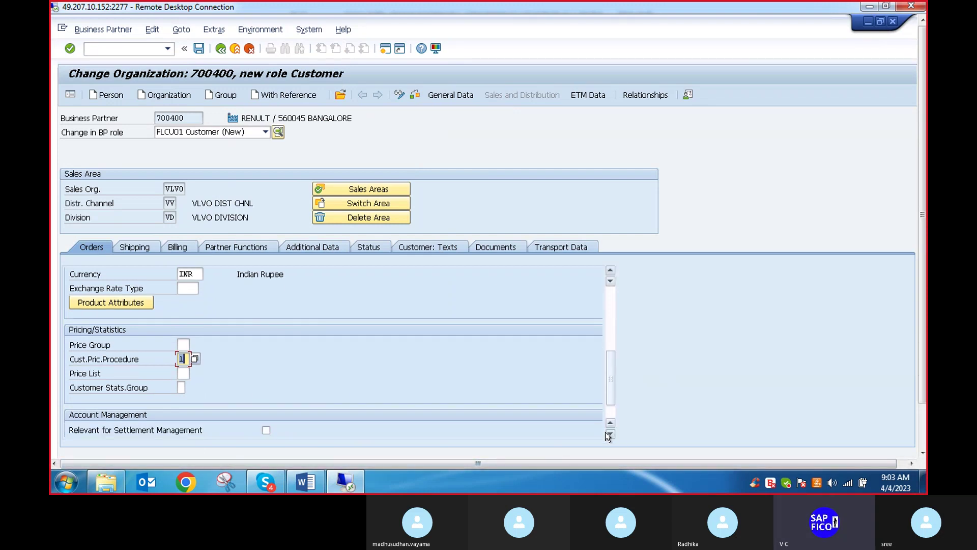
pyautogui.click(609, 435)
pyautogui.click(609, 435)
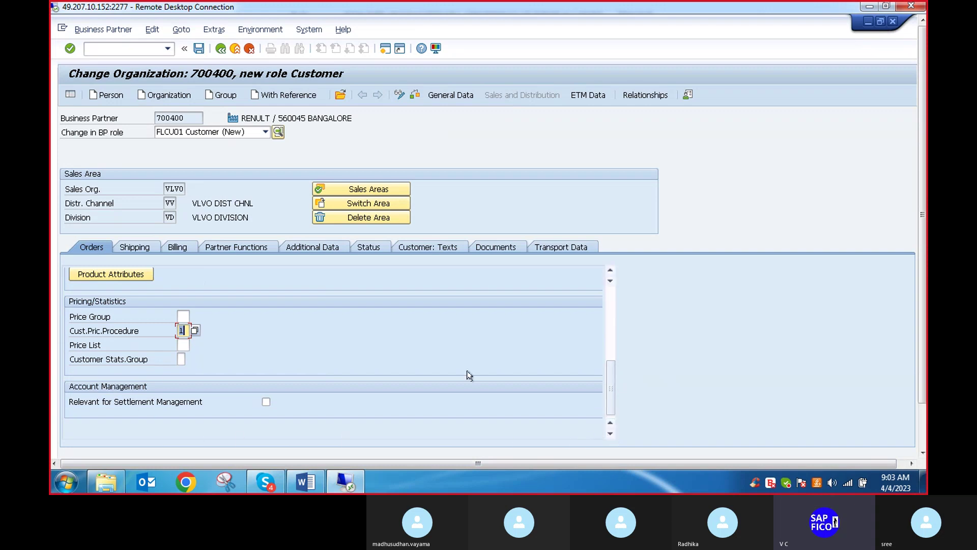
pyautogui.scroll(3, 597, 348)
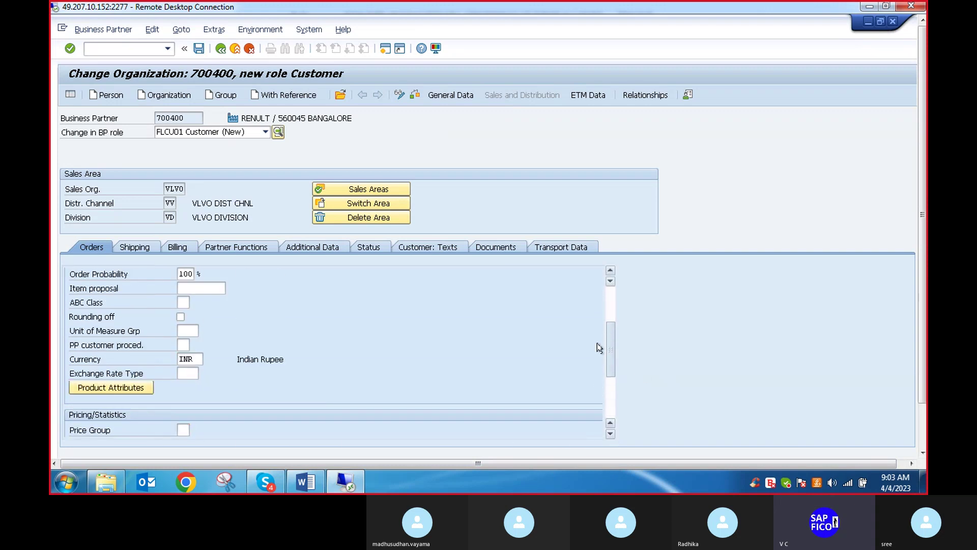
pyautogui.scroll(-3, 597, 343)
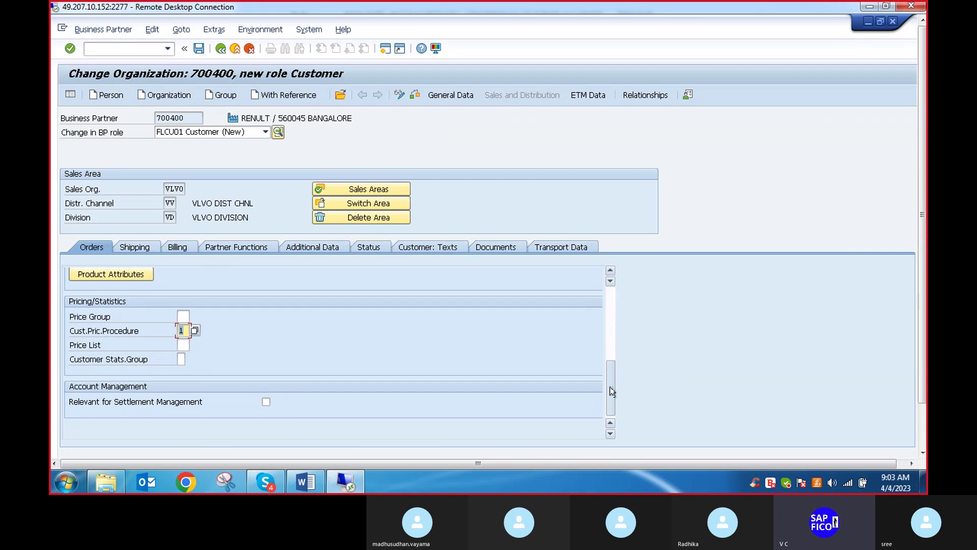
pyautogui.moveTo(611, 386); pyautogui.dragTo(590, 291)
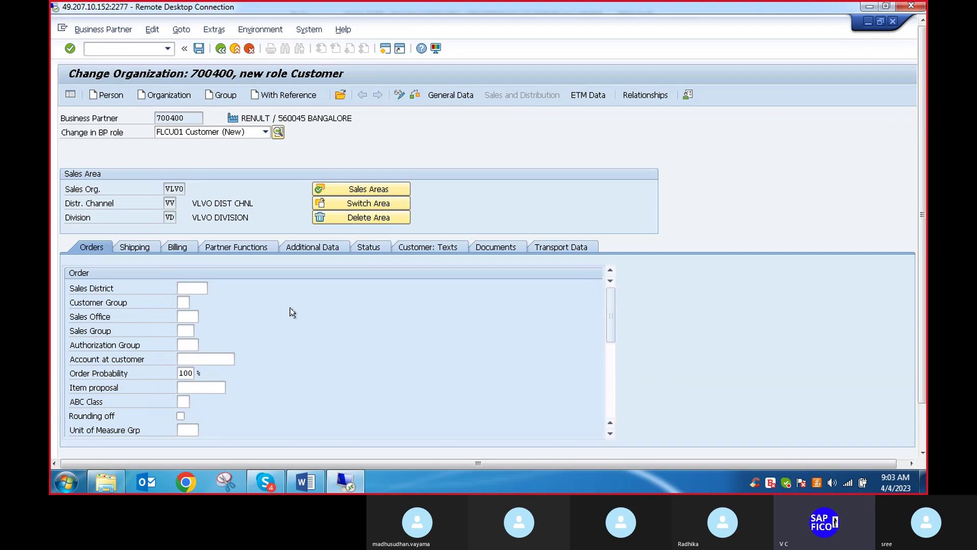
# In the Shipping data, set the delivery priority to 02 Normal from its value list
pyautogui.click(139, 249)
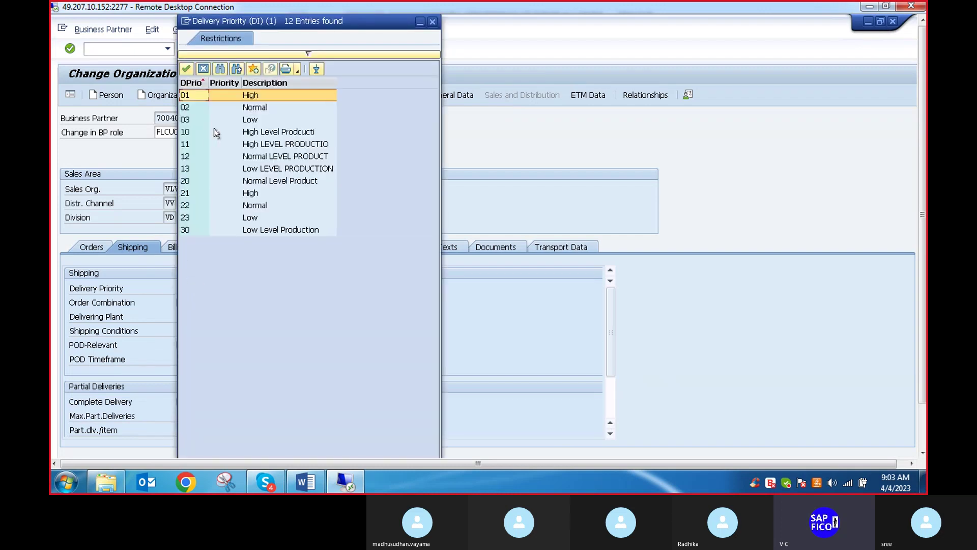
pyautogui.doubleClick(252, 94)
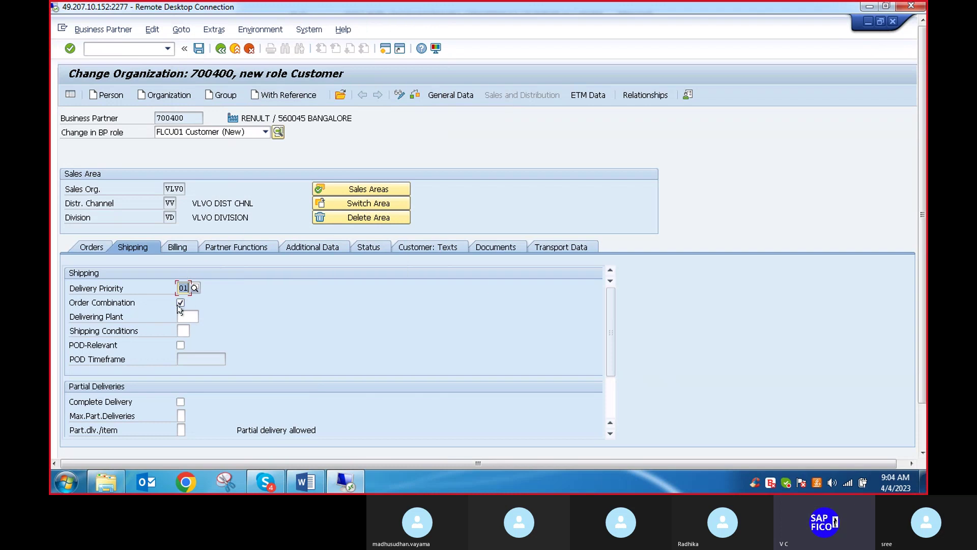
pyautogui.click(192, 317)
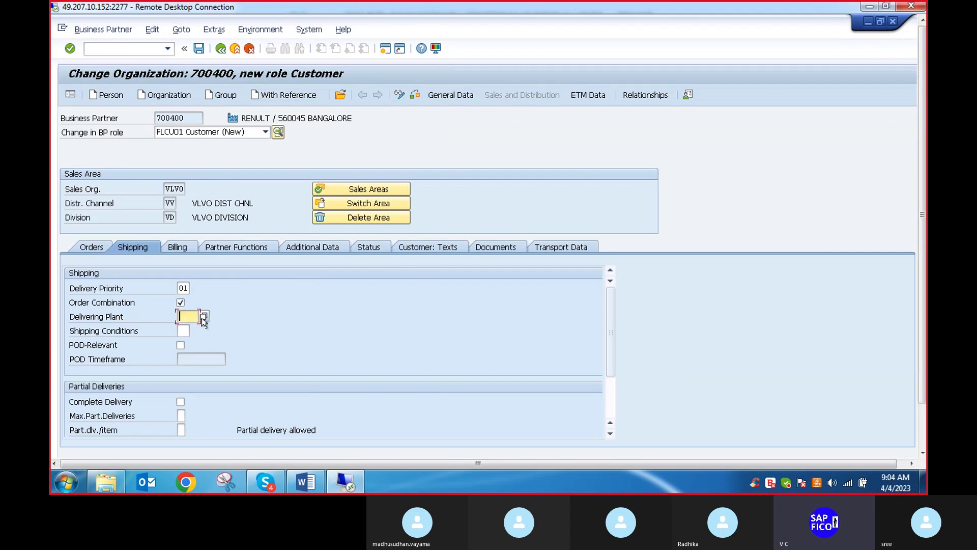
pyautogui.click(185, 288)
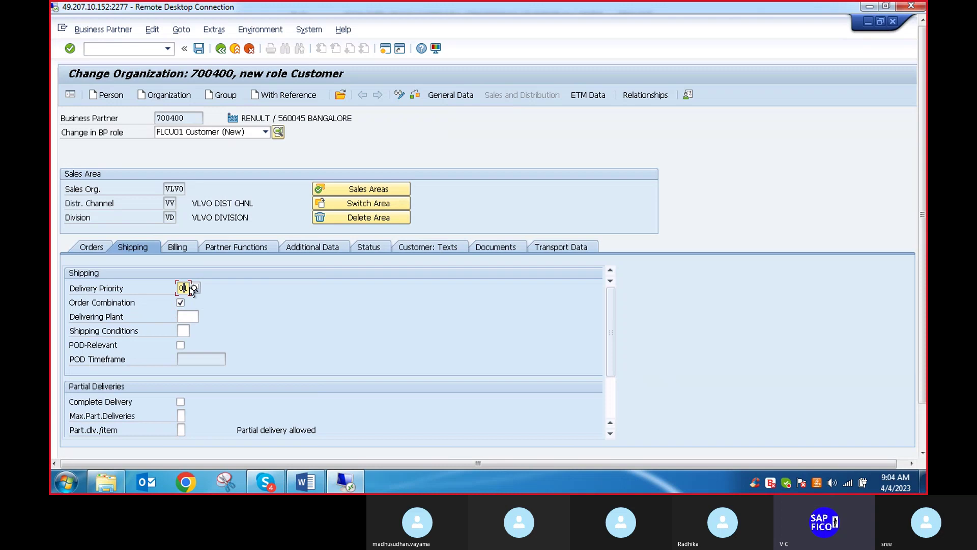
pyautogui.click(194, 288)
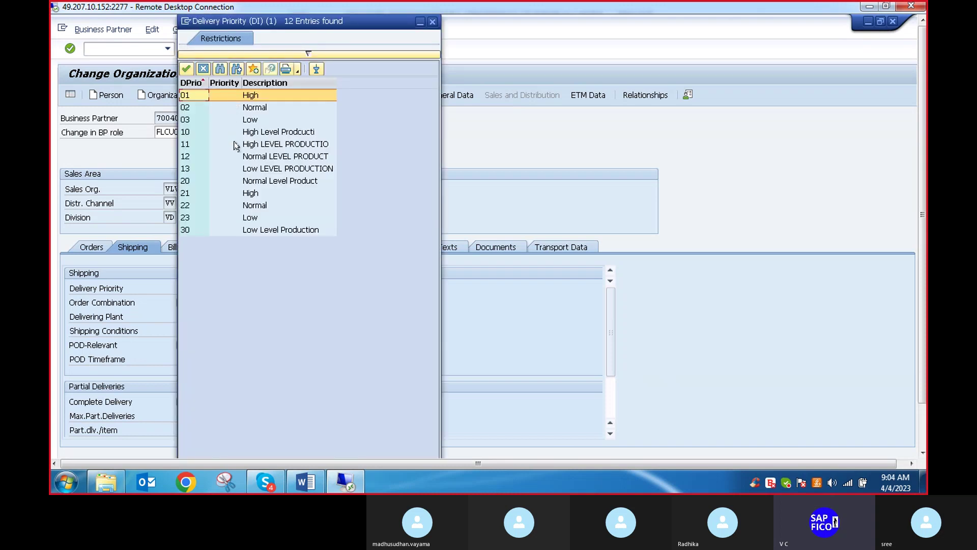
pyautogui.doubleClick(252, 100)
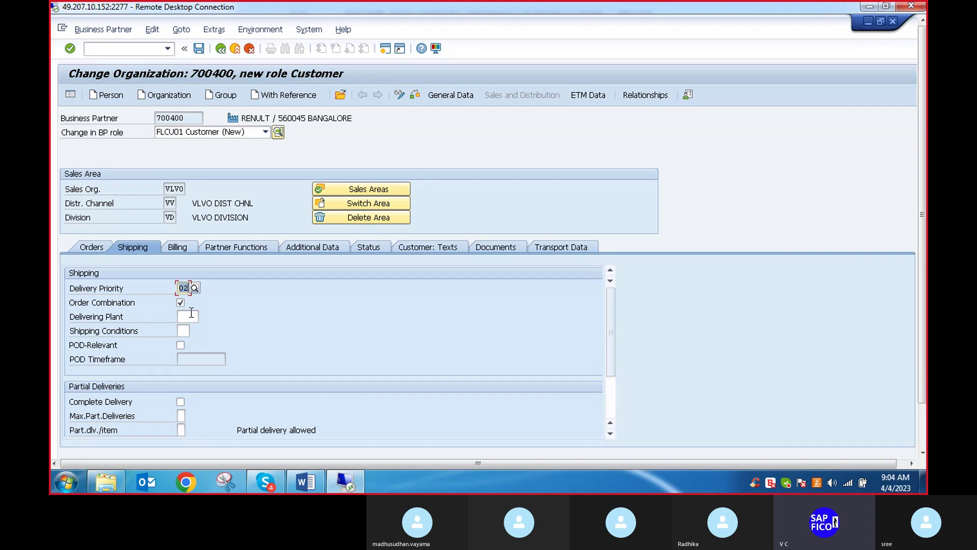
# In the Shipping data, set the delivering plant to VLVO and the shipping conditions to 01 Standard from their value lists
pyautogui.click(186, 316)
pyautogui.click(204, 317)
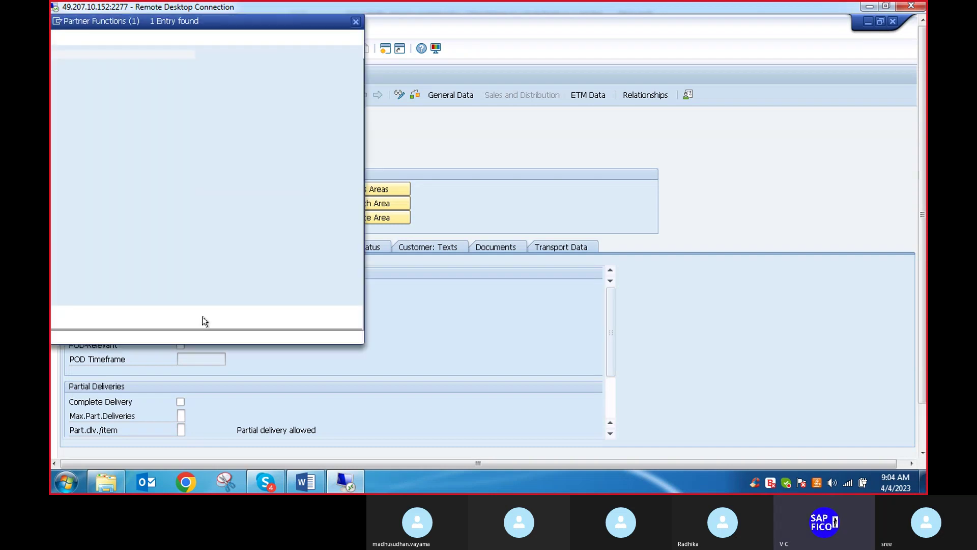
pyautogui.doubleClick(82, 95)
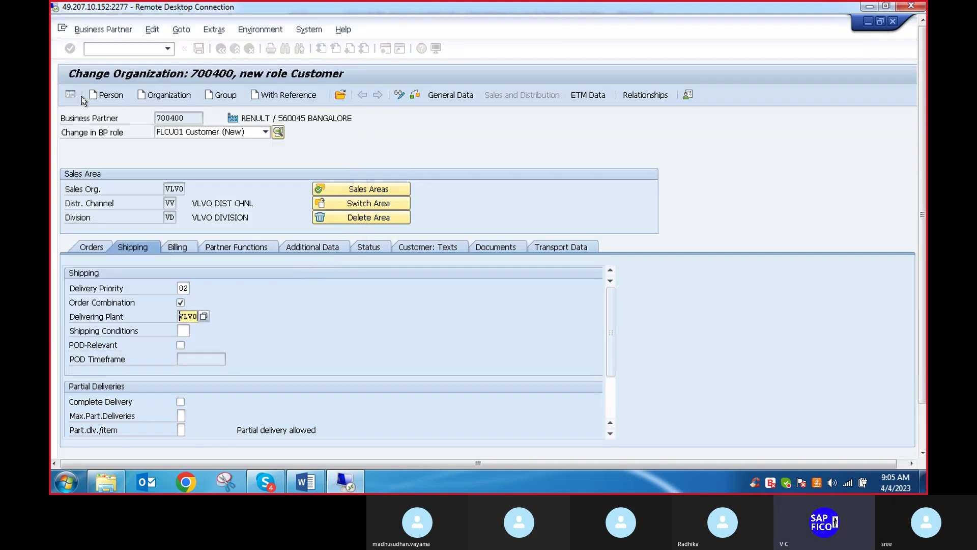
pyautogui.click(183, 331)
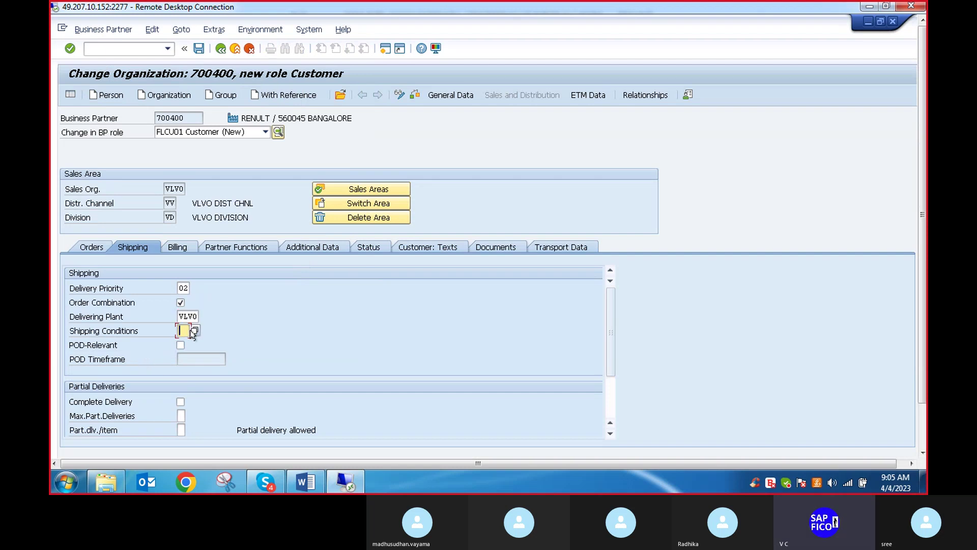
pyautogui.click(194, 331)
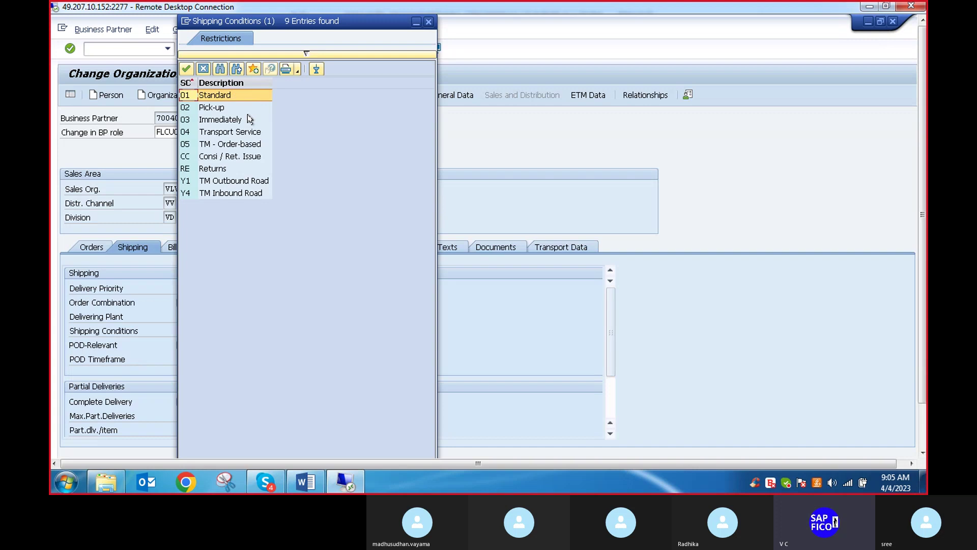
pyautogui.click(209, 94)
pyautogui.doubleClick(209, 95)
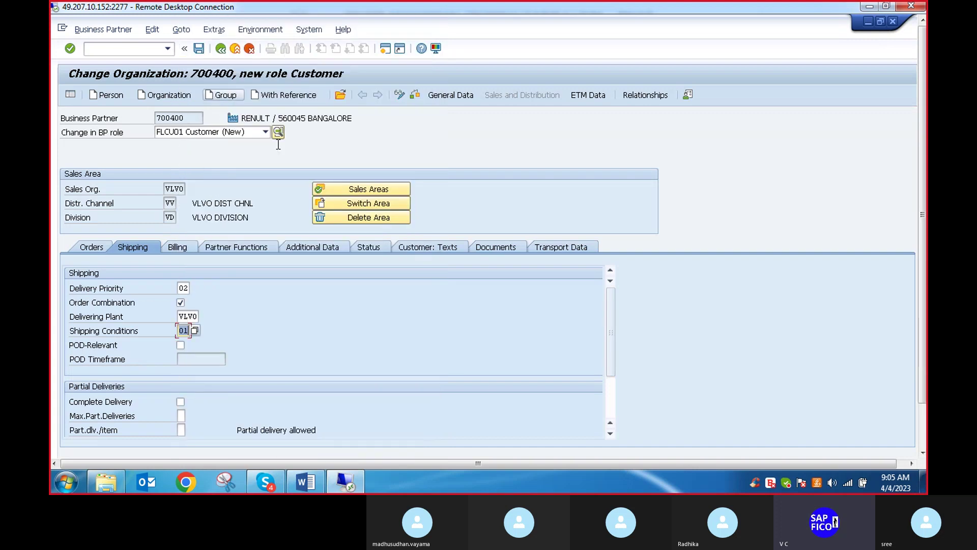
pyautogui.click(611, 434)
pyautogui.click(610, 433)
pyautogui.click(610, 434)
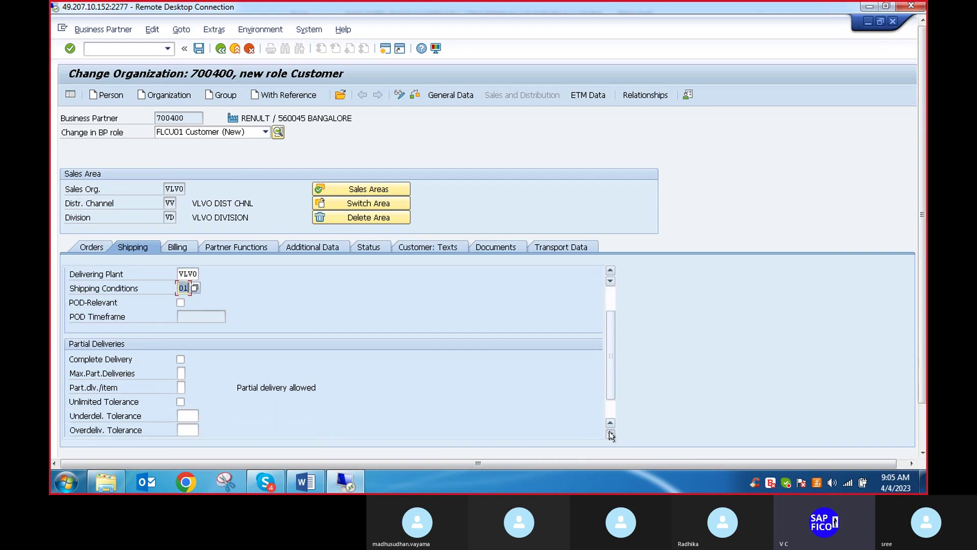
pyautogui.click(610, 434)
pyautogui.click(610, 434)
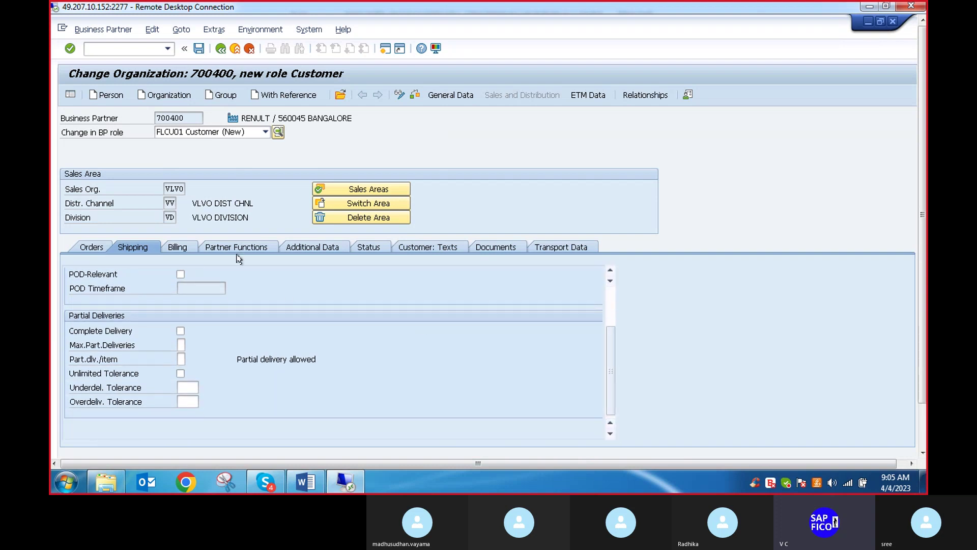
# In the Billing data, set the Incoterms to CIF and enter hyd as Incoterms Location 1
pyautogui.click(174, 250)
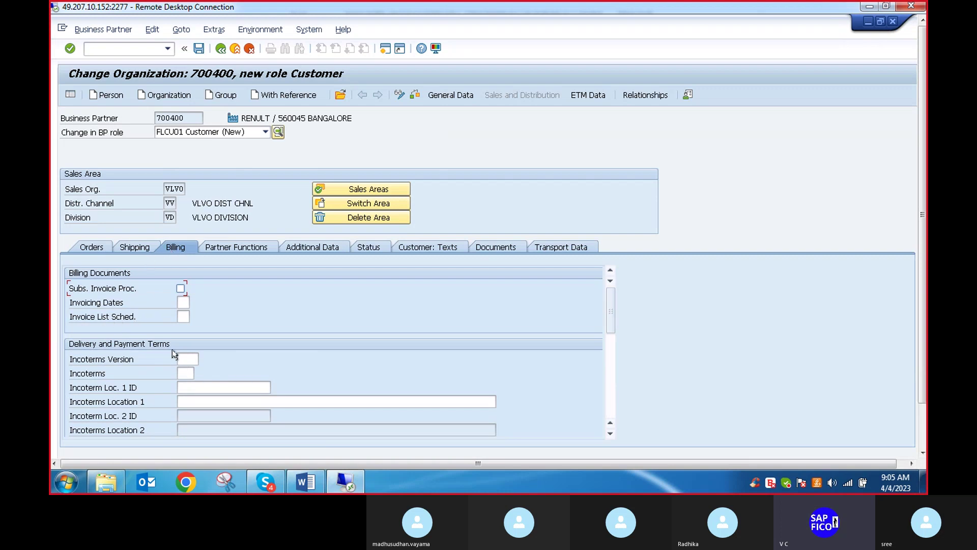
pyautogui.click(191, 374)
pyautogui.click(200, 374)
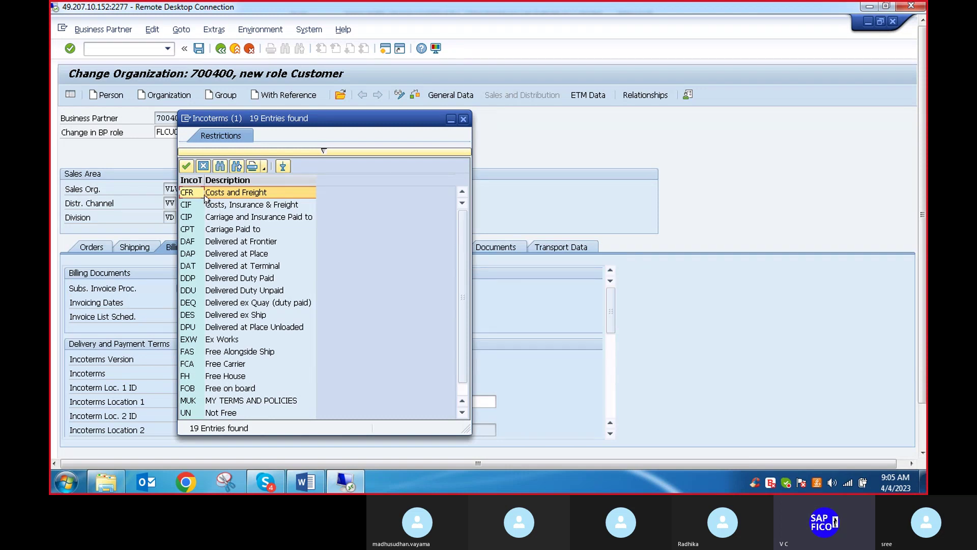
pyautogui.doubleClick(206, 197)
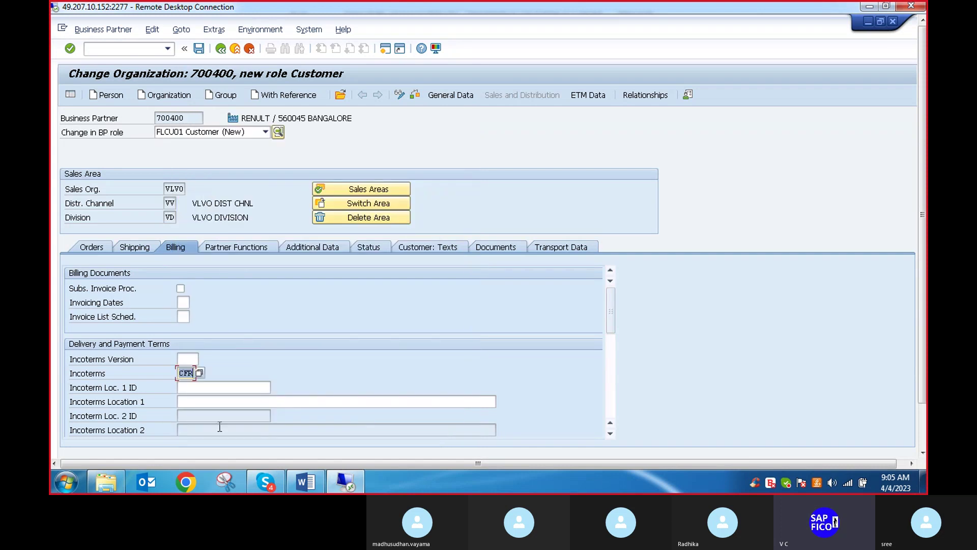
pyautogui.write('C')
pyautogui.click(198, 387)
pyautogui.click(198, 388)
pyautogui.click(204, 404)
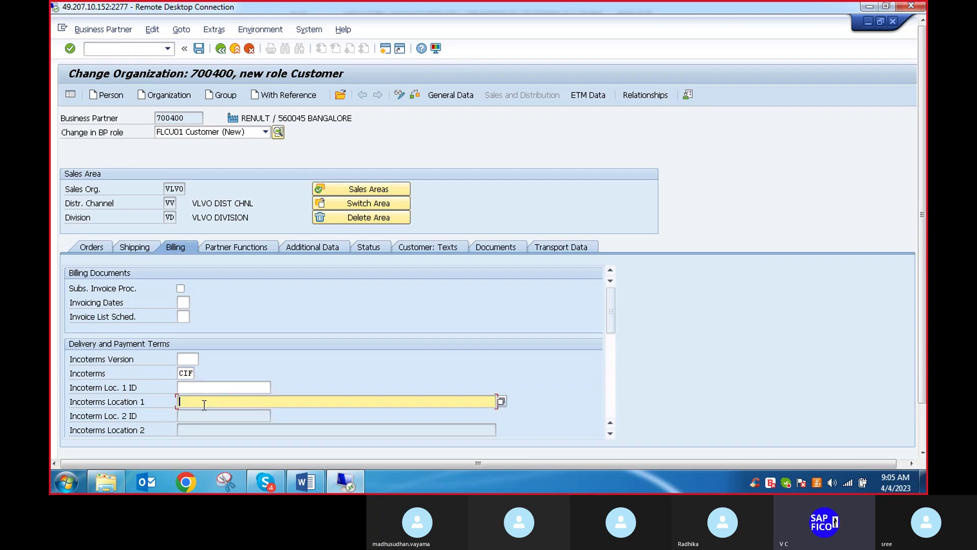
pyautogui.write('hyd')
# Set the billing payment terms to 0001, payable immediately due net, from the value list
pyautogui.click(611, 434)
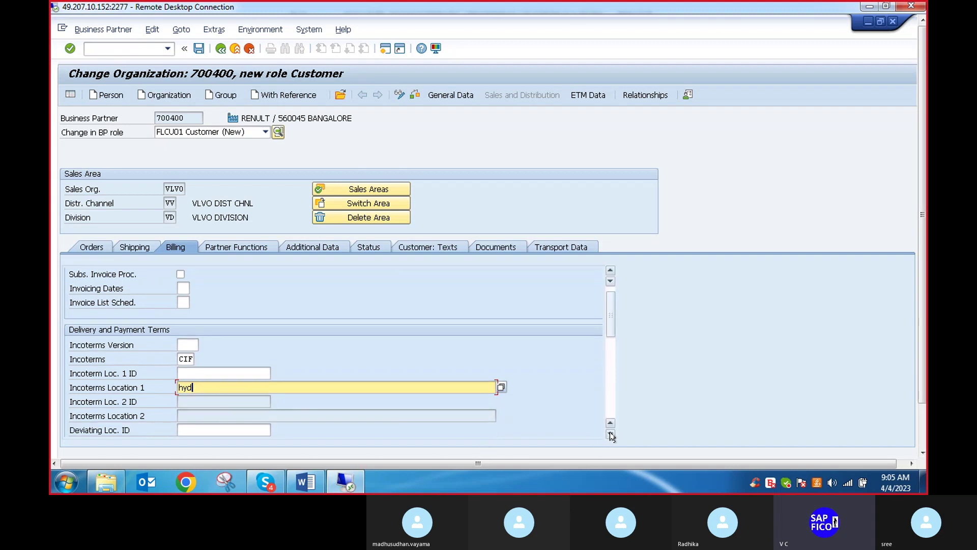
pyautogui.click(611, 434)
pyautogui.click(610, 433)
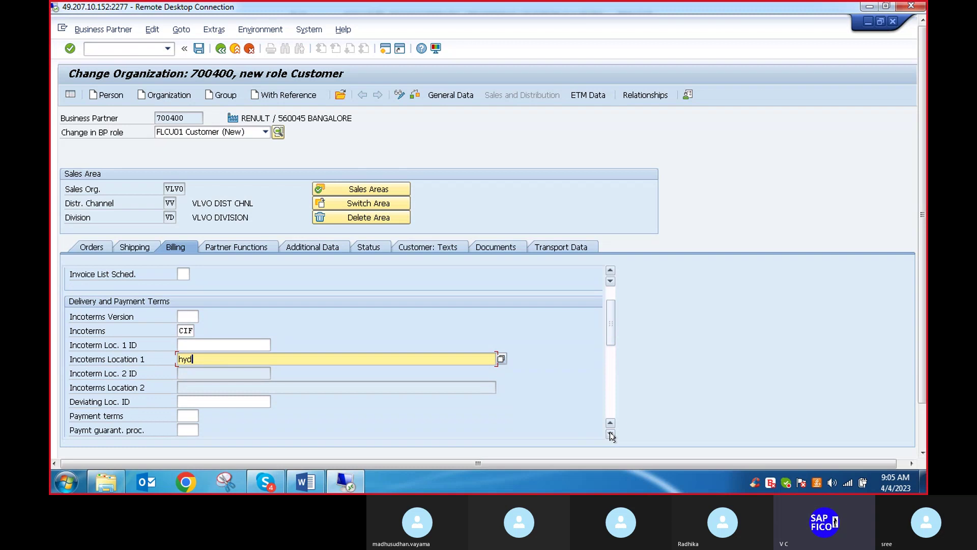
pyautogui.click(610, 433)
pyautogui.click(610, 434)
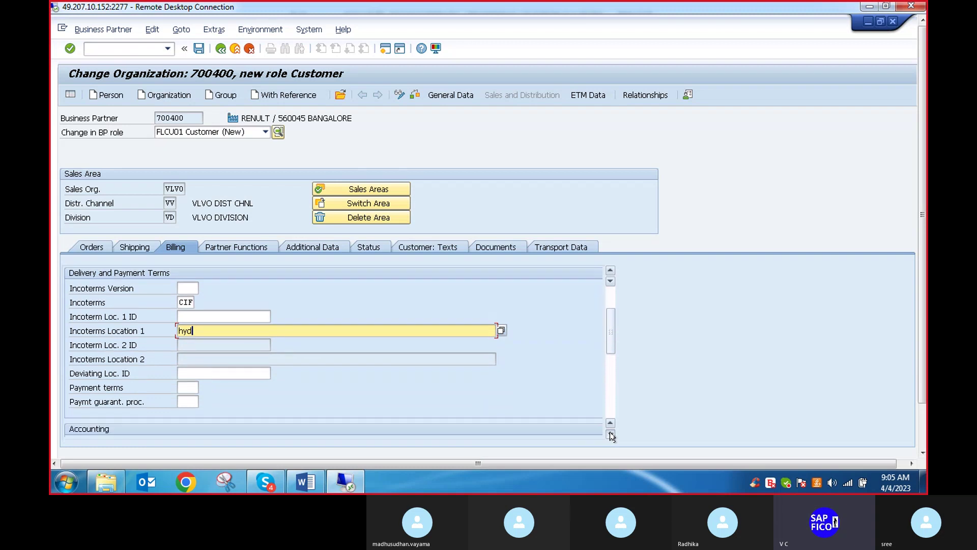
pyautogui.click(184, 391)
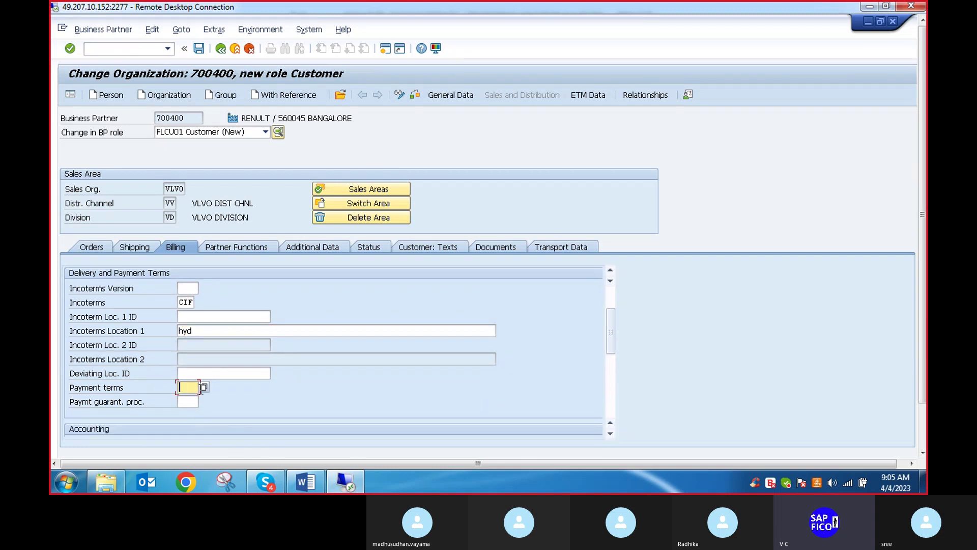
pyautogui.click(205, 390)
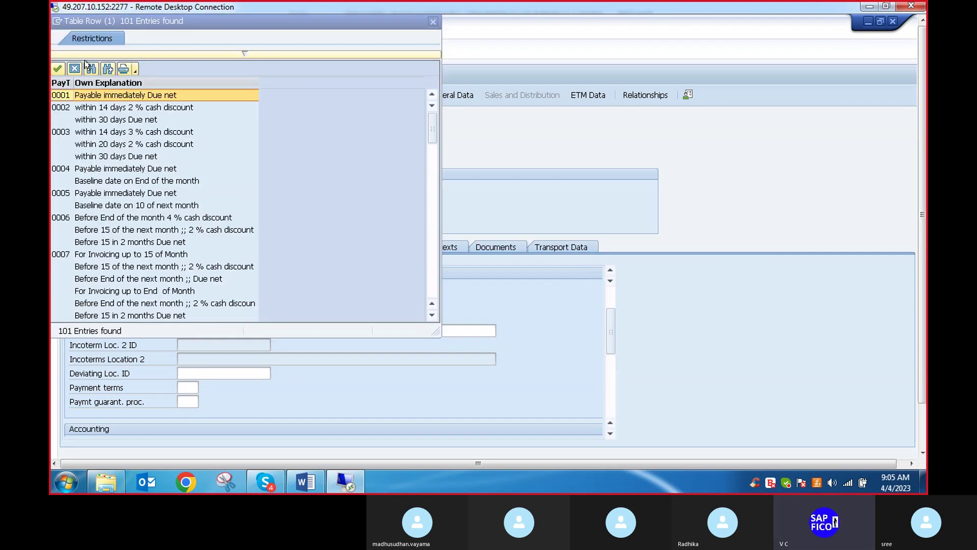
pyautogui.doubleClick(91, 95)
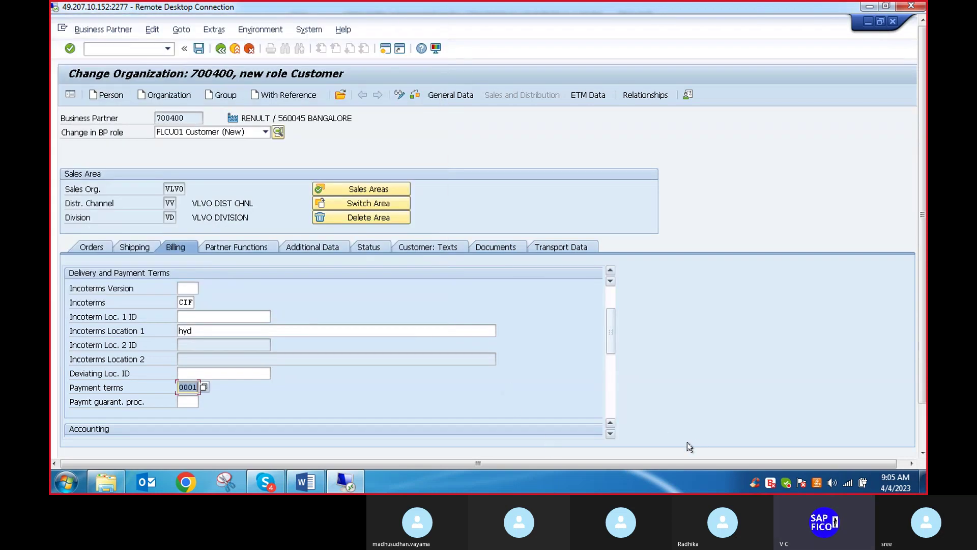
# In the Accounting section, set the customer account assignment group to 01 Domestic Revenues
pyautogui.scroll(-4, 611, 436)
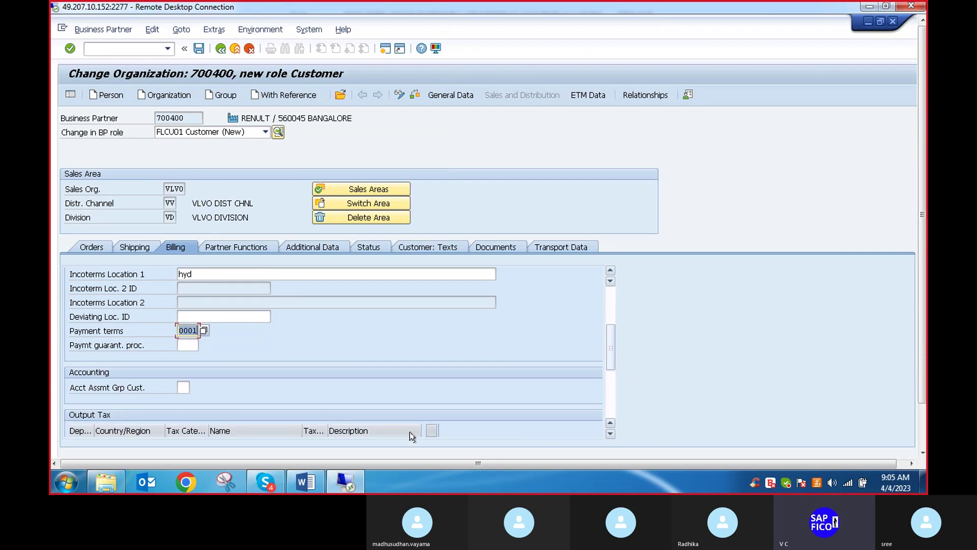
pyautogui.click(185, 387)
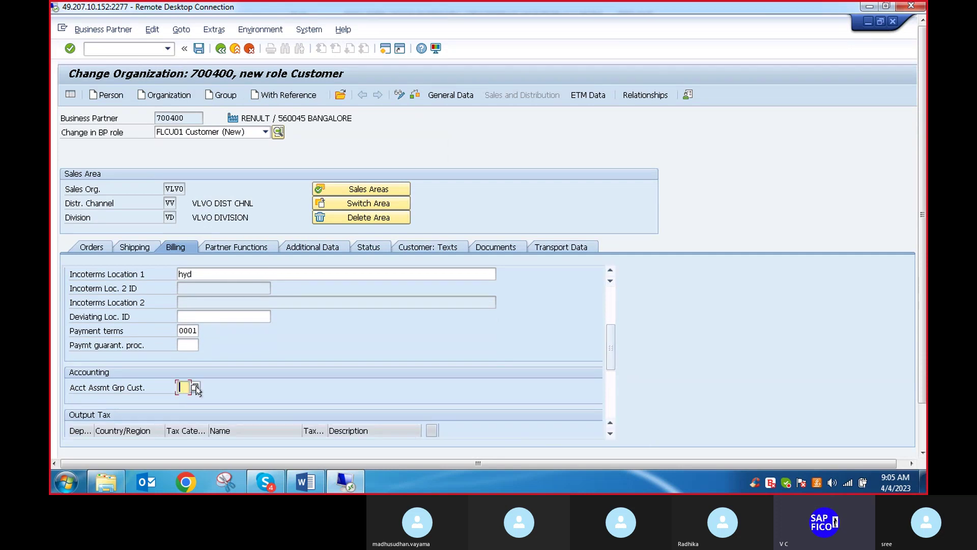
pyautogui.click(195, 388)
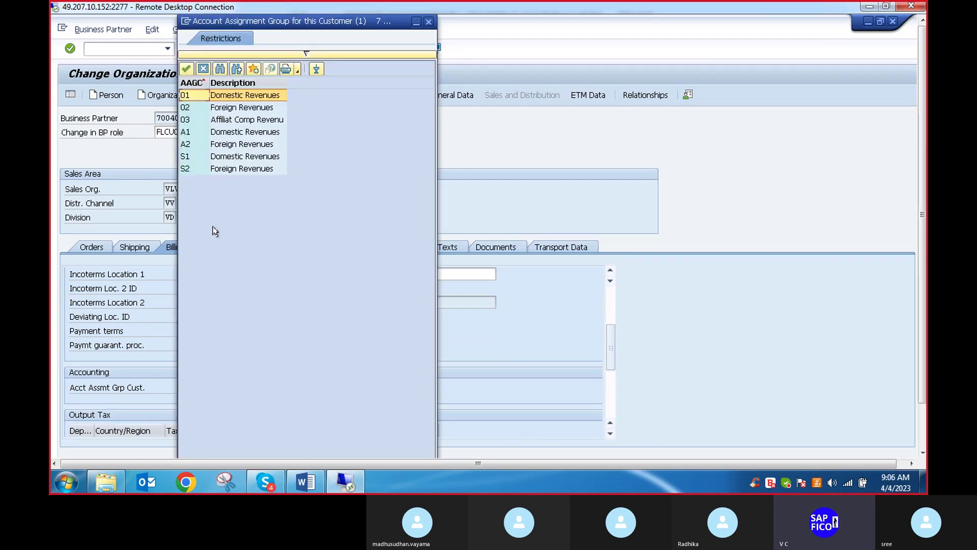
pyautogui.doubleClick(226, 98)
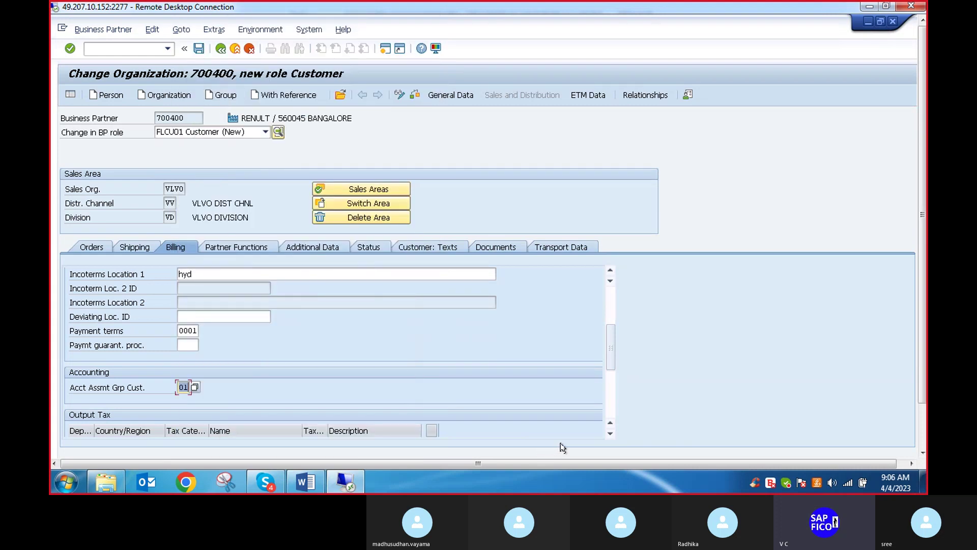
# In the Output Tax table, set the tax classification of the India MWST row to 0 from its value list
pyautogui.click(609, 434)
pyautogui.click(609, 433)
pyautogui.click(609, 434)
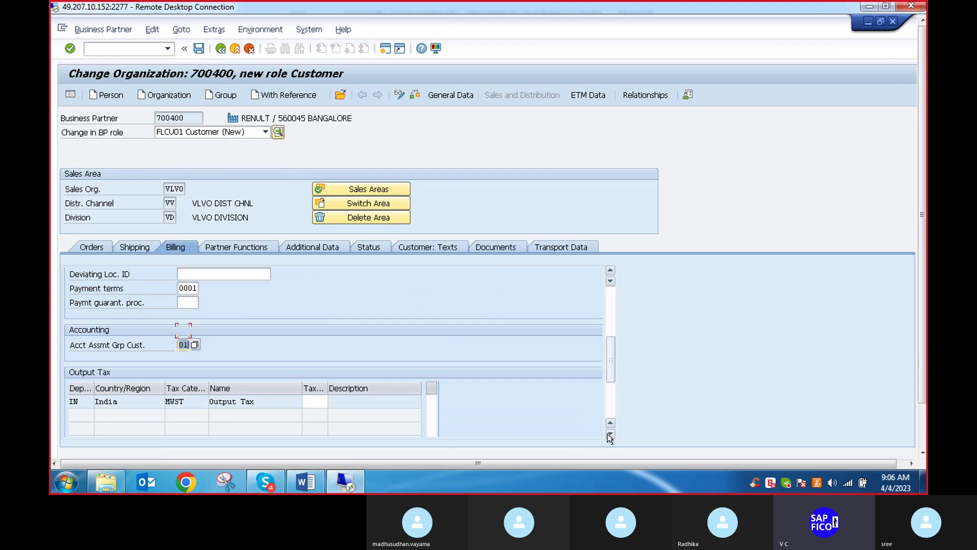
pyautogui.click(610, 434)
pyautogui.click(610, 435)
pyautogui.click(313, 359)
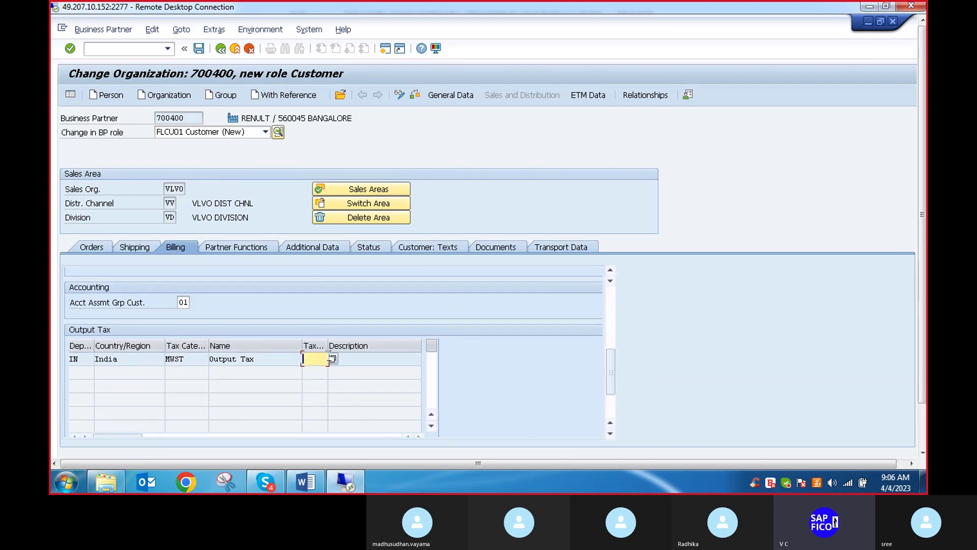
pyautogui.click(331, 360)
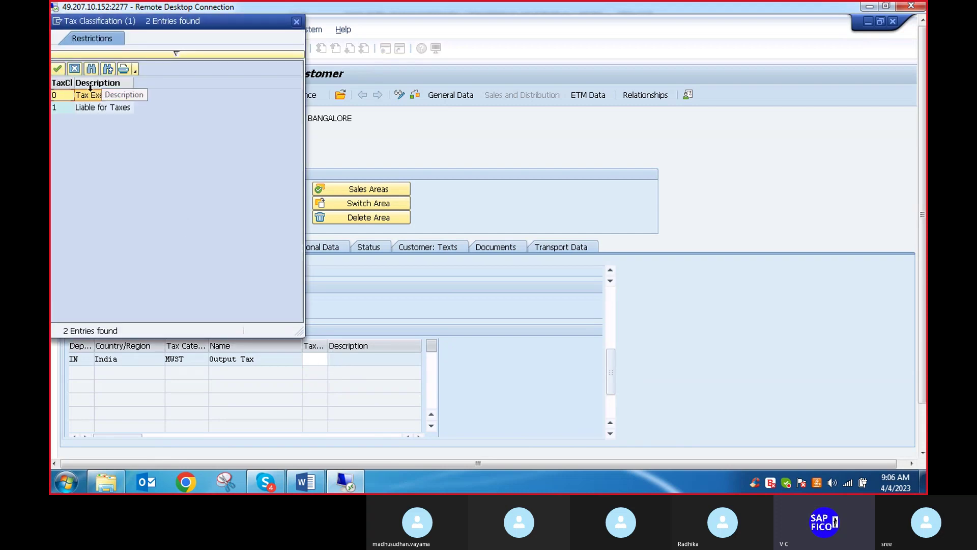
pyautogui.doubleClick(73, 96)
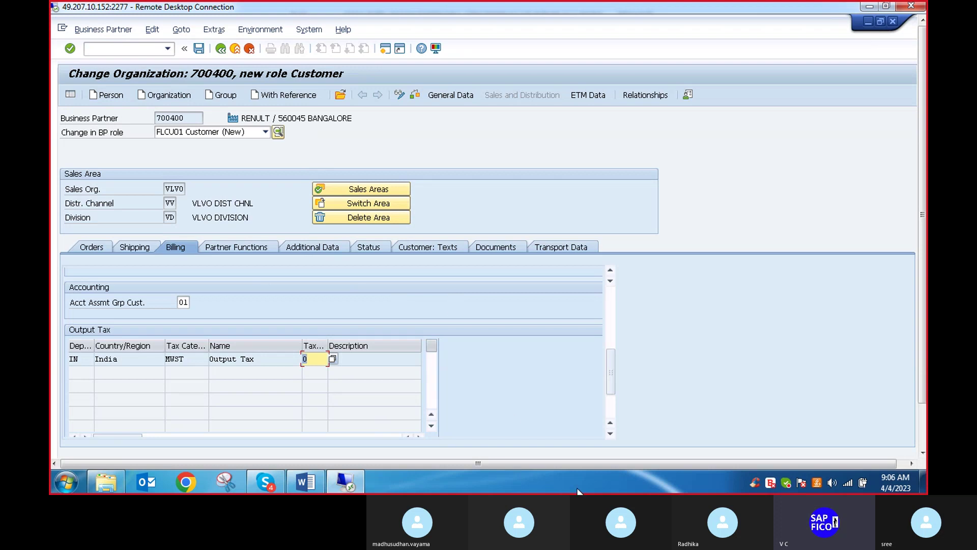
pyautogui.scroll(-1, 408, 387)
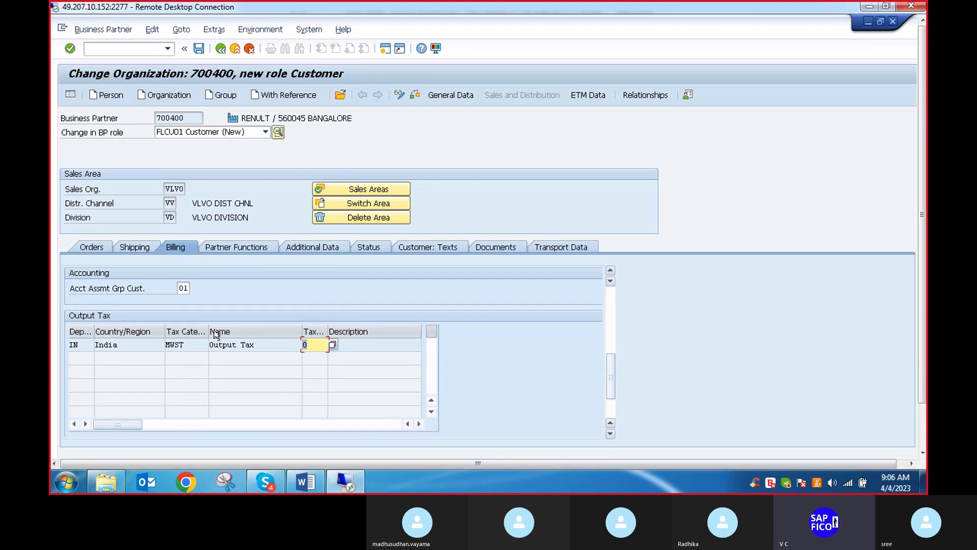
# Display the Partner Functions, save the customer role data, and check the status message for the save
pyautogui.click(228, 249)
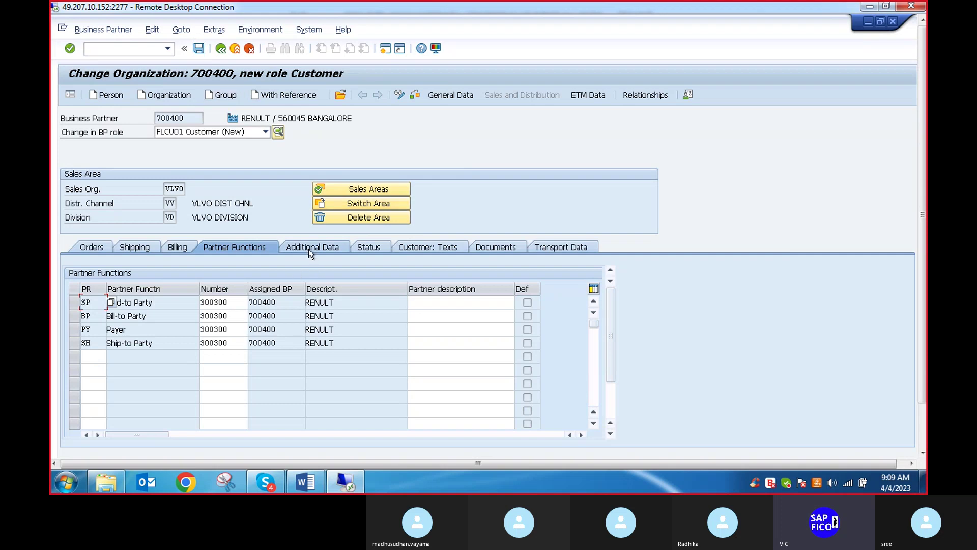
pyautogui.click(201, 49)
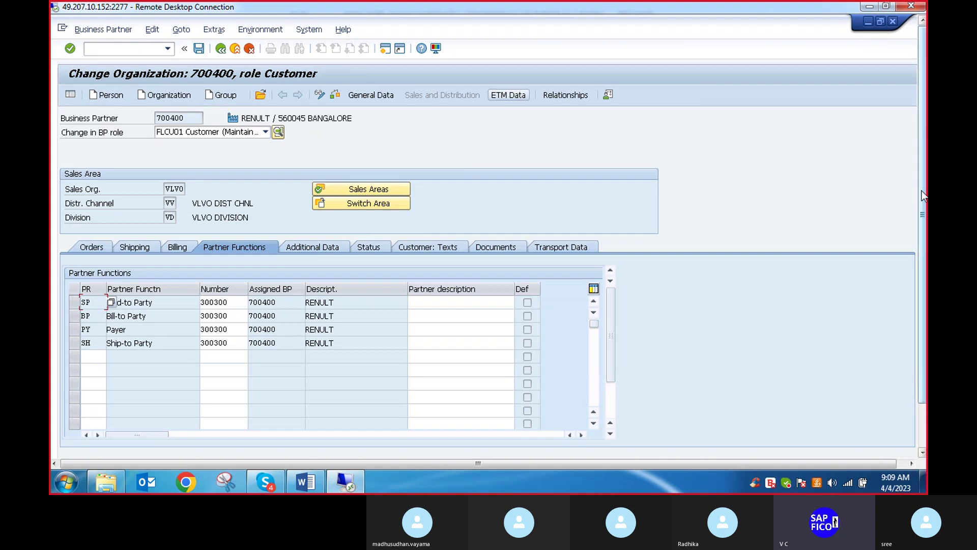
pyautogui.moveTo(923, 199); pyautogui.dragTo(928, 279)
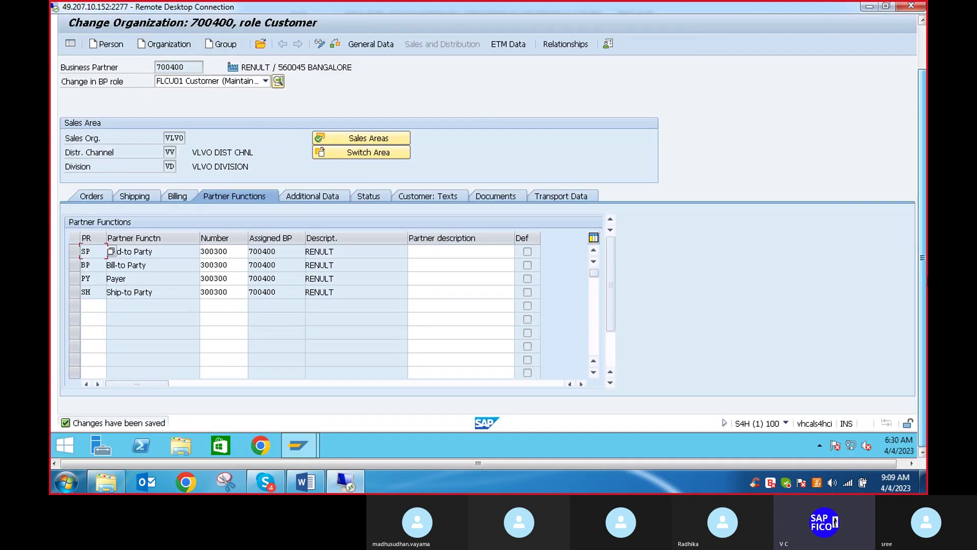
pyautogui.moveTo(926, 274); pyautogui.dragTo(926, 214)
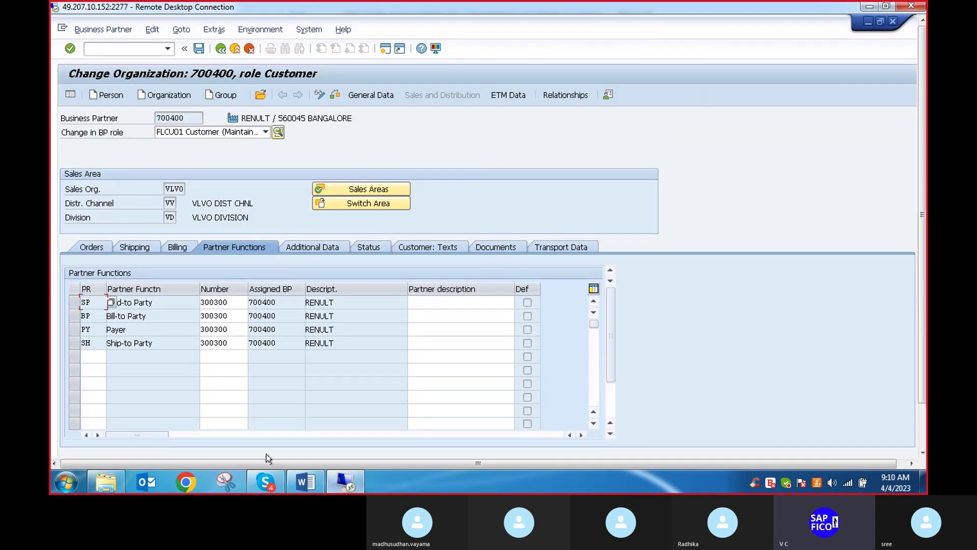
# Leave the business partner transaction with /n to return to SAP Easy Access, and switch to the process checklist in Word
pyautogui.click(112, 48)
pyautogui.write('/n')
pyautogui.press('Return')
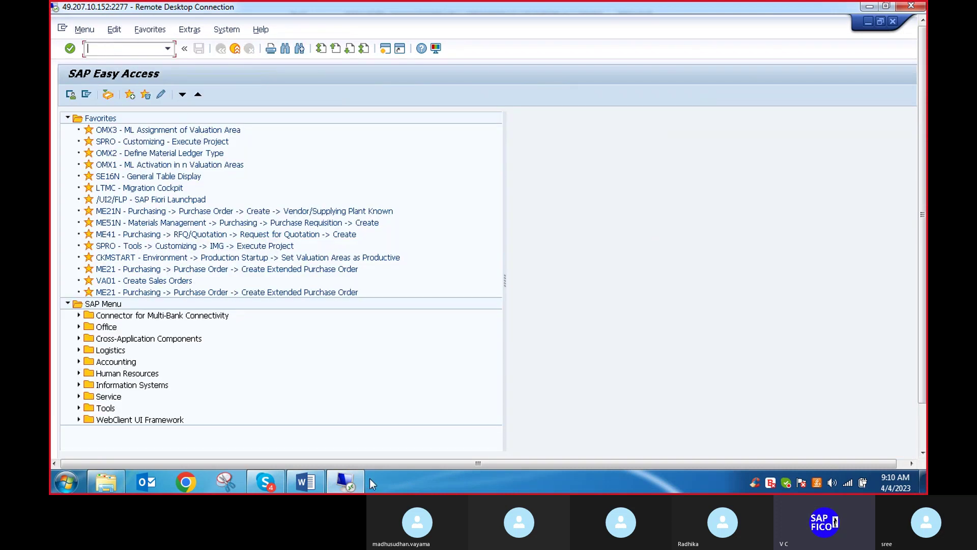
pyautogui.click(310, 484)
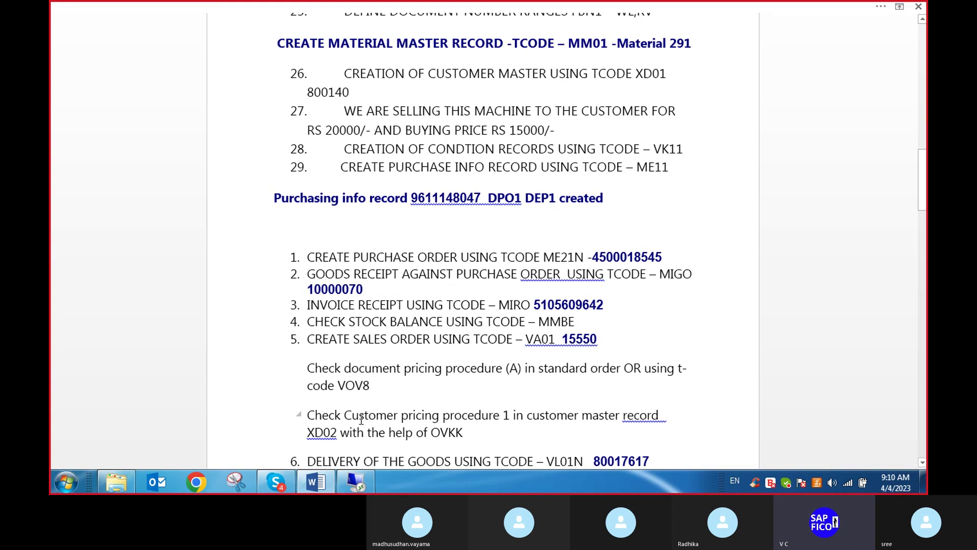
# Mute the microphone in the Skype call and return to the SAP session in Remote Desktop
pyautogui.click(275, 482)
pyautogui.click(442, 449)
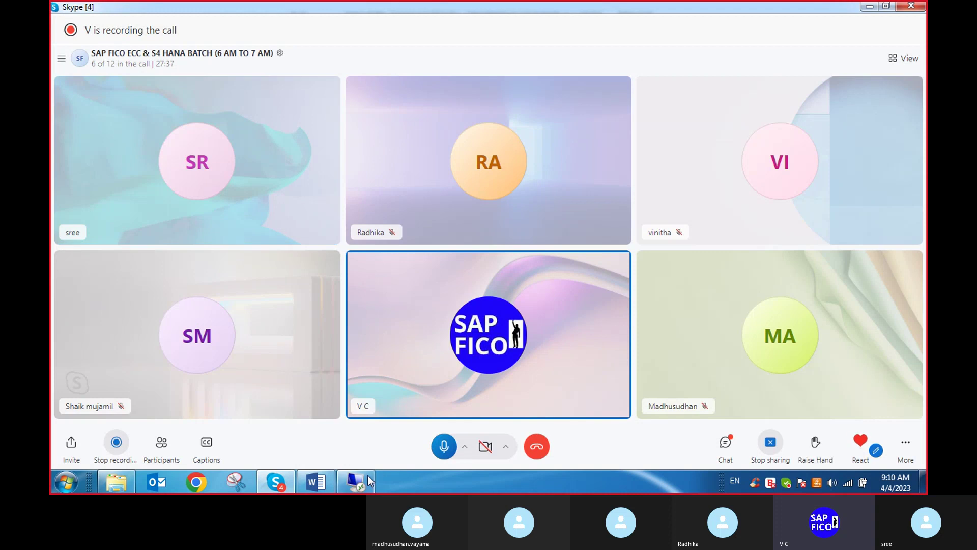
pyautogui.click(445, 448)
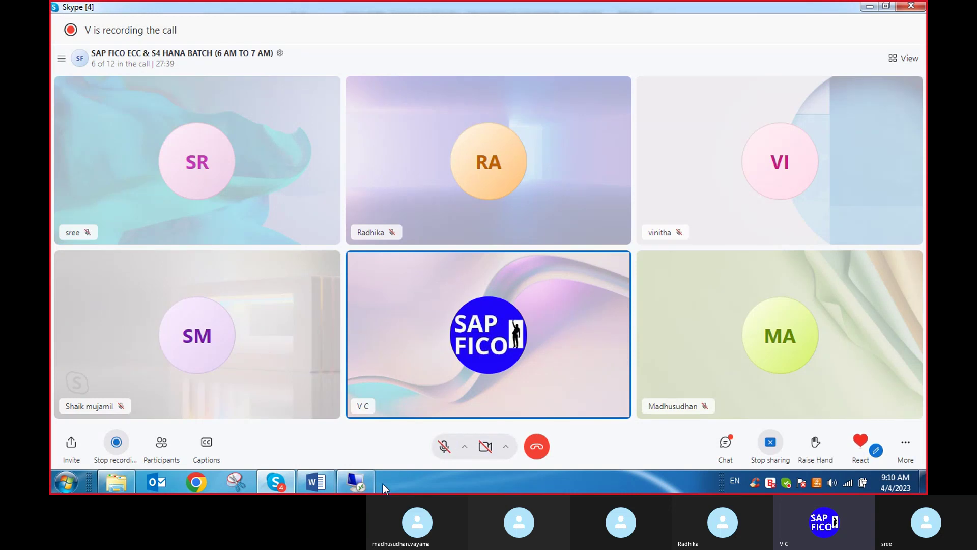
pyautogui.click(352, 484)
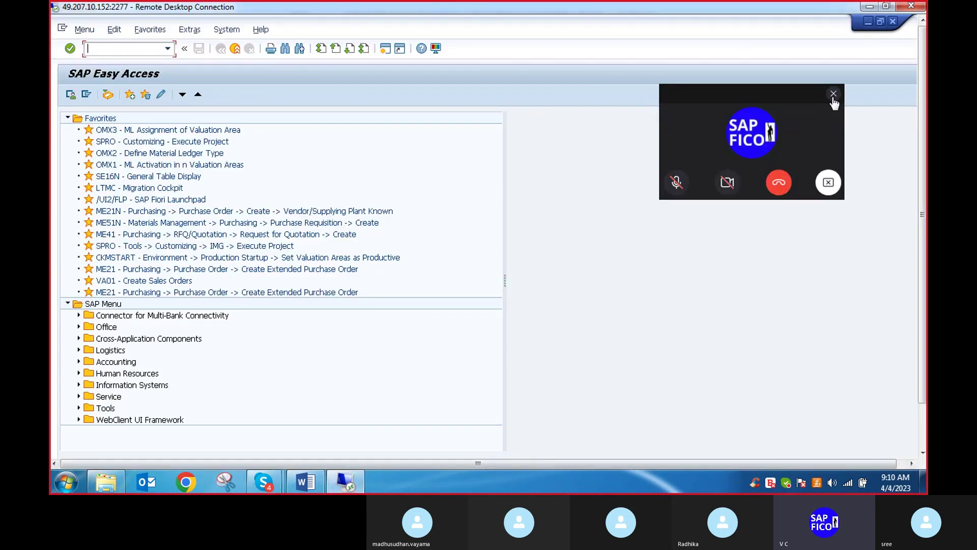
# Dismiss the floating call window and open the Change Material transaction mm02
pyautogui.click(834, 95)
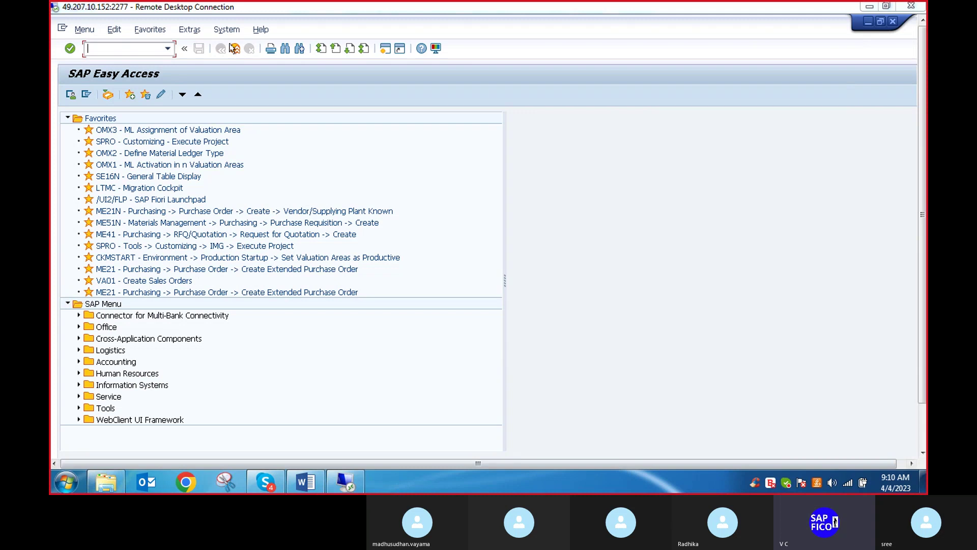
pyautogui.click(98, 49)
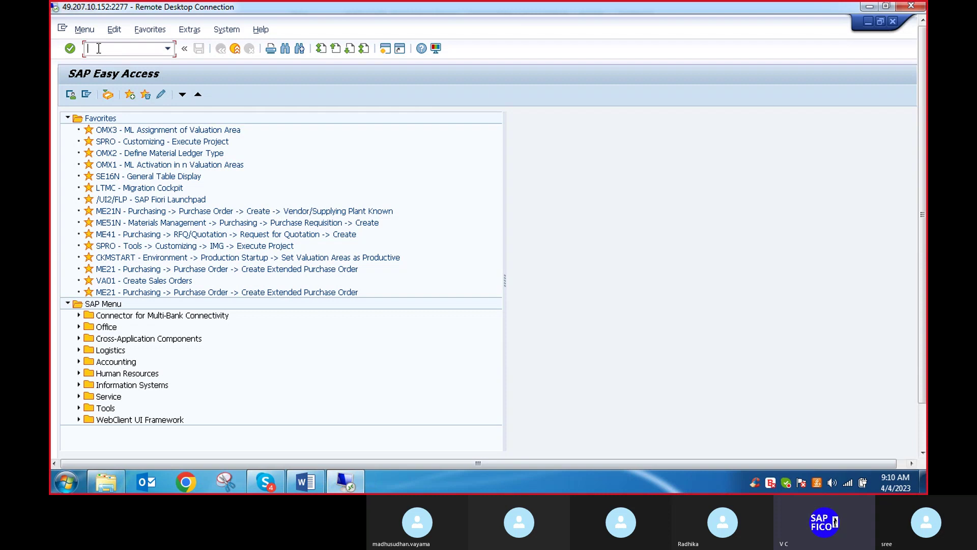
pyautogui.write('mm02')
pyautogui.press('Return')
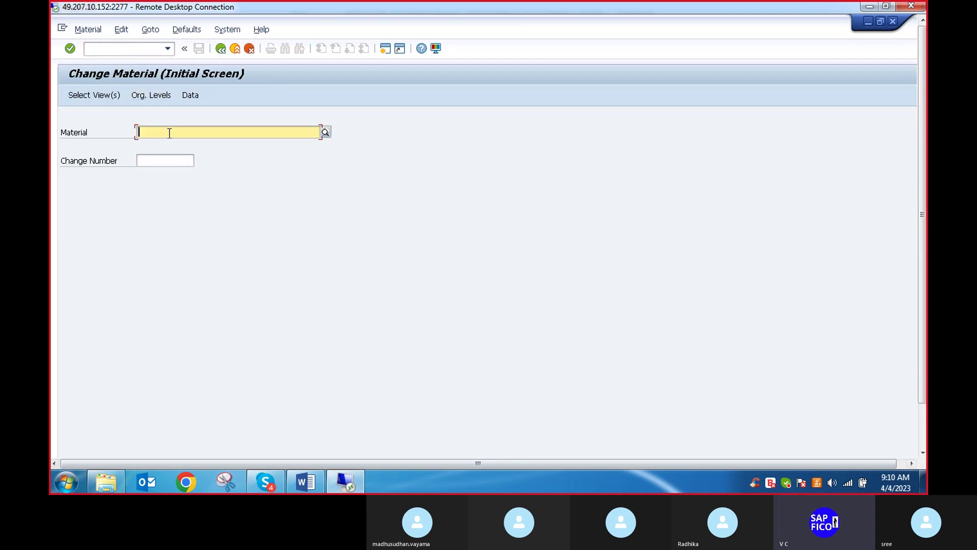
# Find the material by the description monitor, choose 5200057 and open its organizational levels, dismissing the plant error
pyautogui.click(322, 133)
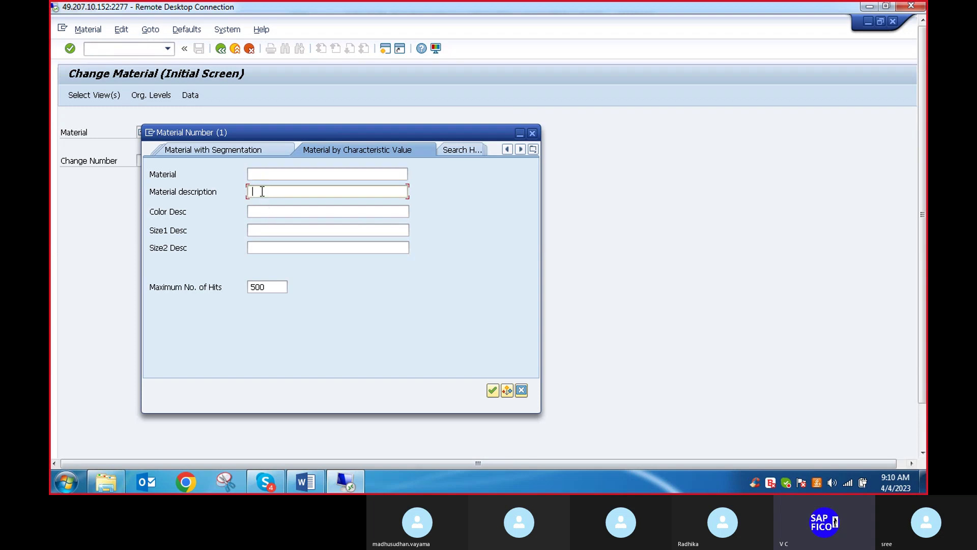
pyautogui.write('monitor')
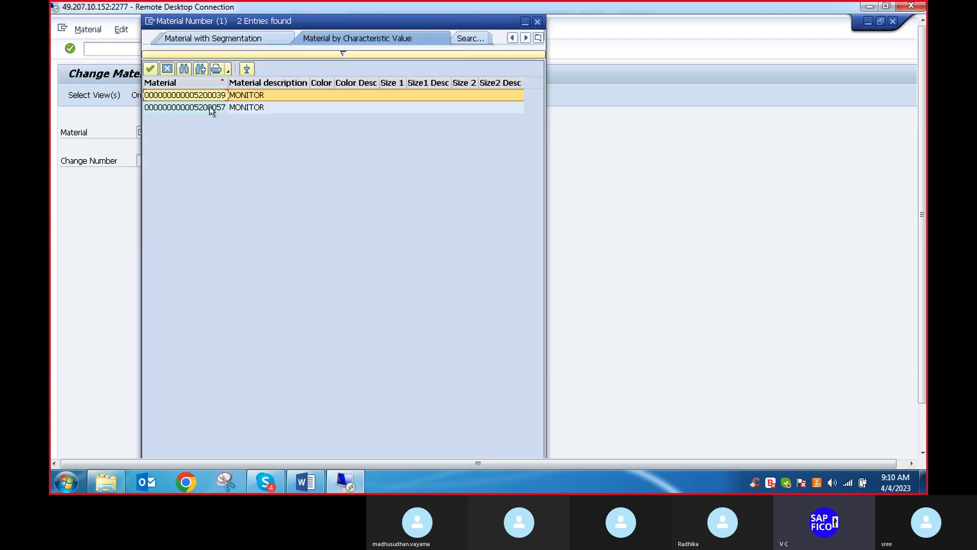
pyautogui.doubleClick(210, 108)
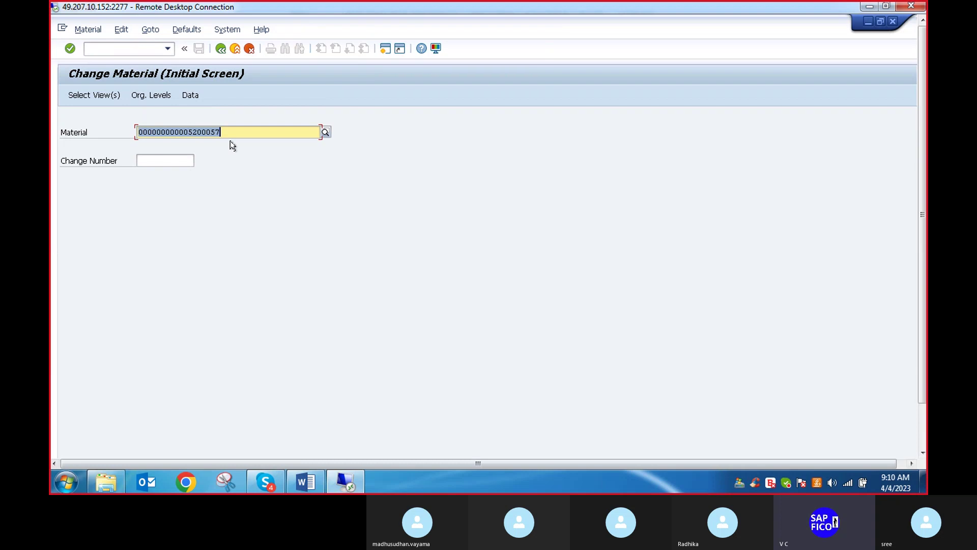
pyautogui.press('Return')
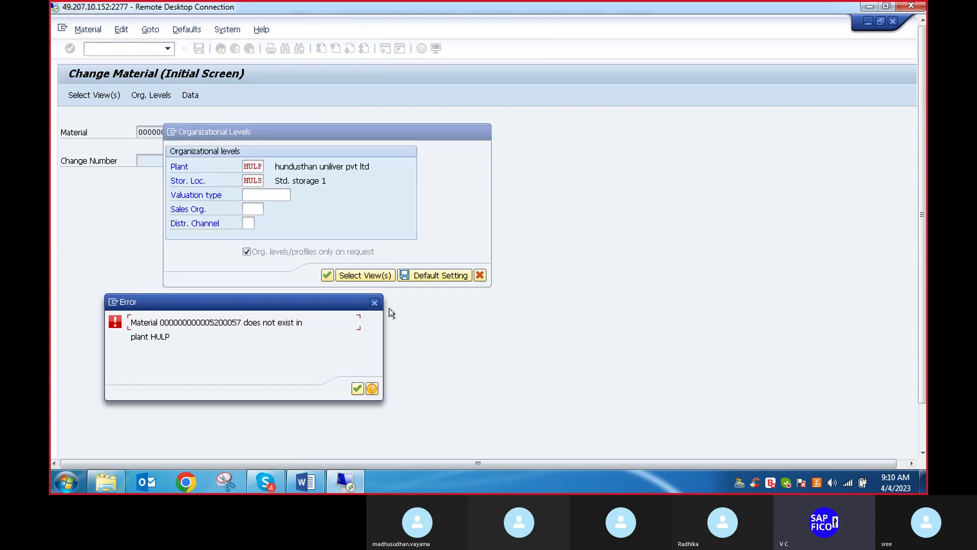
pyautogui.click(374, 303)
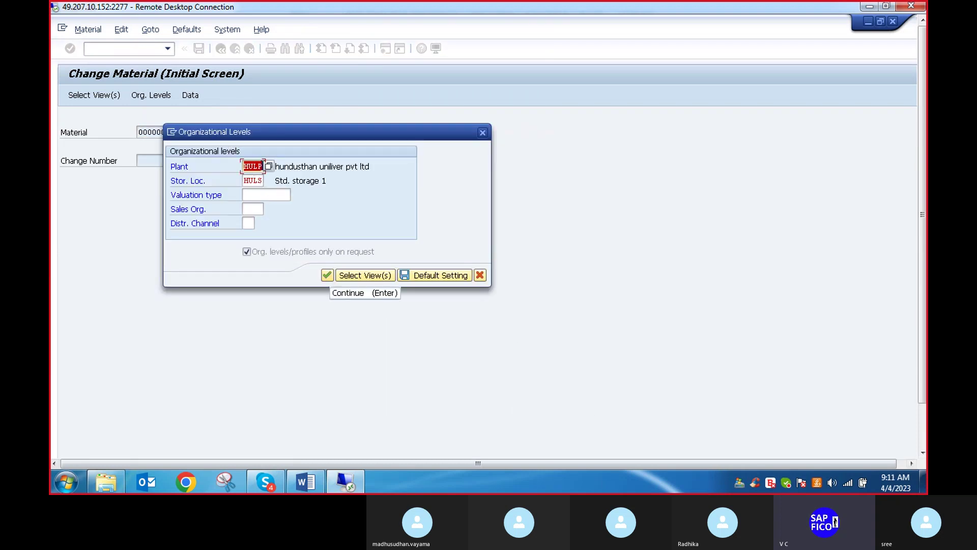
# Set the plant in the organizational levels to VLVO
pyautogui.click(263, 166)
pyautogui.press('BackSpace')
pyautogui.press('BackSpace')
pyautogui.press('BackSpace')
pyautogui.press('BackSpace')
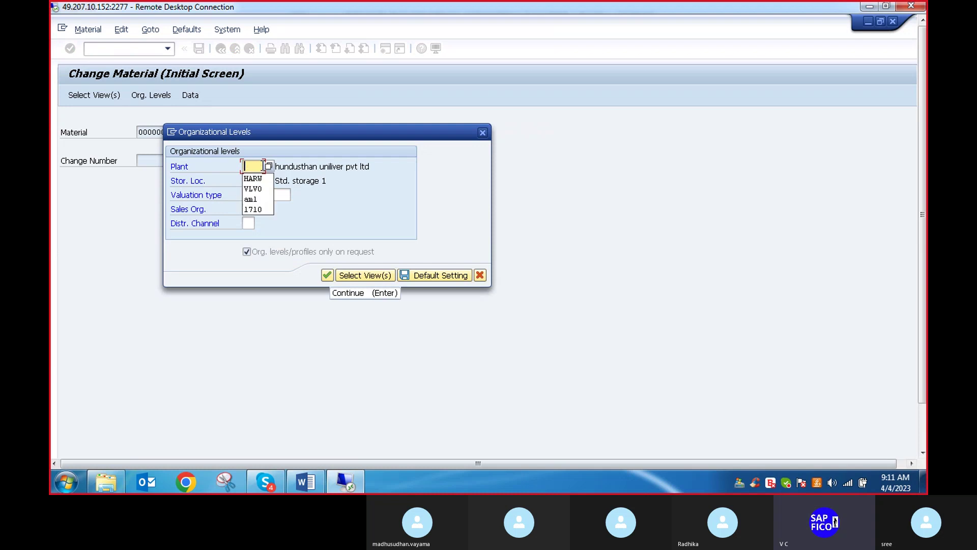
pyautogui.write('vlvo')
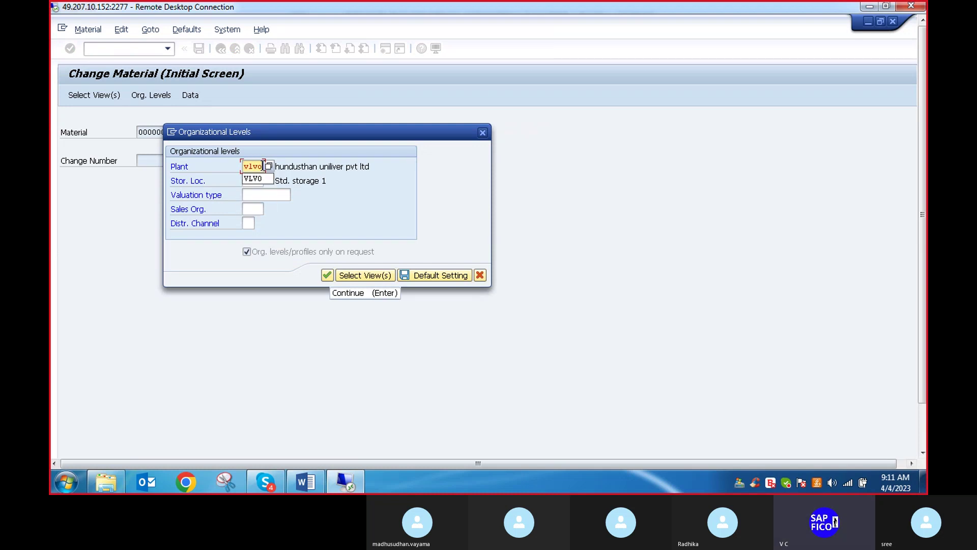
# Set the storage location to HASL and continue to the material's data screens
pyautogui.click(261, 181)
pyautogui.click(262, 180)
pyautogui.press('BackSpace')
pyautogui.press('BackSpace')
pyautogui.press('BackSpace')
pyautogui.press('BackSpace')
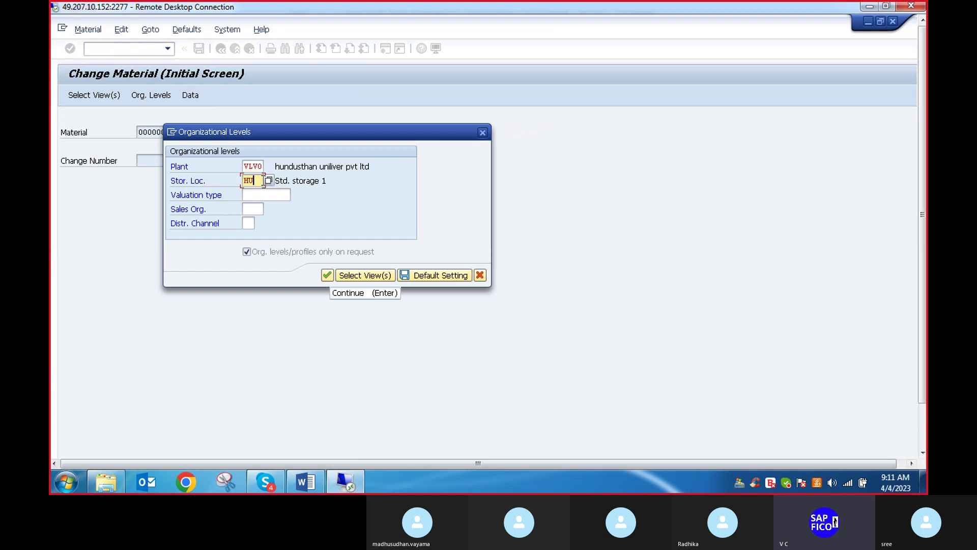
pyautogui.write('HASL')
pyautogui.press('Return')
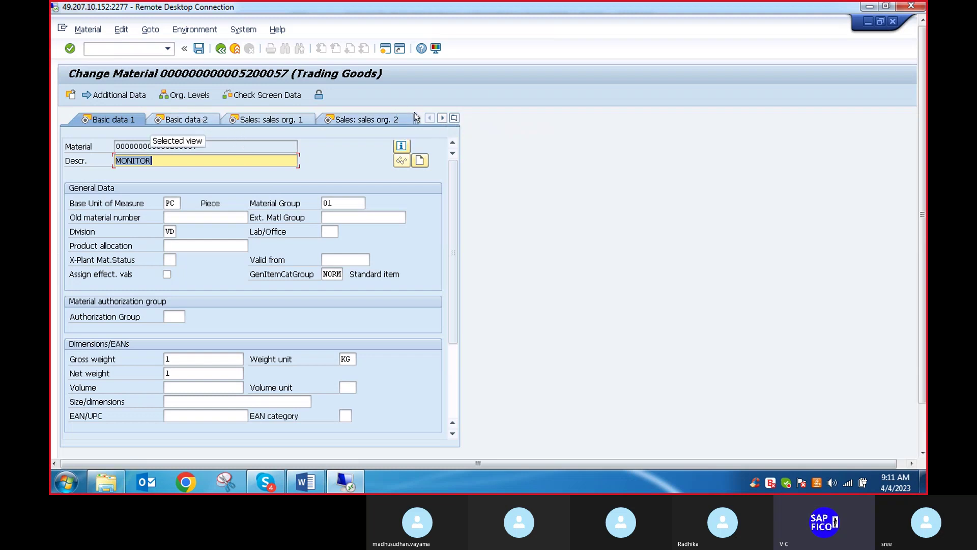
# Display the Accounting 1 view of the MONITOR material and examine its valuation data, prices and price control
pyautogui.click(455, 119)
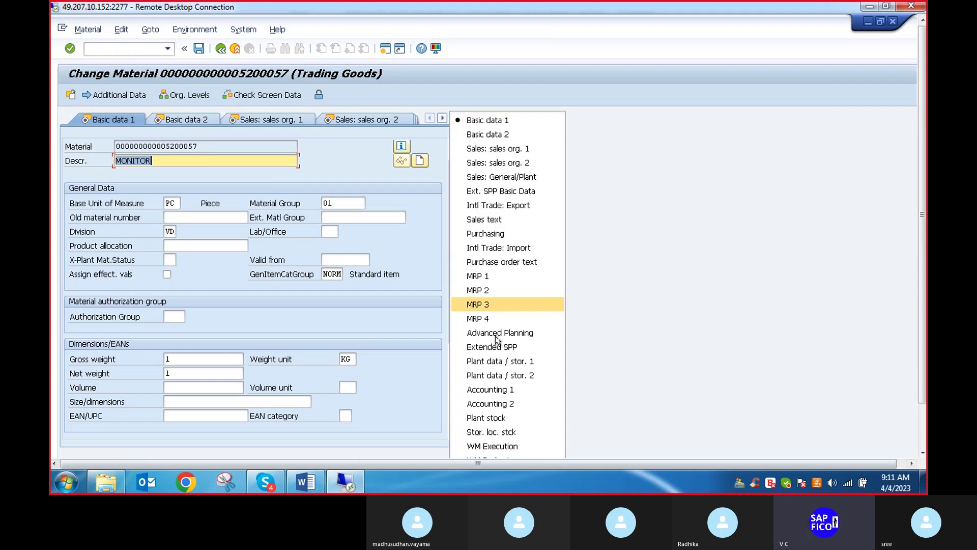
pyautogui.click(499, 390)
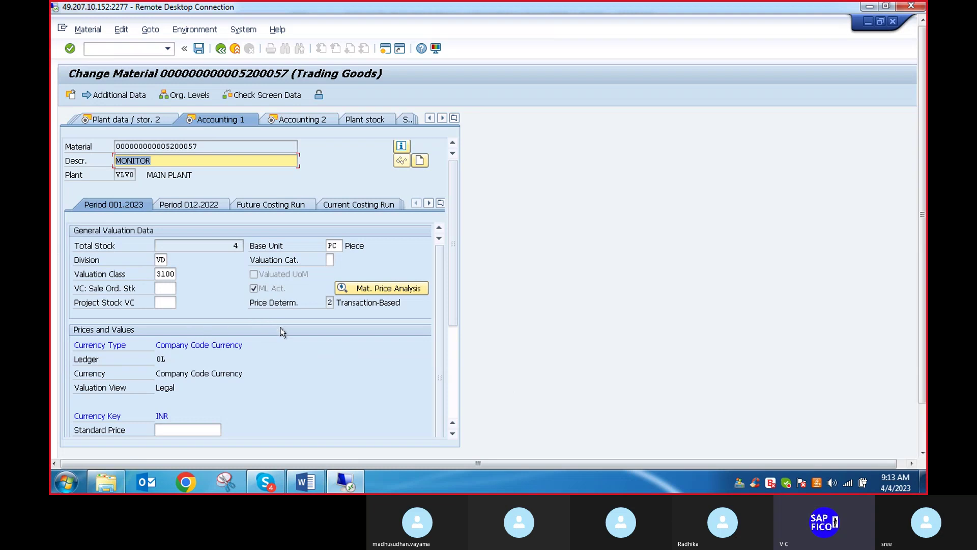
pyautogui.scroll(-1, 289, 327)
pyautogui.scroll(-1, 288, 333)
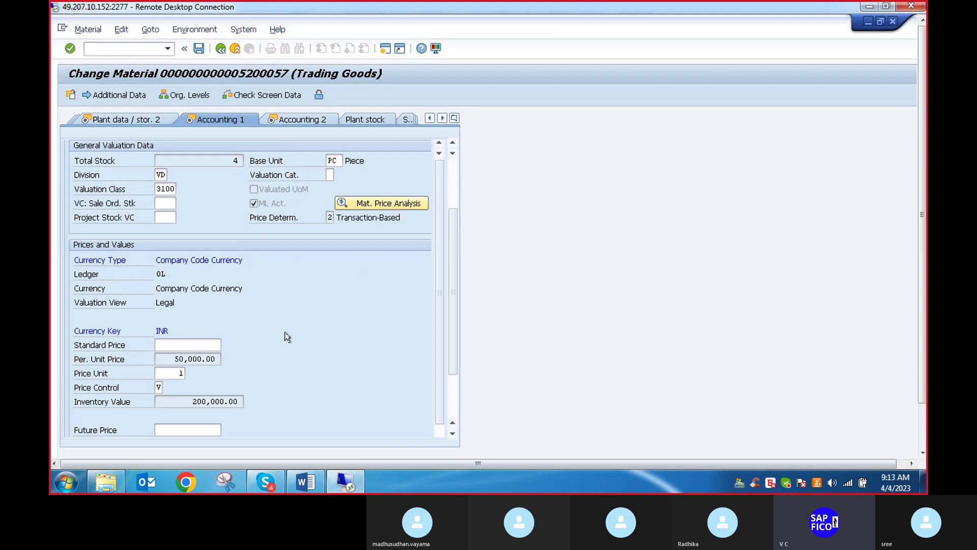
pyautogui.scroll(2, 287, 326)
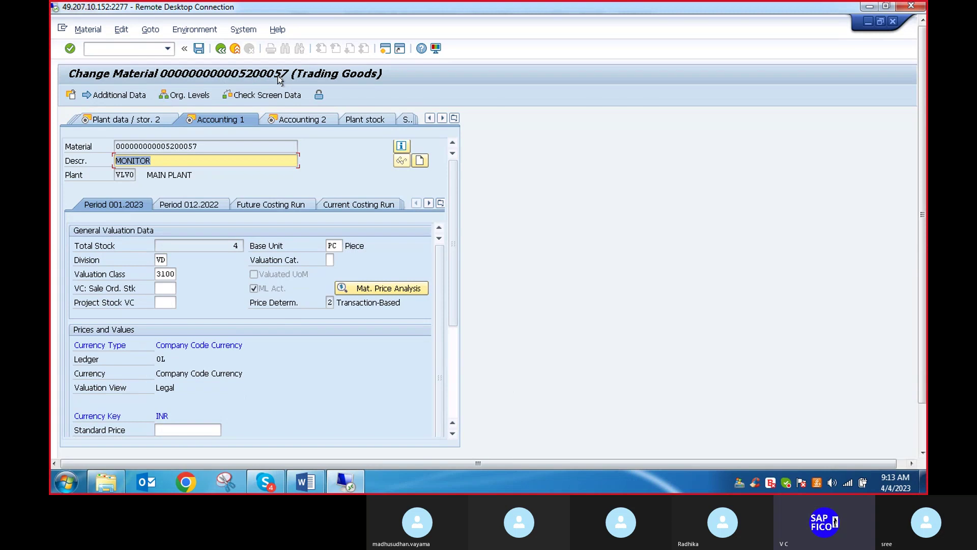
# Leave the material master with /n and consult the process checklist in Word for the next transaction
pyautogui.click(116, 48)
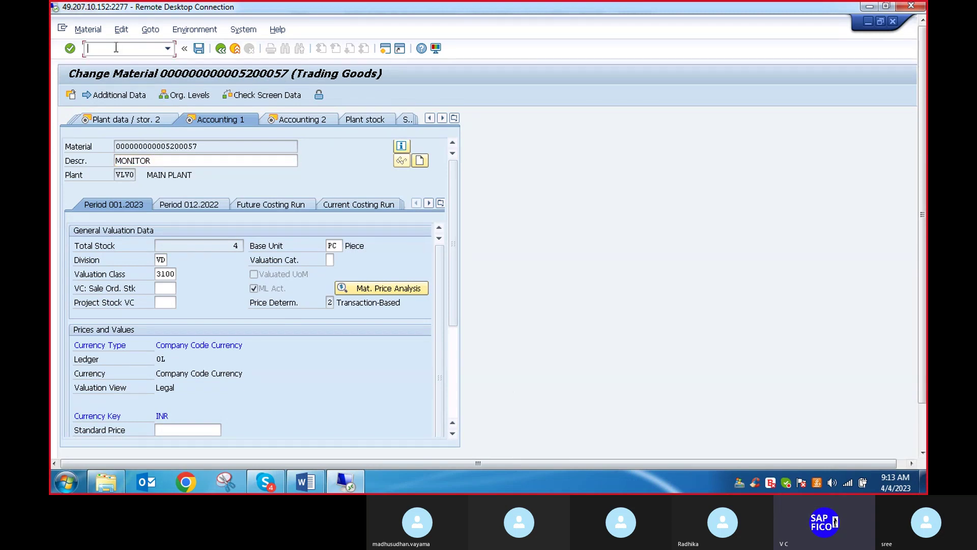
pyautogui.write('/n')
pyautogui.press('Return')
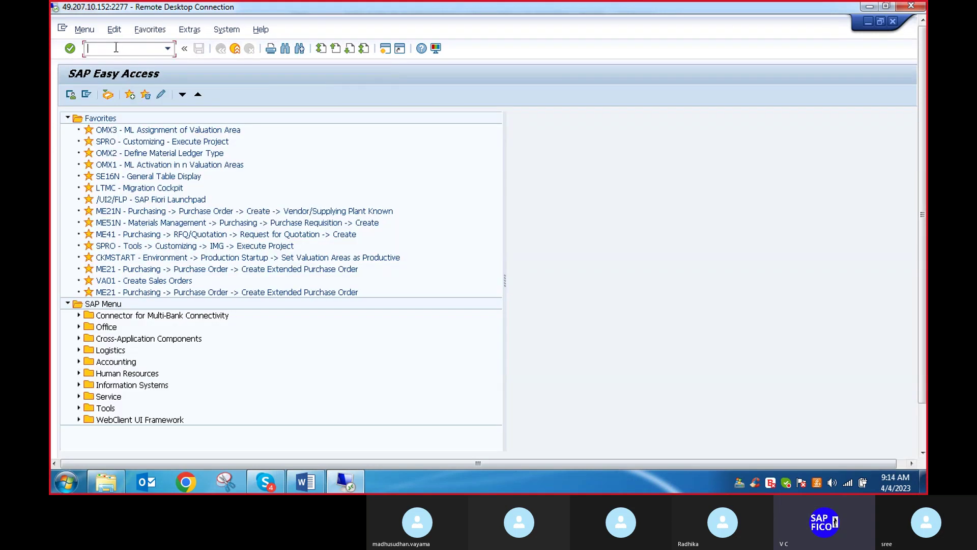
pyautogui.click(306, 482)
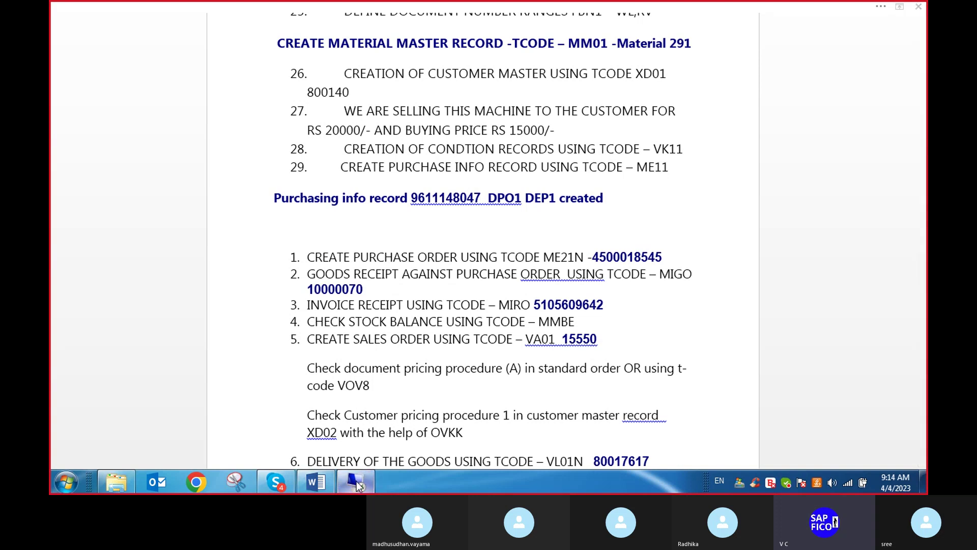
# Return to the SAP session and open the Create Condition Records transaction VK11
pyautogui.click(356, 481)
pyautogui.write('VK11')
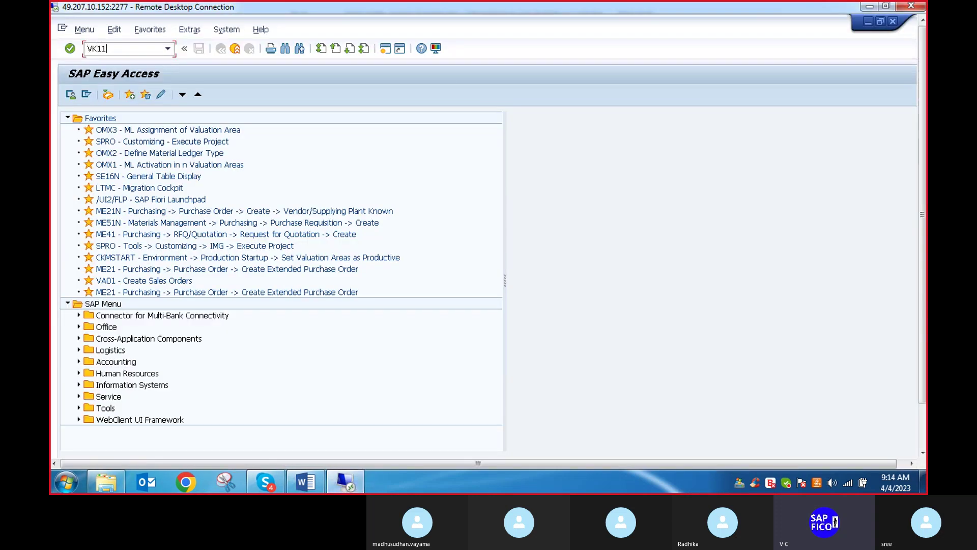
pyautogui.press('Return')
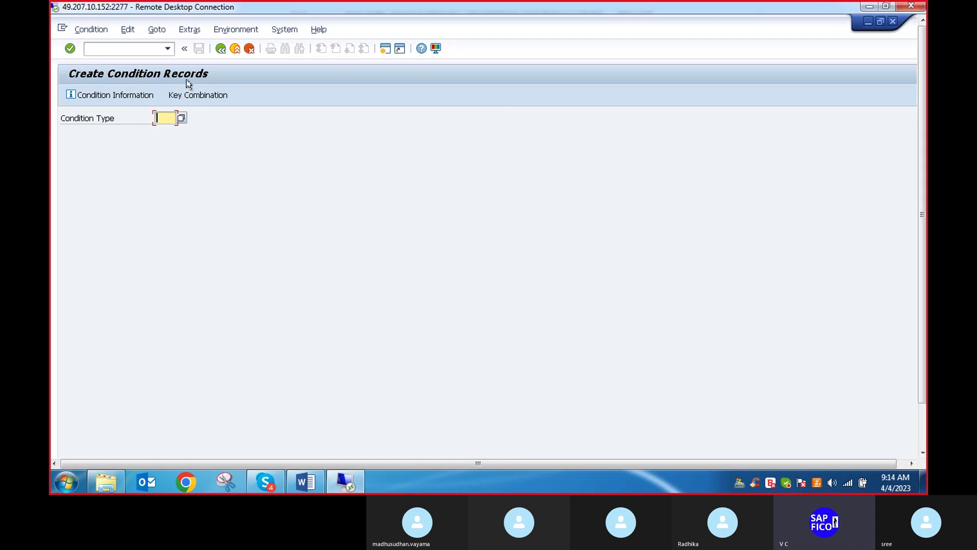
# Create a condition record of type PR00 with the key combination Material with release status
pyautogui.write('PR0')
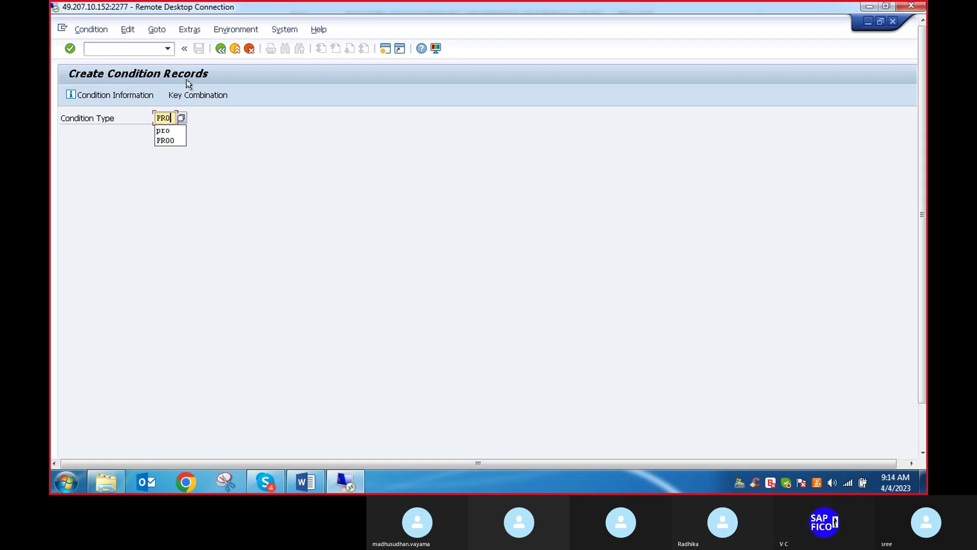
pyautogui.press('BackSpace')
pyautogui.write('00')
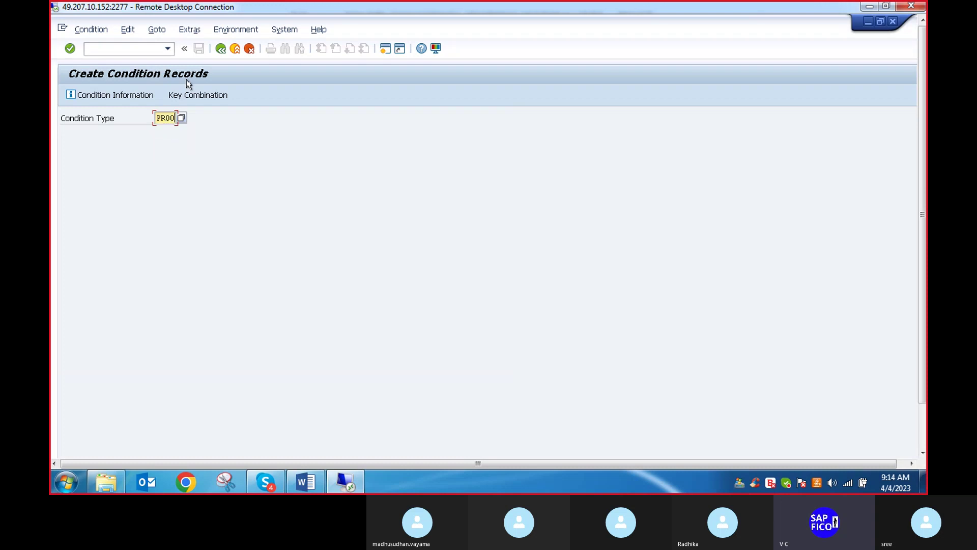
pyautogui.press('Return')
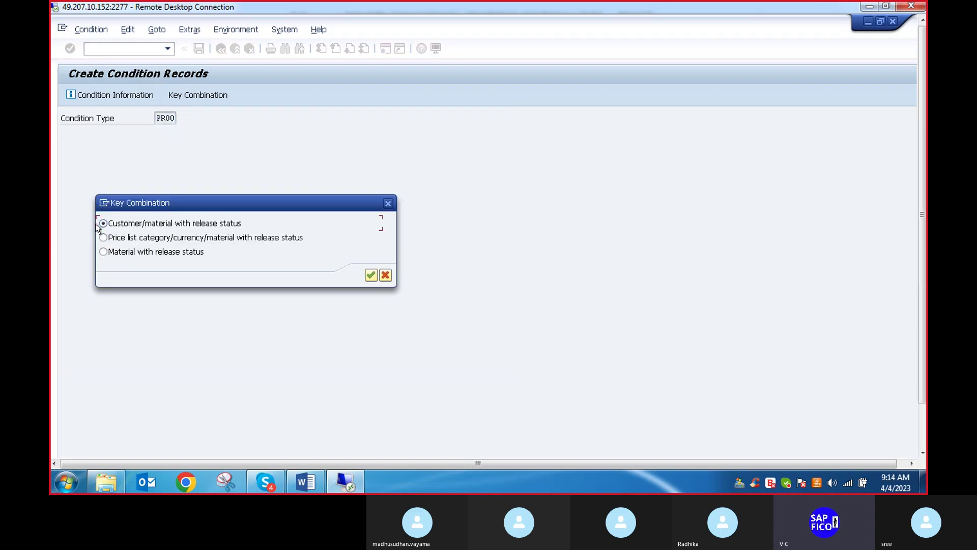
pyautogui.click(103, 251)
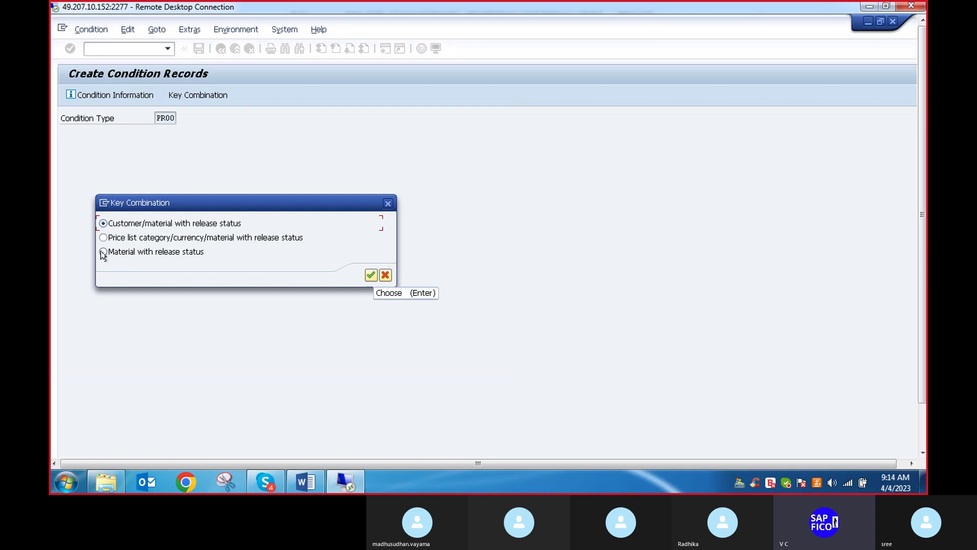
pyautogui.click(370, 277)
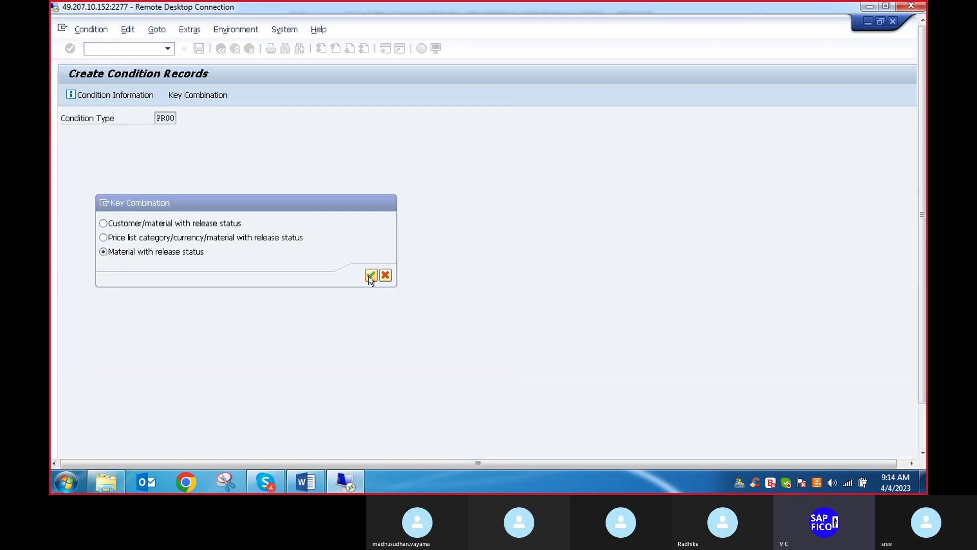
pyautogui.click(107, 202)
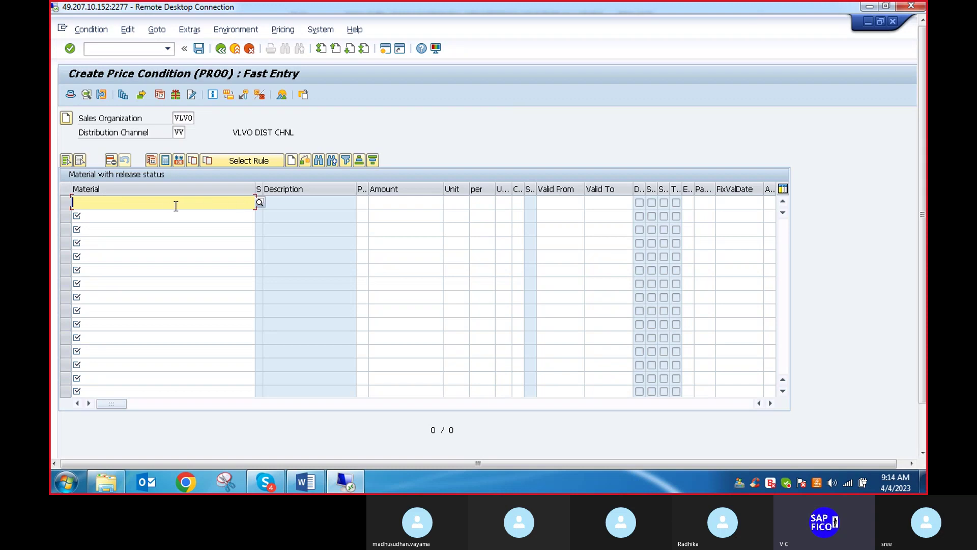
# Mute the microphone in the Skype call and go back to the price condition entry, dismissing the floating call window
pyautogui.click(261, 483)
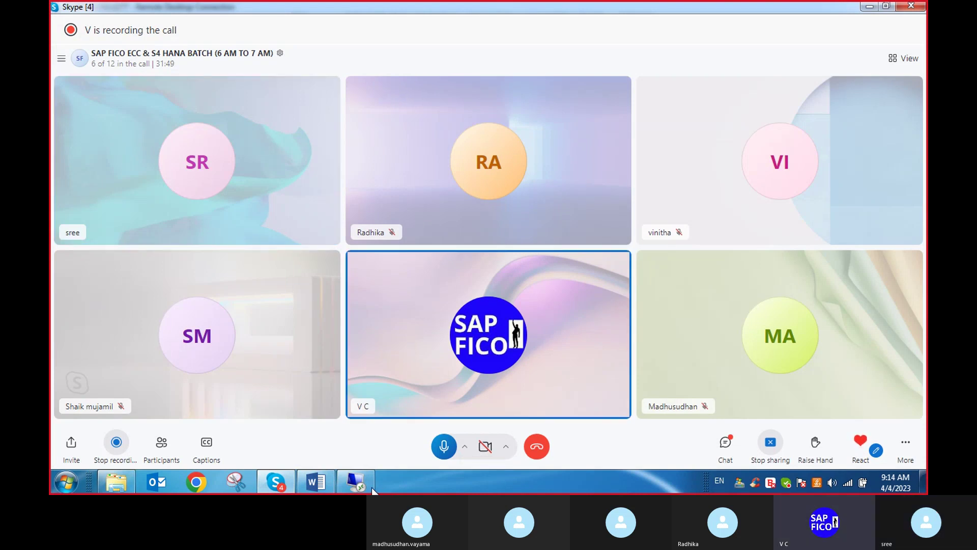
pyautogui.click(445, 447)
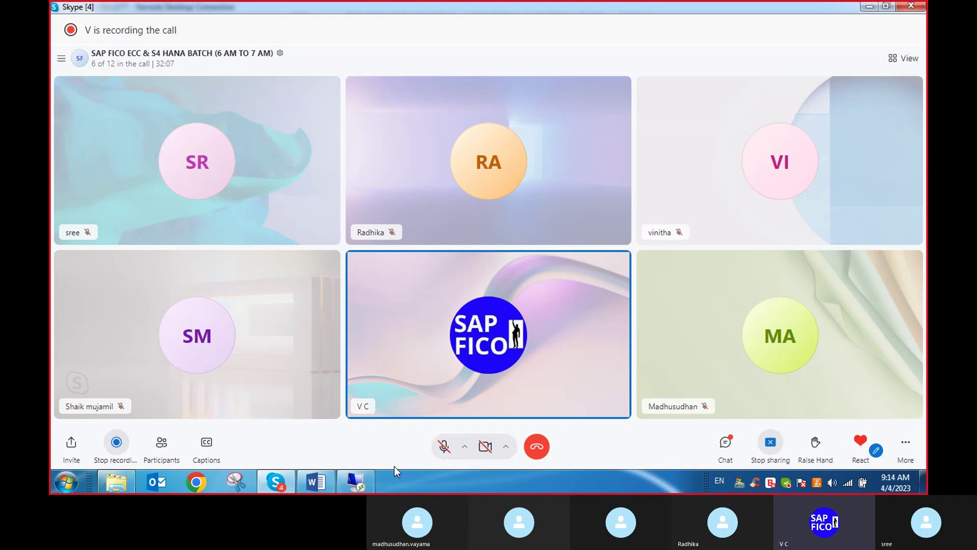
pyautogui.moveTo(333, 482)
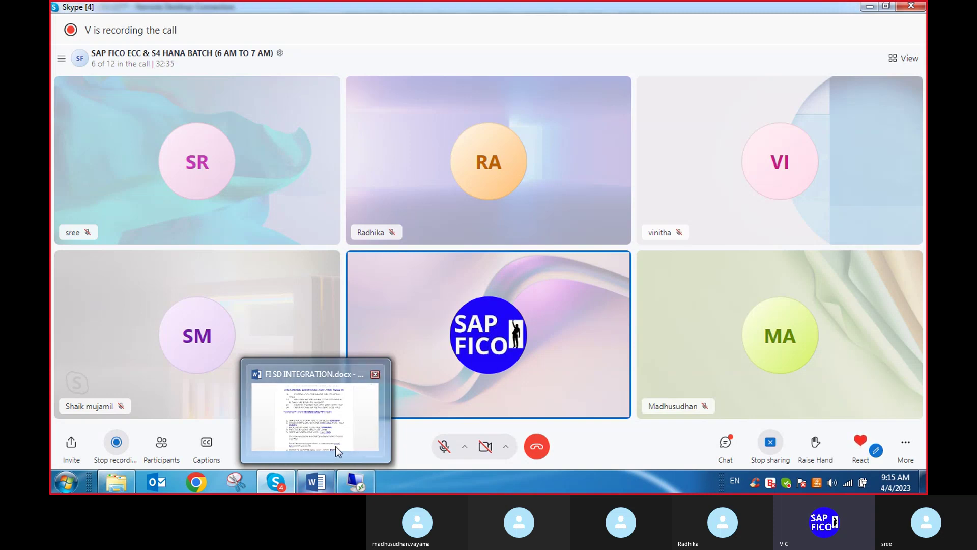
pyautogui.click(361, 482)
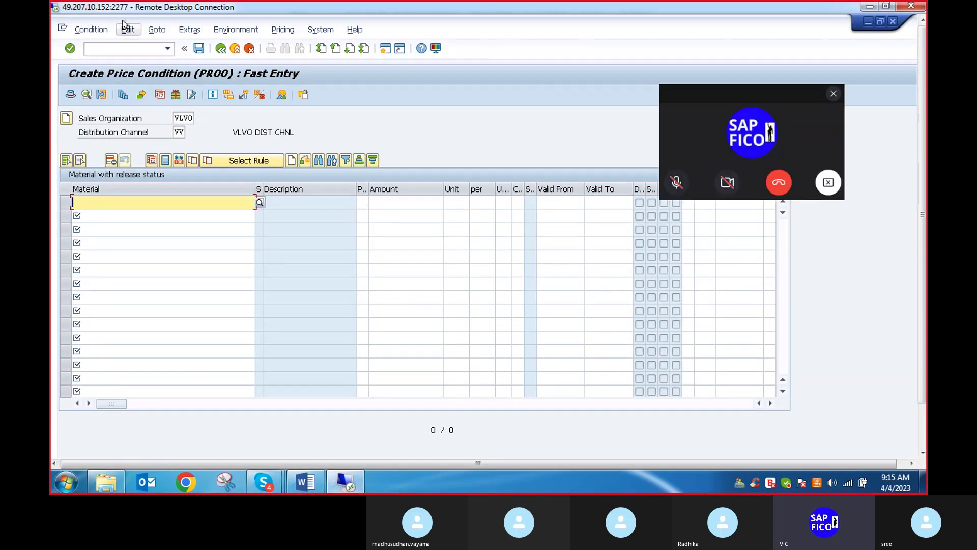
pyautogui.click(834, 94)
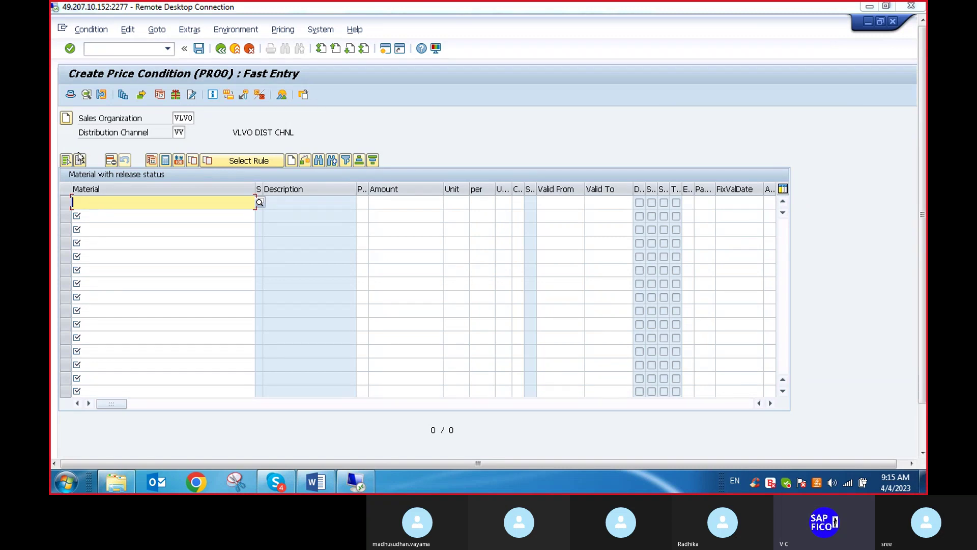
# Enter the MONITOR material 5200057 in the first row of the price condition table
pyautogui.click(99, 203)
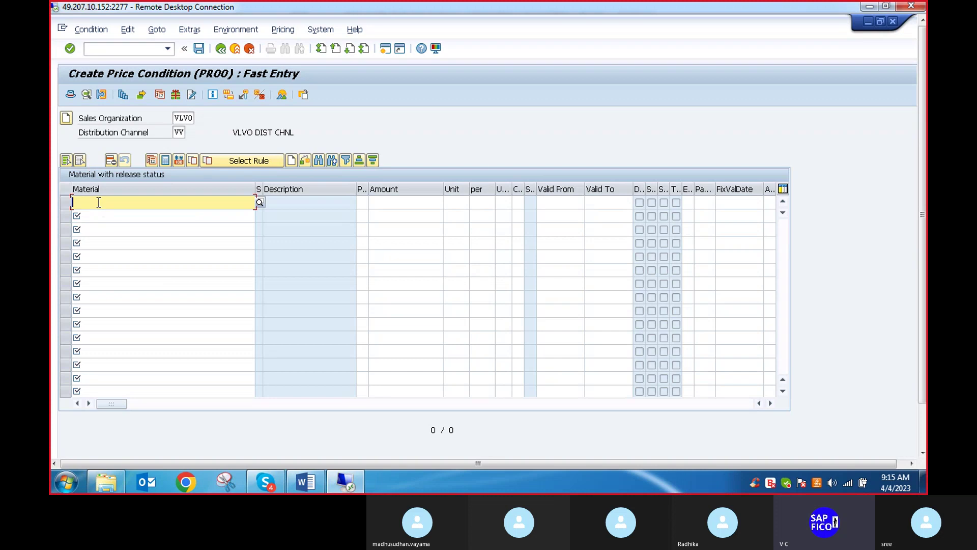
pyautogui.write('5')
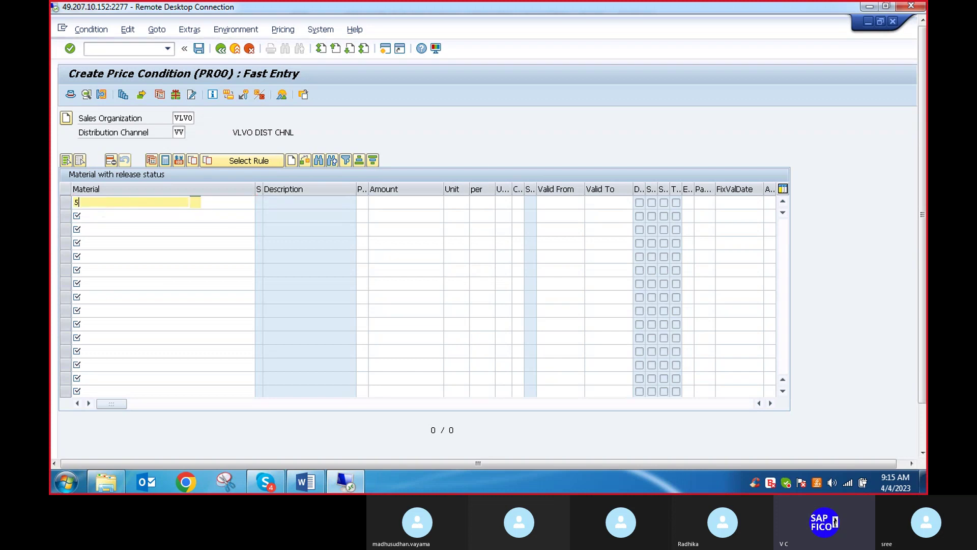
pyautogui.write('2000')
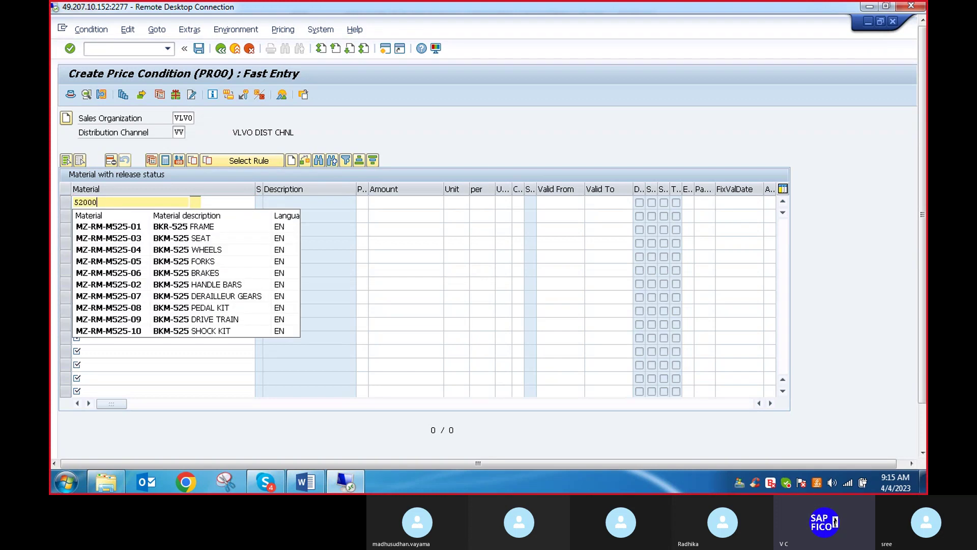
pyautogui.write('57')
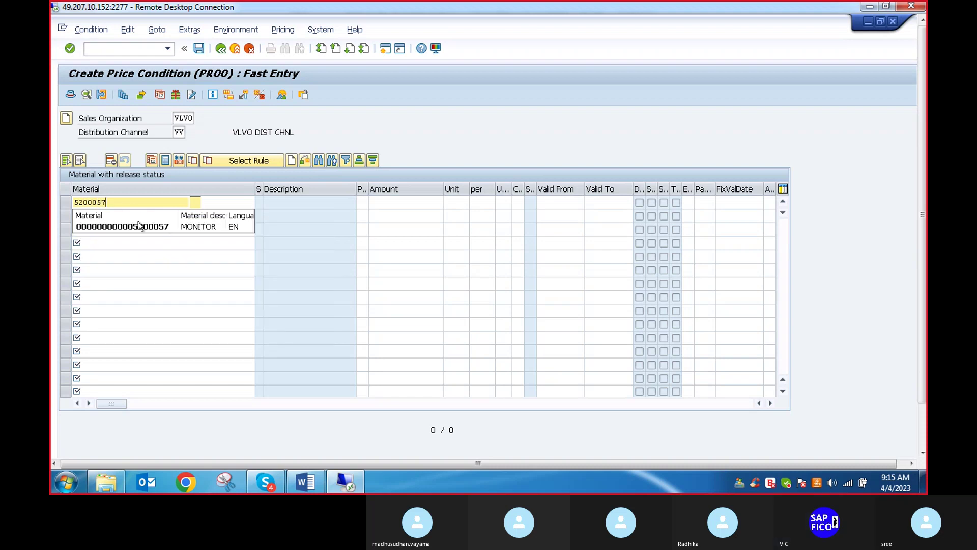
pyautogui.click(138, 227)
# Set the MONITOR price amount to 20000, save the condition record and check the status message
pyautogui.click(380, 202)
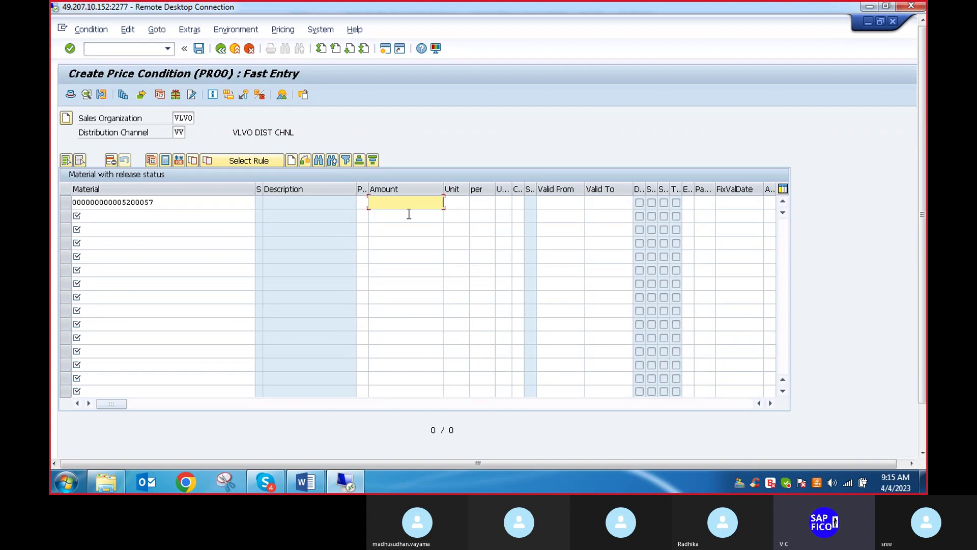
pyautogui.write('20000')
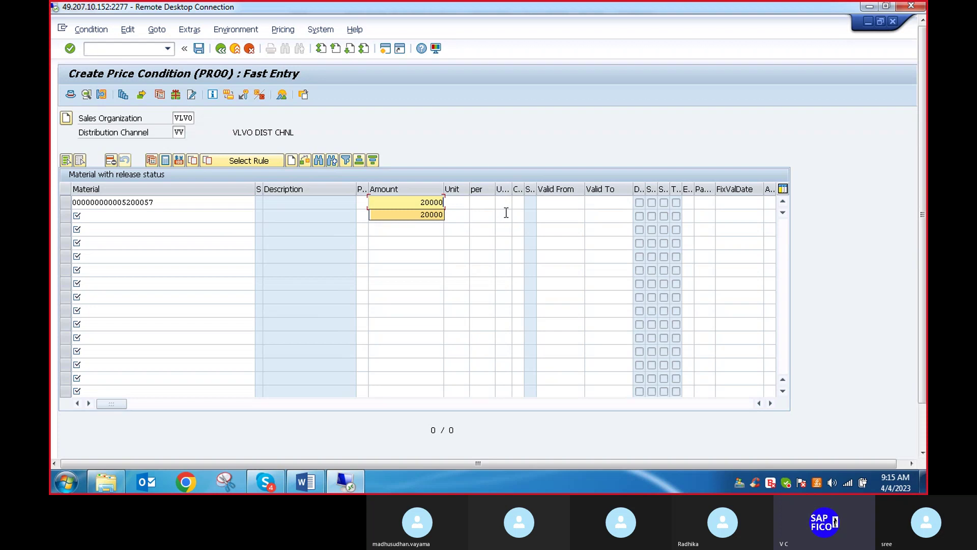
pyautogui.press('Return')
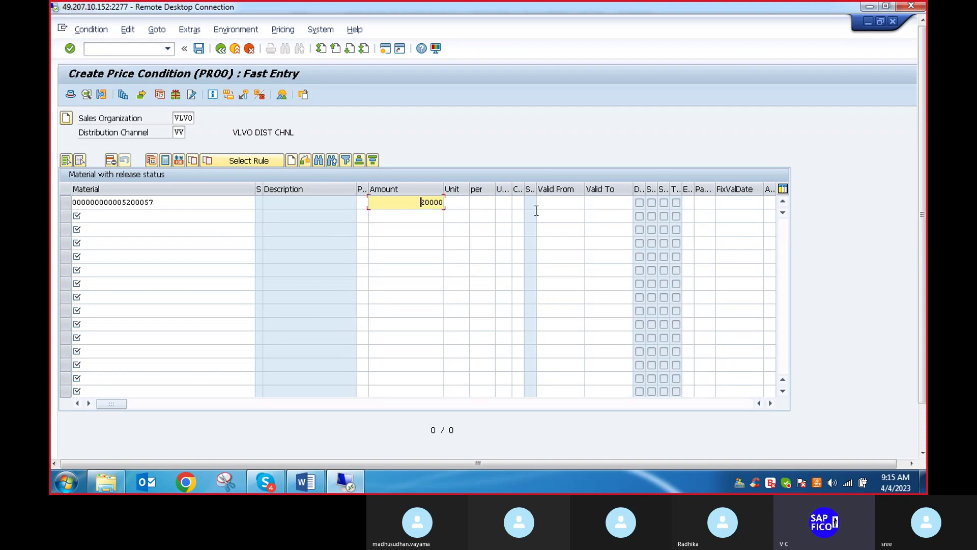
pyautogui.press('Return')
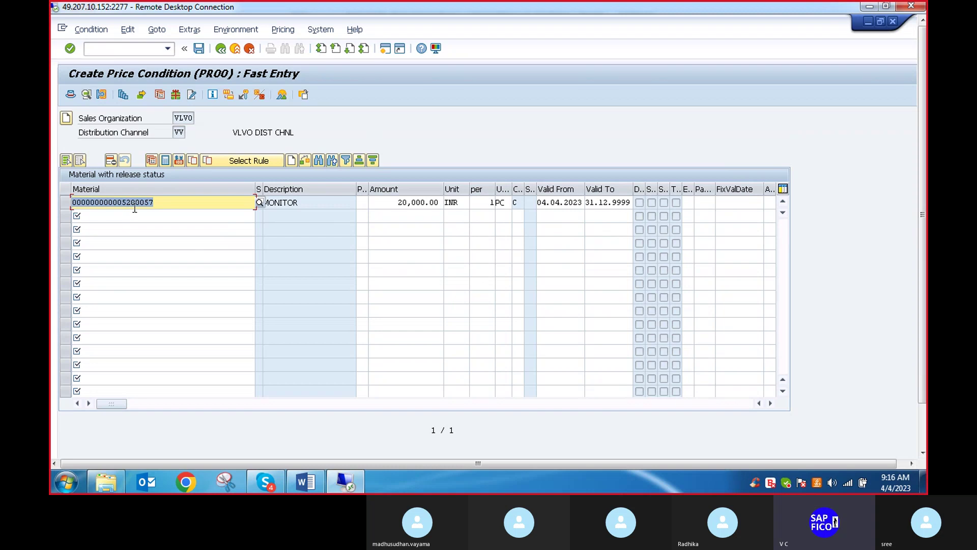
pyautogui.click(198, 48)
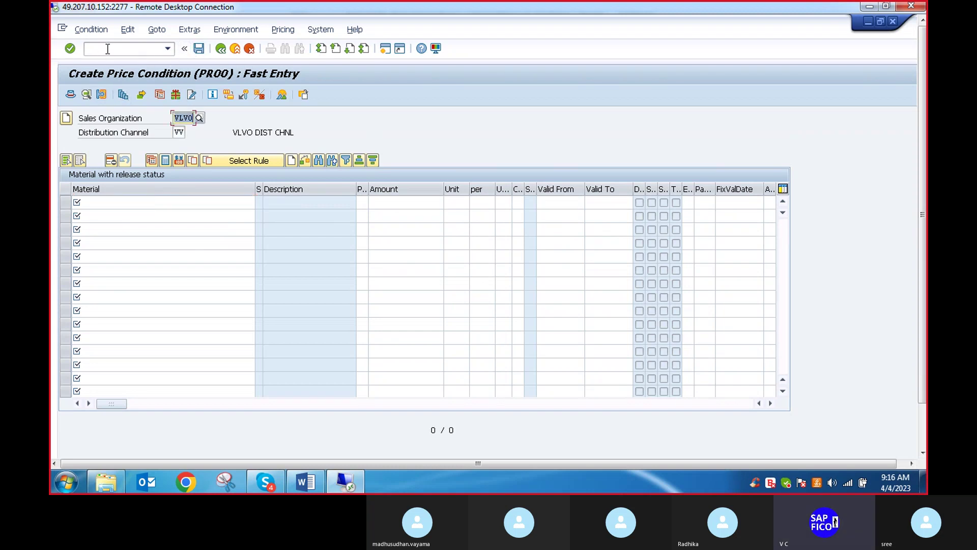
pyautogui.moveTo(923, 176); pyautogui.dragTo(922, 219)
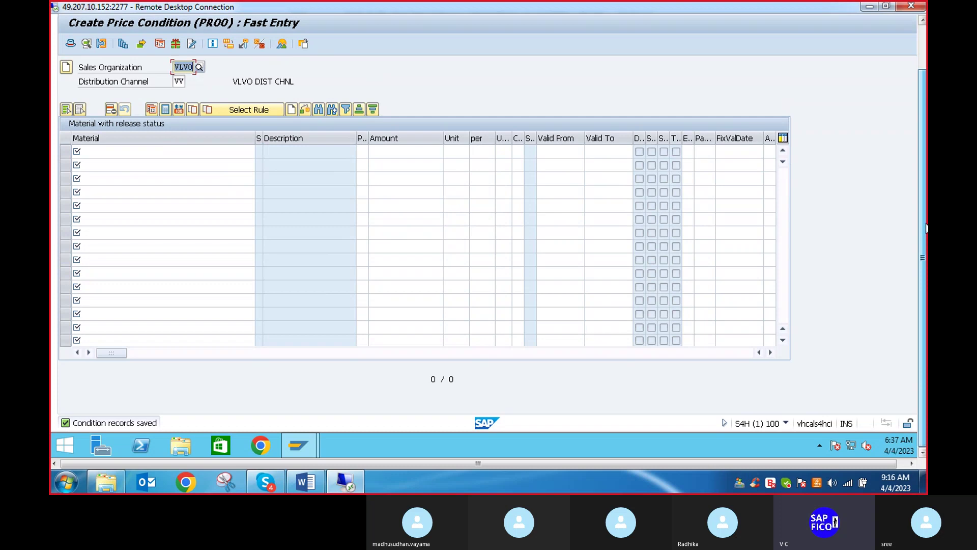
pyautogui.moveTo(923, 228); pyautogui.dragTo(910, 159)
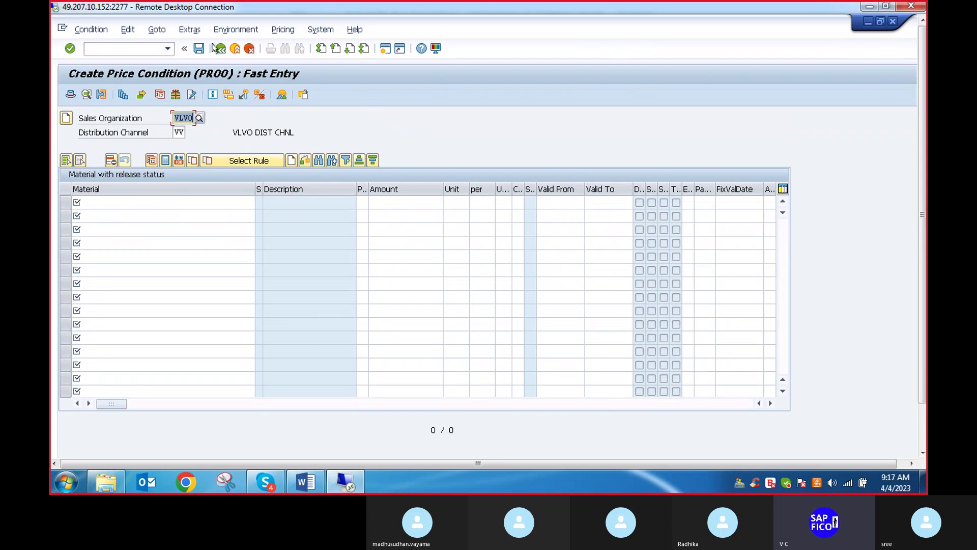
# Check the Word checklist for the next transaction, return to the SAP session and open Create Info Record with ME11
pyautogui.click(308, 482)
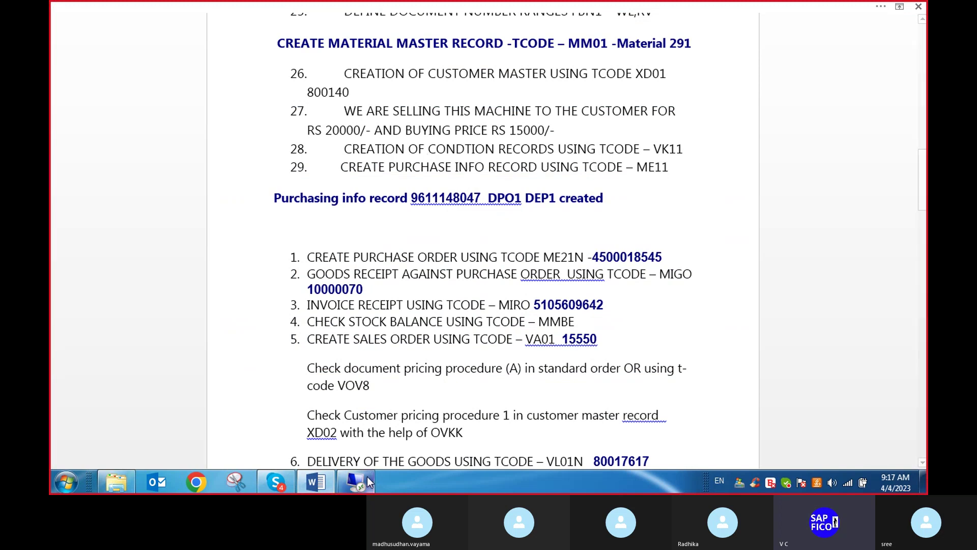
pyautogui.click(367, 481)
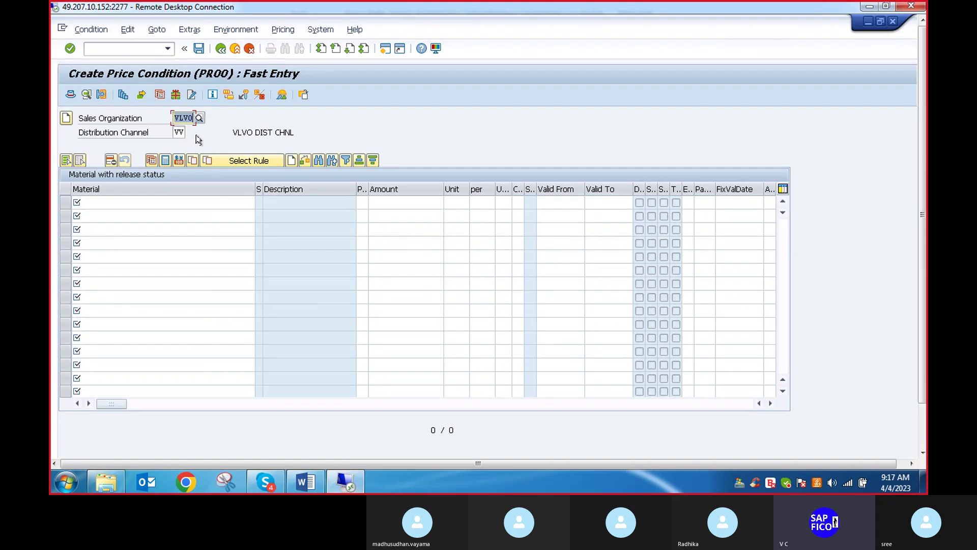
pyautogui.click(88, 48)
pyautogui.write('/n')
pyautogui.press('Return')
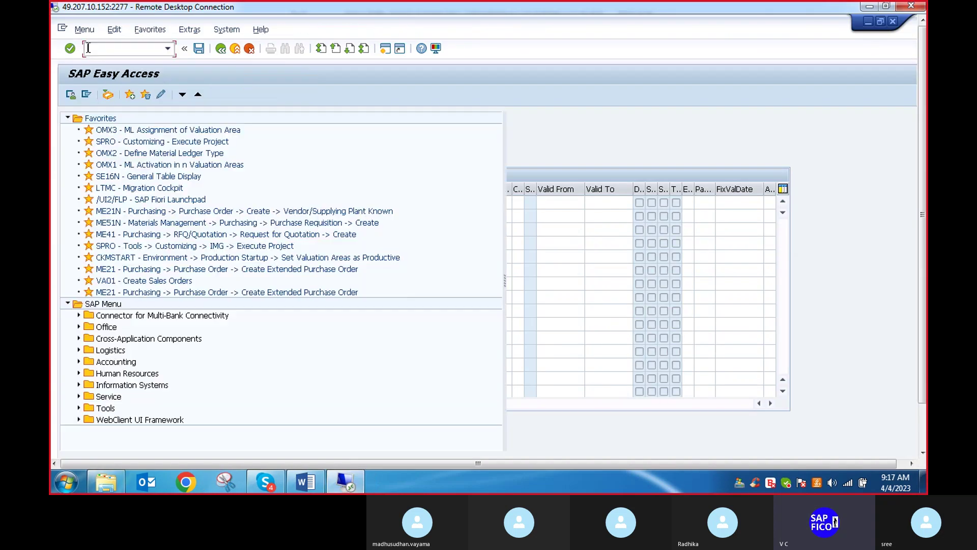
pyautogui.write('ME11')
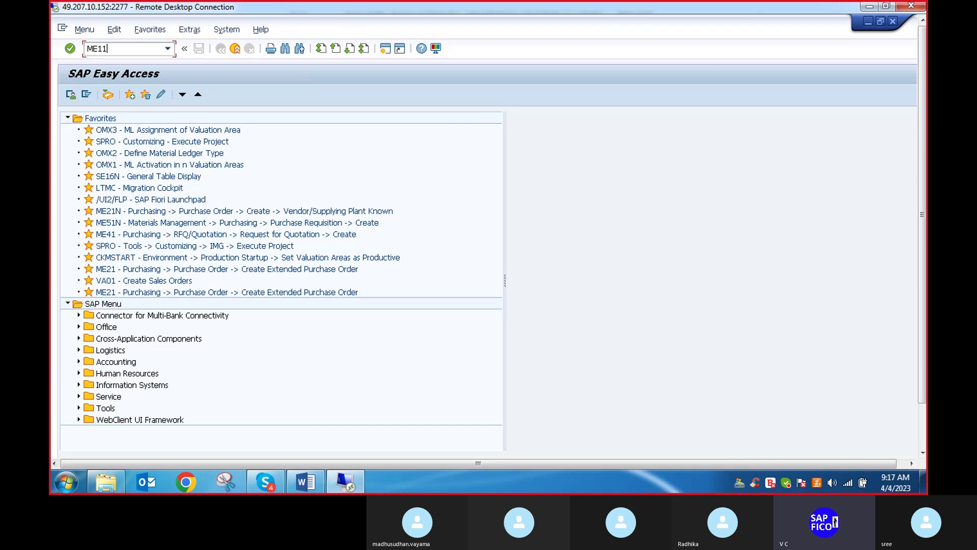
pyautogui.press('Return')
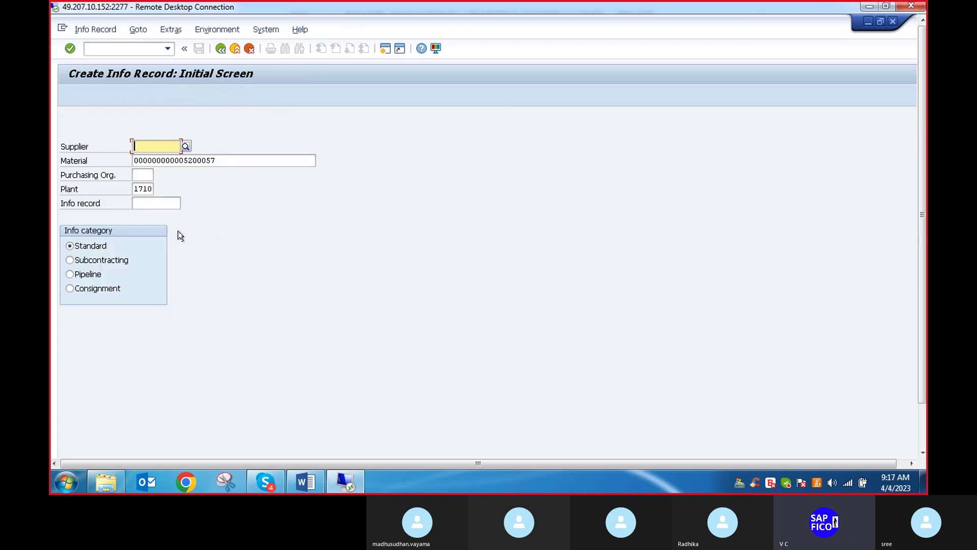
# Search the suppliers of company code VLVO and choose TOYOTA as the info record's supplier
pyautogui.click(187, 147)
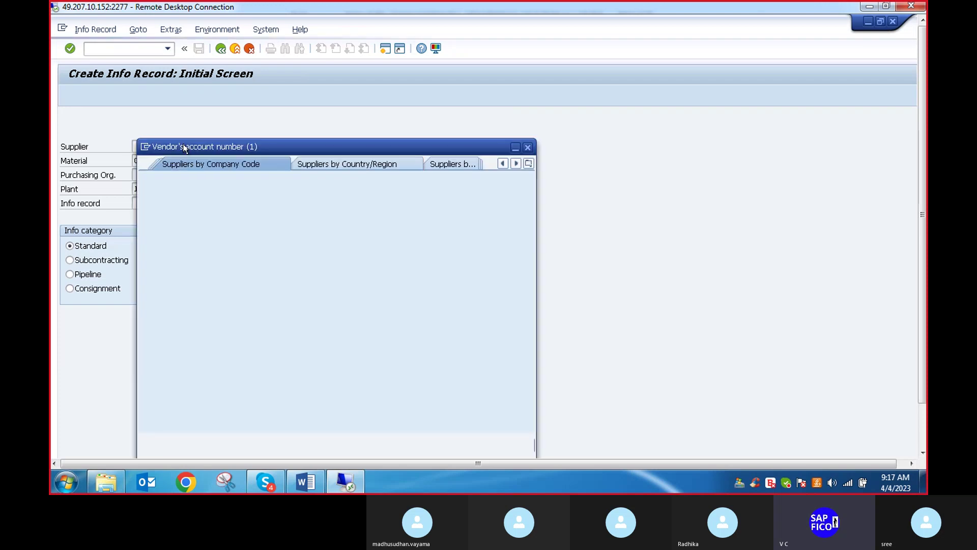
pyautogui.click(261, 301)
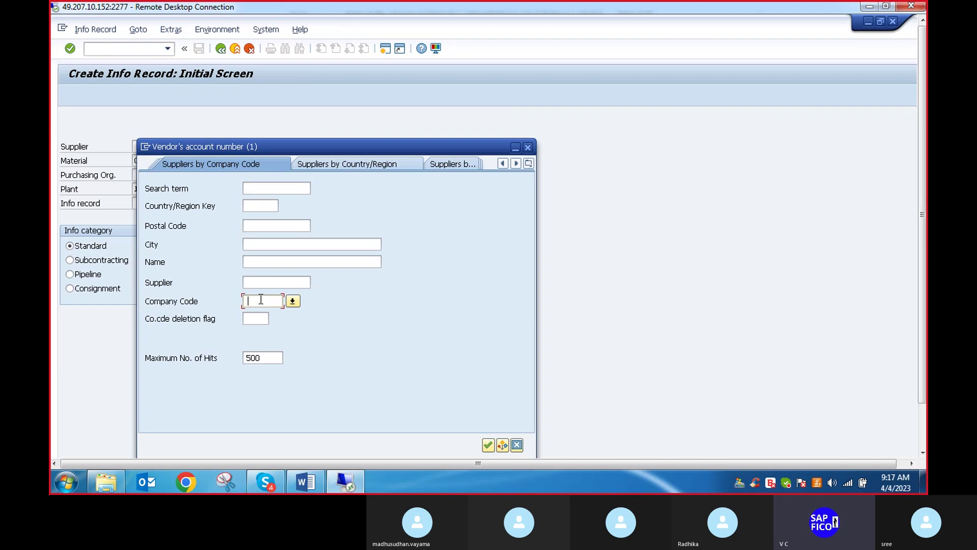
pyautogui.write('VLVO')
pyautogui.click(488, 445)
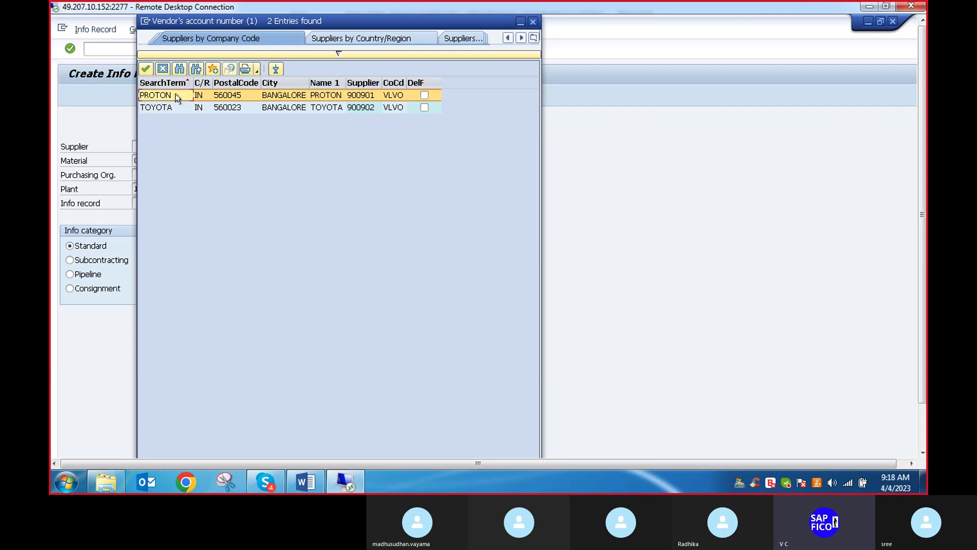
pyautogui.doubleClick(143, 108)
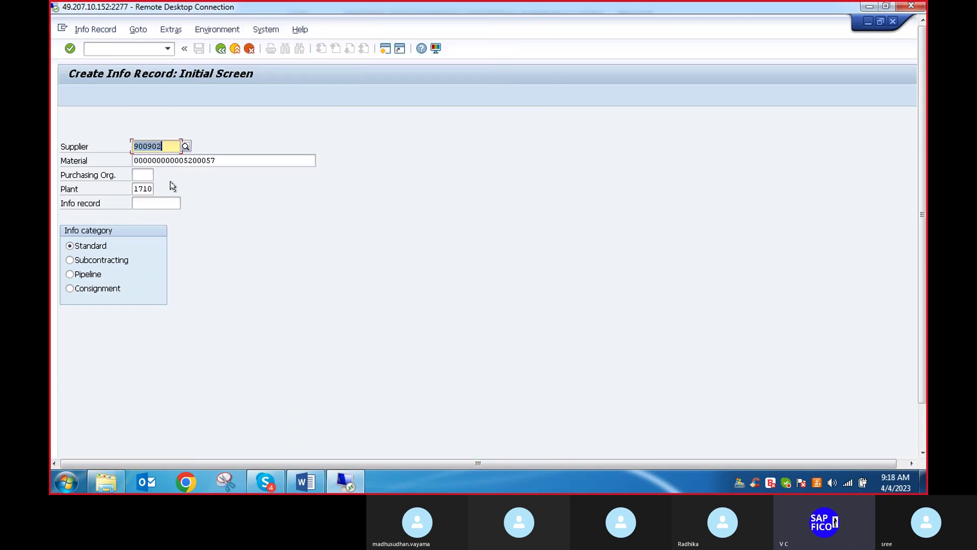
# Set the purchasing organization to VLPO and submit the info record's initial data
pyautogui.click(141, 174)
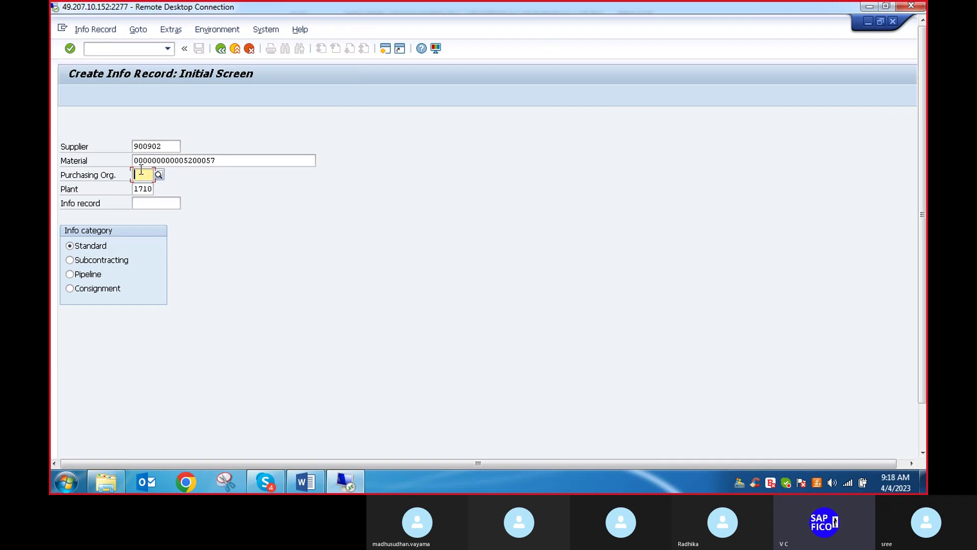
pyautogui.write('VLV')
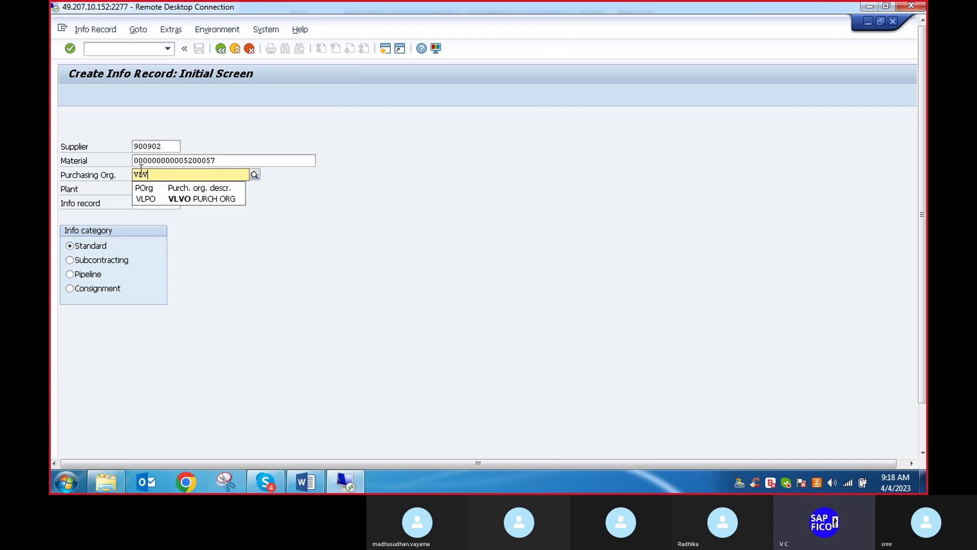
pyautogui.write('O')
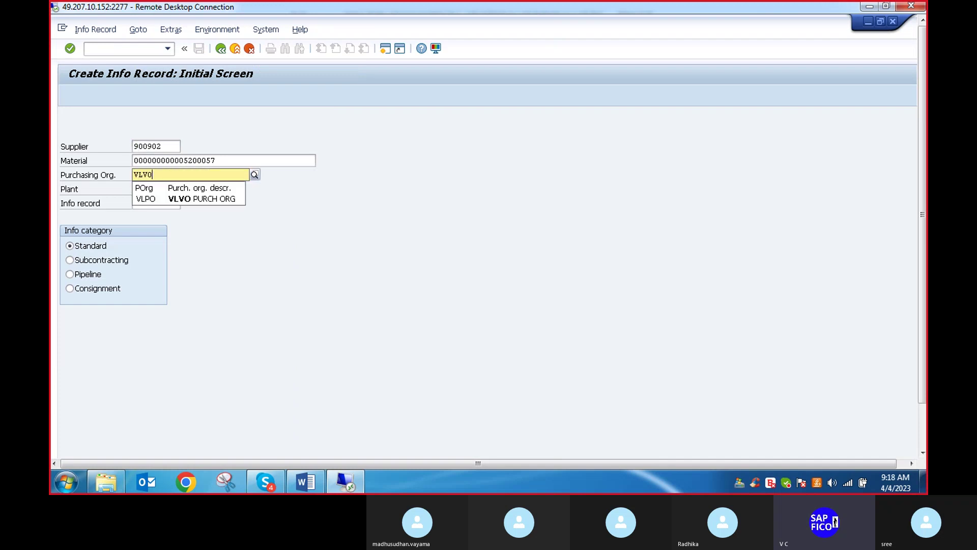
pyautogui.click(171, 199)
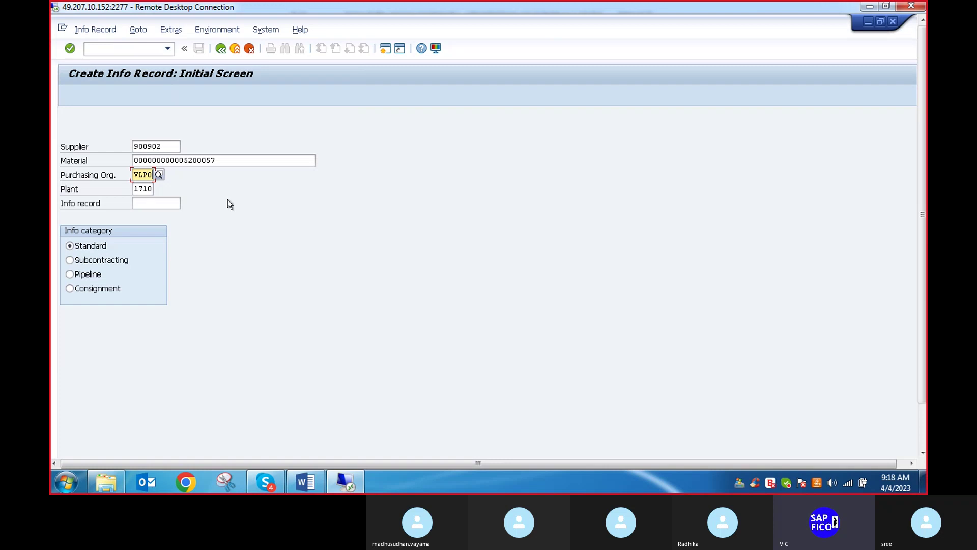
pyautogui.press('Tab')
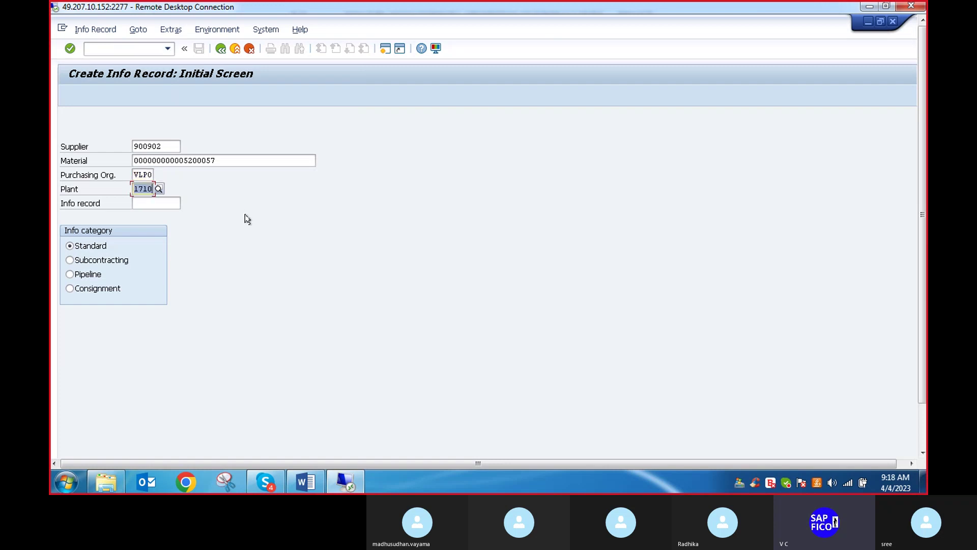
pyautogui.press('Return')
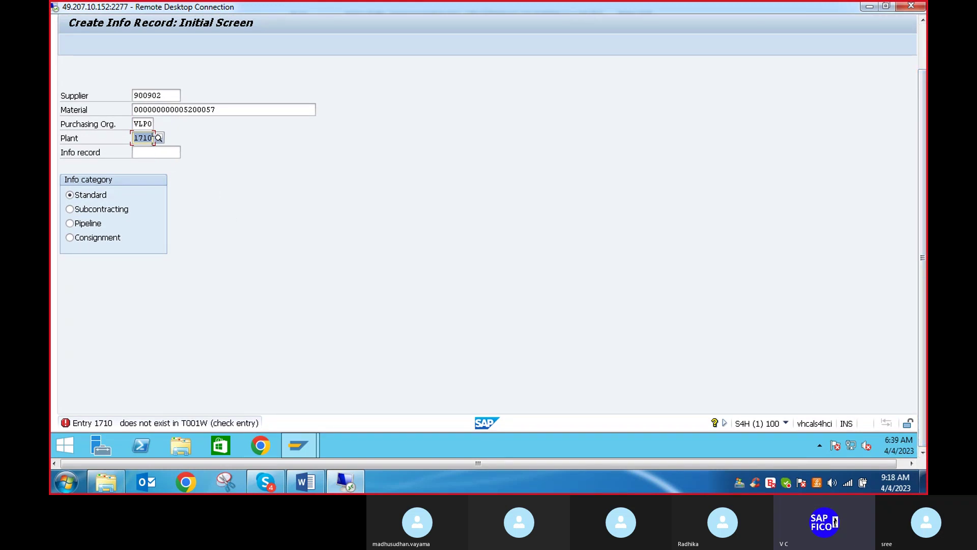
# Replace the plant with VLVO and try to proceed with creating the info record
pyautogui.click(153, 138)
pyautogui.press('BackSpace')
pyautogui.press('BackSpace')
pyautogui.press('BackSpace')
pyautogui.press('BackSpace')
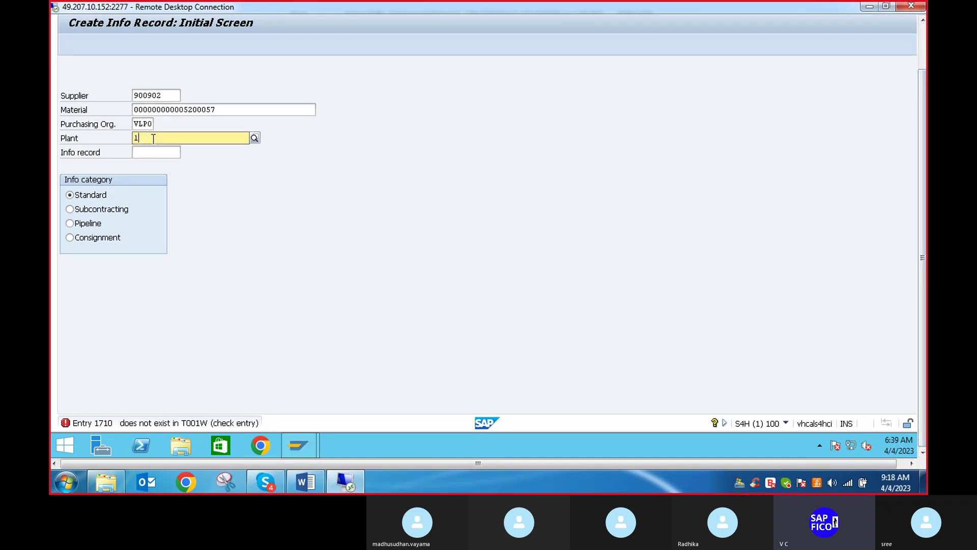
pyautogui.write('VLVO')
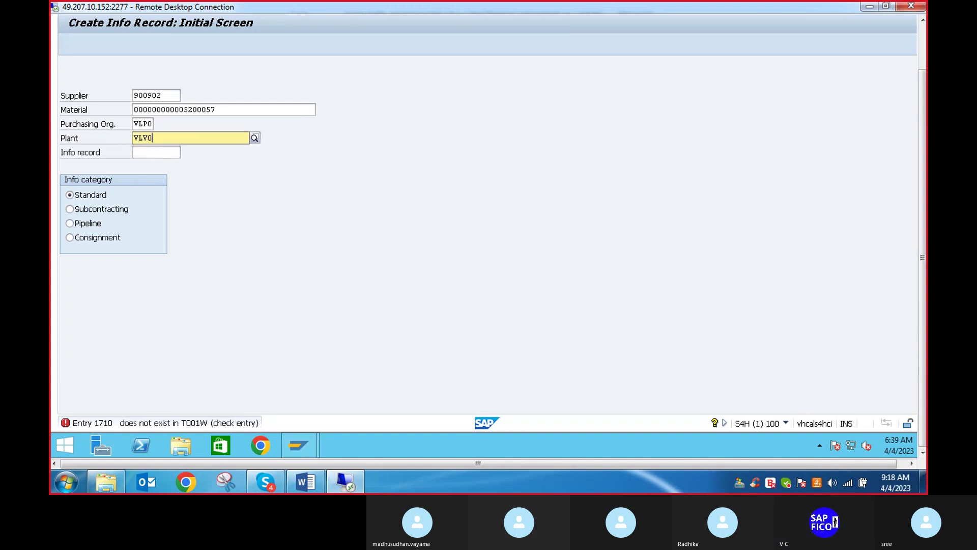
pyautogui.press('Return')
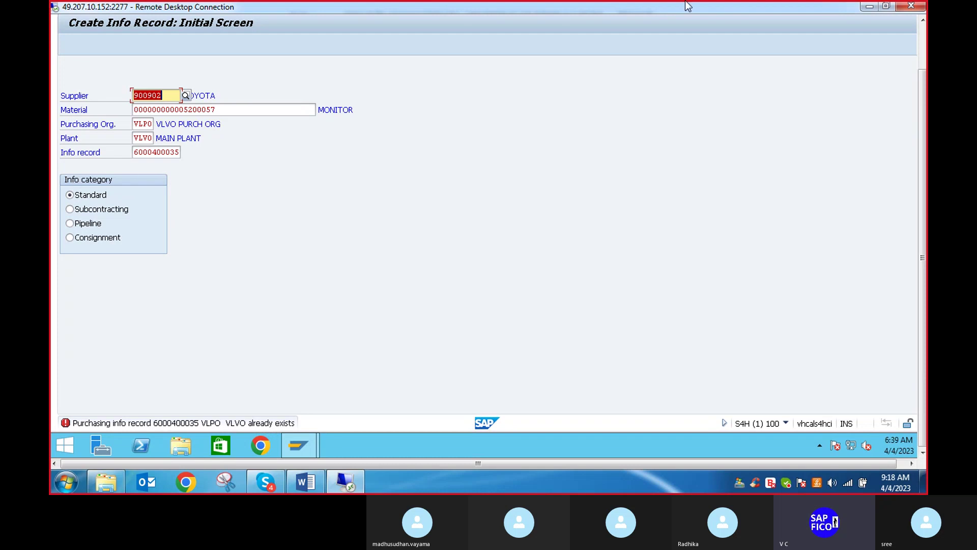
pyautogui.moveTo(924, 145); pyautogui.dragTo(907, 79)
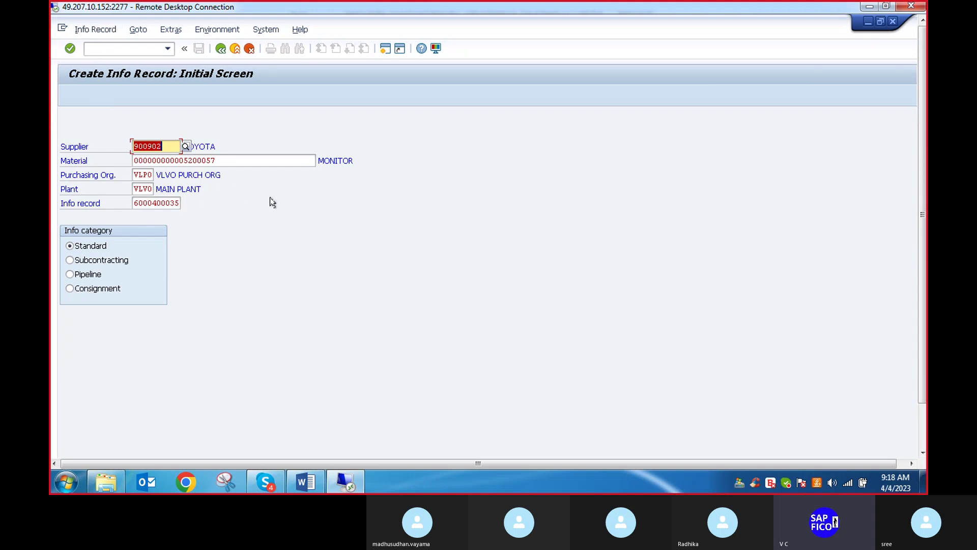
pyautogui.moveTo(924, 232); pyautogui.dragTo(921, 313)
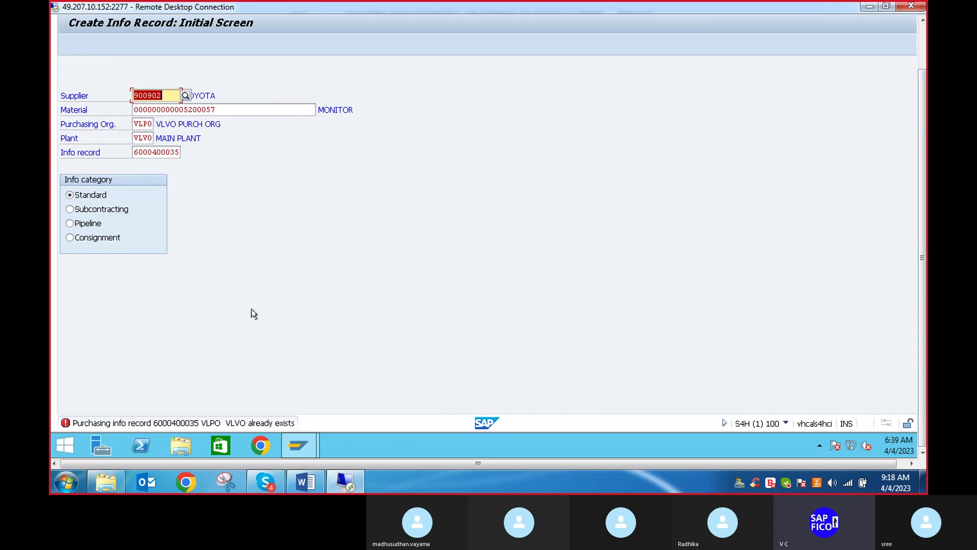
pyautogui.press('Return')
pyautogui.moveTo(924, 177); pyautogui.dragTo(922, 130)
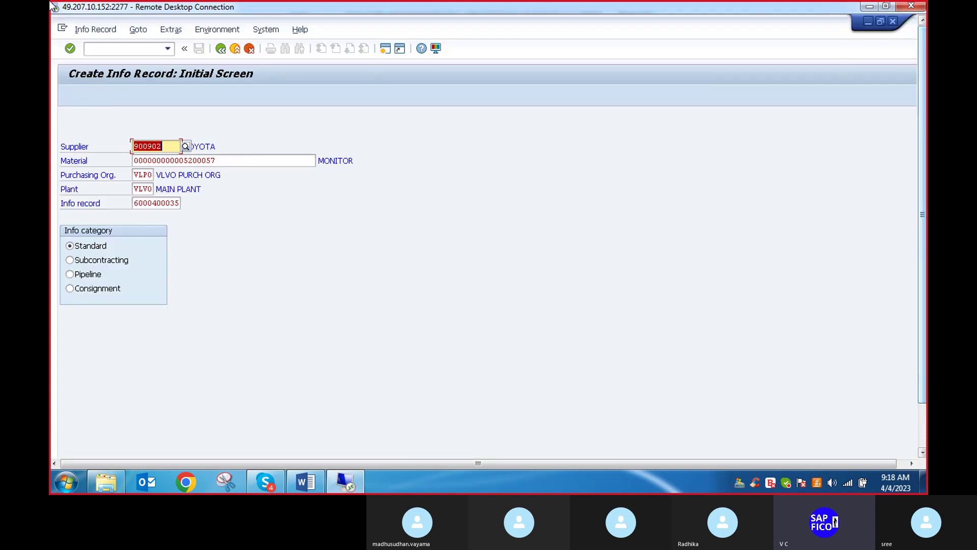
# Leave Create Info Record for the SAP Easy Access screen and consult the Word checklist for the following transaction
pyautogui.click(110, 48)
pyautogui.write('/N')
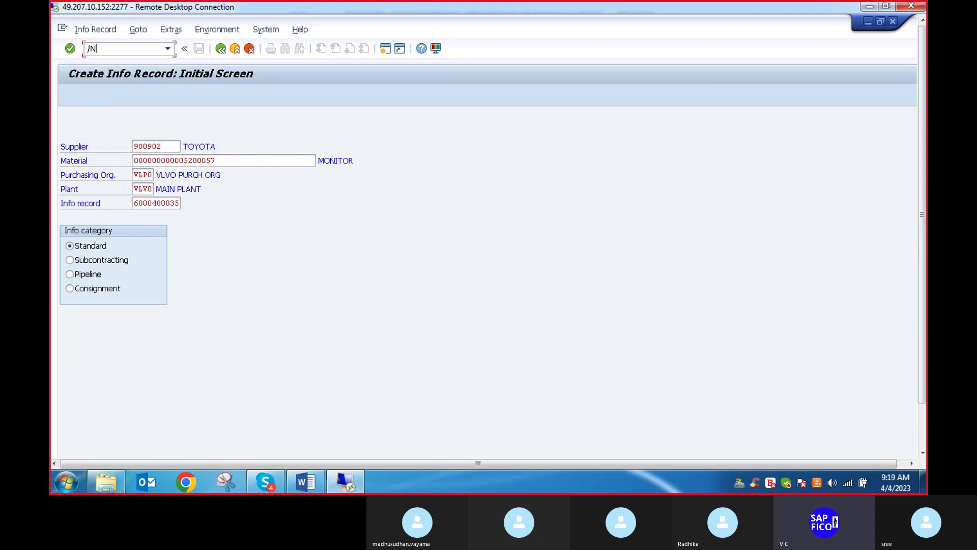
pyautogui.press('Return')
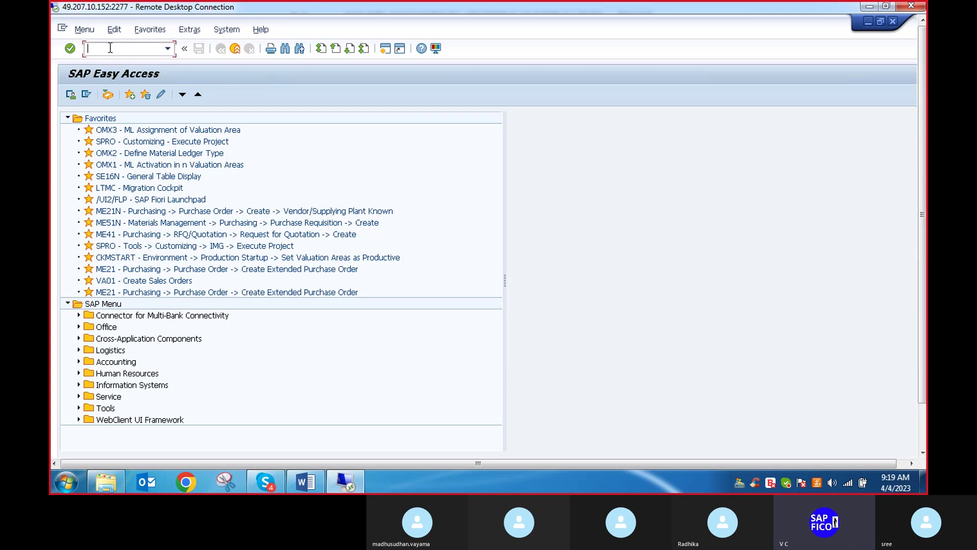
pyautogui.write('ME')
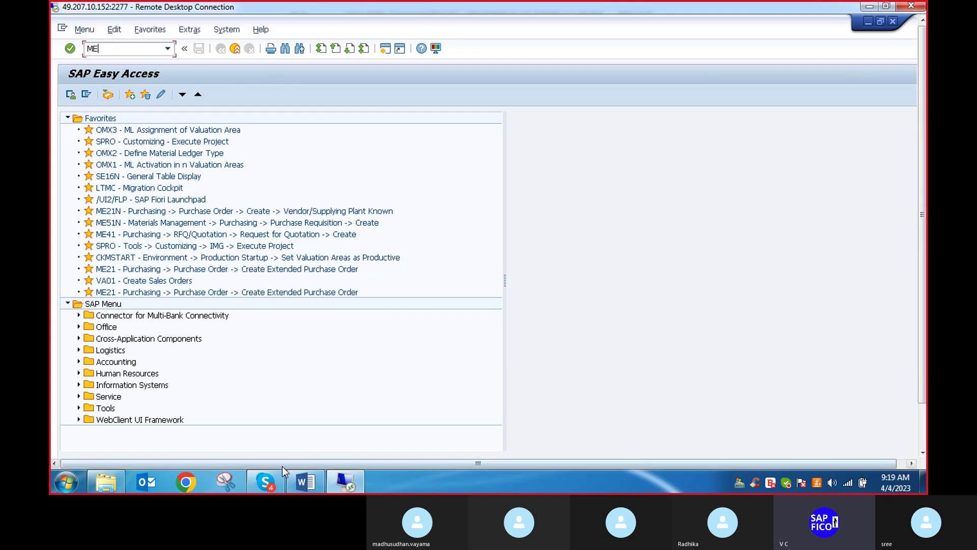
pyautogui.click(306, 482)
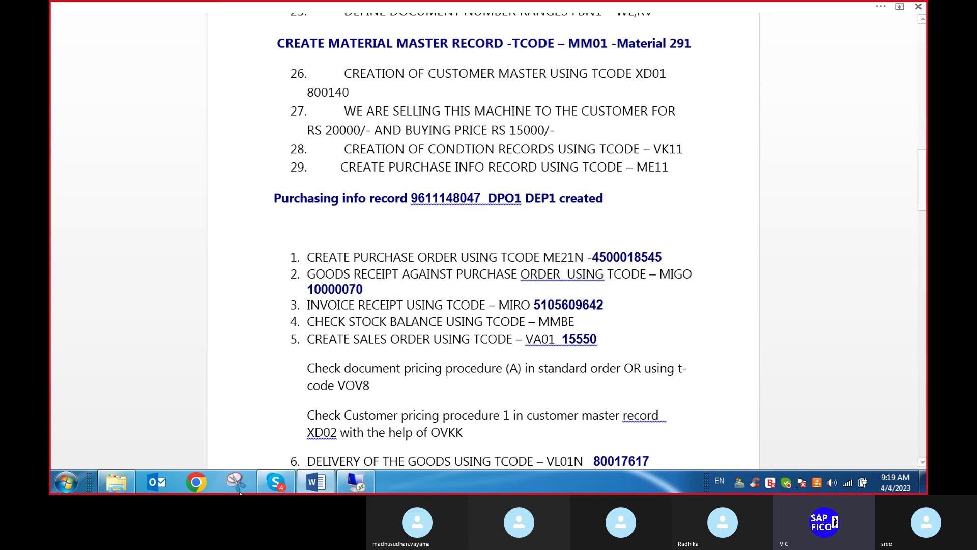
# Mute the microphone in the Skype call and return to the SAP session
pyautogui.click(270, 487)
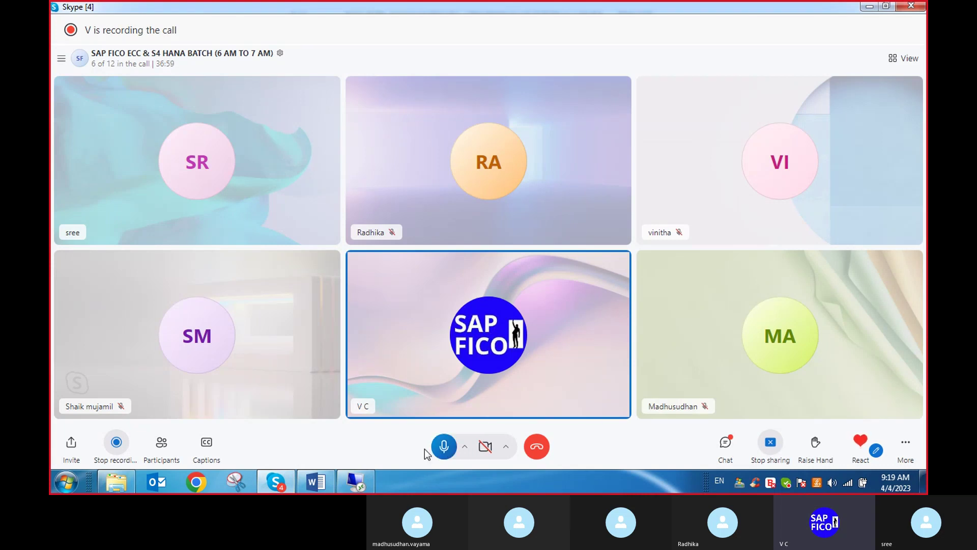
pyautogui.click(444, 448)
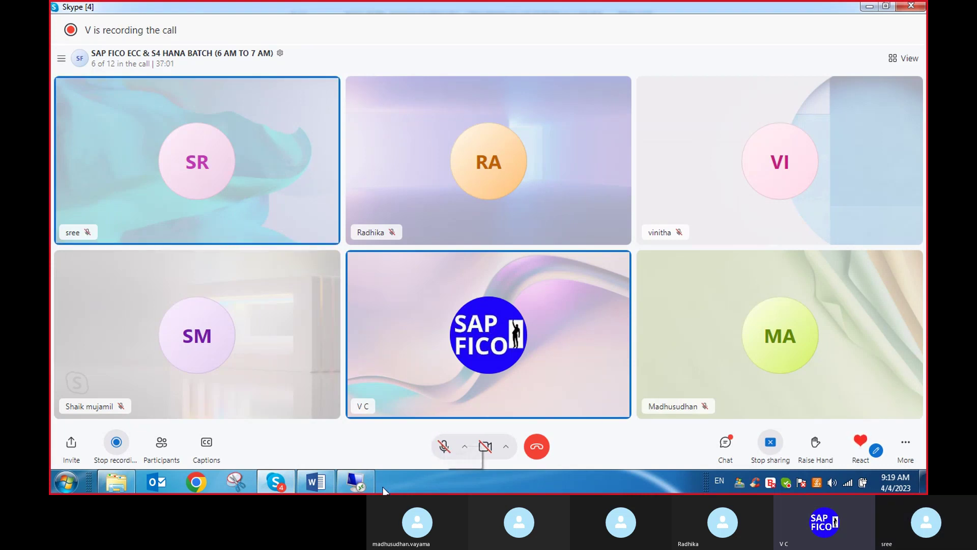
pyautogui.click(355, 487)
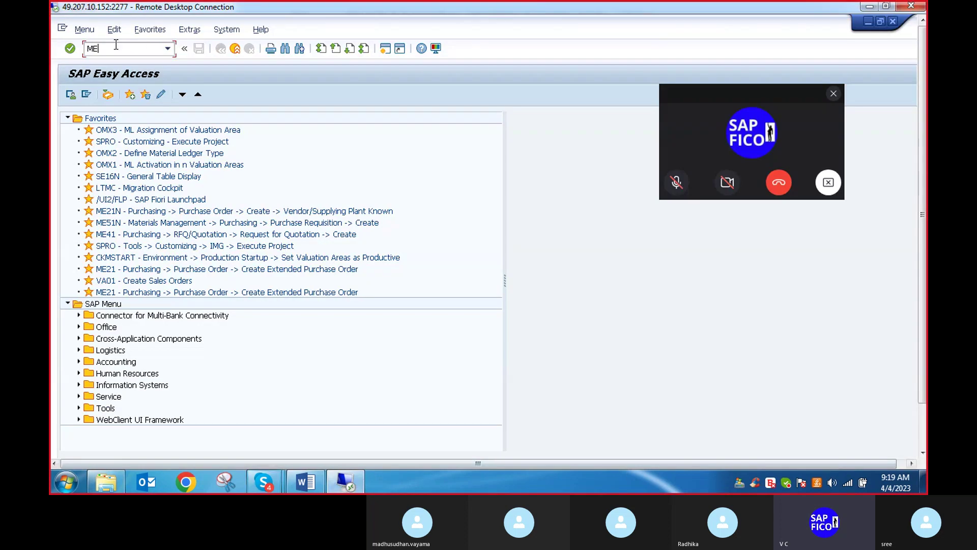
# Open the stock overview with MMBE and display the MONITOR material's stock in plant VLVO
pyautogui.press('BackSpace')
pyautogui.write('MBE')
pyautogui.press('Return')
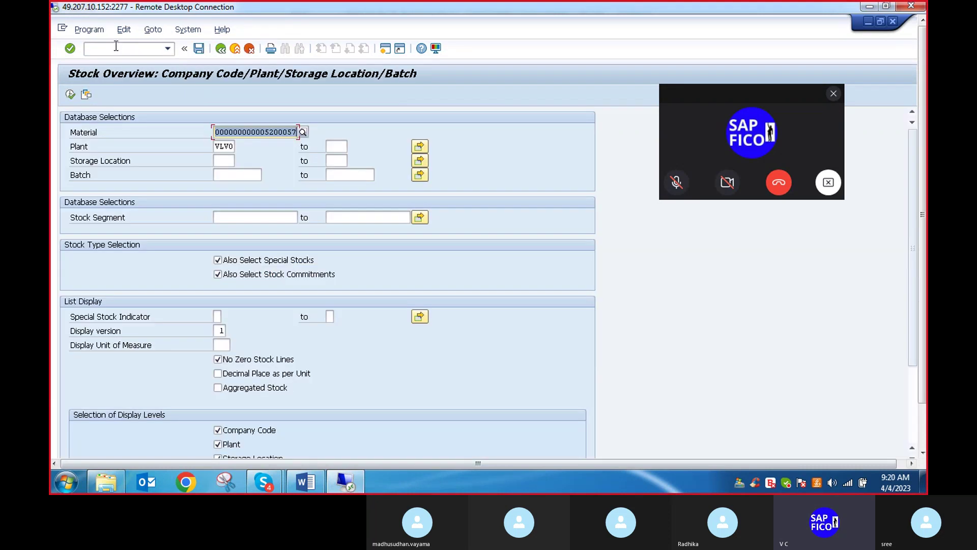
pyautogui.click(833, 93)
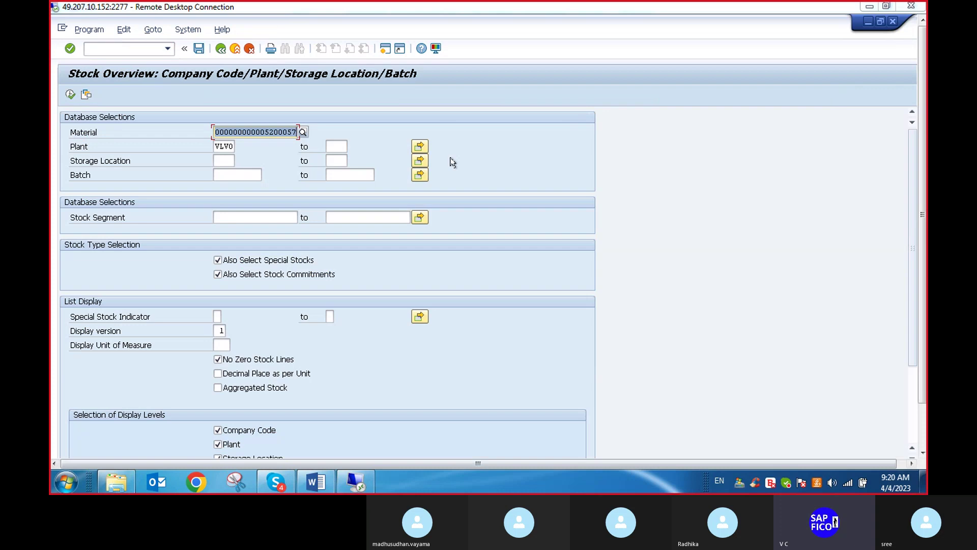
pyautogui.click(70, 95)
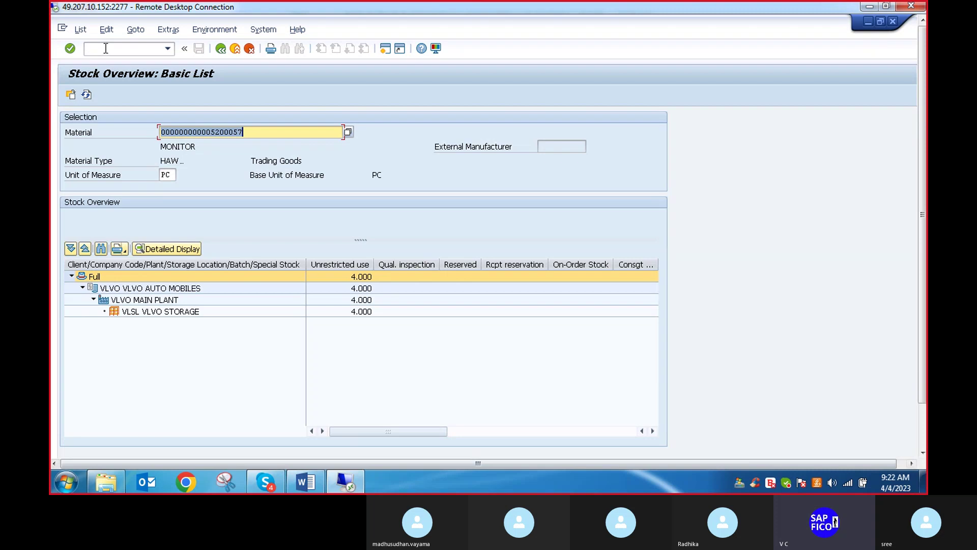
# Exit the stock overview, check the pricing procedure items in the Word checklist and return to the SAP session
pyautogui.click(105, 48)
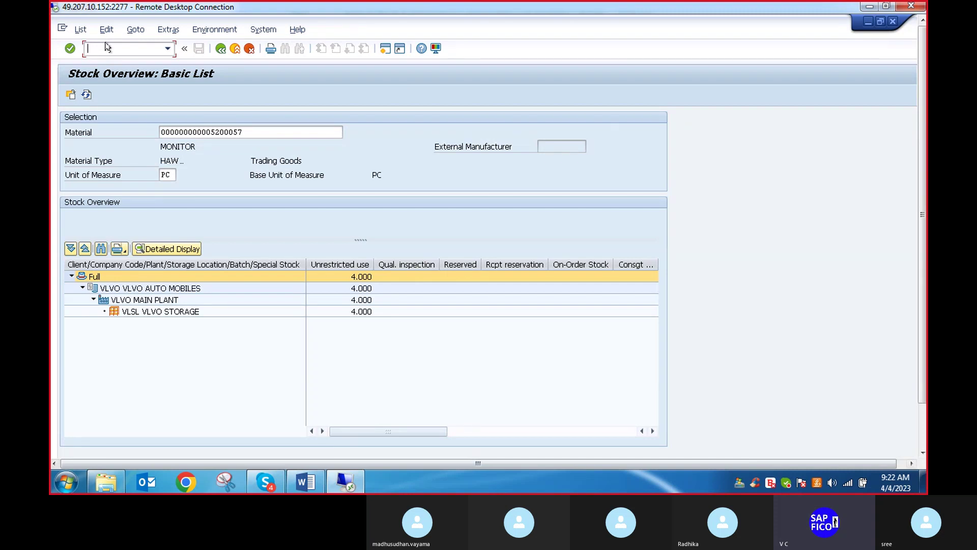
pyautogui.write('/n')
pyautogui.press('Return')
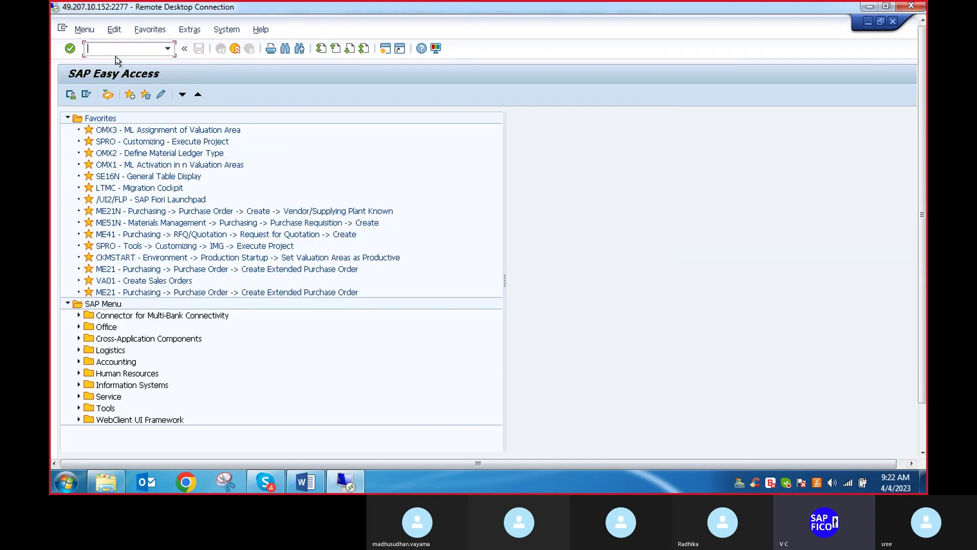
pyautogui.click(306, 482)
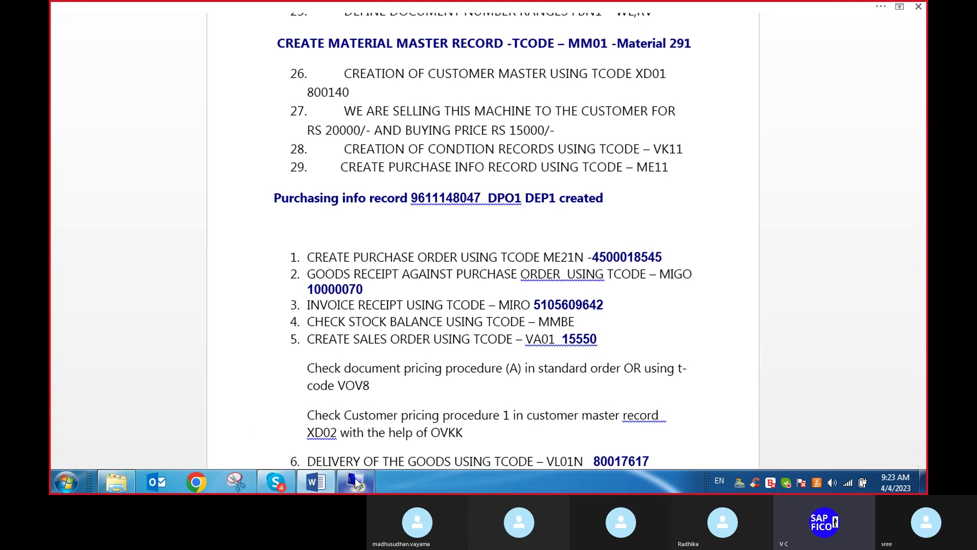
pyautogui.moveTo(356, 480)
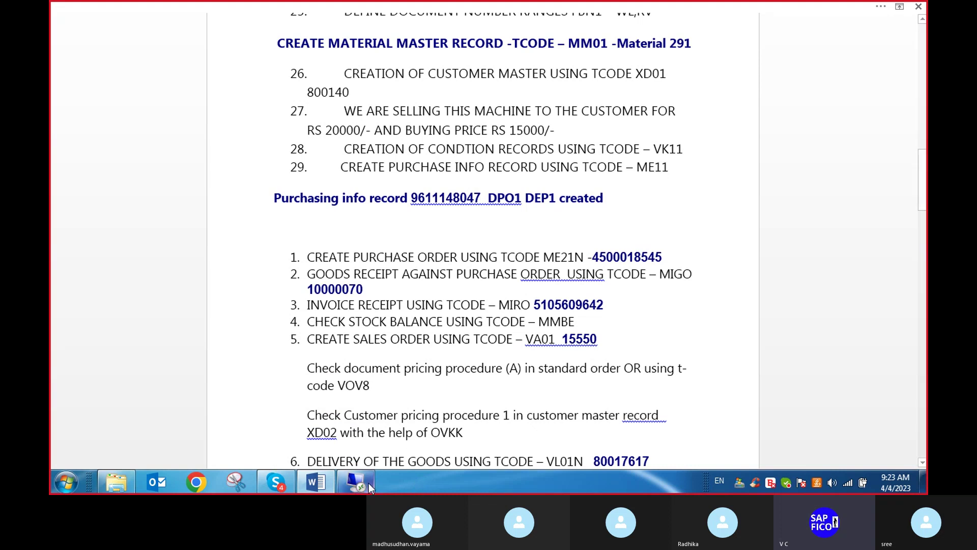
pyautogui.click(356, 484)
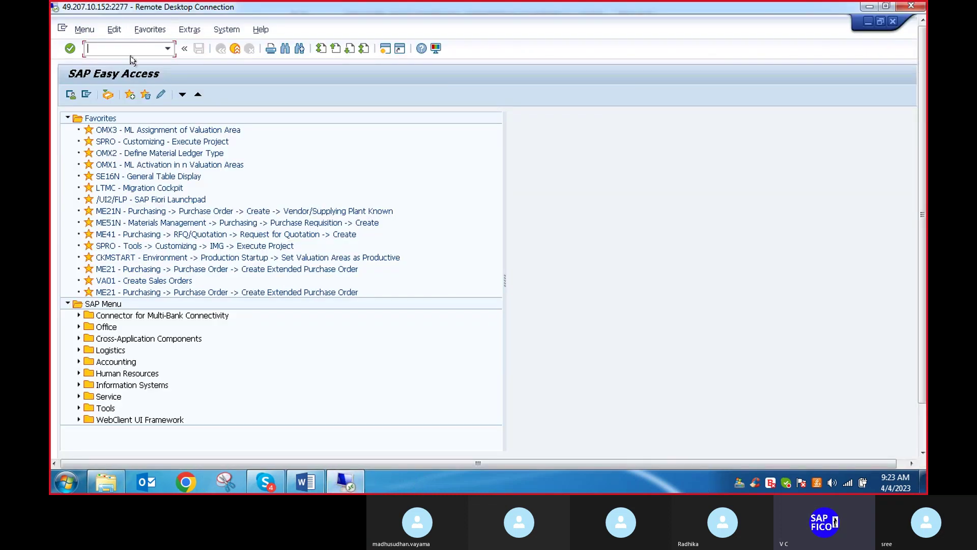
# Open the sales order types with VOV8 and position the list on document type OR
pyautogui.write('VOV8')
pyautogui.press('Return')
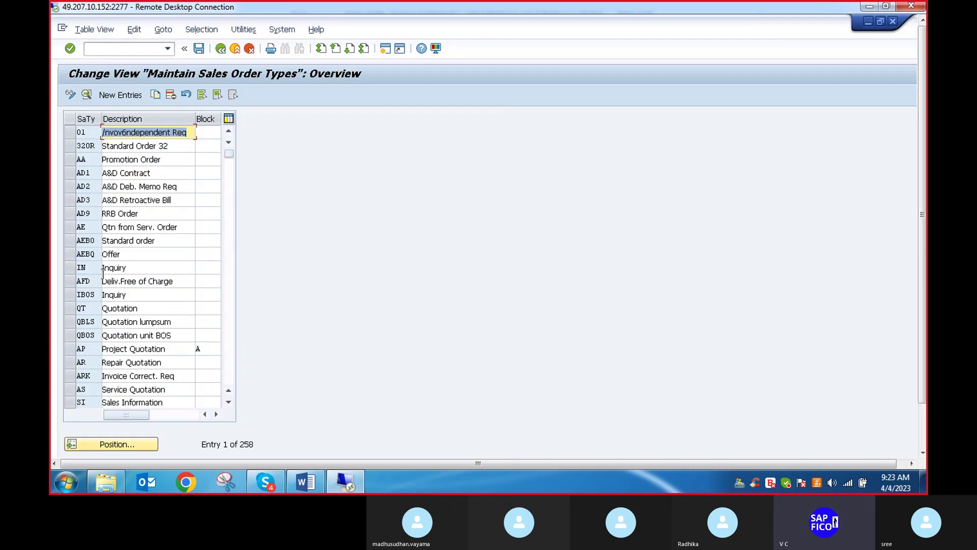
pyautogui.scroll(-1, 124, 289)
pyautogui.scroll(-2, 124, 289)
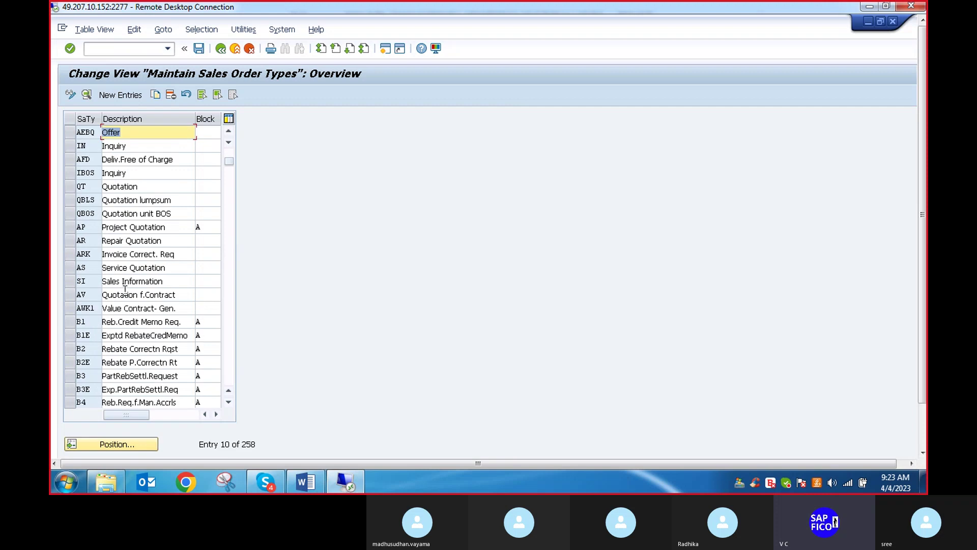
pyautogui.scroll(-5, 124, 289)
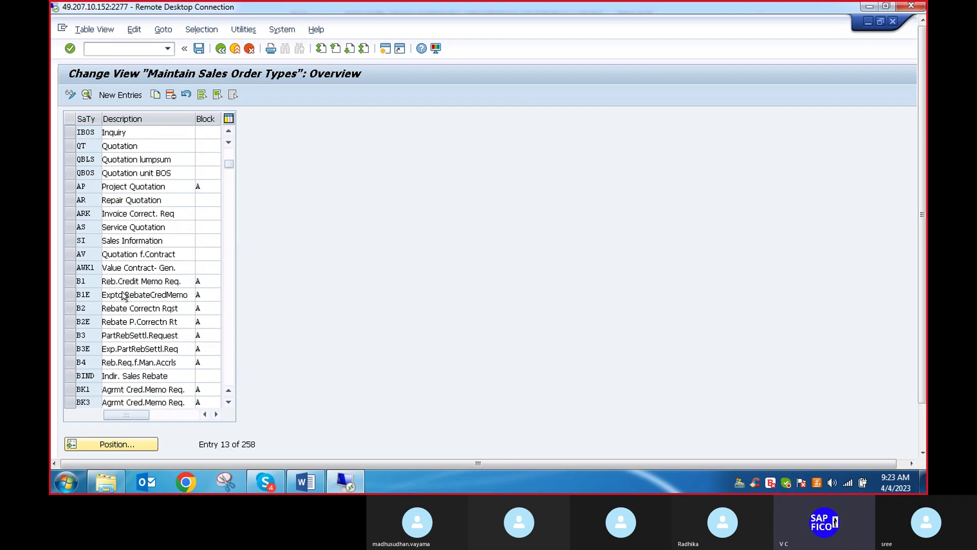
pyautogui.click(112, 445)
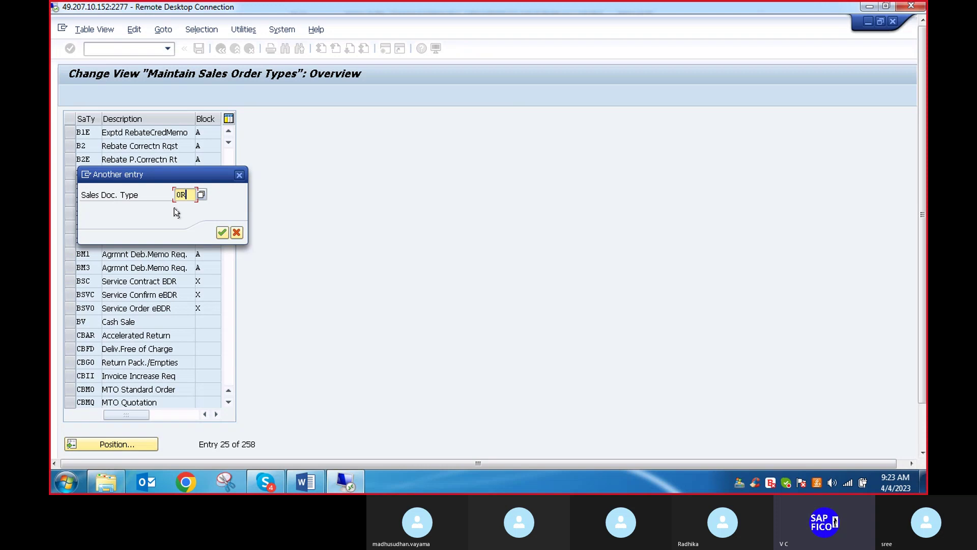
pyautogui.write('OR')
pyautogui.press('Return')
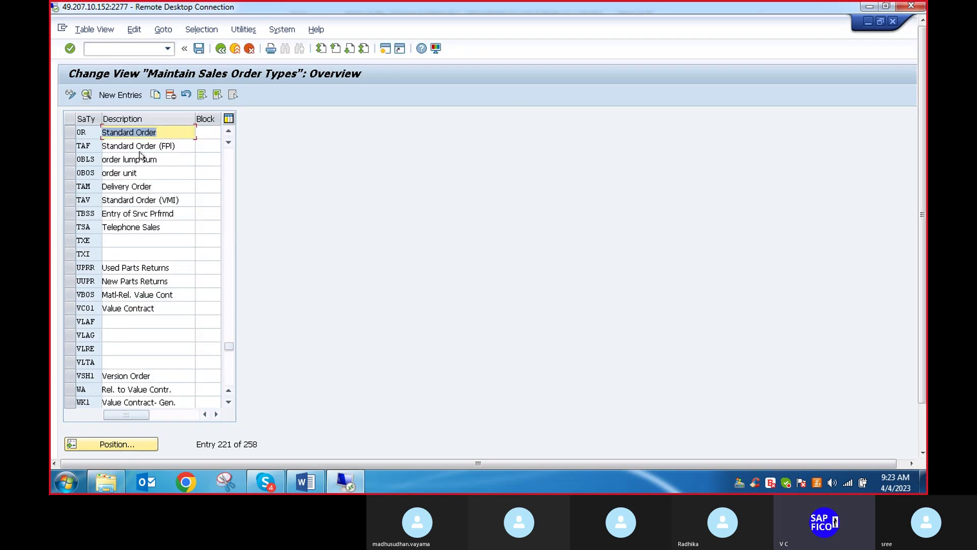
# Open the details of Standard Order OR, view the possible document pricing procedures and close the value list
pyautogui.doubleClick(128, 135)
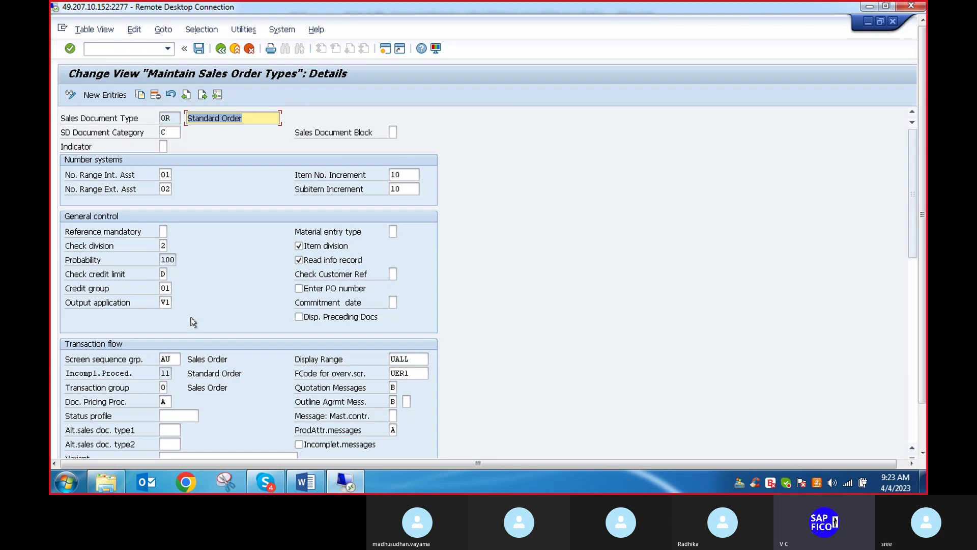
pyautogui.click(164, 402)
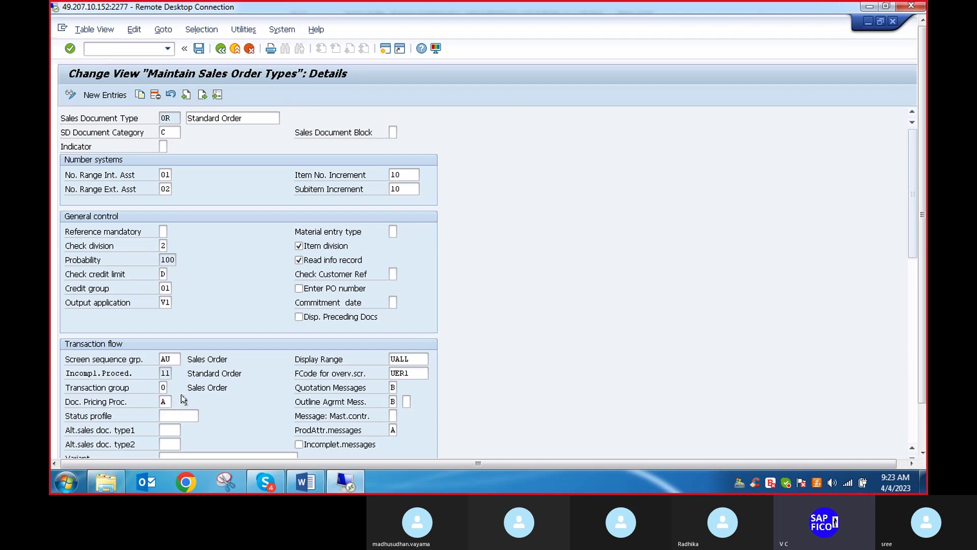
pyautogui.click(176, 401)
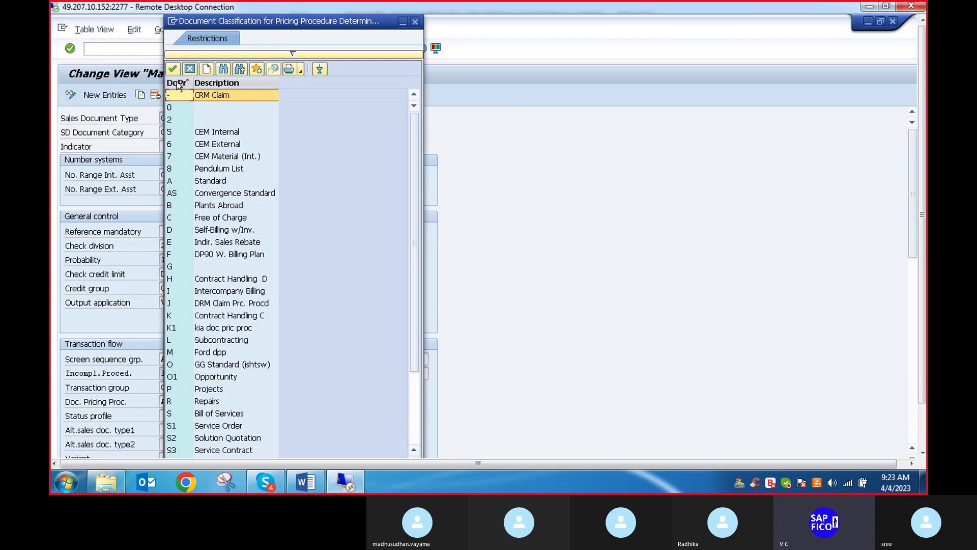
pyautogui.click(186, 69)
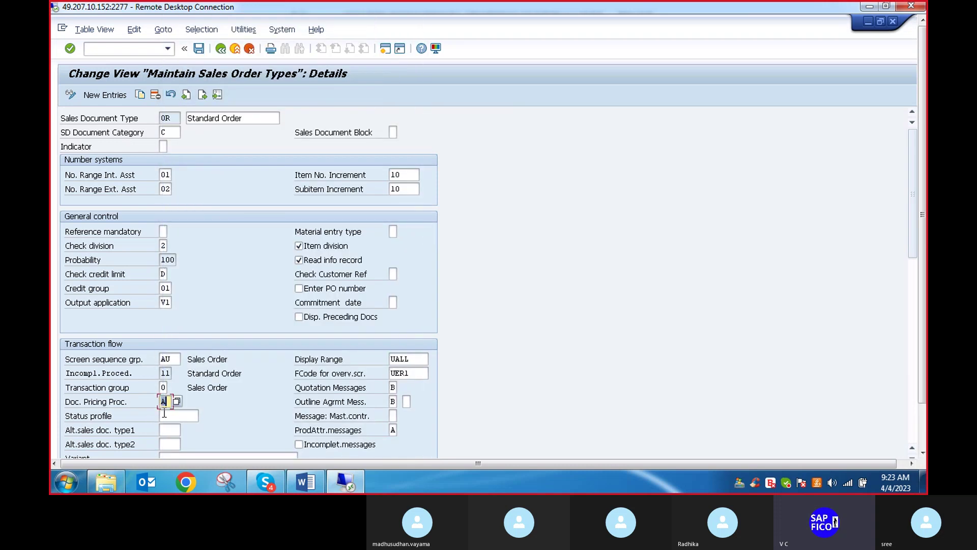
# Check the Word checklist for the customer pricing procedure transaction, and leave the sales order type for SAP Easy Access
pyautogui.click(129, 47)
pyautogui.click(312, 488)
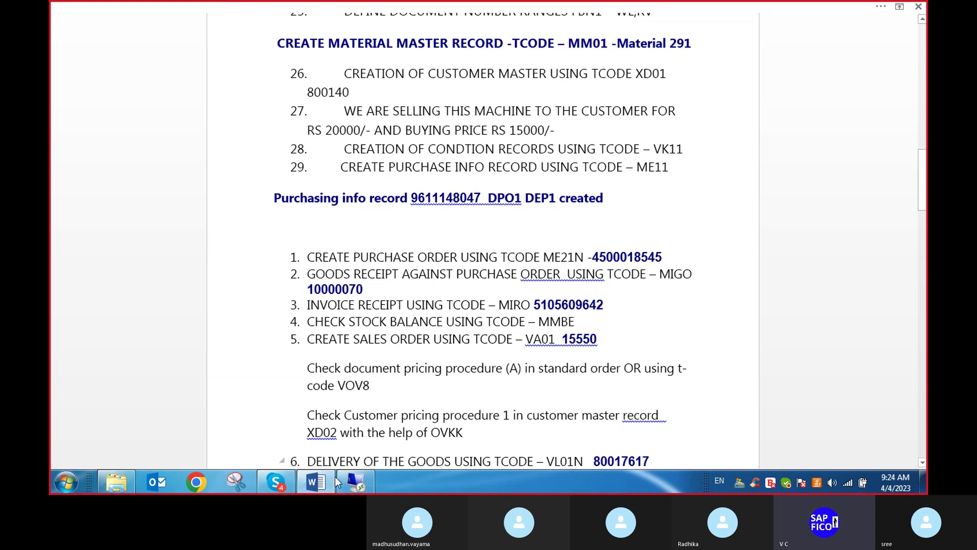
pyautogui.moveTo(362, 479)
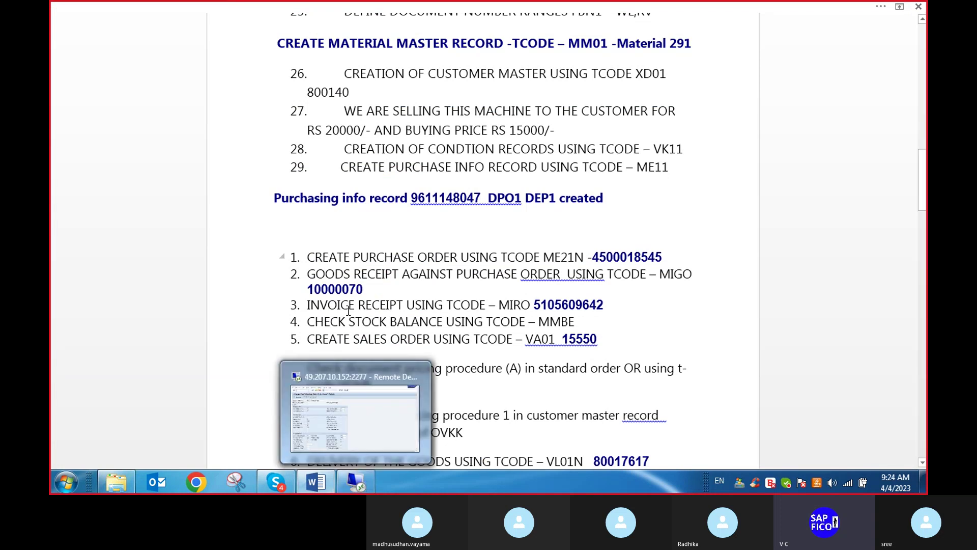
pyautogui.click(362, 479)
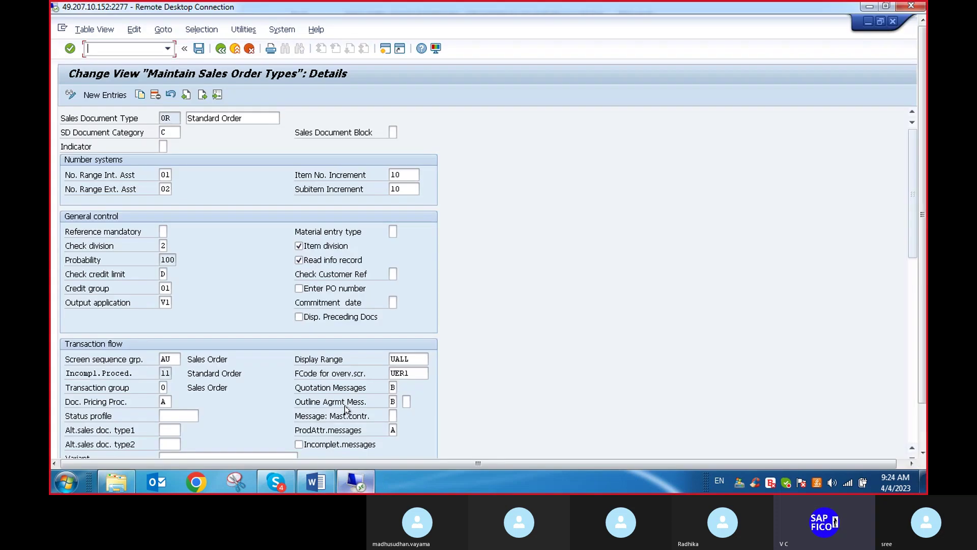
pyautogui.write('/n')
pyautogui.press('Return')
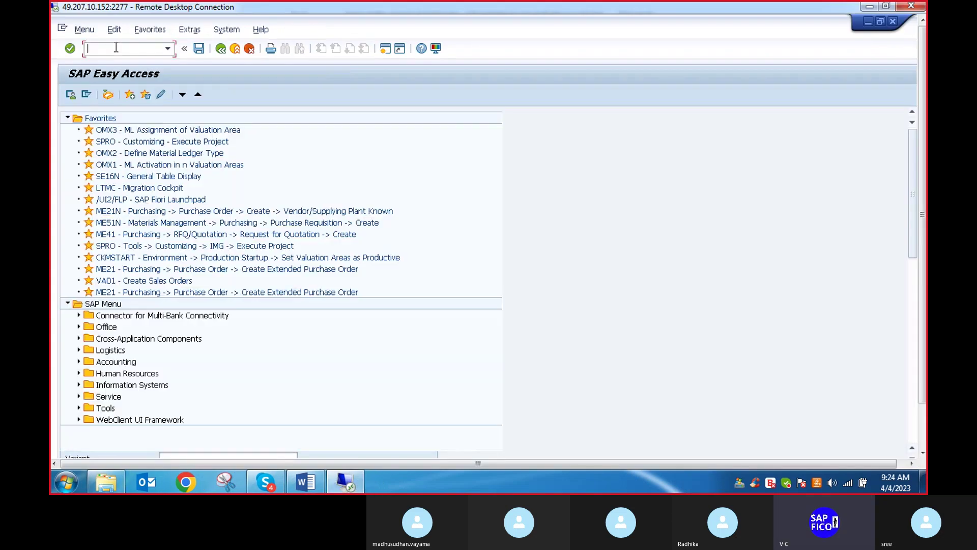
# Open the determination of pricing procedures in sales documents with OVKK
pyautogui.write('OBKK')
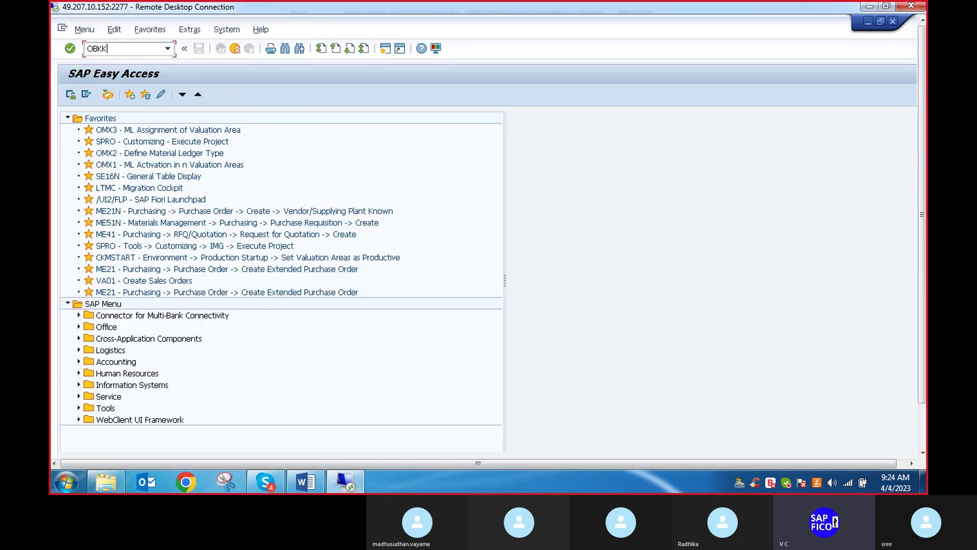
pyautogui.press('BackSpace')
pyautogui.press('BackSpace')
pyautogui.press('BackSpace')
pyautogui.press('BackSpace')
pyautogui.write('OBKK')
pyautogui.press('Return')
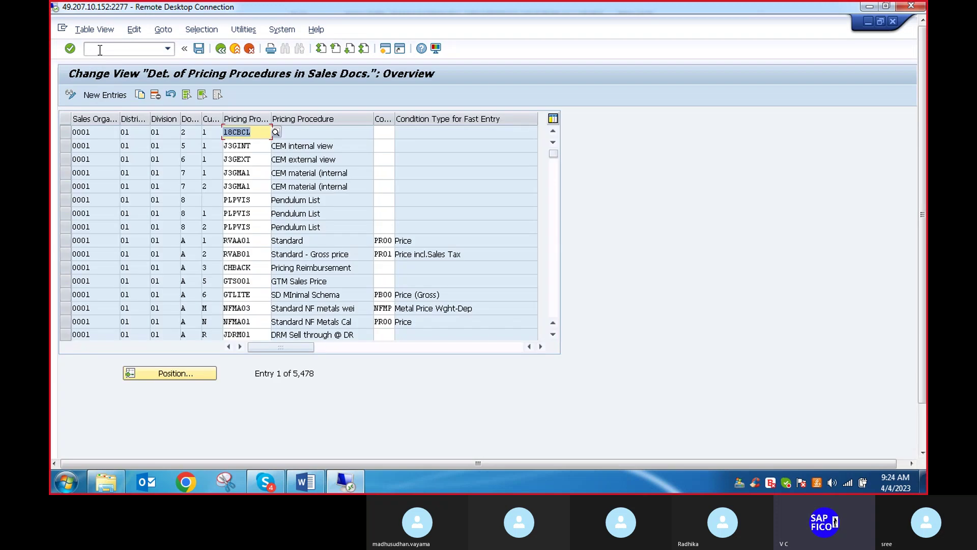
# Position the pricing procedure determination list on sales organization VLVO, and return to the SAP Easy Access screen
pyautogui.click(164, 374)
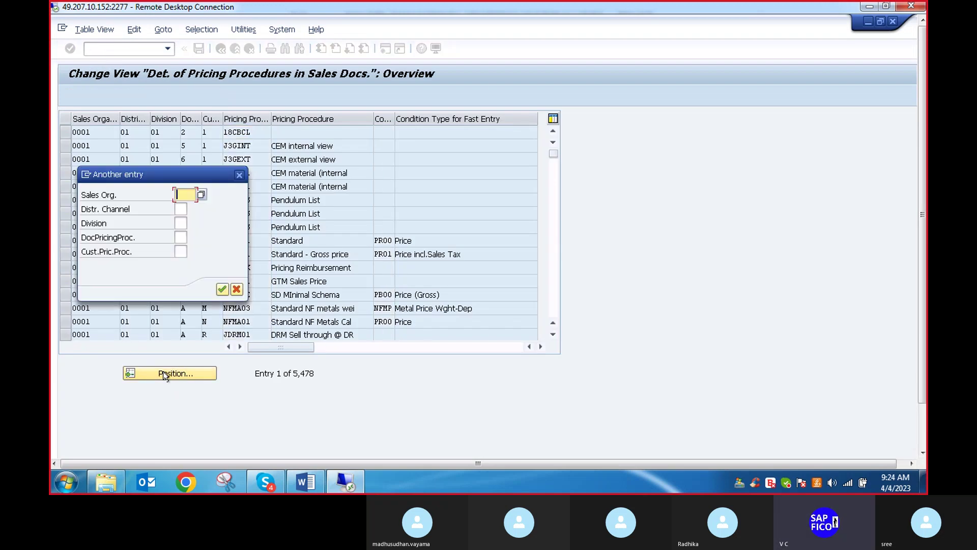
pyautogui.write('VLV0')
pyautogui.click(181, 208)
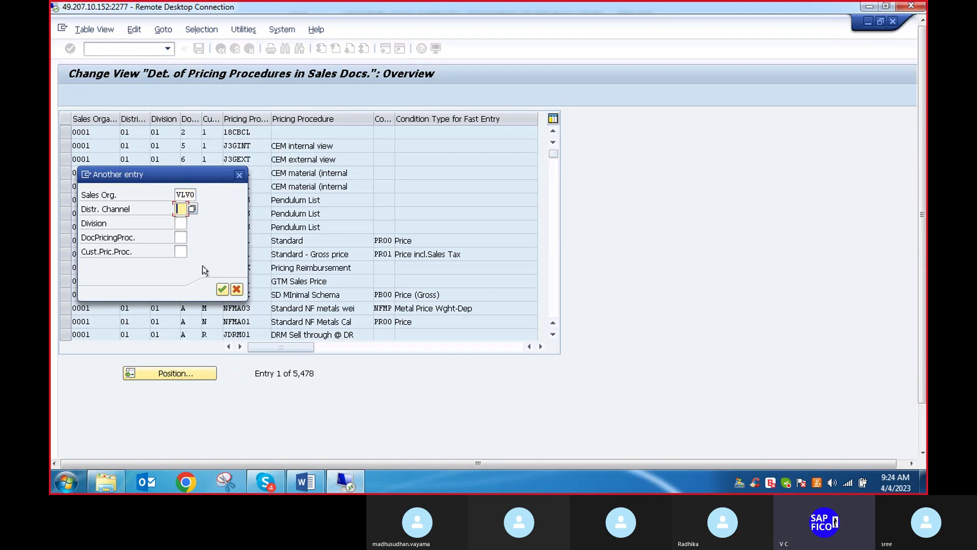
pyautogui.click(222, 289)
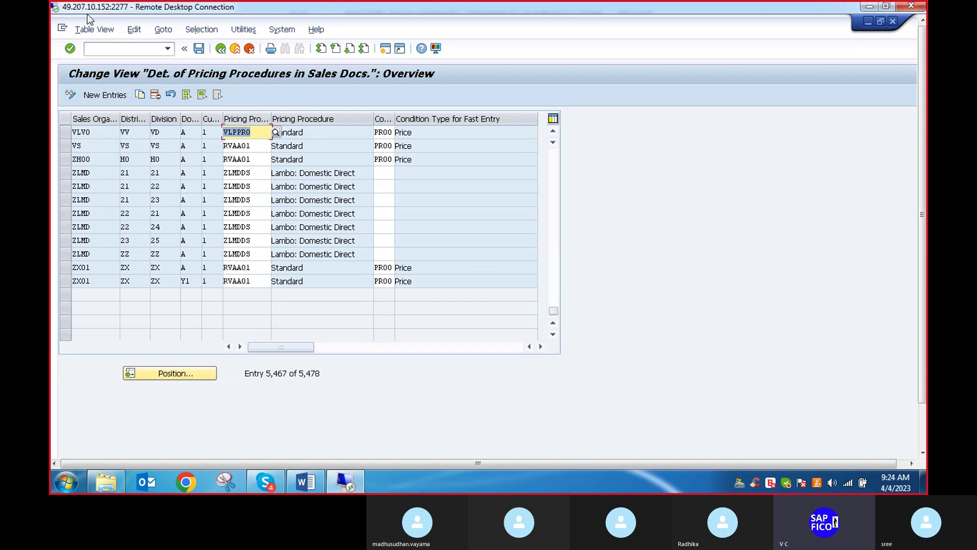
pyautogui.click(96, 48)
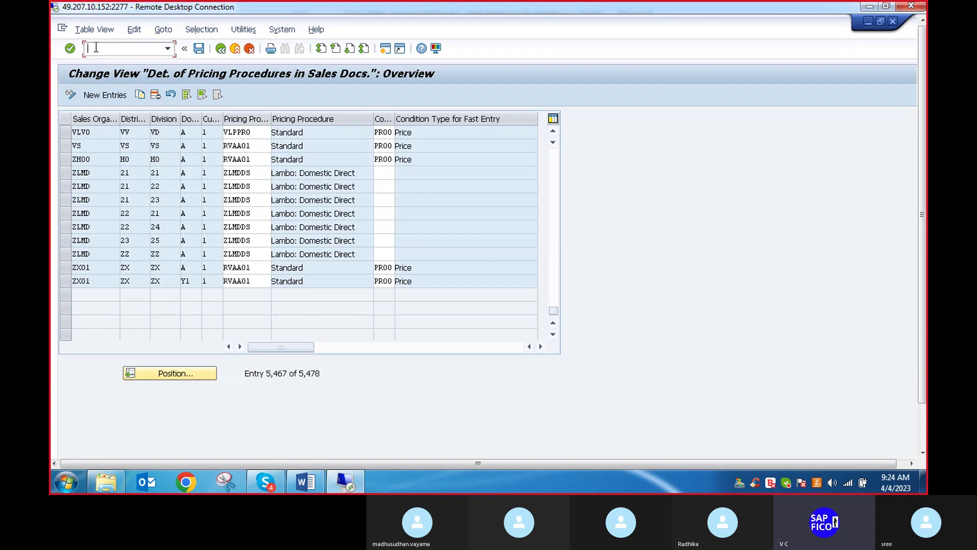
pyautogui.press('F3')
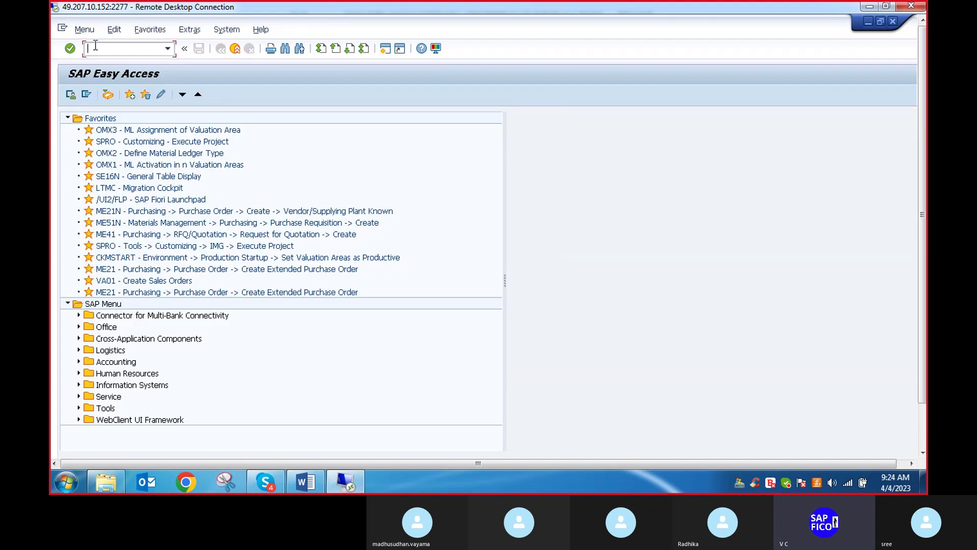
# Check the remaining sales steps in the Word checklist, and open sales order creation in SAP with VA01
pyautogui.click(304, 485)
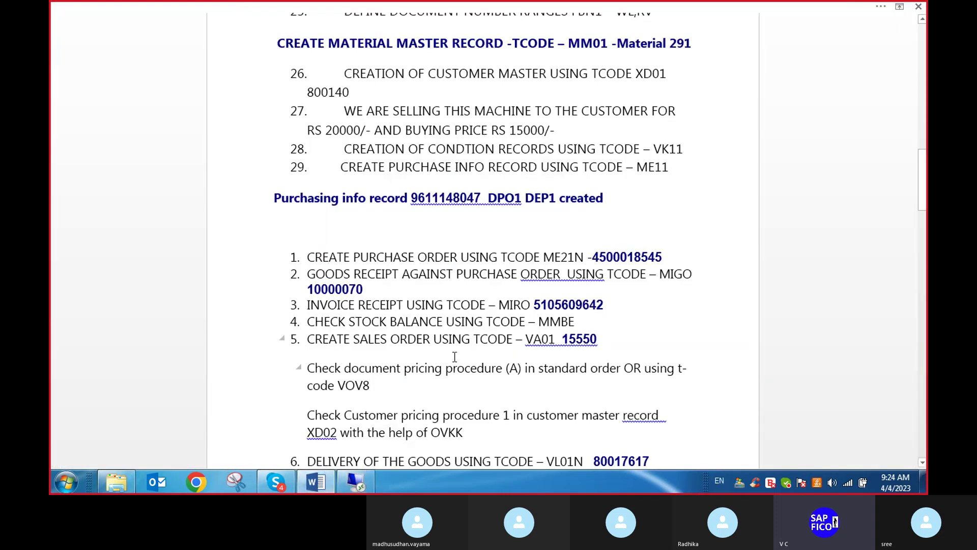
pyautogui.scroll(-3, 456, 354)
pyautogui.scroll(-3, 456, 355)
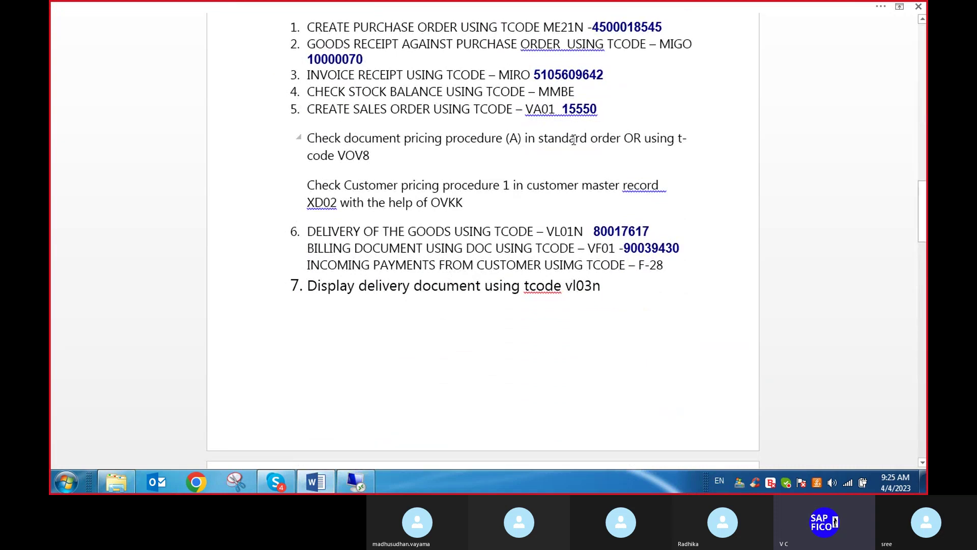
pyautogui.click(356, 482)
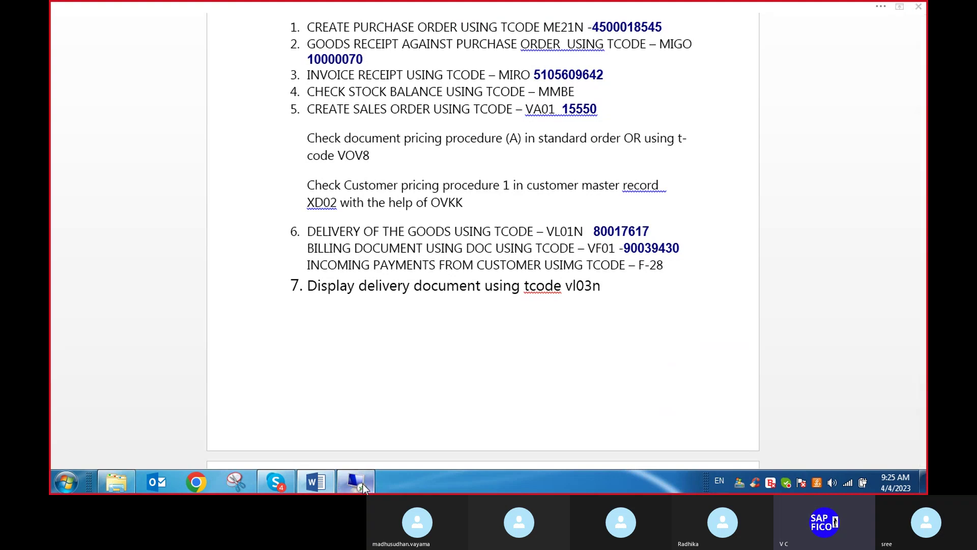
pyautogui.write('VA01')
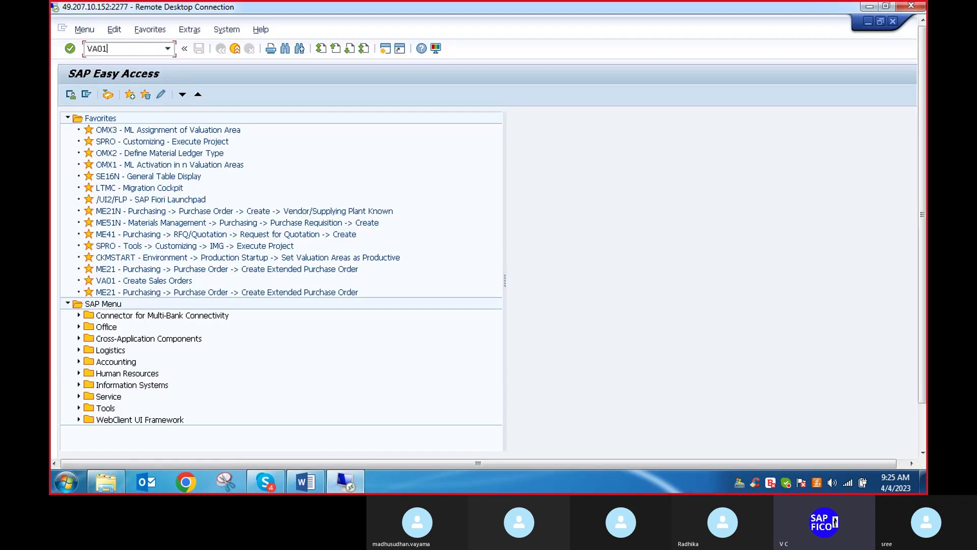
pyautogui.press('Return')
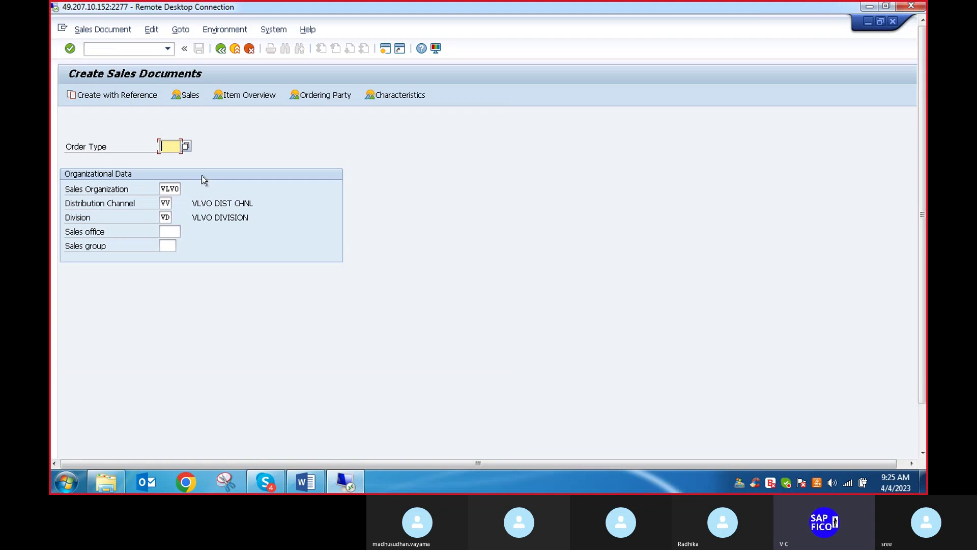
# Start a sales order of type OR for sales organization VLVO with sales office VLS and sales group VLV
pyautogui.write('OR')
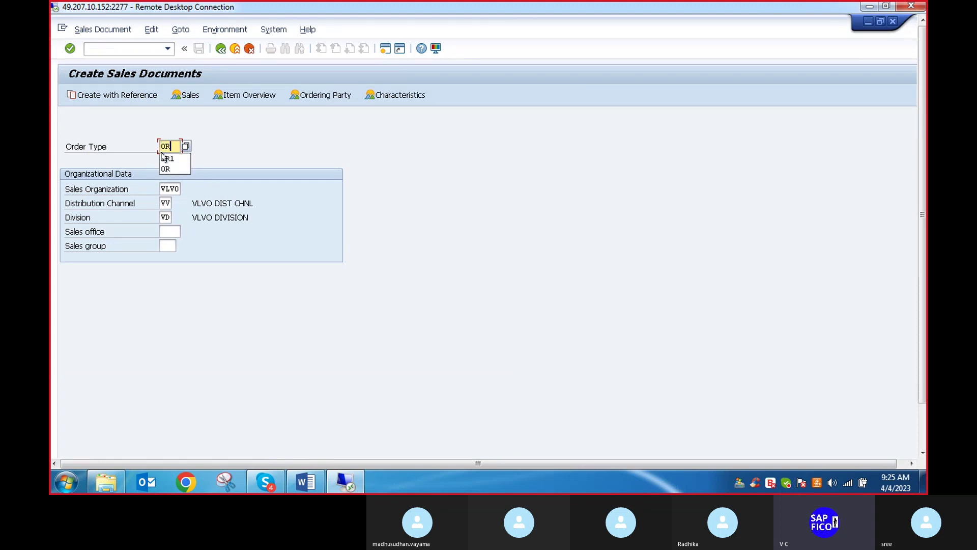
pyautogui.press('Down')
pyautogui.click(170, 232)
pyautogui.write('V')
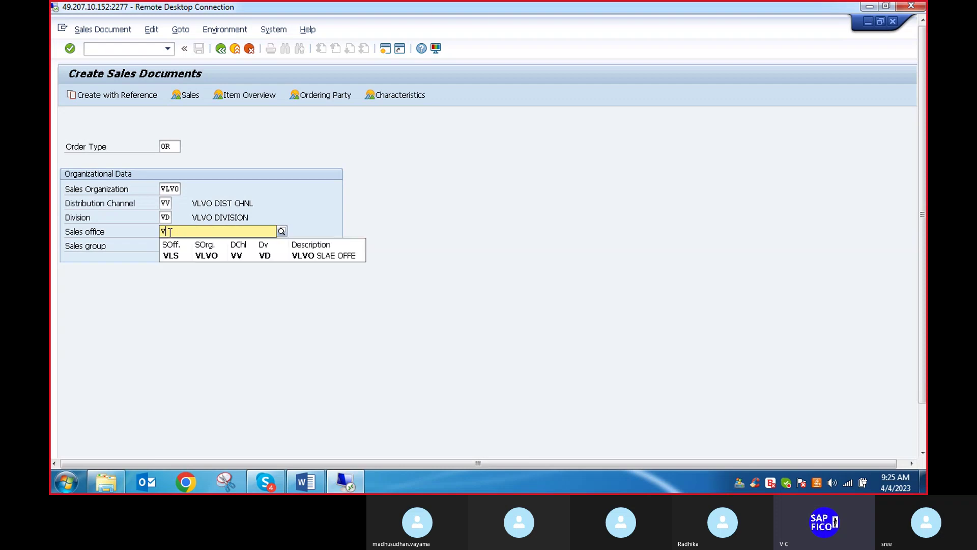
pyautogui.click(171, 255)
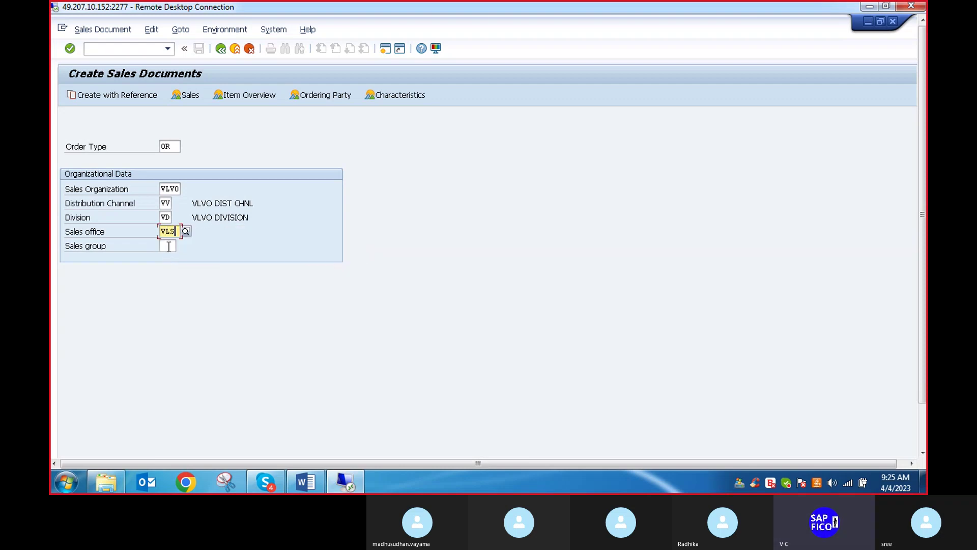
pyautogui.click(168, 246)
pyautogui.write('V')
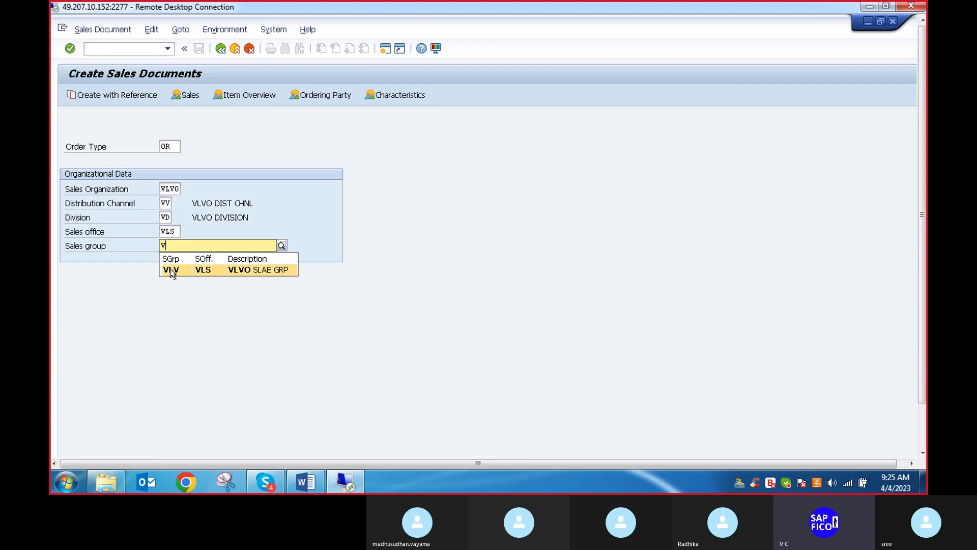
pyautogui.click(172, 270)
pyautogui.press('Return')
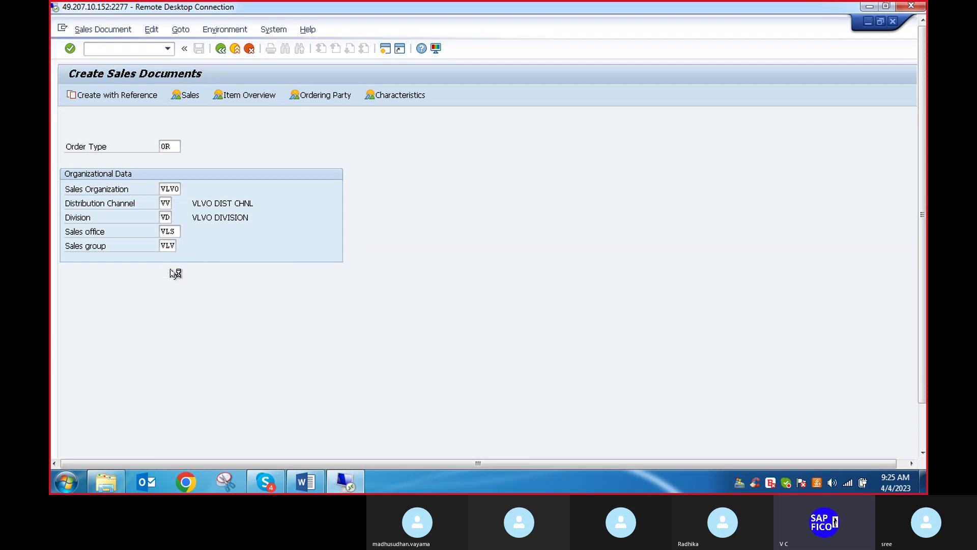
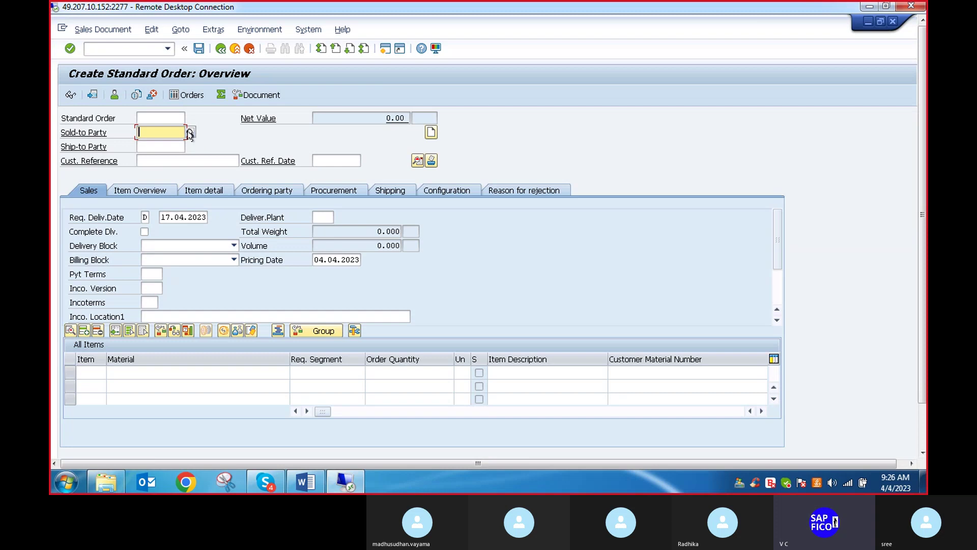
# Find customer KIA in the value search and assign it as both the sold-to party and the ship-to party
pyautogui.click(190, 133)
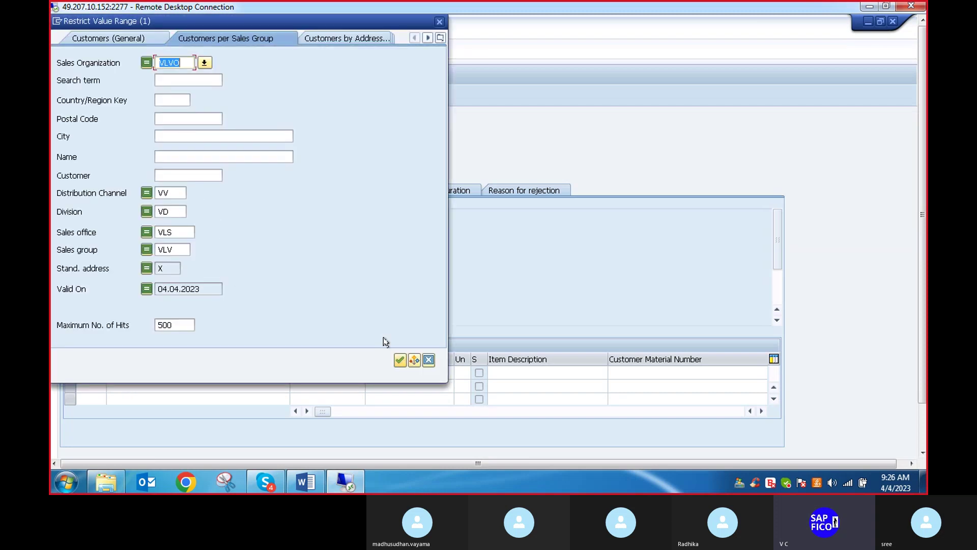
pyautogui.click(399, 360)
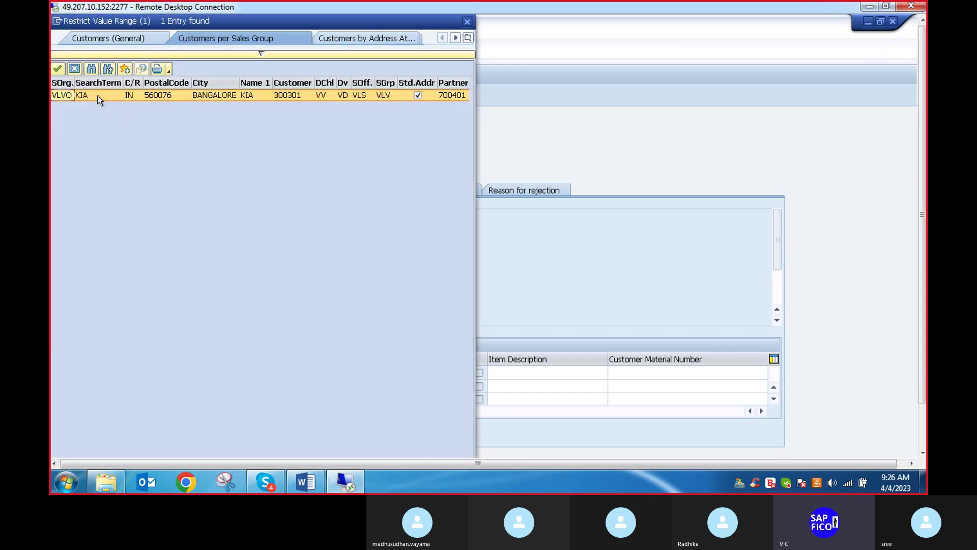
pyautogui.doubleClick(98, 96)
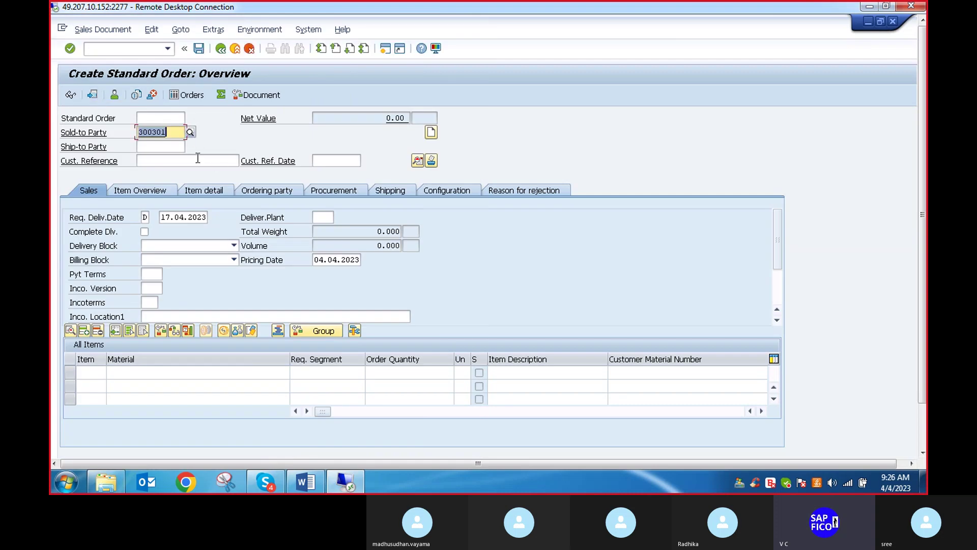
pyautogui.click(150, 147)
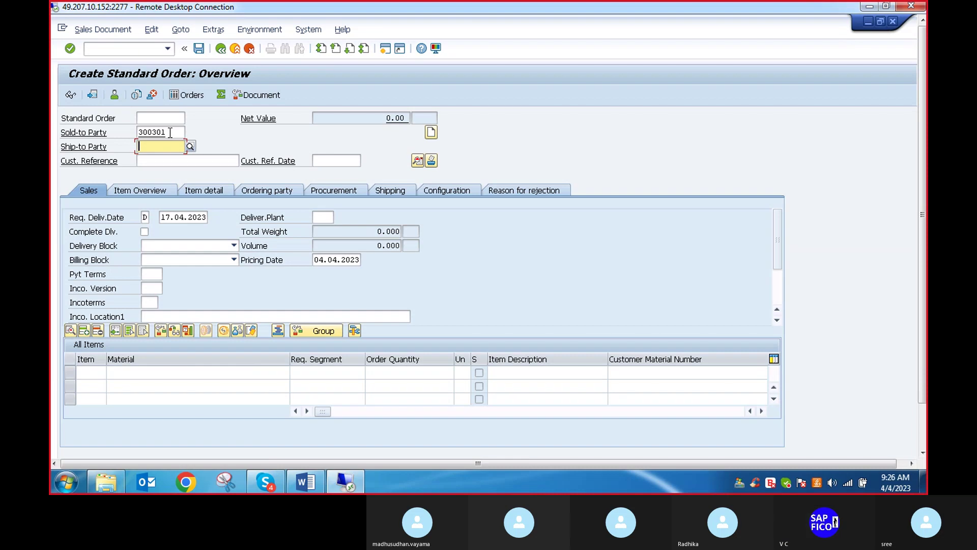
pyautogui.click(190, 147)
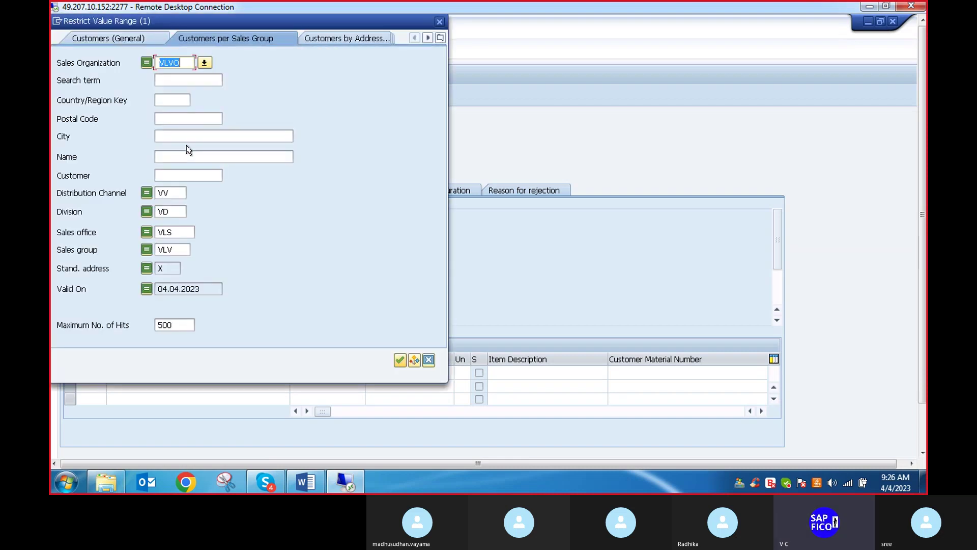
pyautogui.click(400, 360)
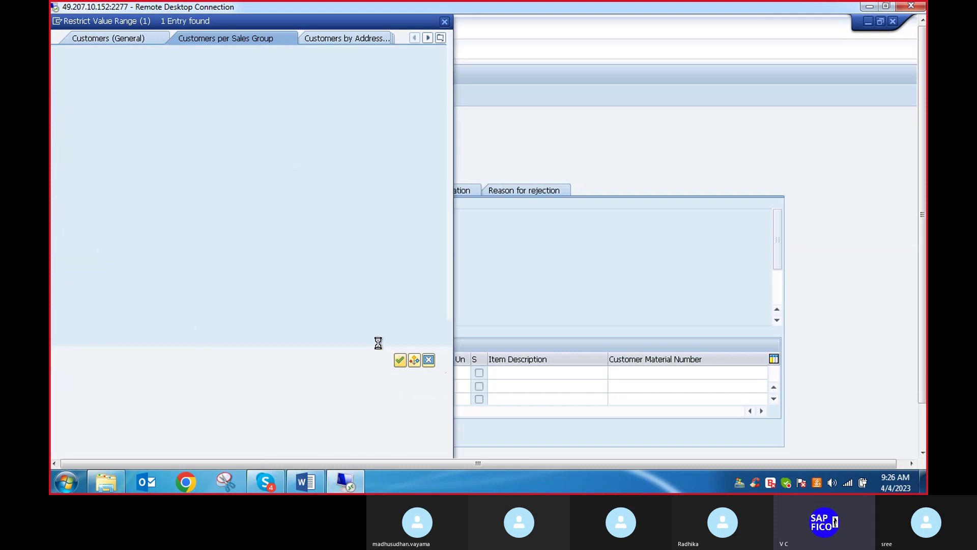
pyautogui.doubleClick(204, 93)
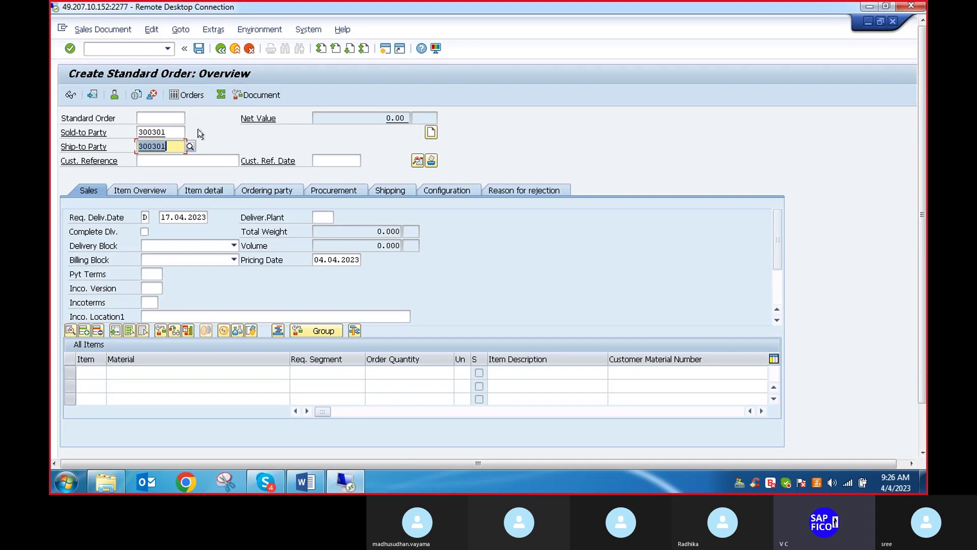
# Set the customer reference to 1 and choose VLVO (MAIN PLANT) as the delivering plant
pyautogui.click(149, 160)
pyautogui.write('1')
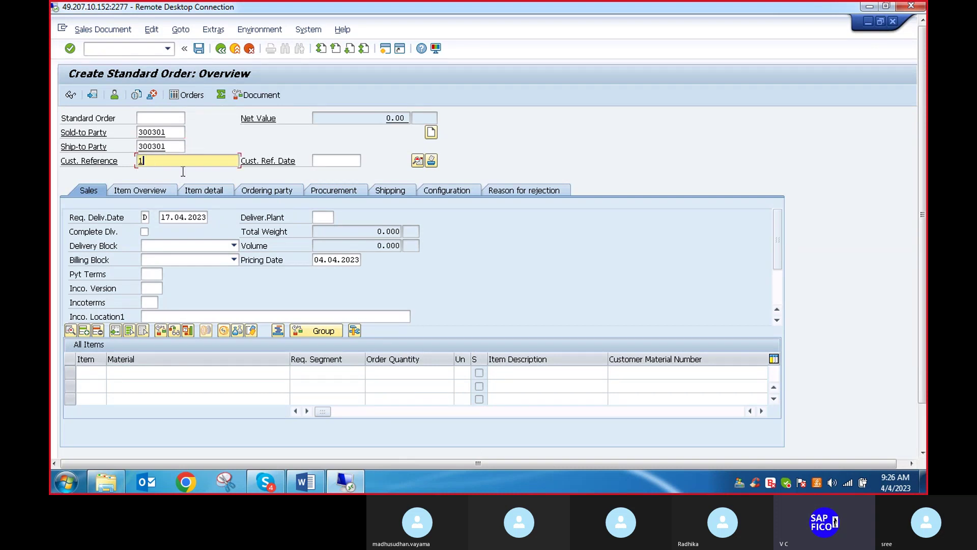
pyautogui.click(322, 217)
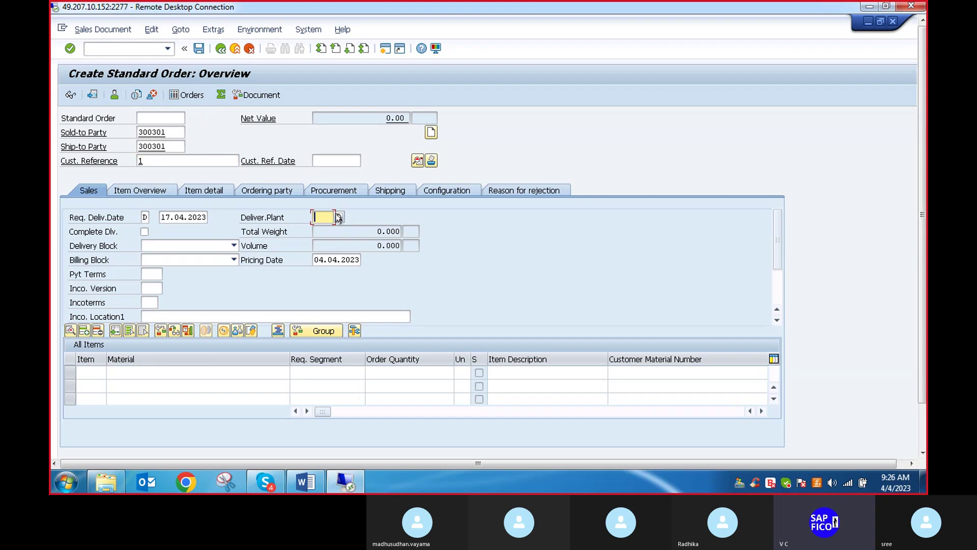
pyautogui.click(337, 217)
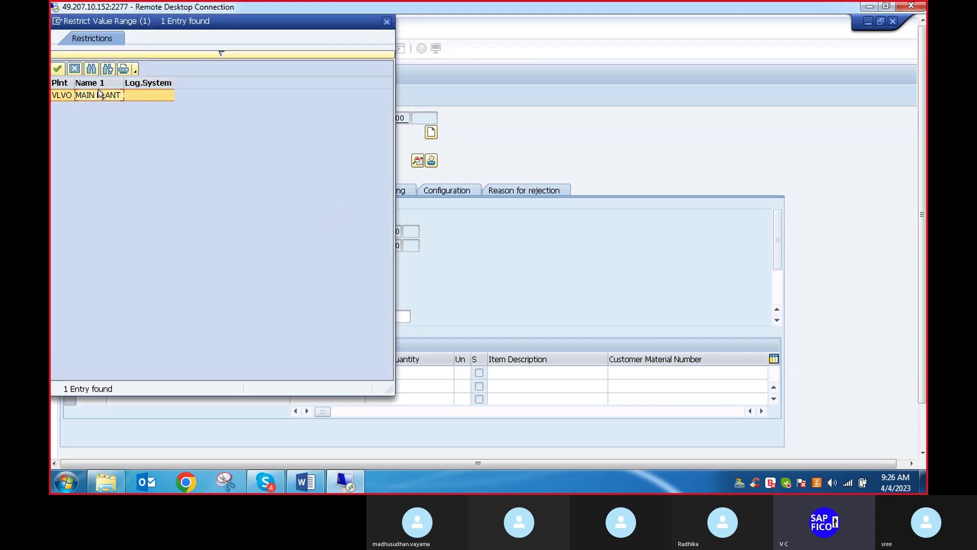
pyautogui.doubleClick(101, 98)
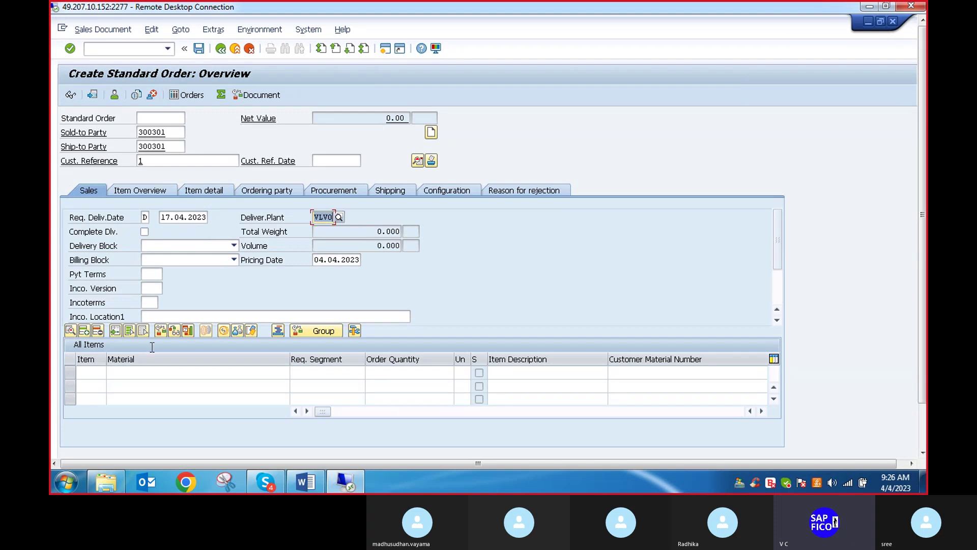
# View the available delivery block reasons and close the list without choosing one
pyautogui.moveTo(927, 243); pyautogui.dragTo(927, 288)
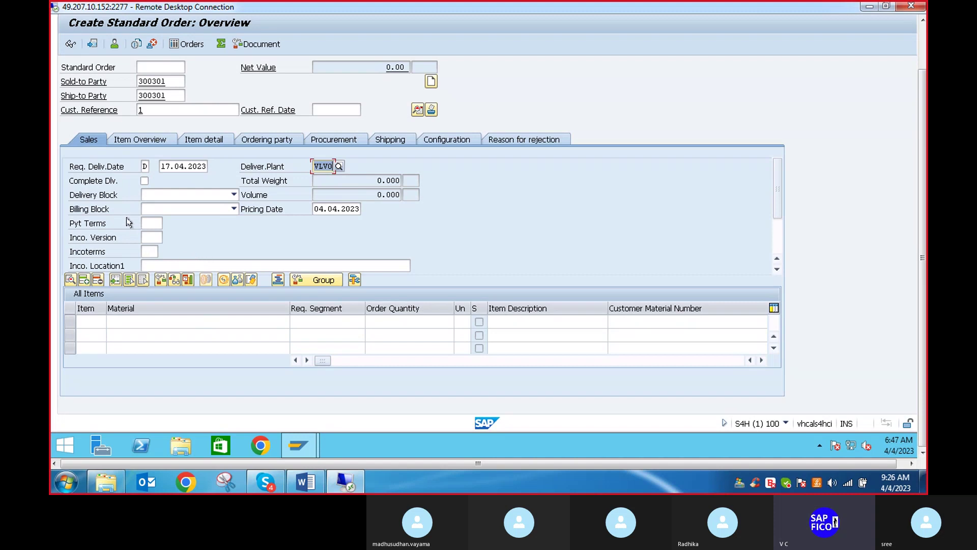
pyautogui.click(233, 194)
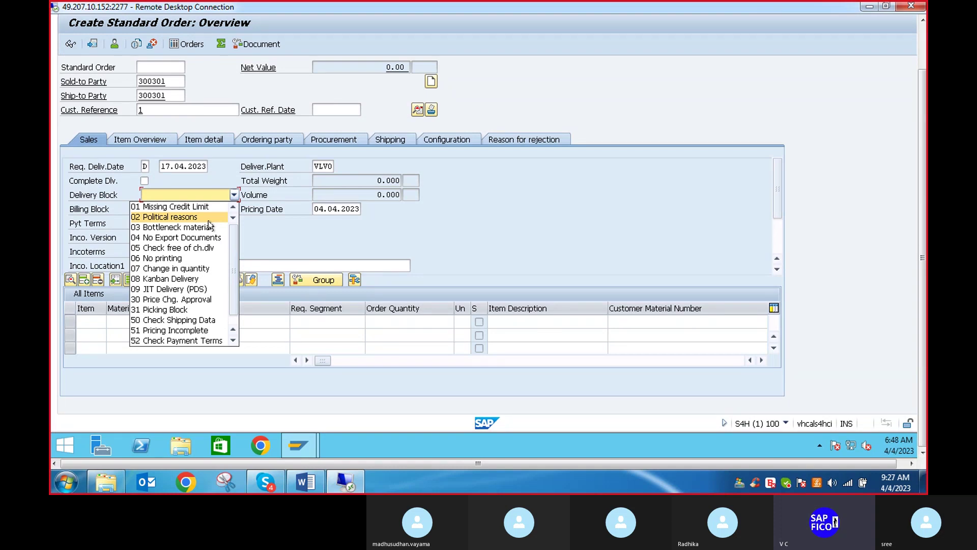
pyautogui.click(233, 196)
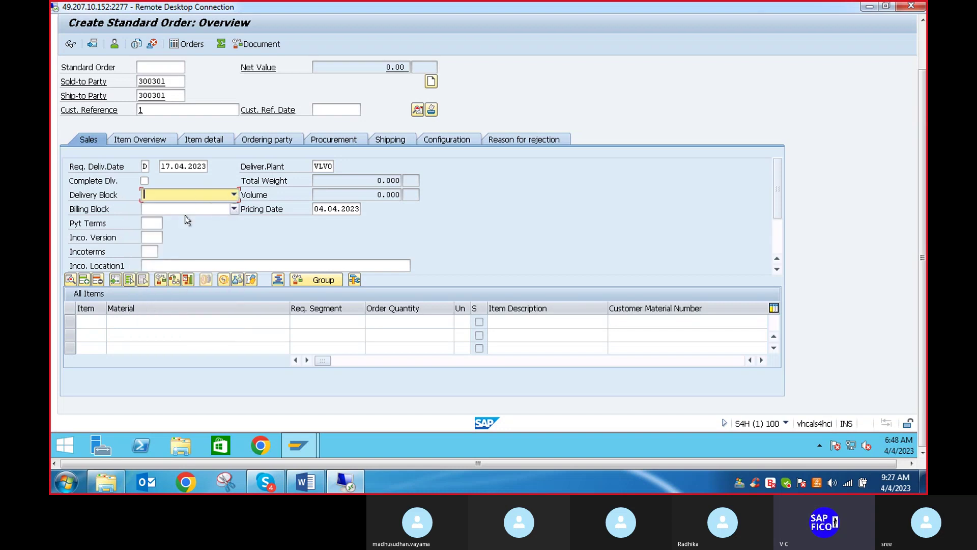
# Set the order's payment terms to 0001 and its Incoterms to CIF with HYD as the first location
pyautogui.click(149, 223)
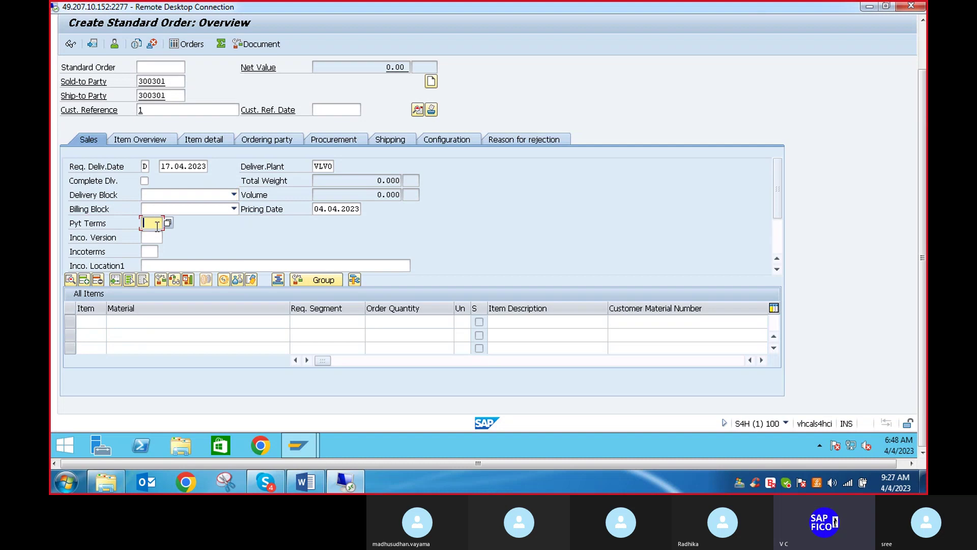
pyautogui.click(167, 223)
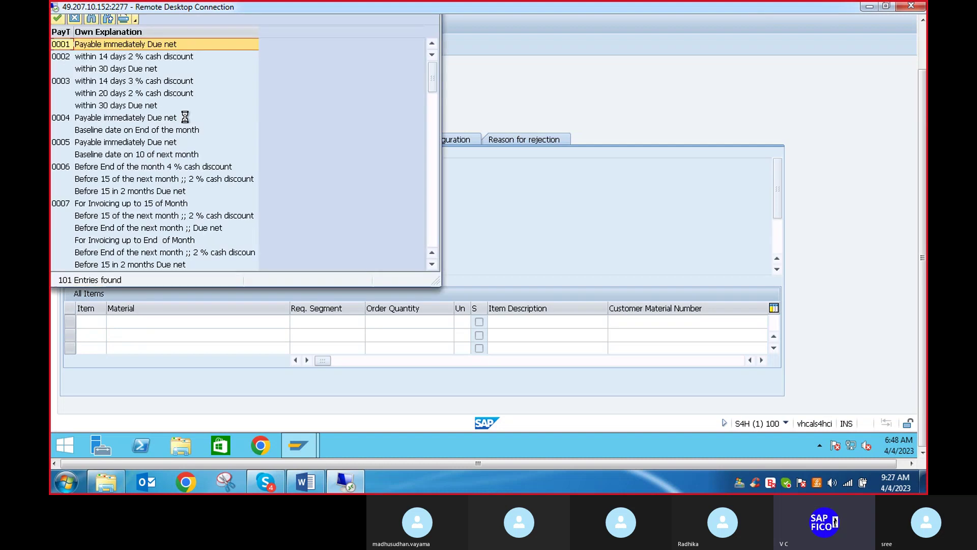
pyautogui.doubleClick(119, 49)
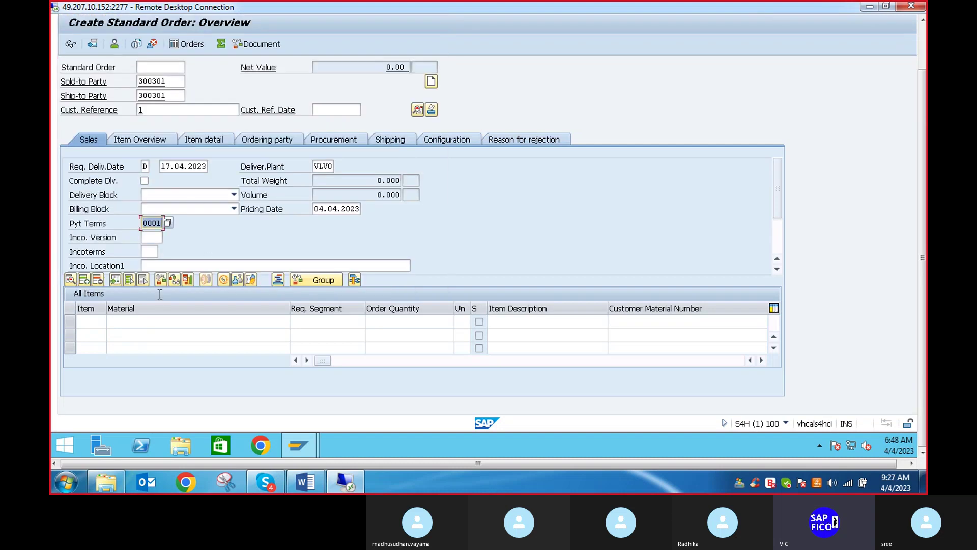
pyautogui.scroll(-3, 775, 215)
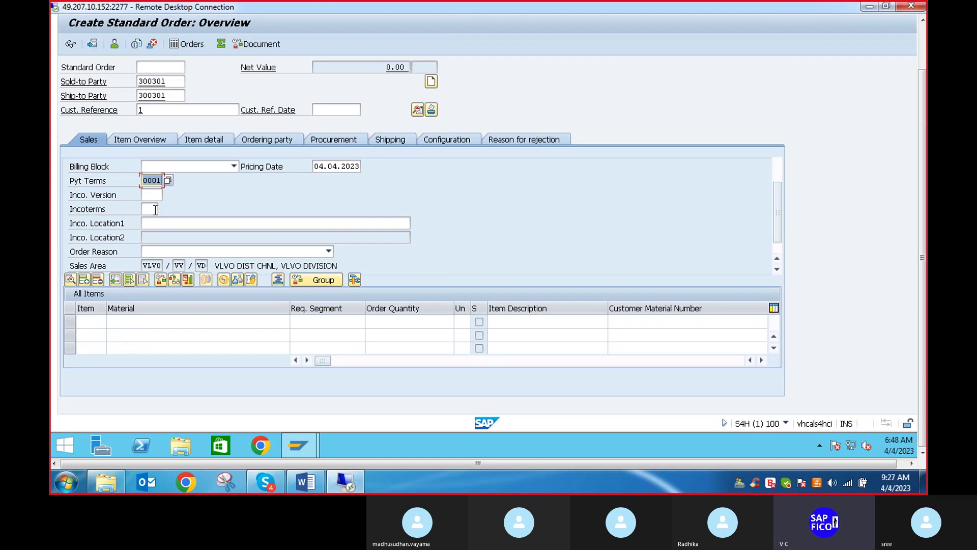
pyautogui.click(147, 209)
pyautogui.write('c')
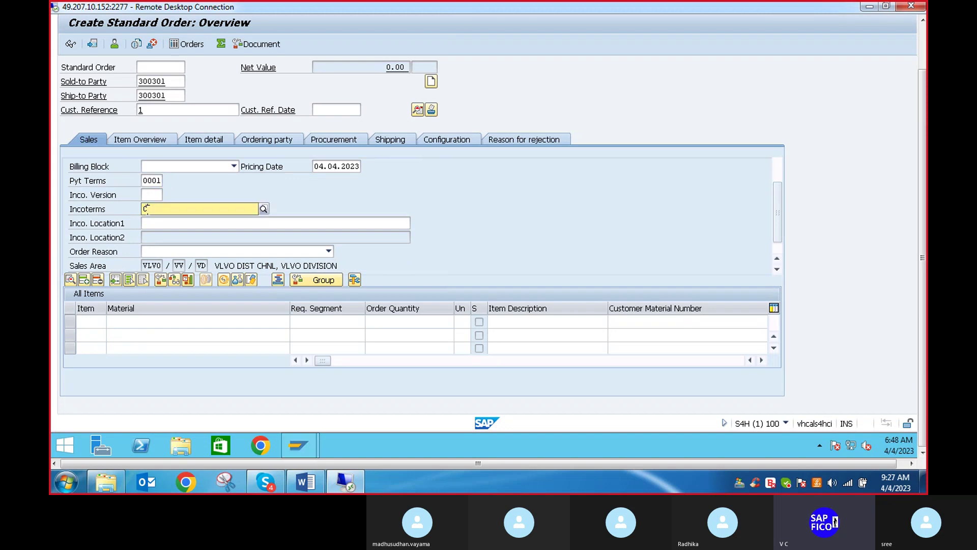
pyautogui.click(200, 247)
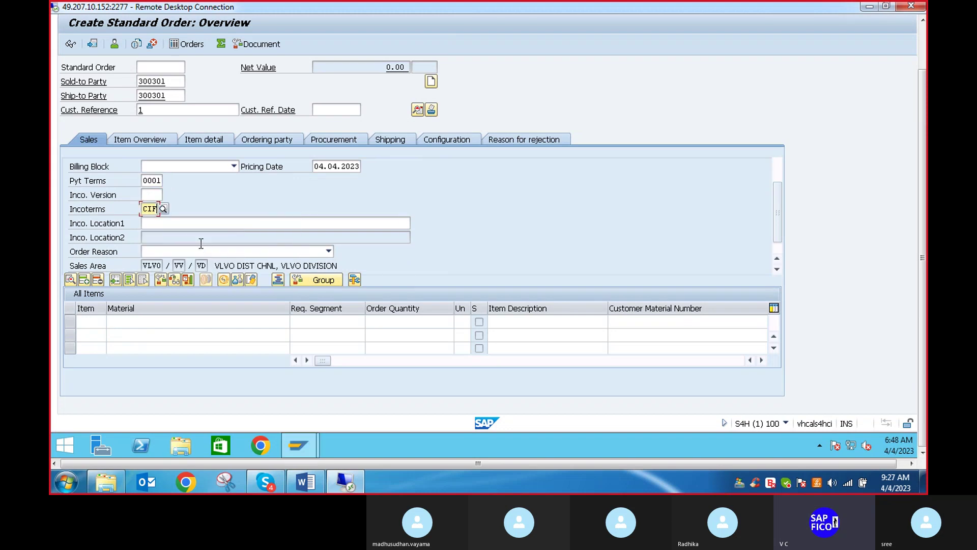
pyautogui.click(157, 224)
pyautogui.write('HY')
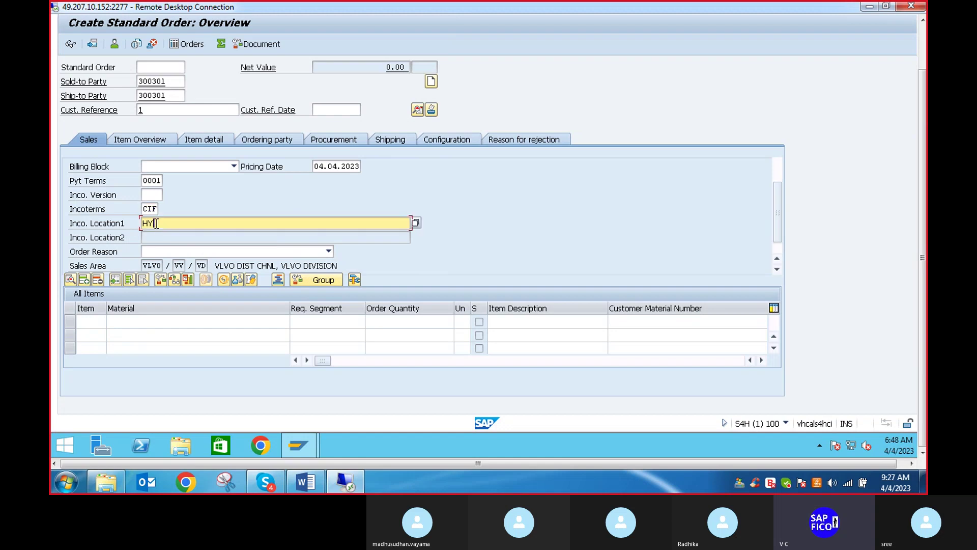
pyautogui.write('D')
# Enter material 5200057 (MONITOR) in the first item line of the order
pyautogui.click(143, 322)
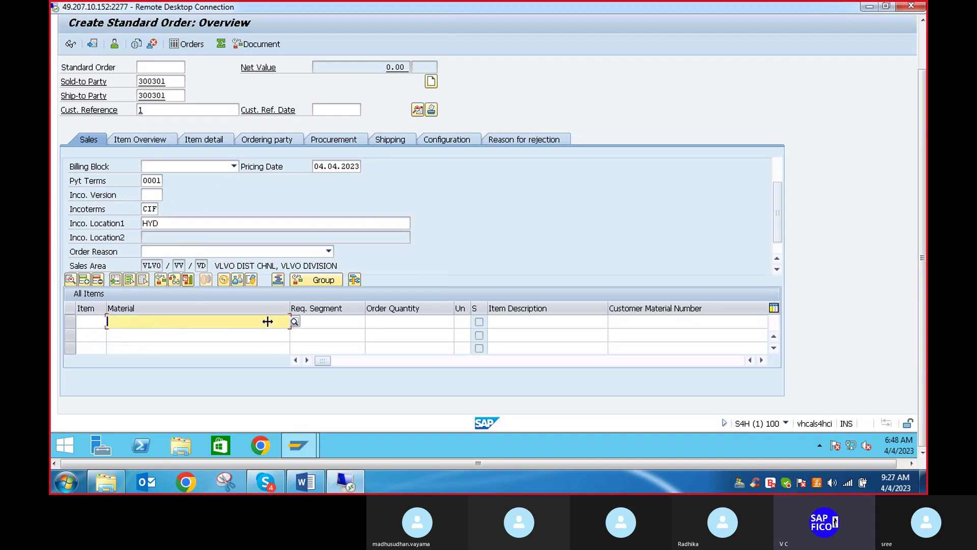
pyautogui.write('52000')
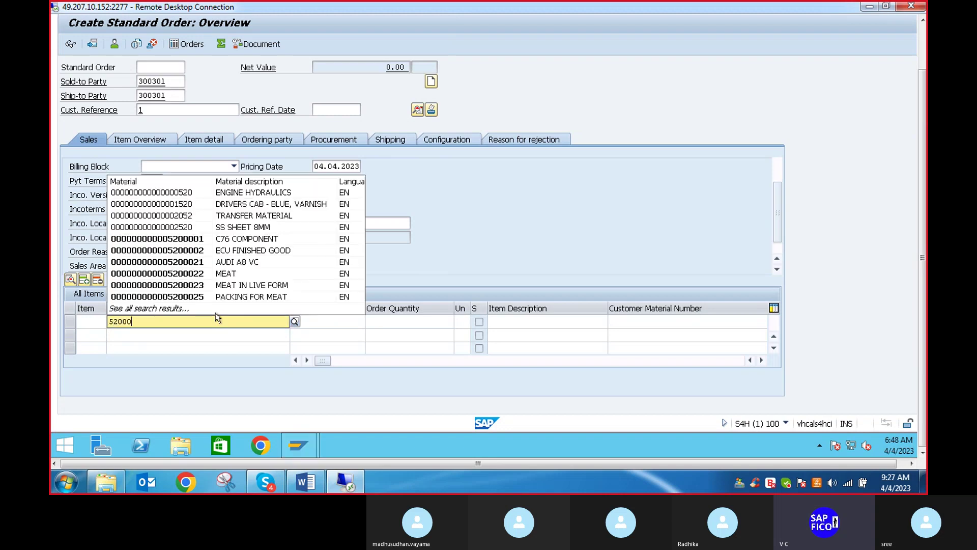
pyautogui.write('5')
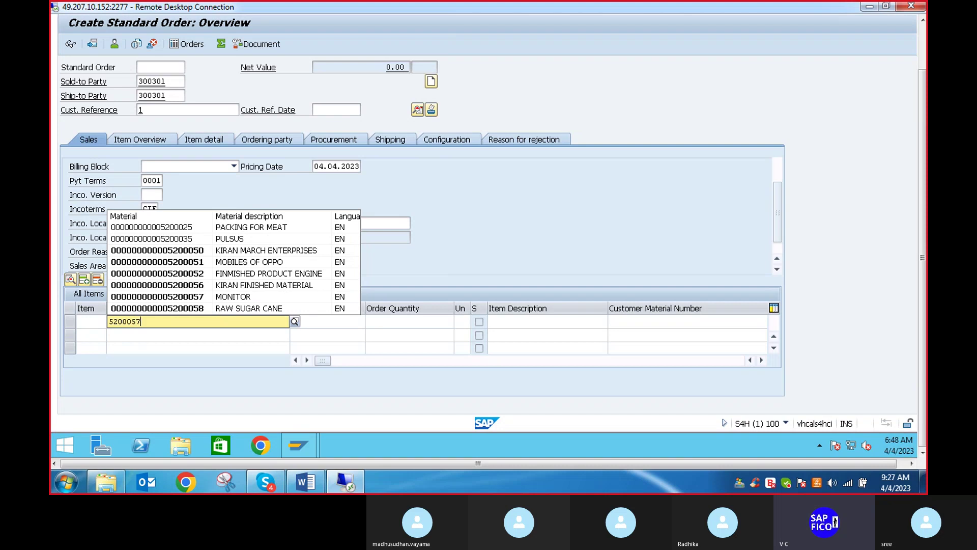
# Select material 5200057 for the first item line, set its order quantity to 1 and confirm the line
pyautogui.write('7')
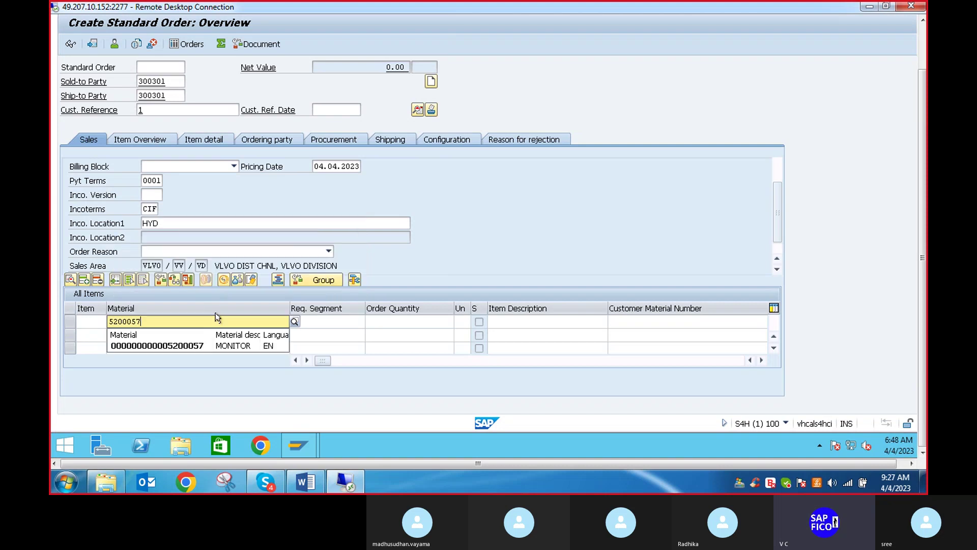
pyautogui.click(179, 344)
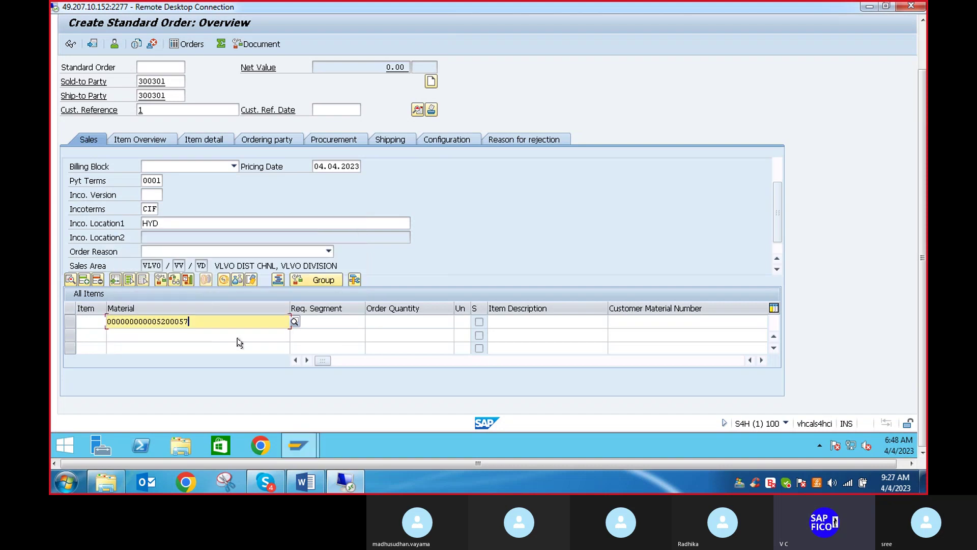
pyautogui.click(392, 324)
pyautogui.write('1')
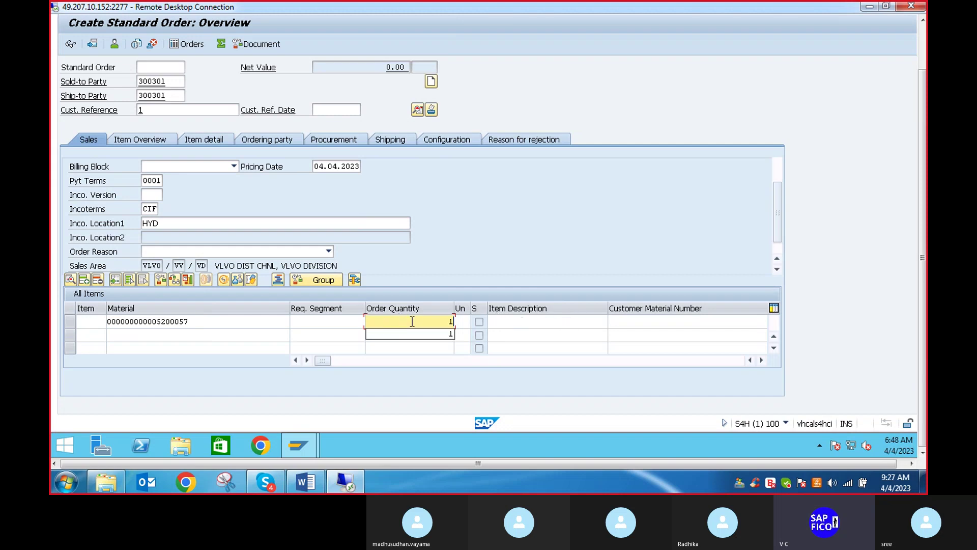
pyautogui.click(761, 361)
pyautogui.click(761, 360)
pyautogui.click(761, 360)
pyautogui.click(761, 361)
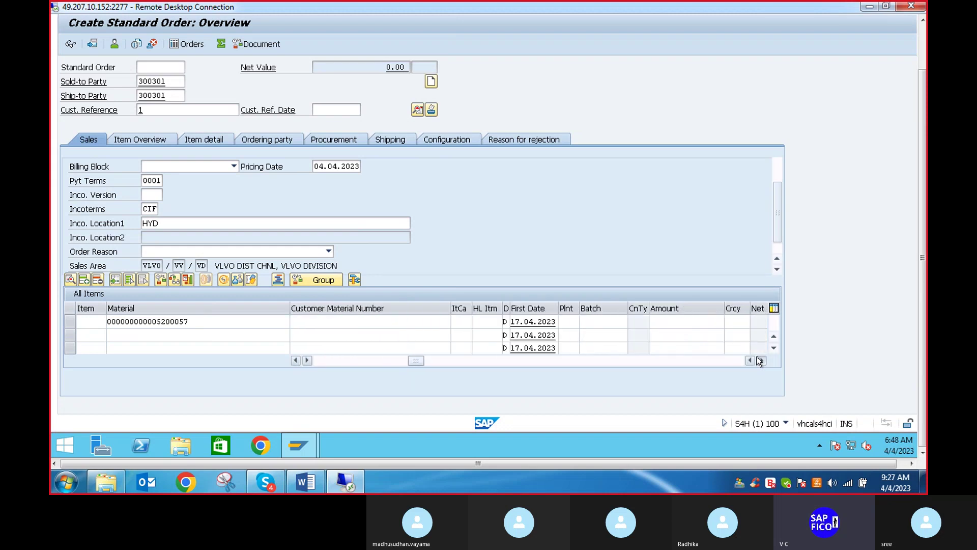
pyautogui.click(761, 360)
pyautogui.click(761, 360)
pyautogui.click(761, 361)
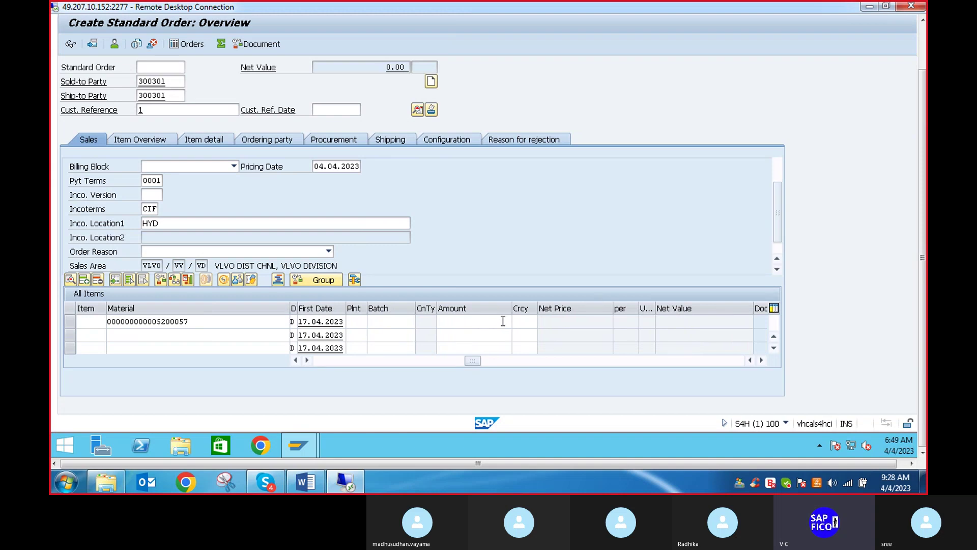
pyautogui.press('Return')
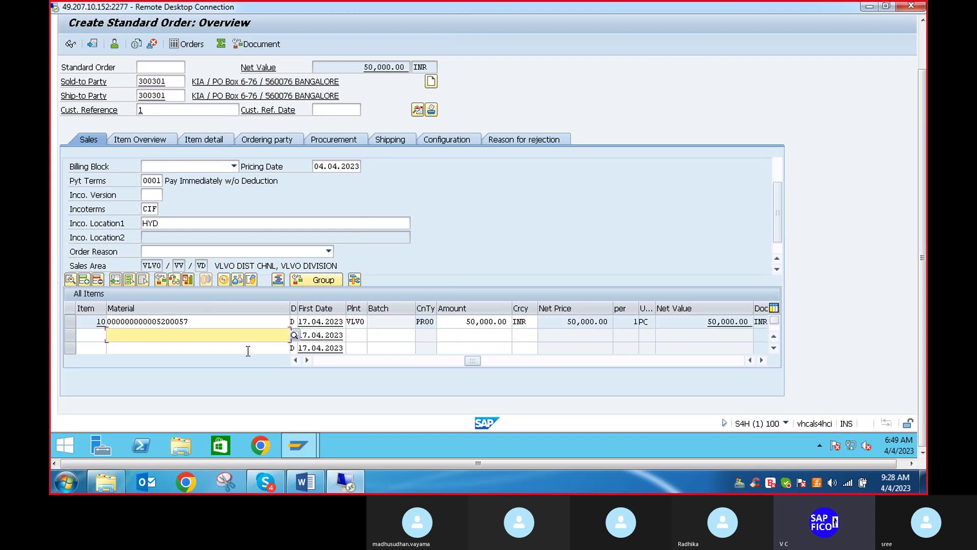
# Examine the MONITOR item's condition amount, net price, net value, WBS element, profit center and overall status
pyautogui.click(762, 361)
pyautogui.click(762, 361)
pyautogui.click(762, 361)
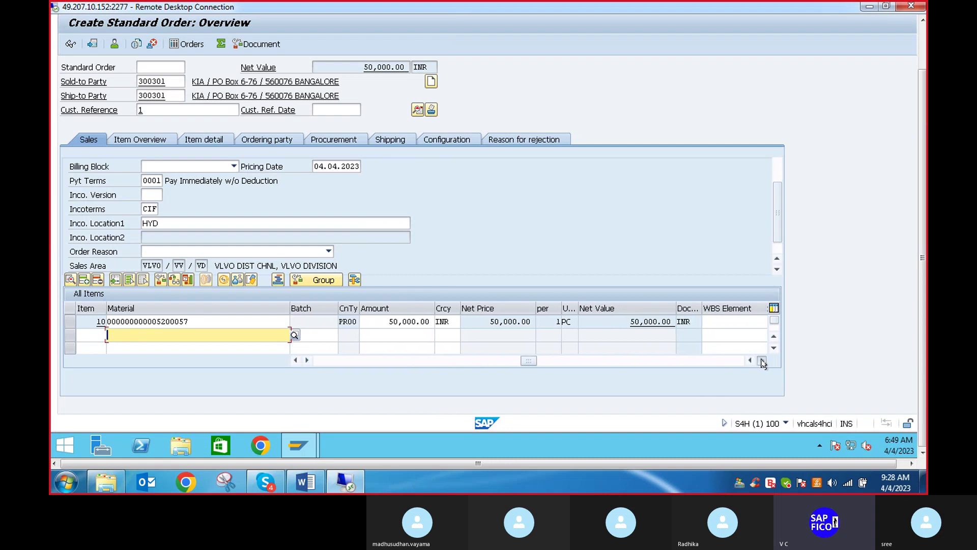
pyautogui.click(762, 361)
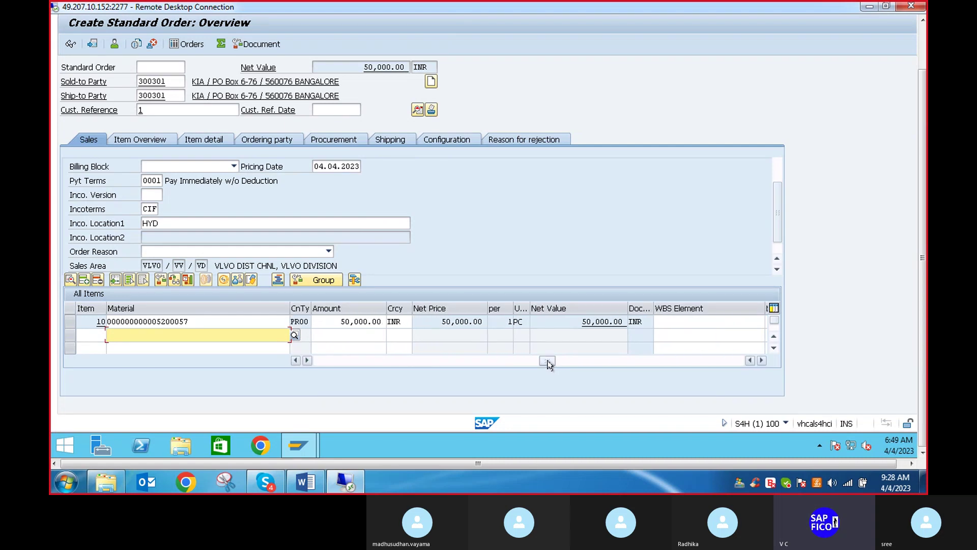
pyautogui.moveTo(549, 363); pyautogui.dragTo(548, 364)
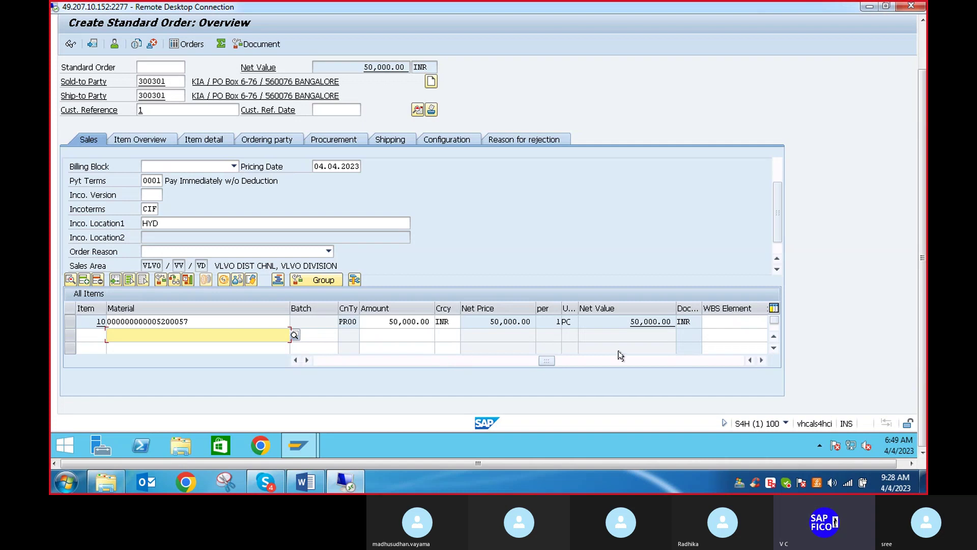
pyautogui.click(760, 361)
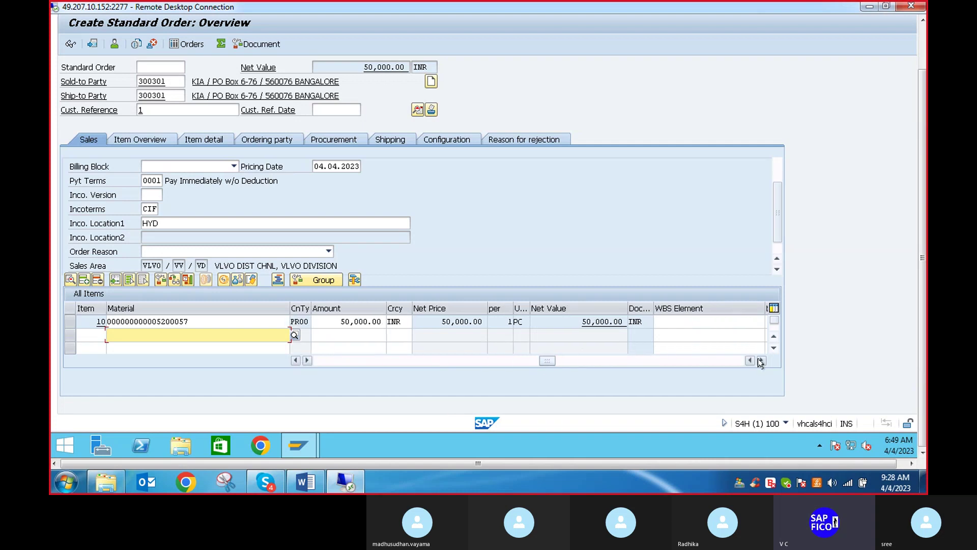
pyautogui.click(760, 361)
pyautogui.click(760, 361)
pyautogui.click(760, 361)
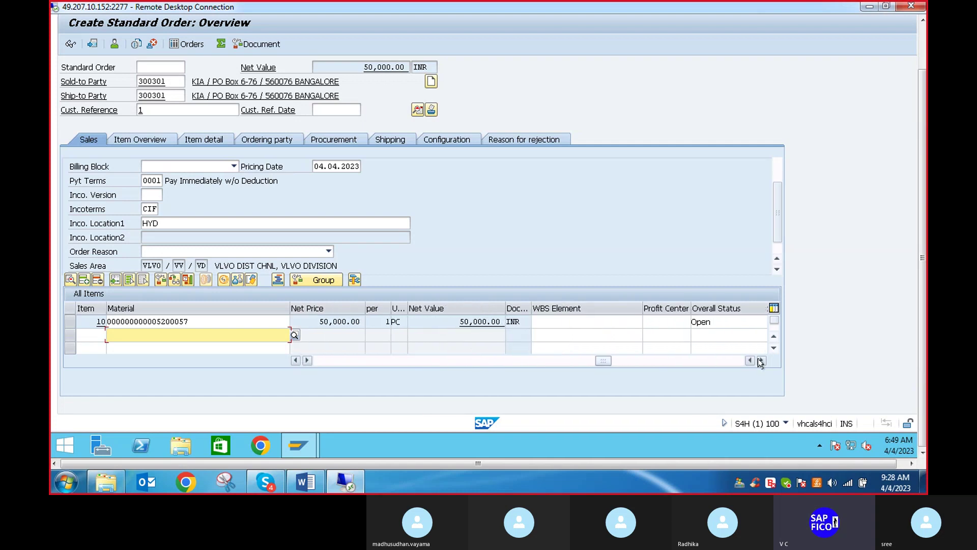
pyautogui.click(760, 361)
pyautogui.click(760, 361)
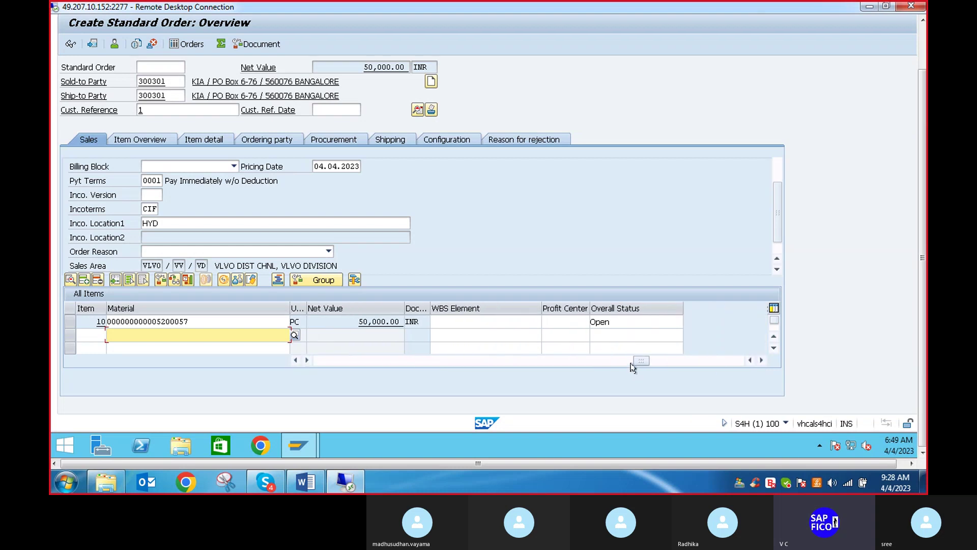
pyautogui.moveTo(641, 361); pyautogui.dragTo(322, 361)
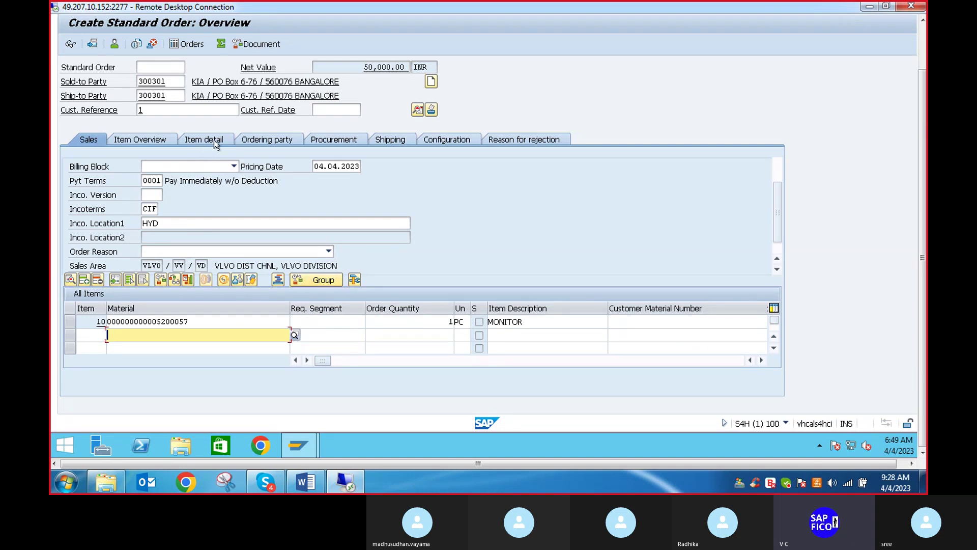
# Open the order's item overview and examine the MONITOR item's category, first date and plant
pyautogui.click(153, 141)
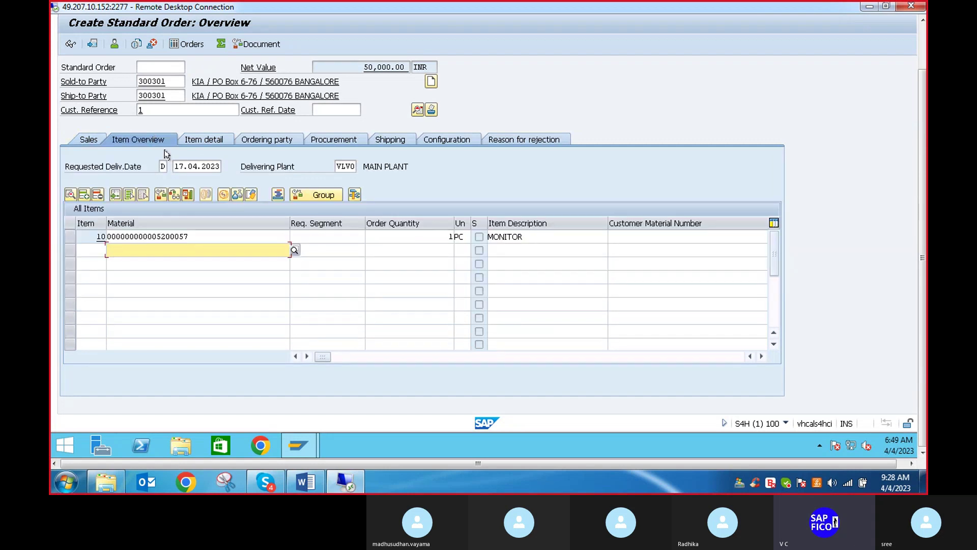
pyautogui.click(762, 356)
pyautogui.click(762, 357)
pyautogui.click(763, 357)
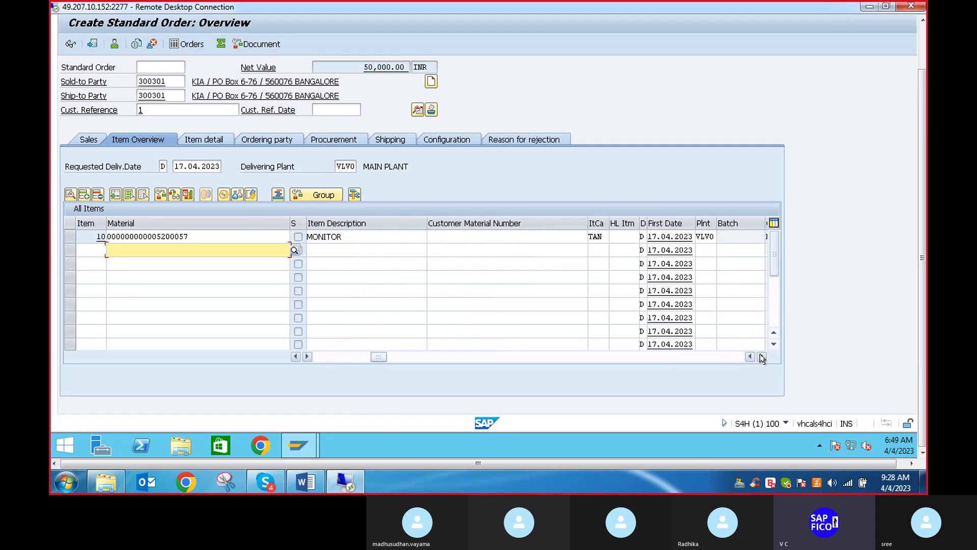
# Examine the order item's category, plant, condition amount and net value columns in the item overview
pyautogui.click(762, 357)
pyautogui.click(762, 357)
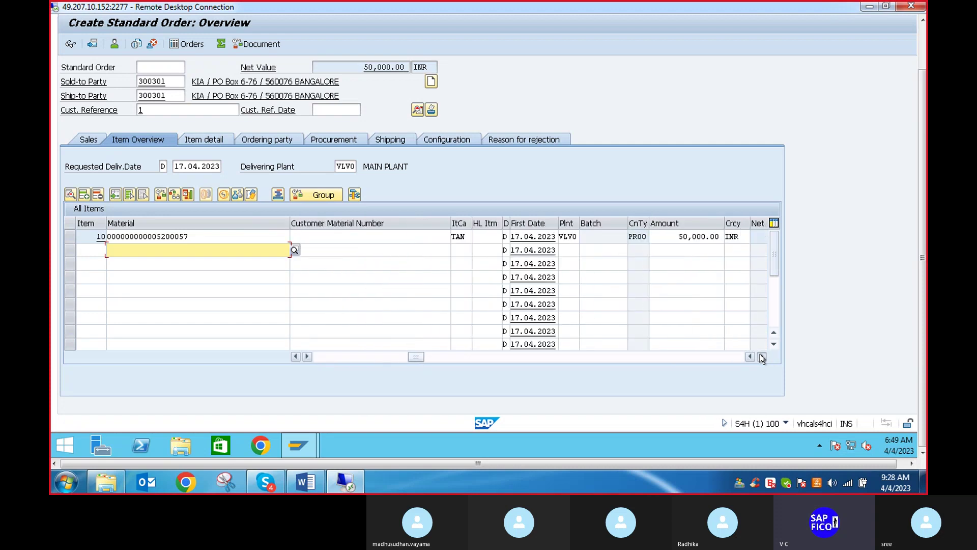
pyautogui.click(762, 357)
pyautogui.click(762, 357)
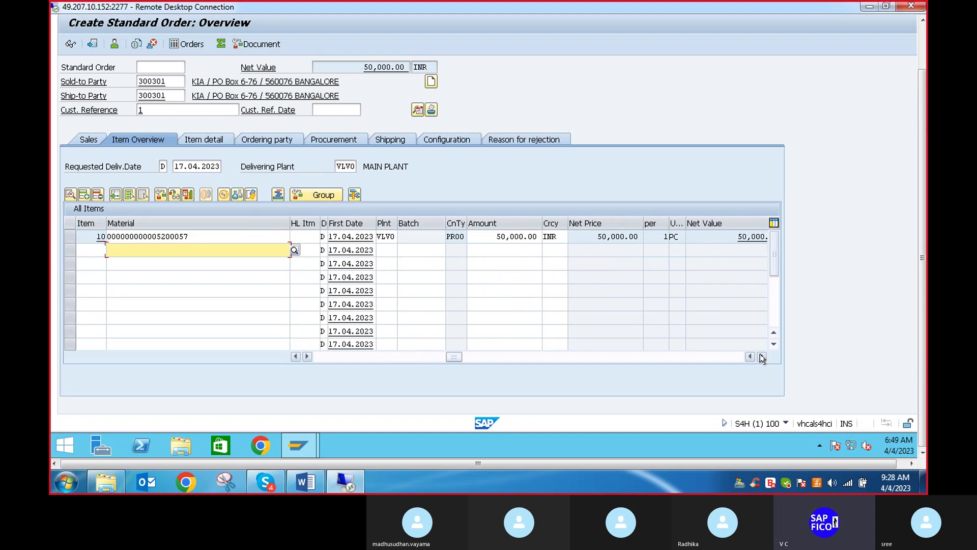
pyautogui.click(762, 357)
pyautogui.click(762, 357)
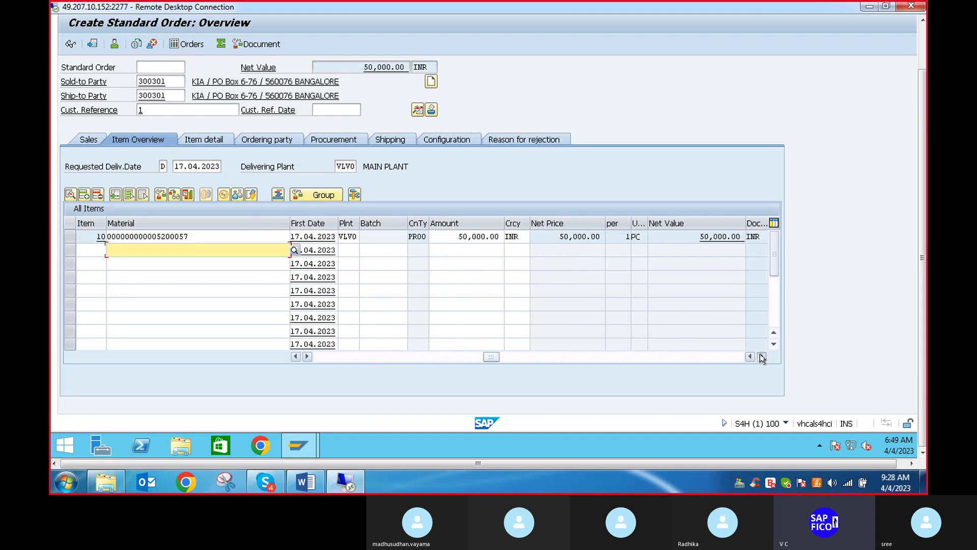
pyautogui.click(762, 357)
pyautogui.click(762, 357)
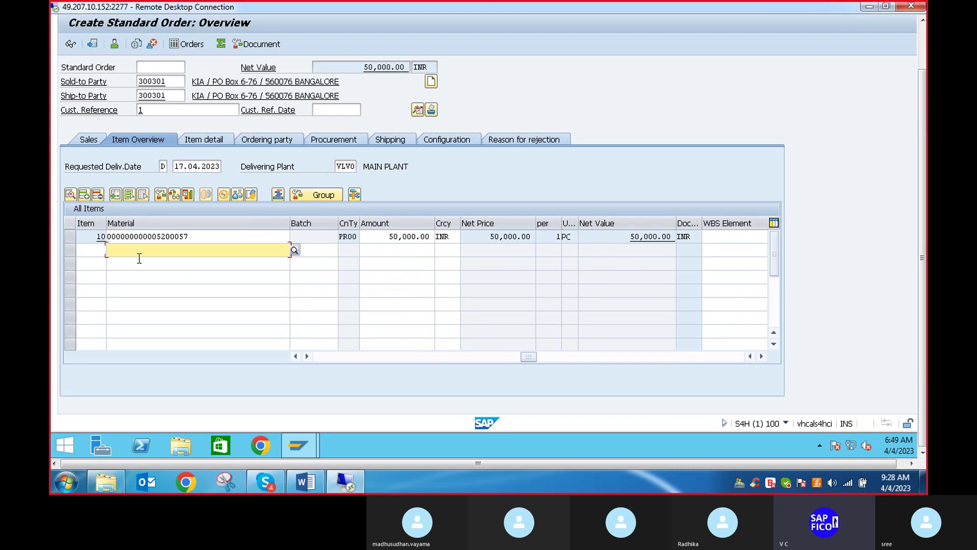
# Open the item detail of the sales order and examine the item's pricing, profit center and overall status columns
pyautogui.click(205, 141)
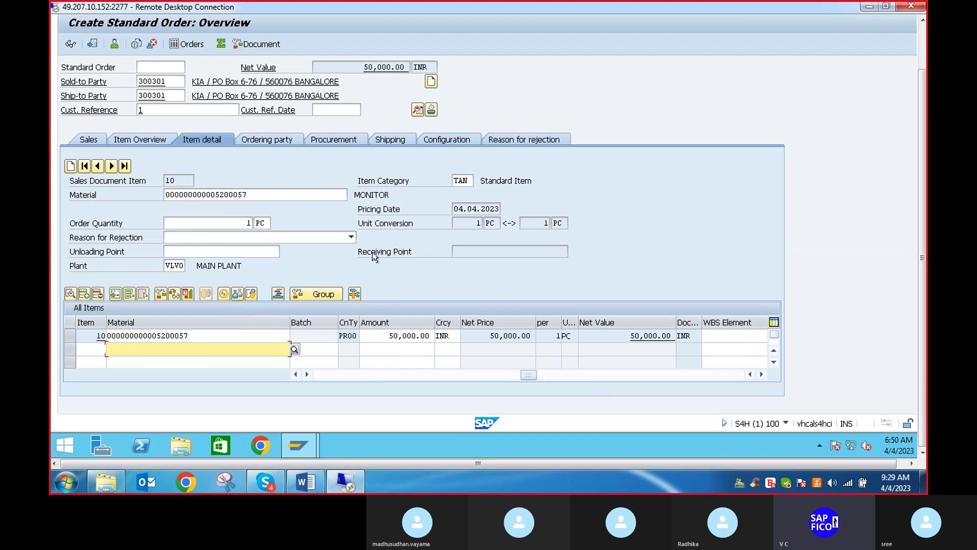
pyautogui.click(763, 375)
pyautogui.click(762, 376)
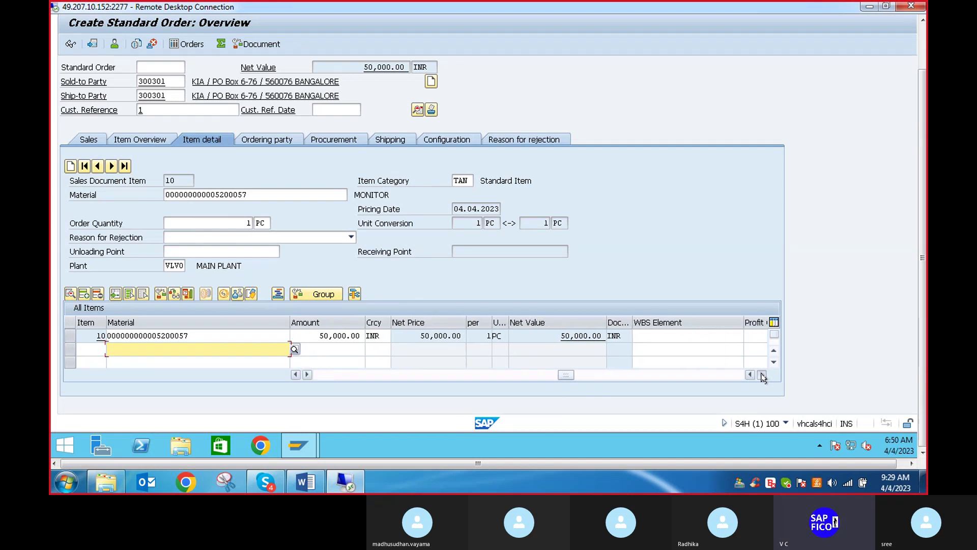
pyautogui.click(763, 376)
pyautogui.click(762, 376)
pyautogui.click(762, 375)
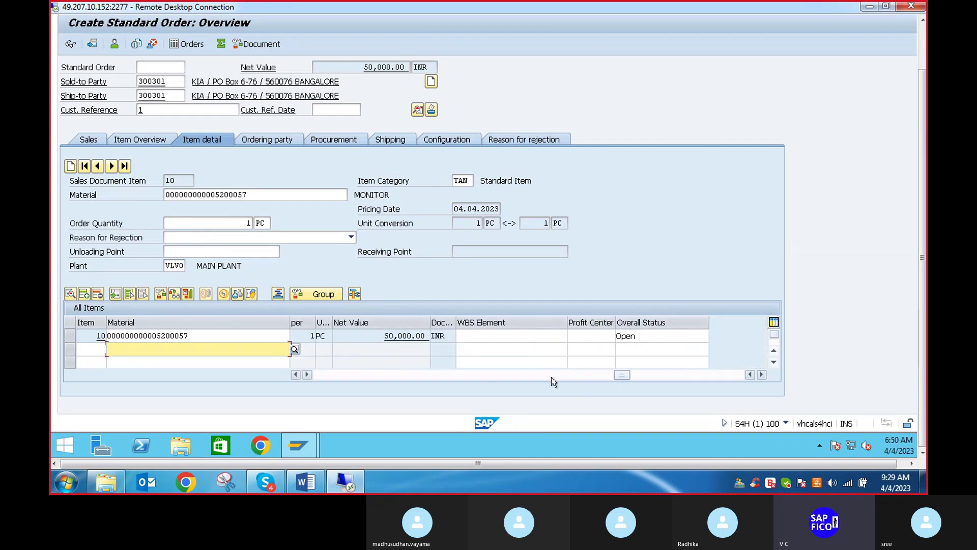
pyautogui.moveTo(626, 376); pyautogui.dragTo(327, 382)
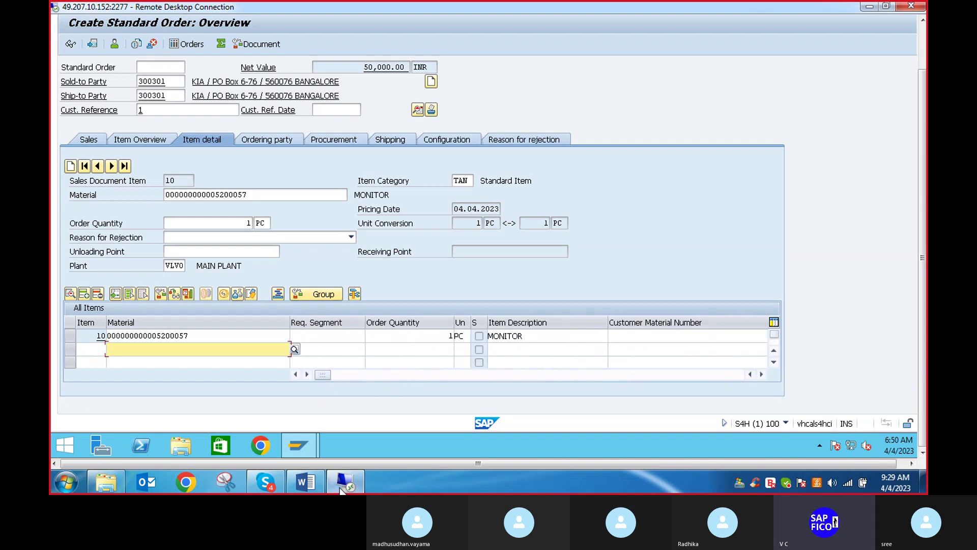
# Switch to the Skype call, open its chat, and toggle the microphone on and off
pyautogui.click(265, 482)
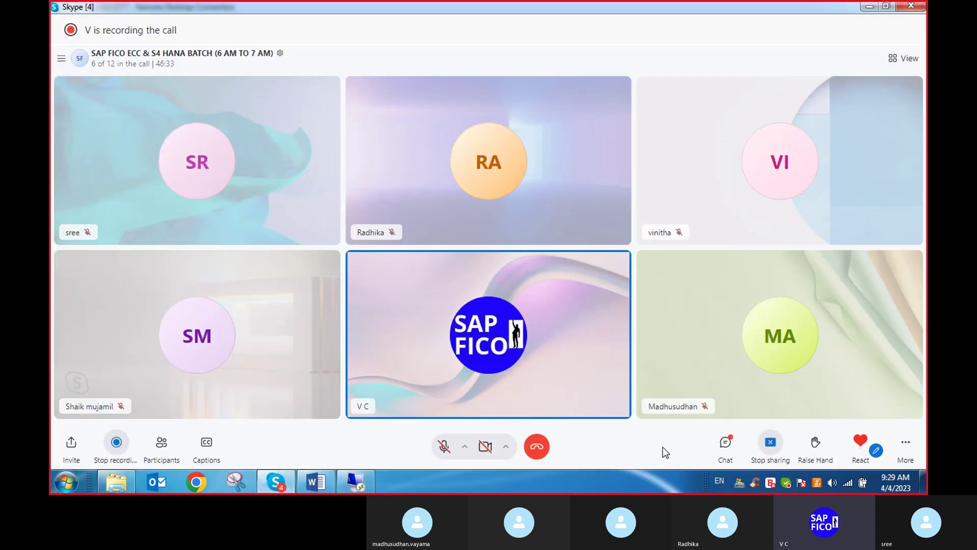
pyautogui.click(726, 443)
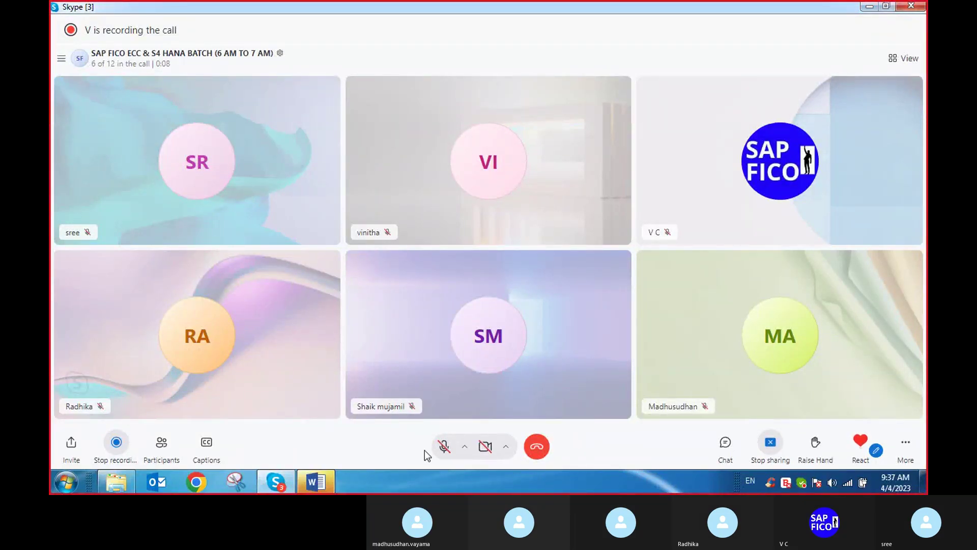
pyautogui.click(444, 449)
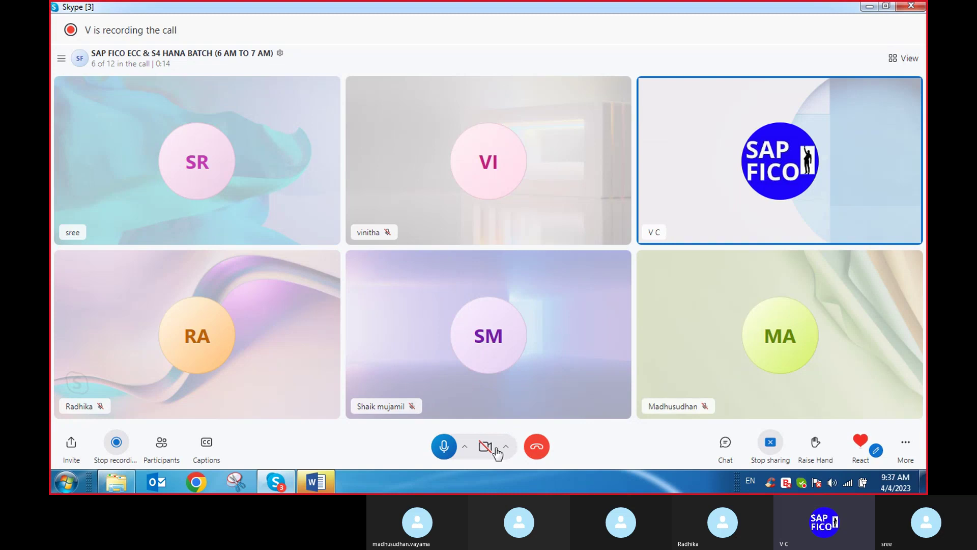
pyautogui.click(444, 447)
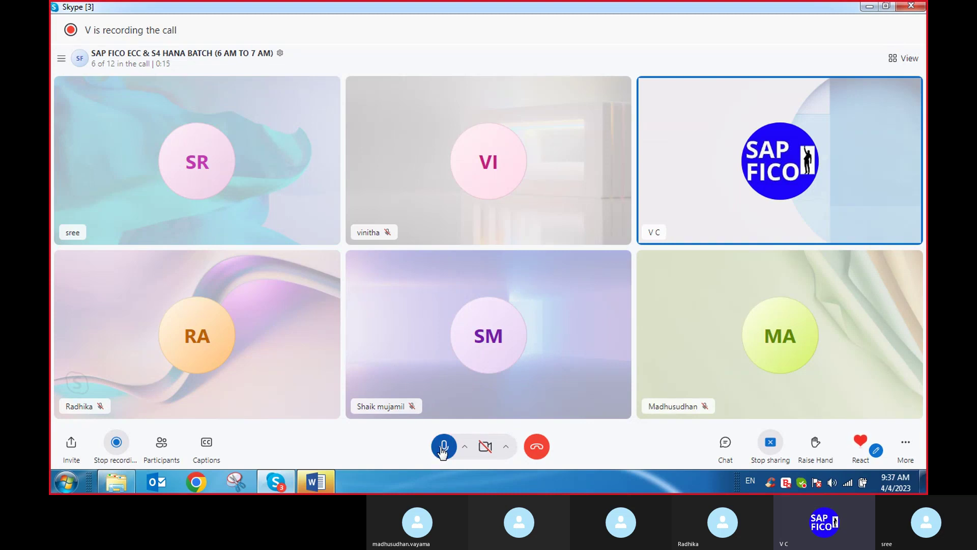
# Dismiss the Office activation dialog and clear the Skype, Word and file browser windows from the desktop
pyautogui.click(870, 6)
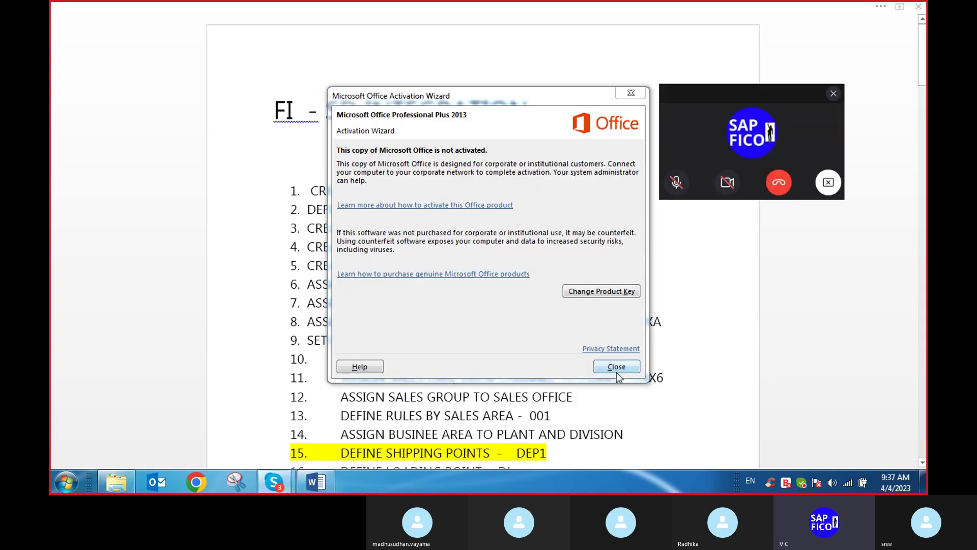
pyautogui.click(616, 367)
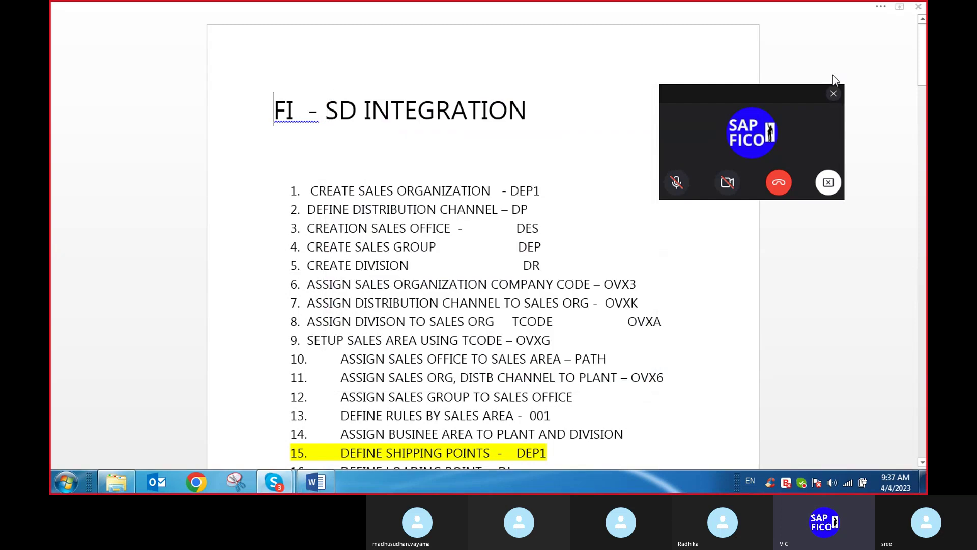
pyautogui.click(834, 93)
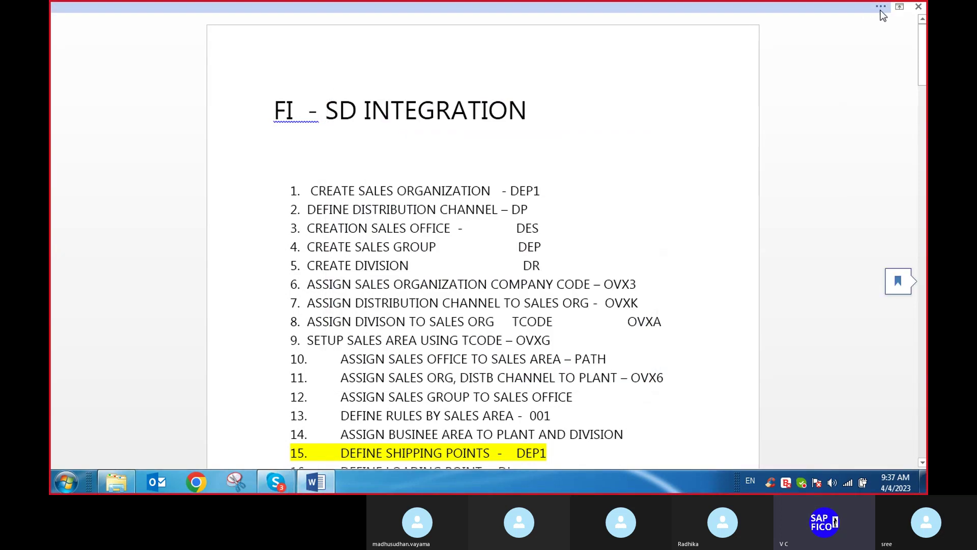
pyautogui.click(881, 8)
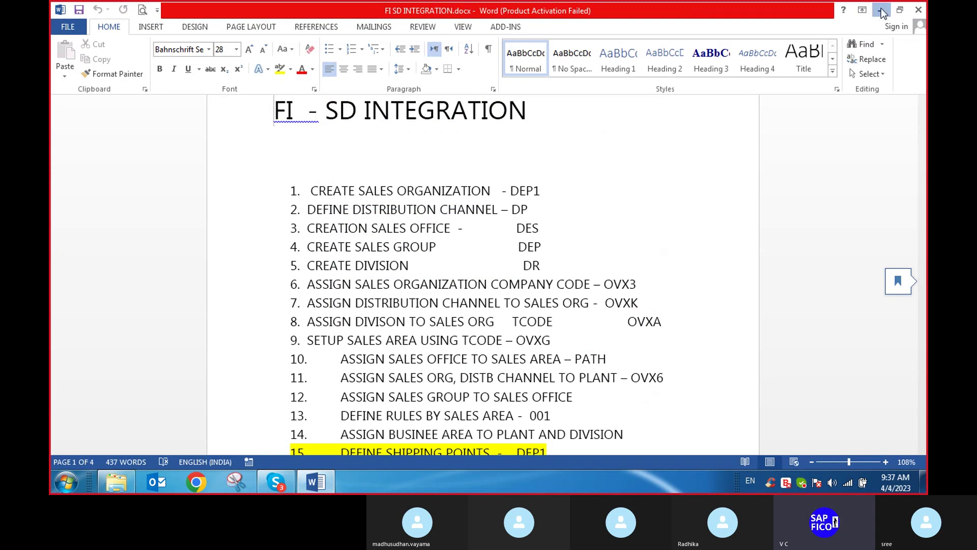
pyautogui.click(881, 9)
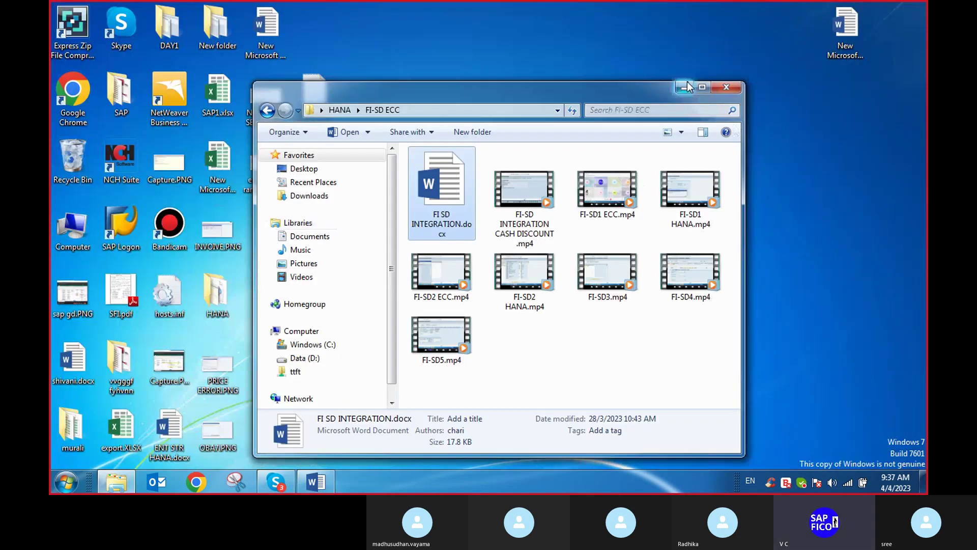
pyautogui.click(684, 88)
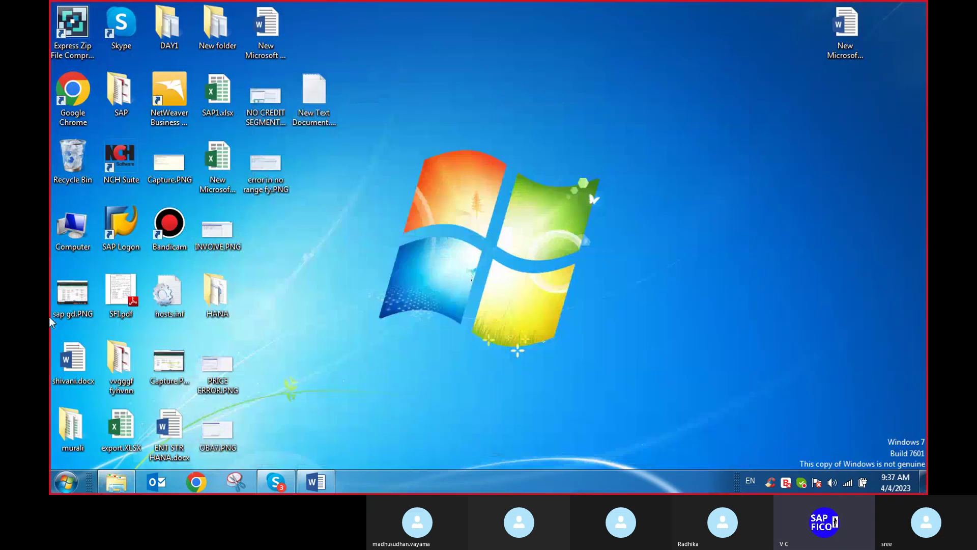
# Launch Remote Desktop Connection with mstsc and connect to the remote computer, accepting its untrusted certificate
pyautogui.click(76, 474)
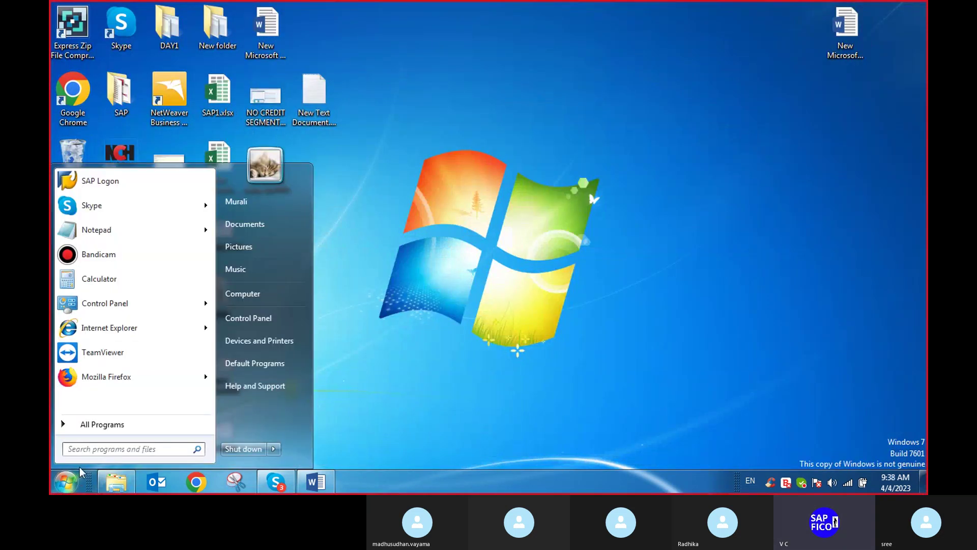
pyautogui.write('mstsc')
pyautogui.press('Return')
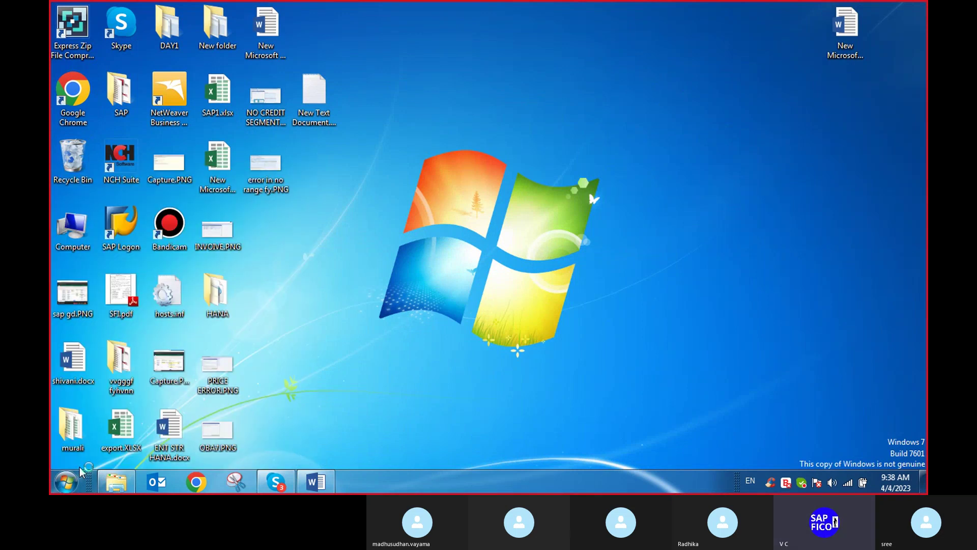
pyautogui.click(538, 229)
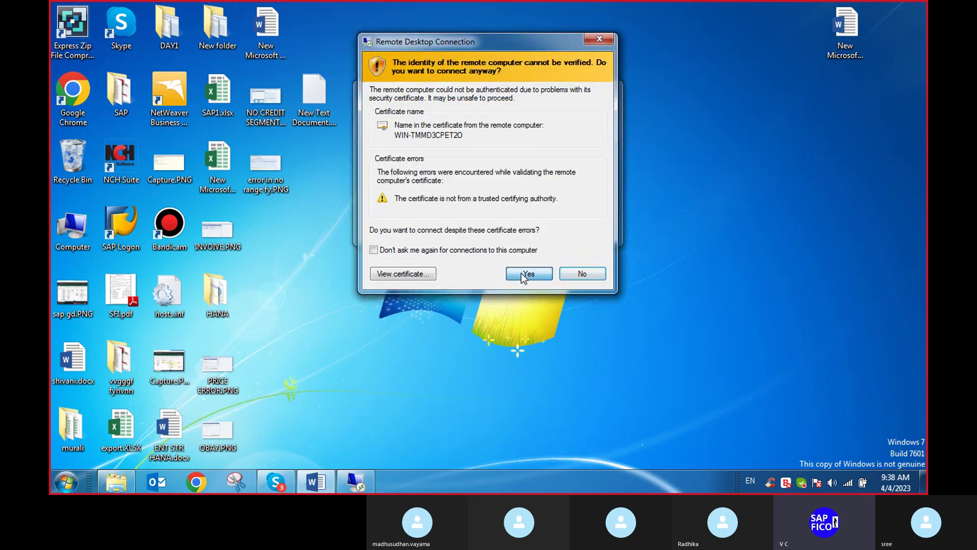
pyautogui.click(521, 273)
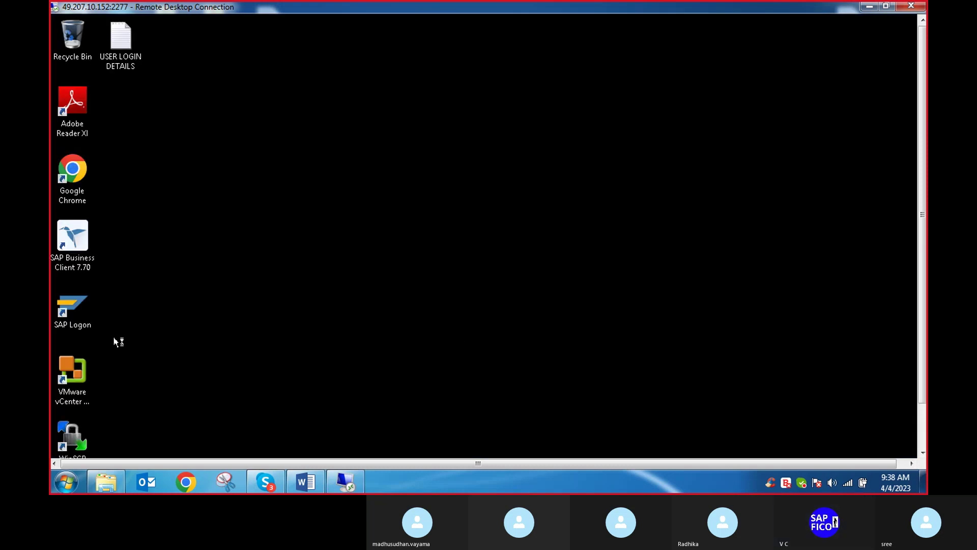
# Open SAP Logon on the remote desktop and log on as user best, entering the account password
pyautogui.doubleClick(69, 311)
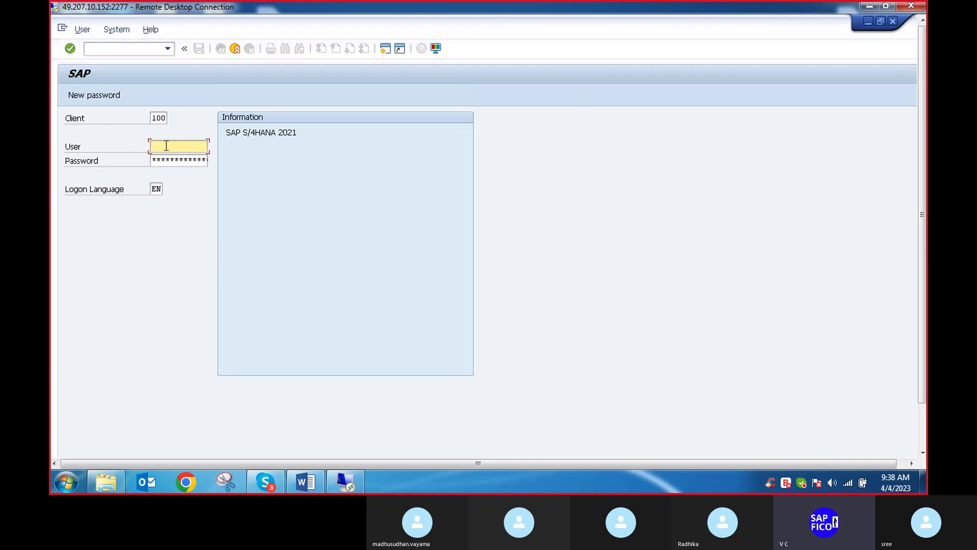
pyautogui.write('best')
pyautogui.click(163, 161)
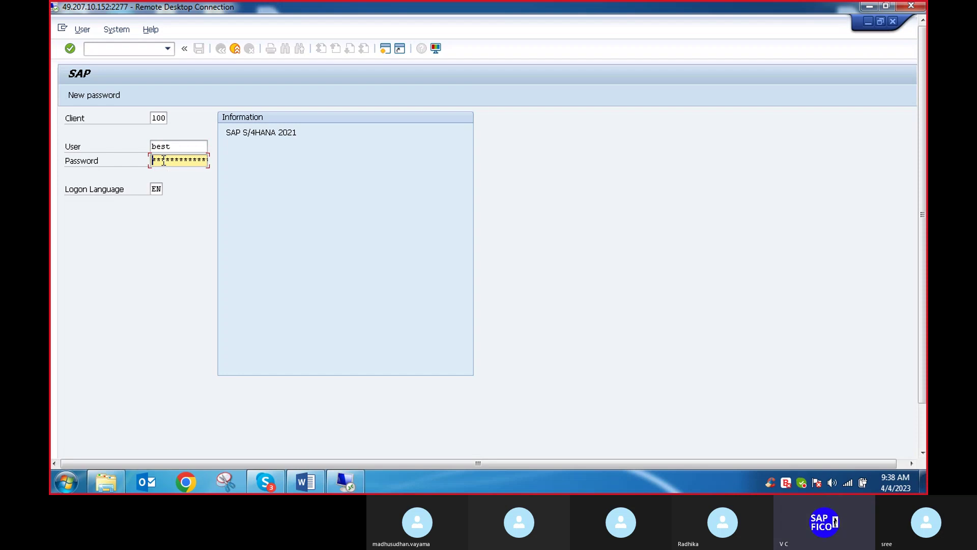
pyautogui.write('*****')
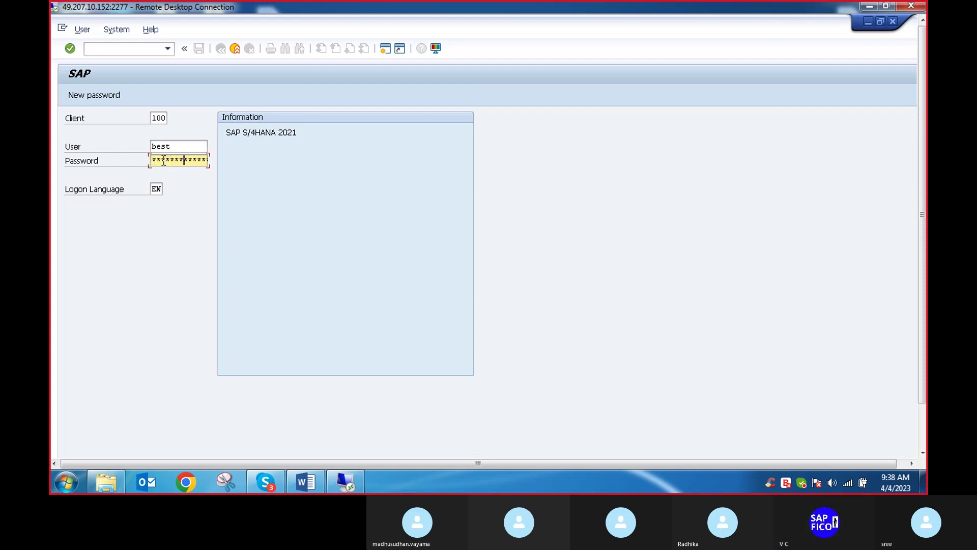
pyautogui.press('Return')
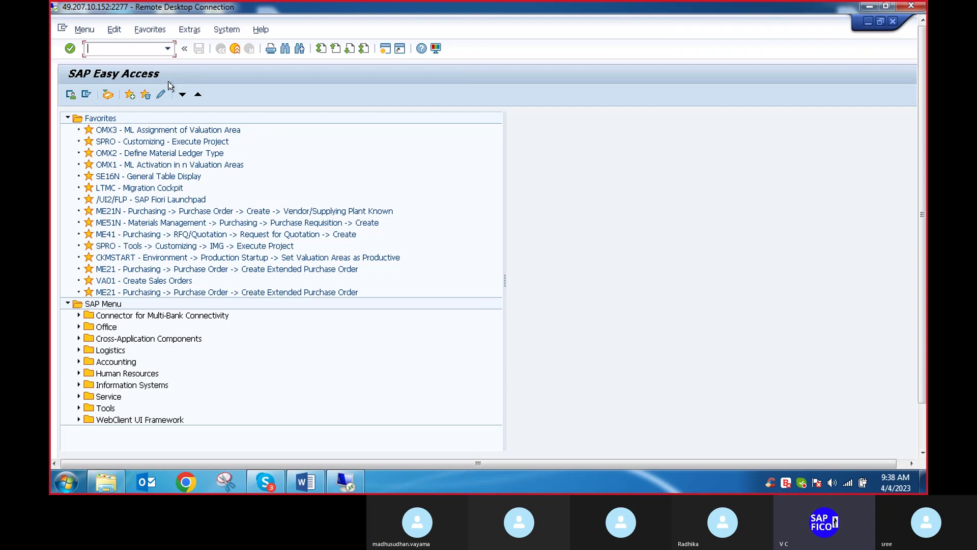
# Start transaction VA01 to create a sales document and set the order type to OR
pyautogui.write('ox02')
pyautogui.press('Return')
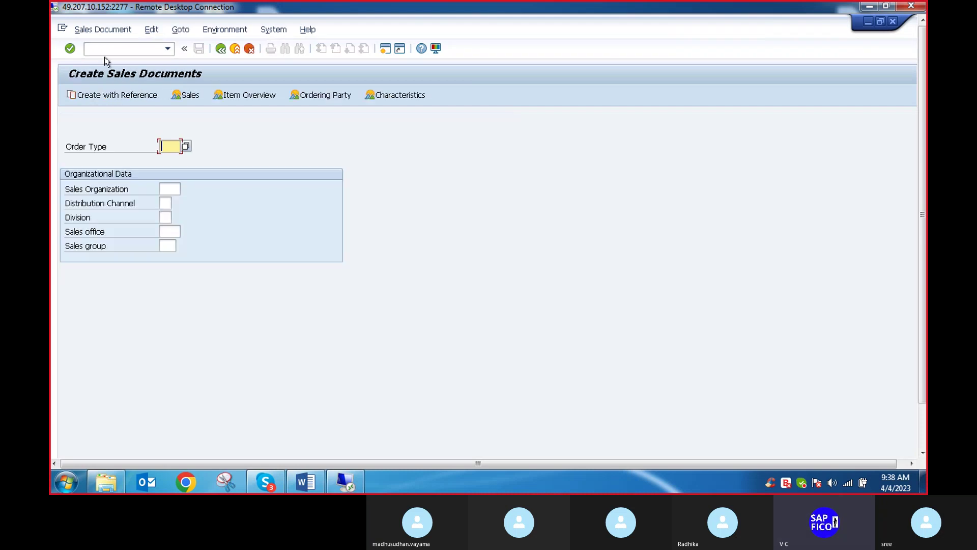
pyautogui.write('or')
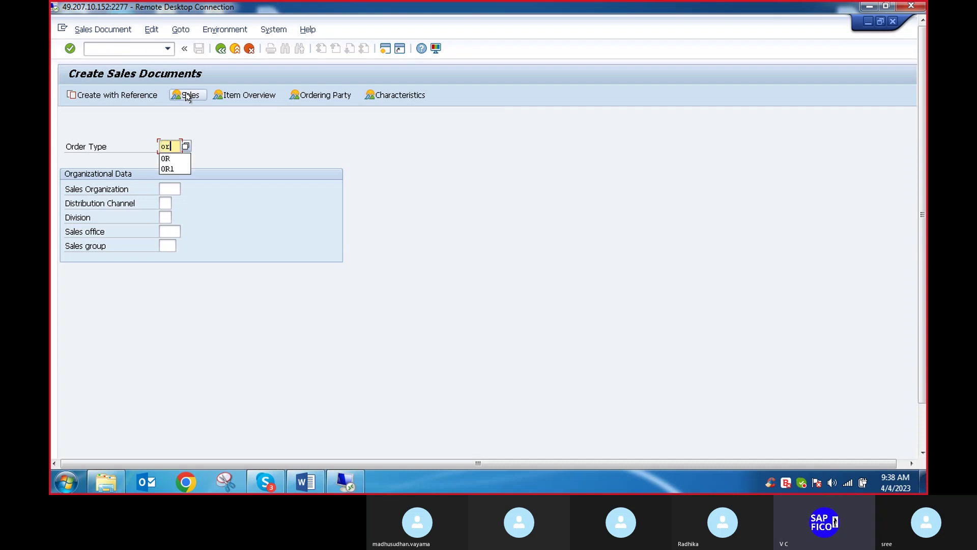
pyautogui.click(166, 158)
# Set the sales organization to VLVO and the distribution channel to VV
pyautogui.click(176, 190)
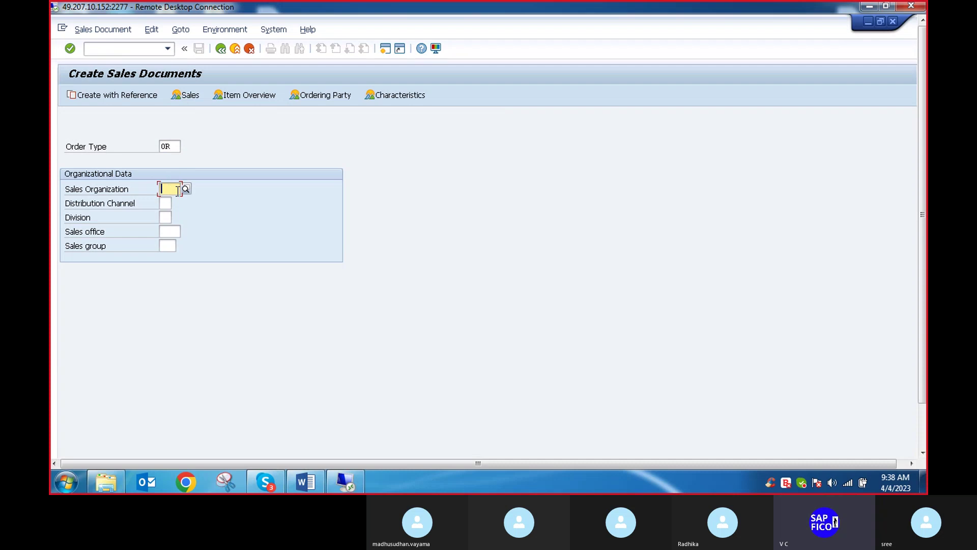
pyautogui.write('v')
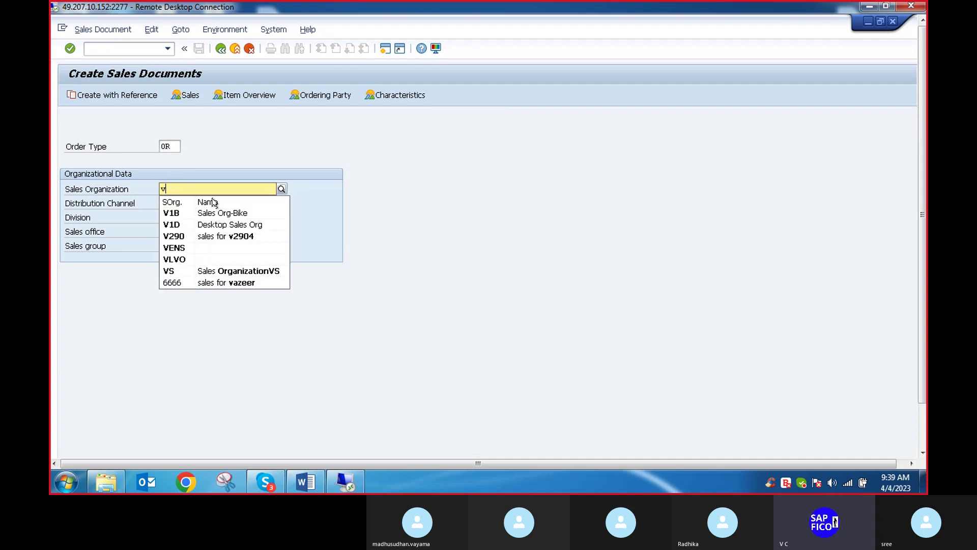
pyautogui.write('alv')
pyautogui.click(195, 215)
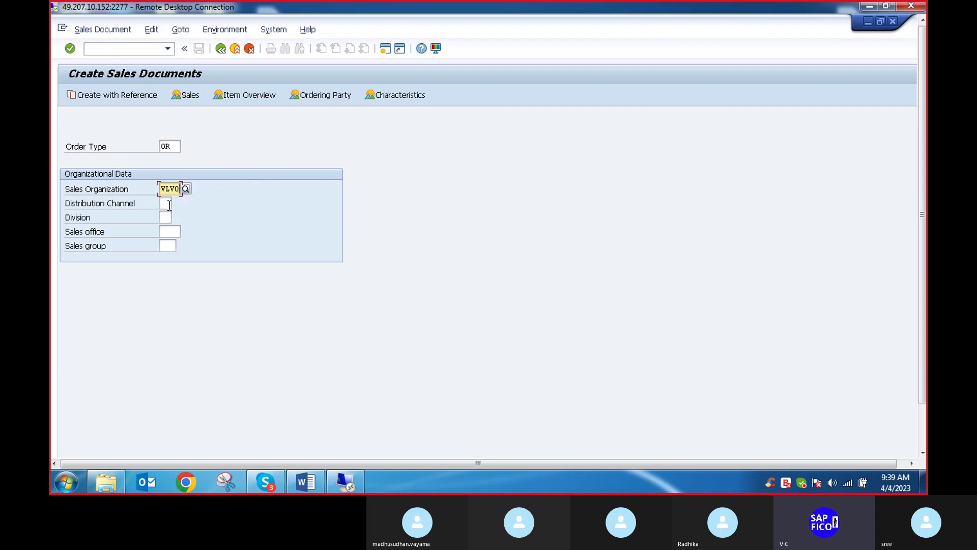
pyautogui.click(165, 203)
pyautogui.write('vv')
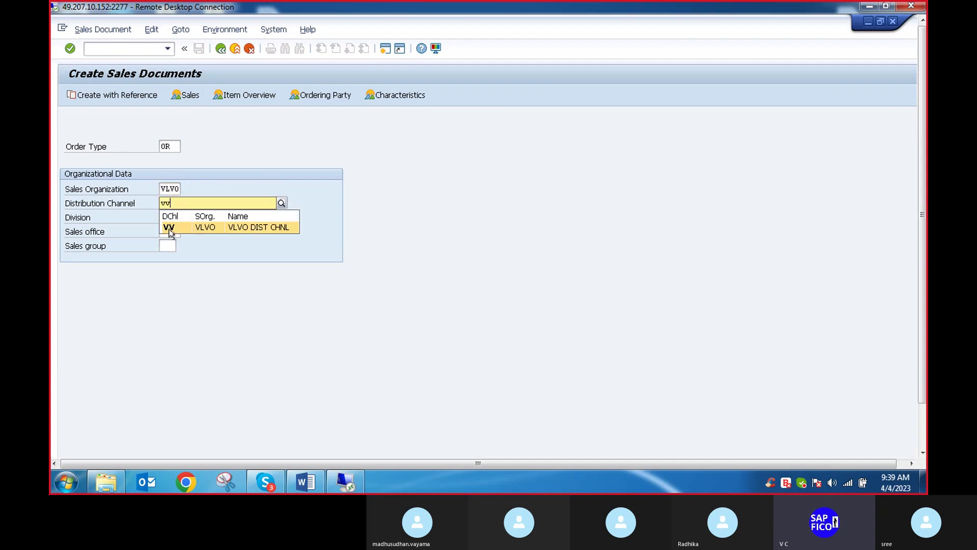
pyautogui.click(169, 228)
# Set the division to VD and the sales office to VLS
pyautogui.click(169, 217)
pyautogui.write('vd')
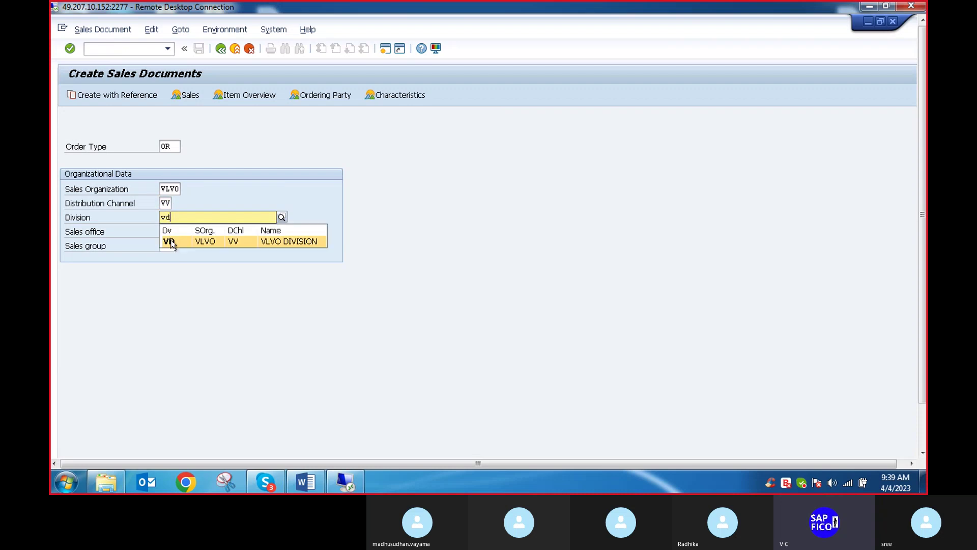
pyautogui.click(172, 243)
pyautogui.click(170, 232)
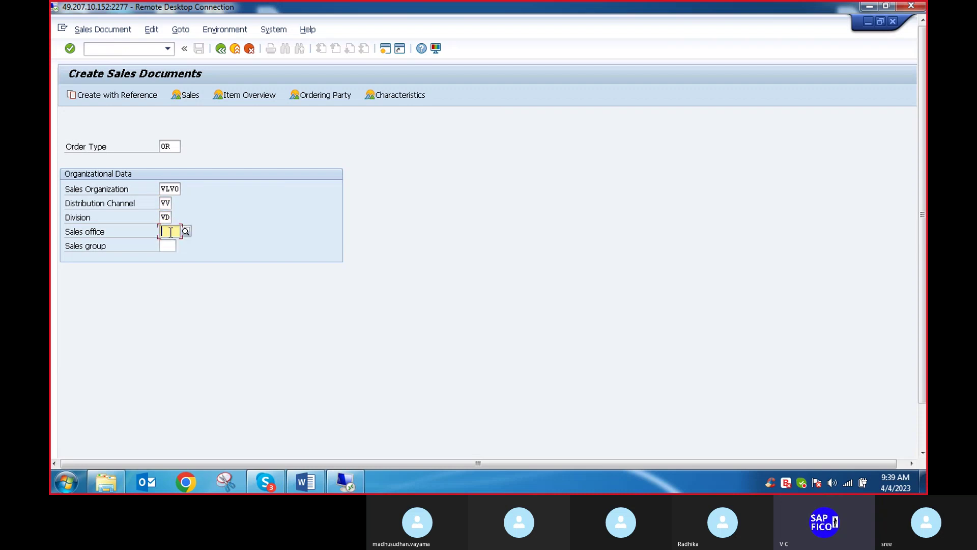
pyautogui.write('vls')
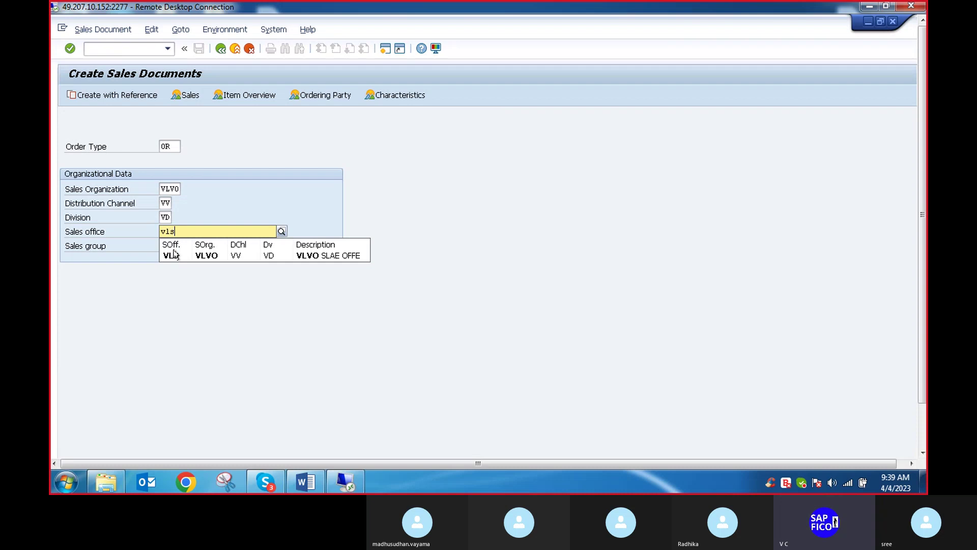
pyautogui.click(172, 255)
pyautogui.click(172, 246)
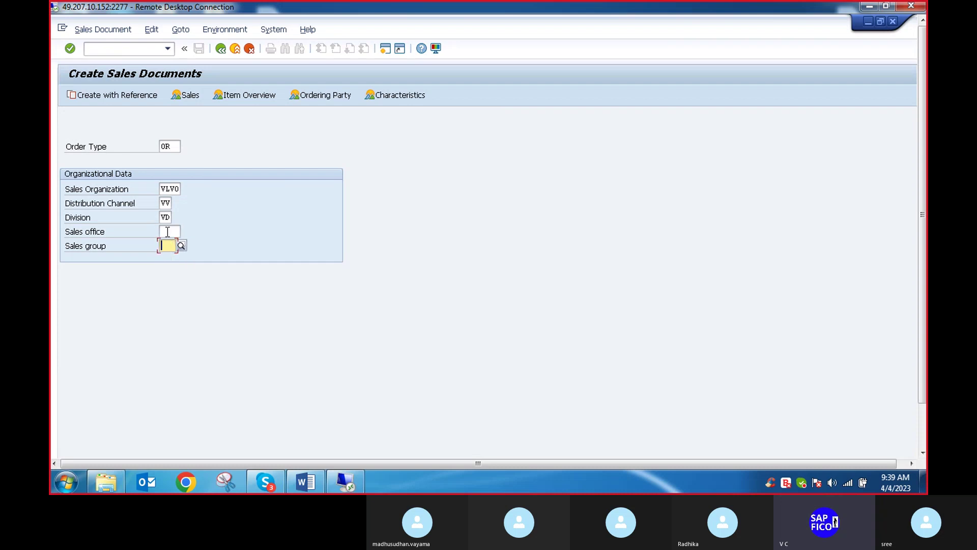
pyautogui.click(168, 232)
pyautogui.write('vls')
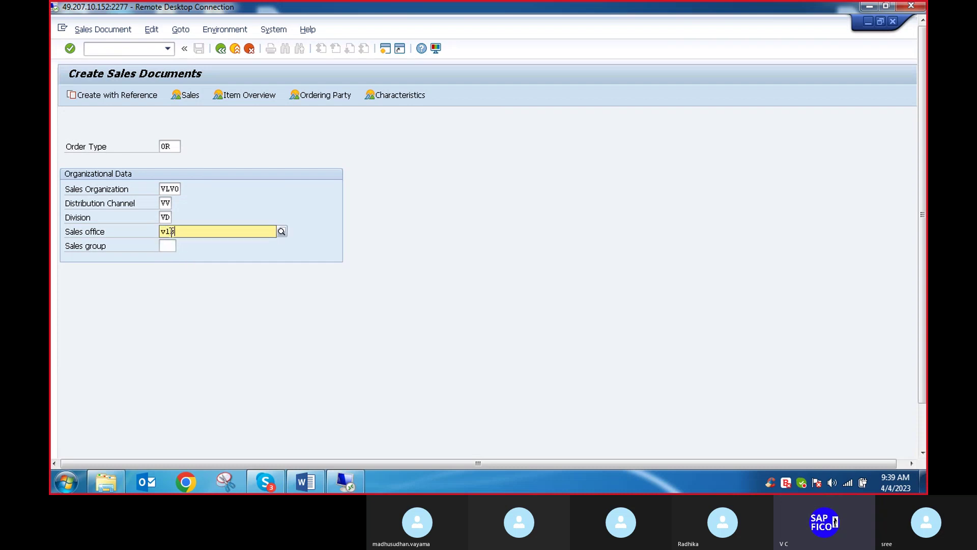
pyautogui.click(172, 255)
# Set the sales group to VLV and continue to the standard order overview
pyautogui.click(169, 245)
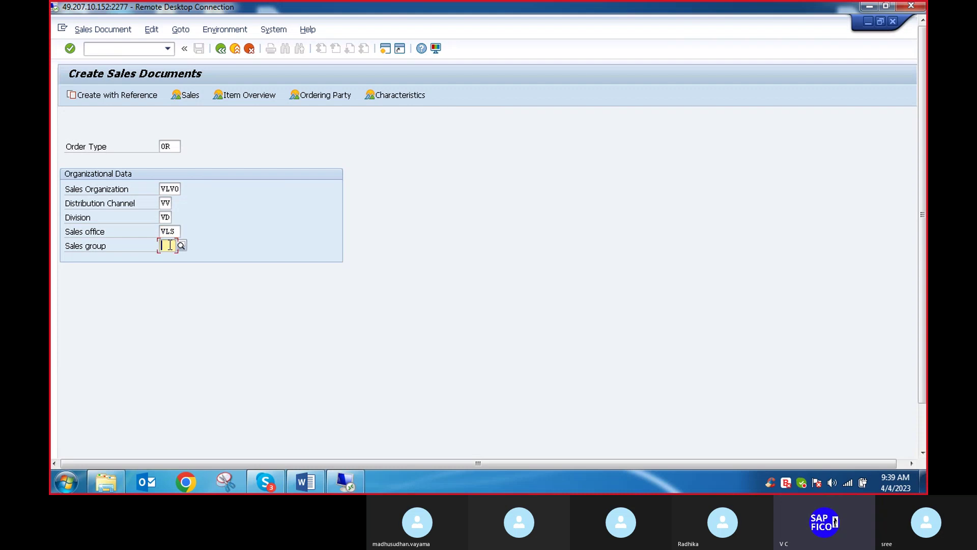
pyautogui.write('vl')
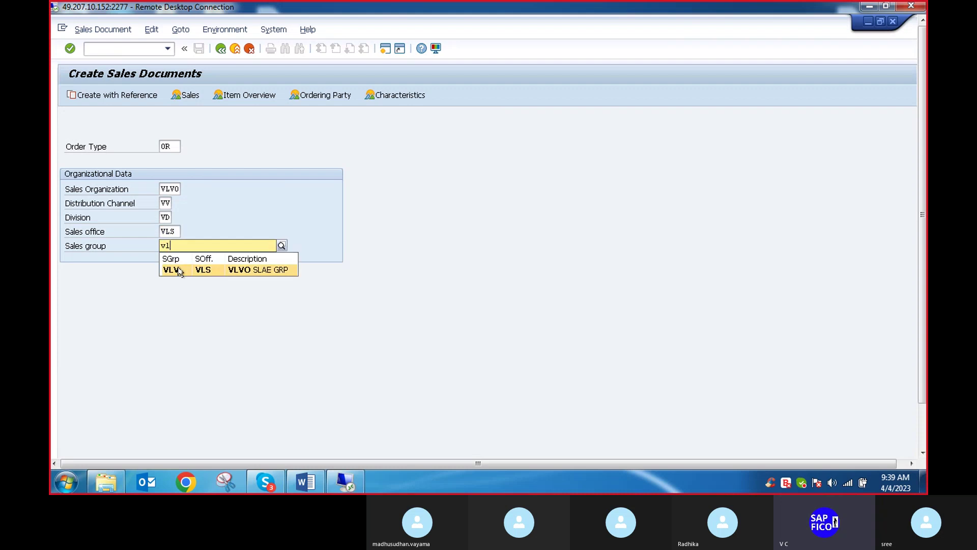
pyautogui.click(183, 270)
pyautogui.press('Return')
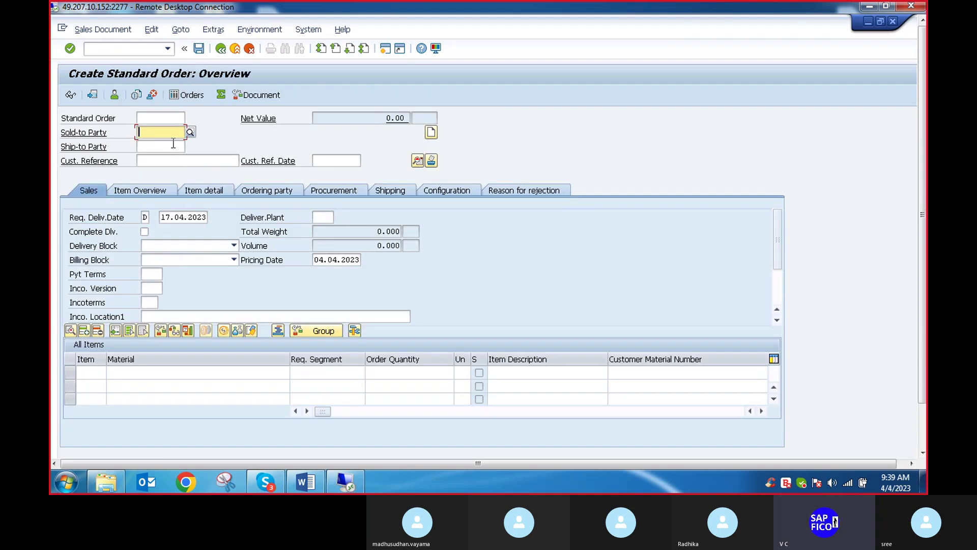
# Look up customer KIA within the sales area as sold-to party and copy its customer number into the ship-to party
pyautogui.click(190, 132)
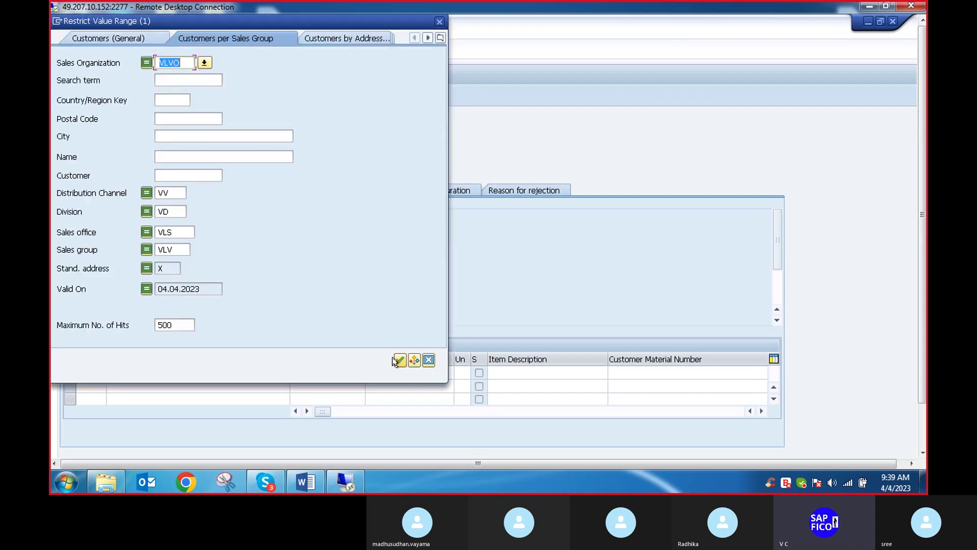
pyautogui.click(400, 361)
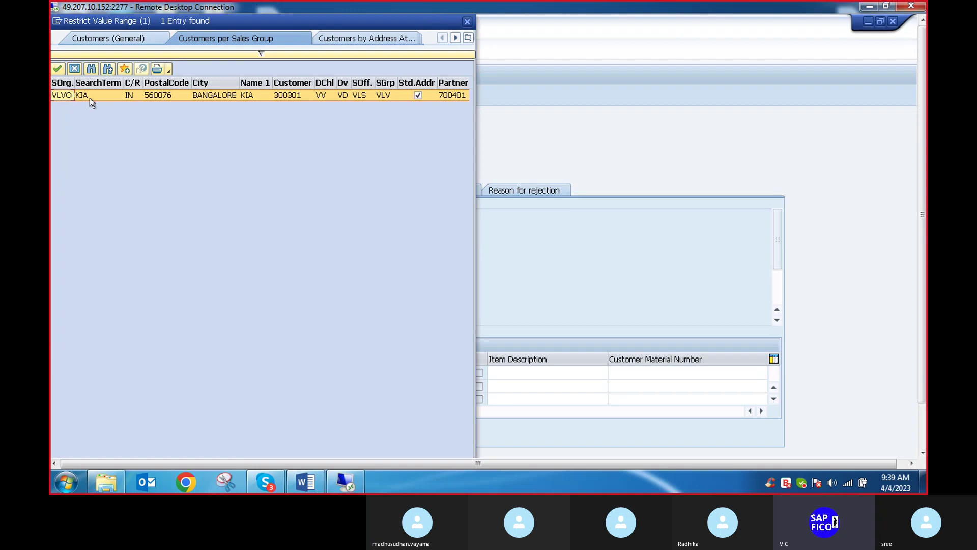
pyautogui.doubleClick(90, 97)
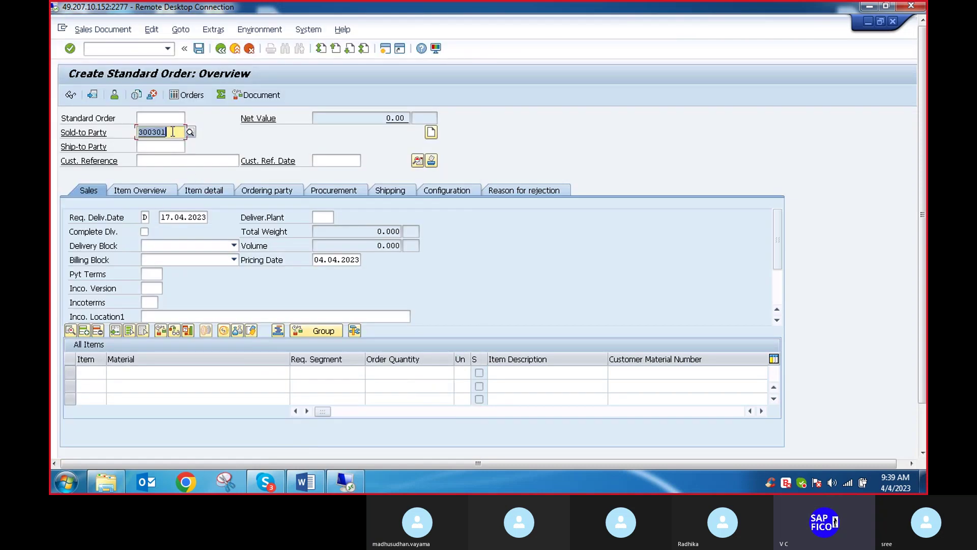
pyautogui.moveTo(173, 132); pyautogui.dragTo(129, 133)
pyautogui.hotkey('ctrl', 'c')
pyautogui.click(156, 146)
pyautogui.hotkey('ctrl', 'v')
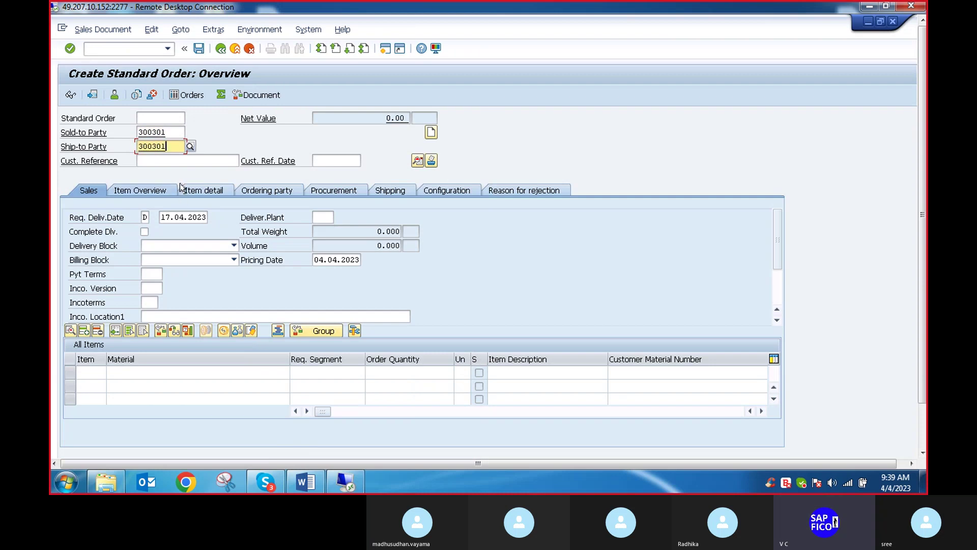
# Enter 1 as the customer reference and select VLVO (MAIN PLANT) as the delivering plant
pyautogui.click(148, 162)
pyautogui.write('1')
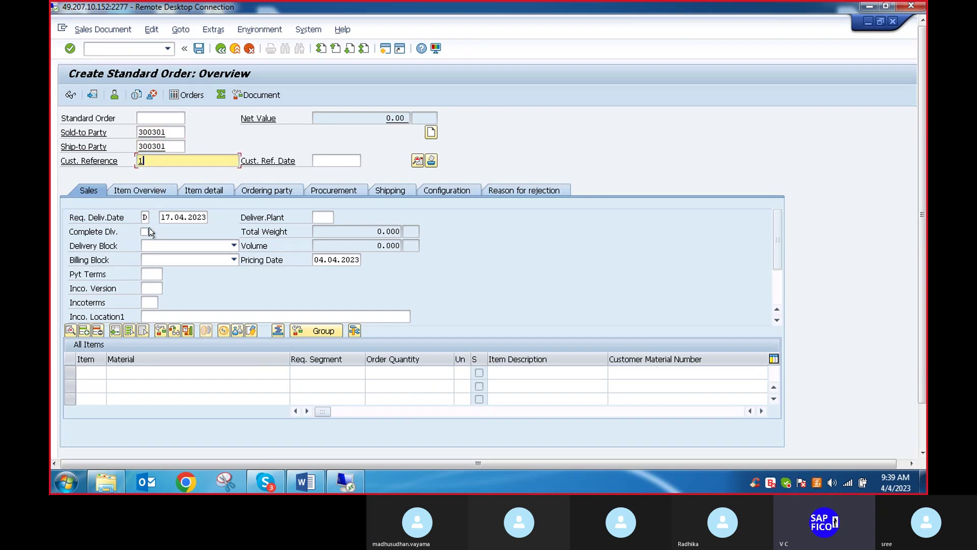
pyautogui.click(322, 217)
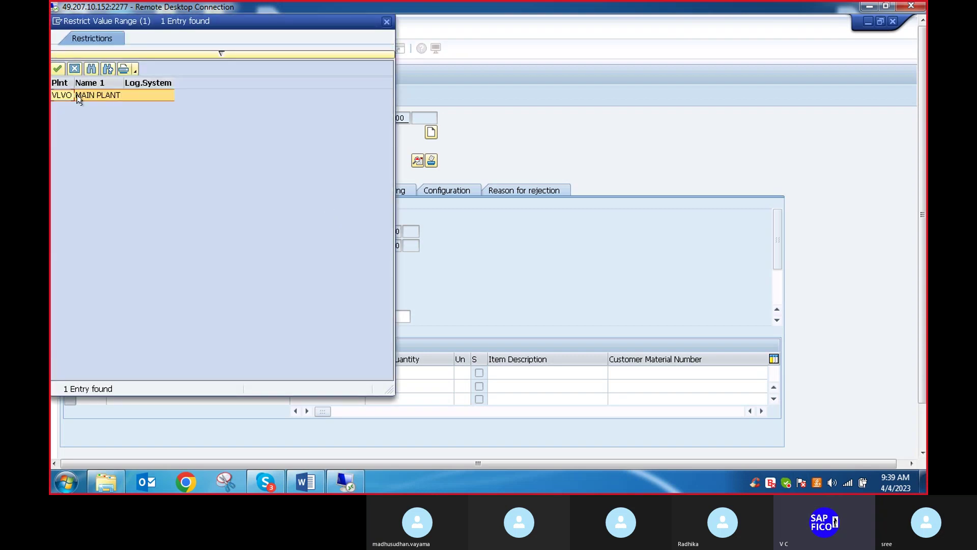
pyautogui.doubleClick(79, 98)
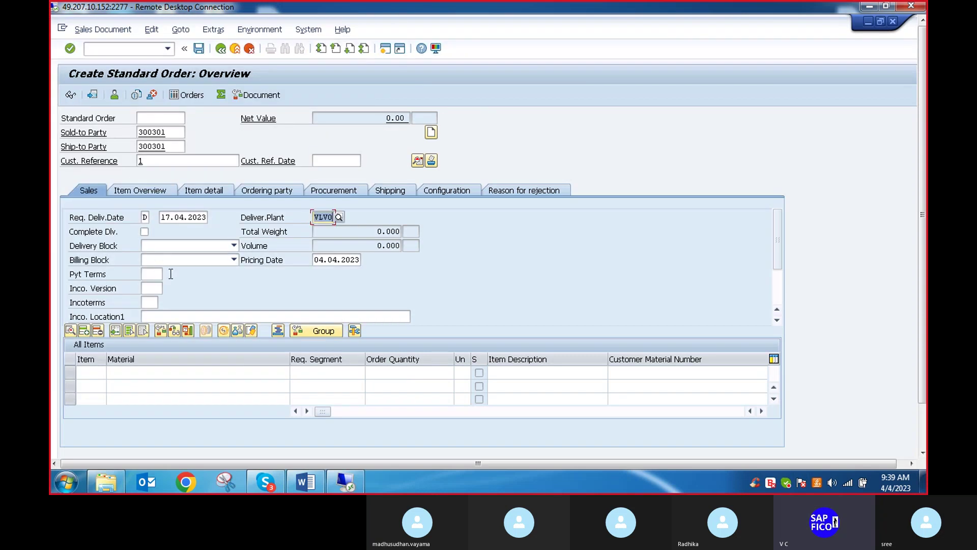
# Set the payment terms to 0001, payable immediately due net
pyautogui.click(153, 277)
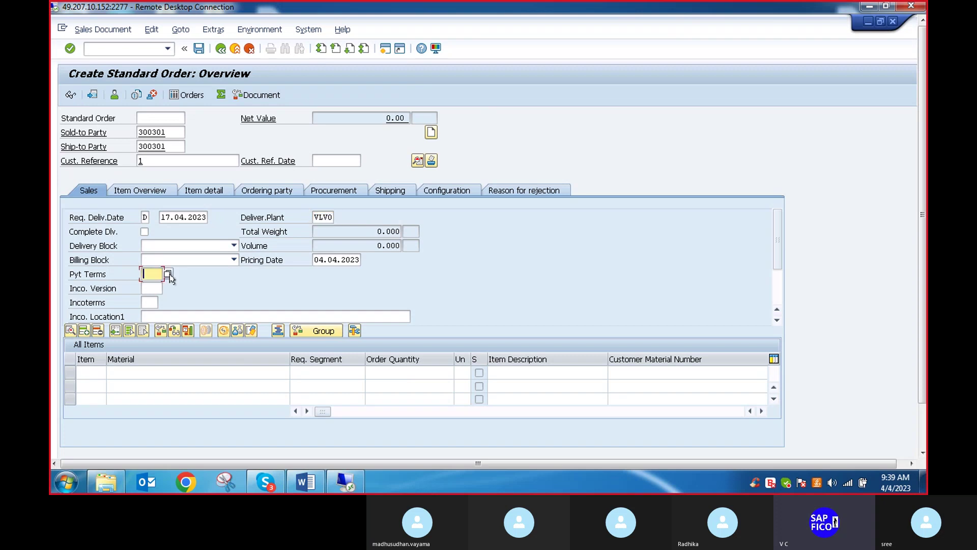
pyautogui.click(168, 275)
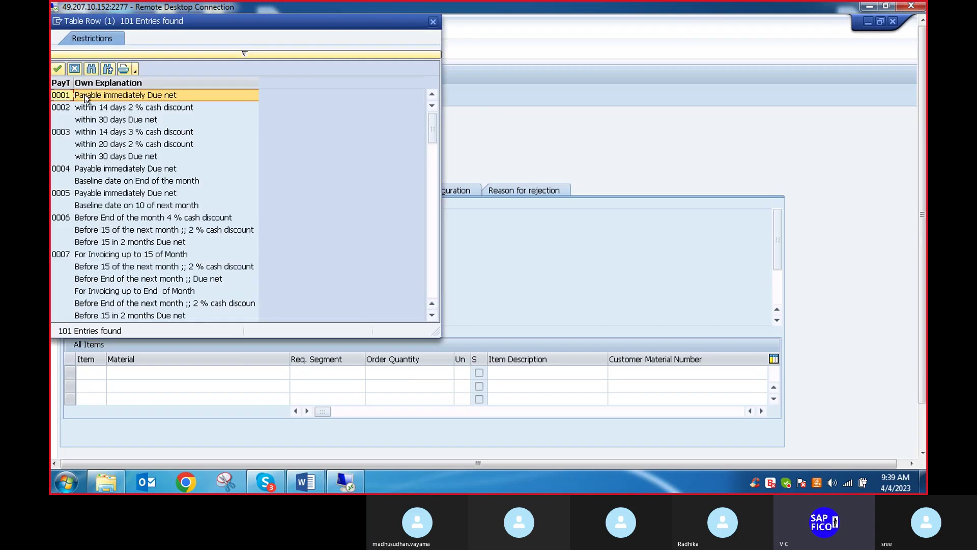
pyautogui.doubleClick(88, 96)
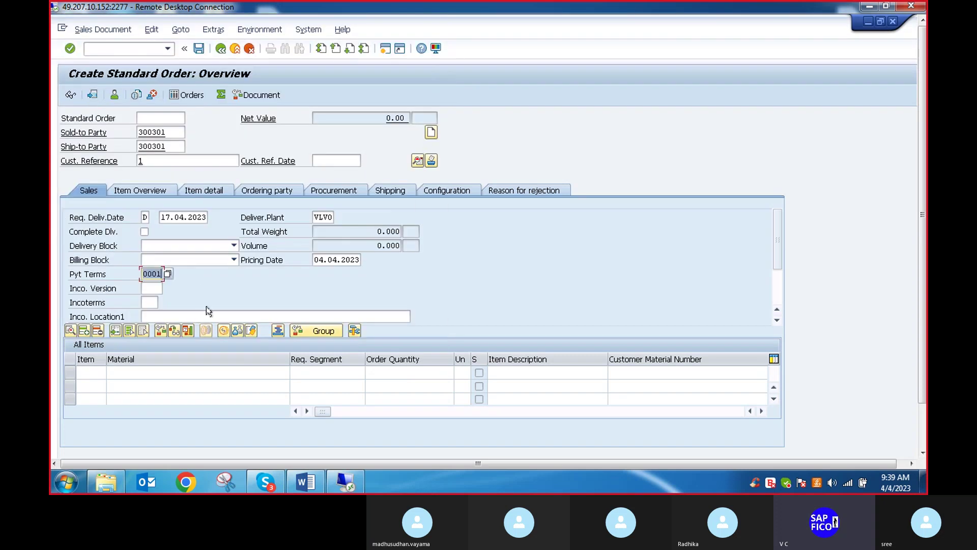
# Set the Incoterms to CIF and enter hyd as Incoterms location 1
pyautogui.click(148, 302)
pyautogui.write('c')
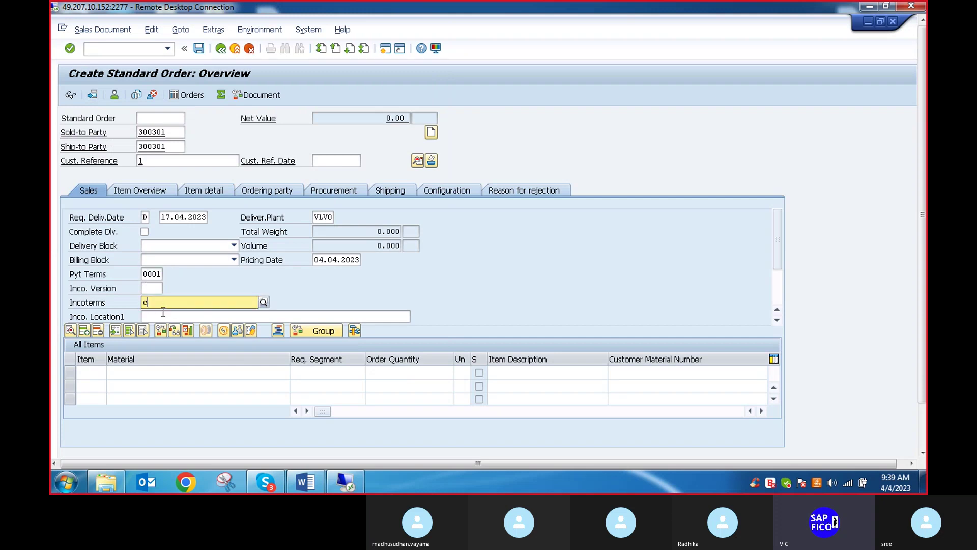
pyautogui.click(162, 339)
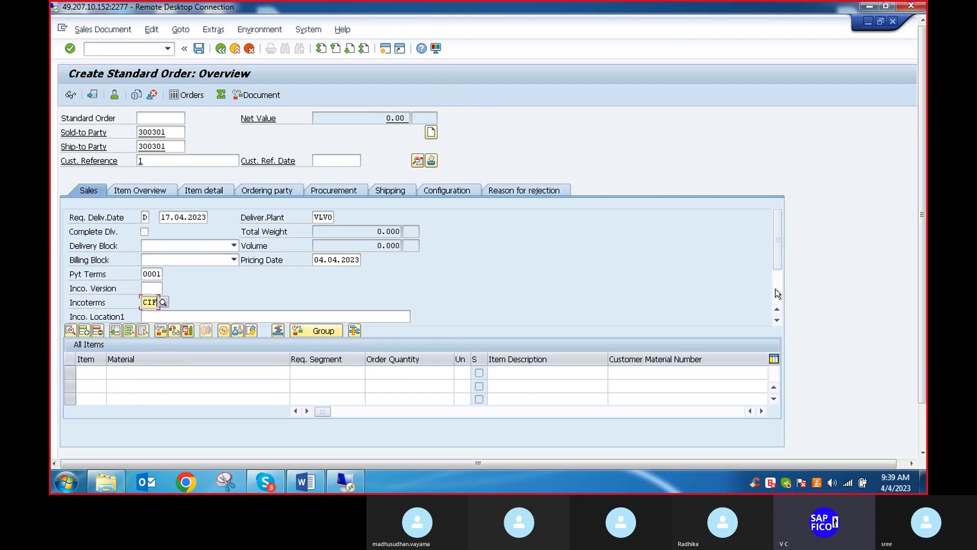
pyautogui.scroll(-3, 299, 276)
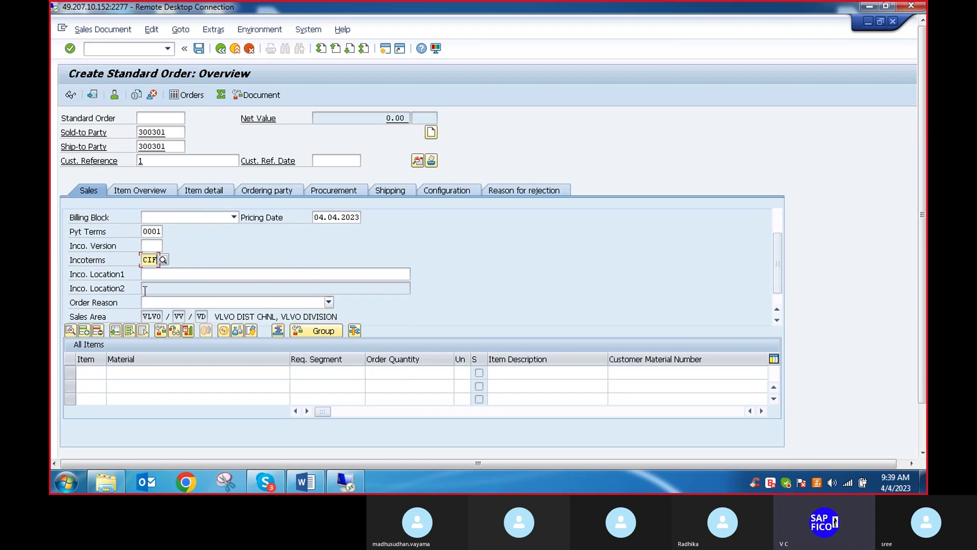
pyautogui.click(167, 276)
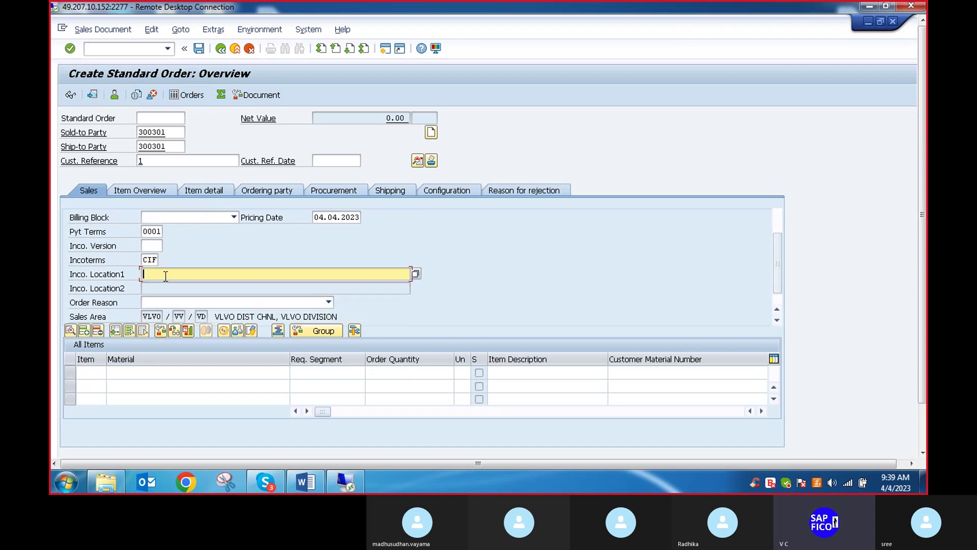
pyautogui.click(135, 372)
pyautogui.press('BackSpace')
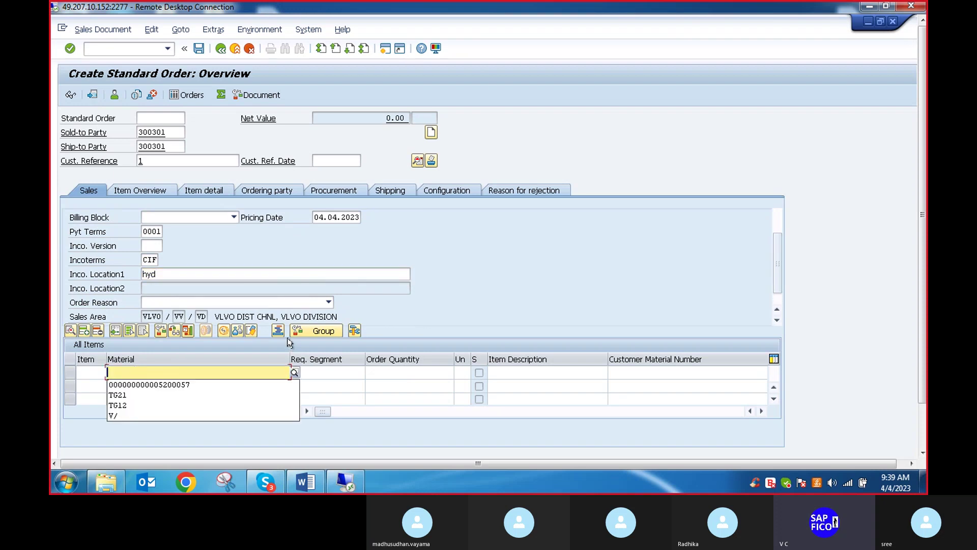
pyautogui.click(138, 386)
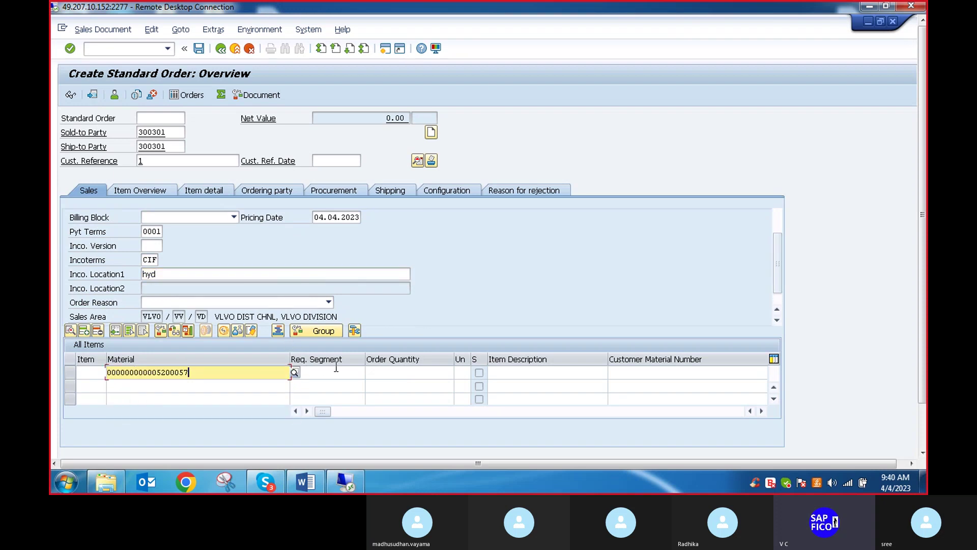
pyautogui.click(409, 372)
pyautogui.write('1')
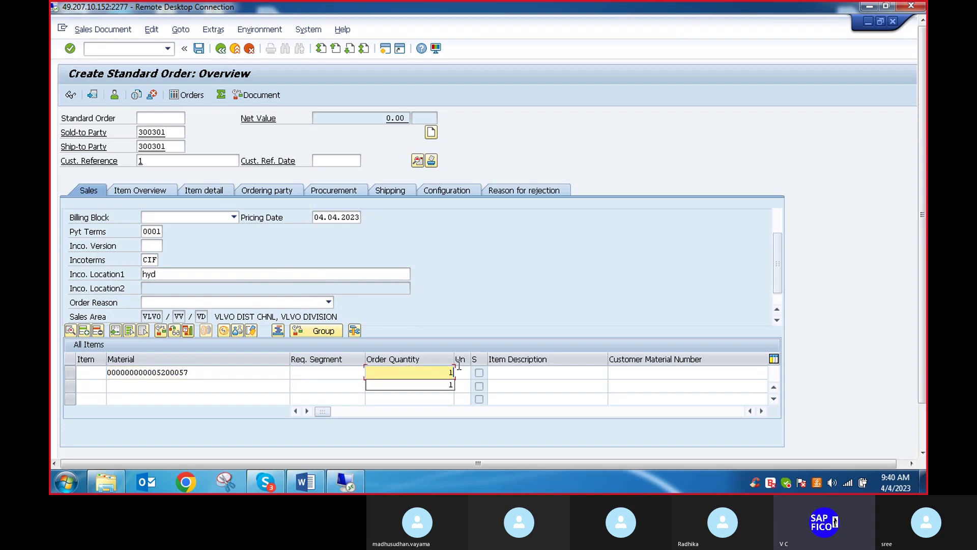
pyautogui.press('Return')
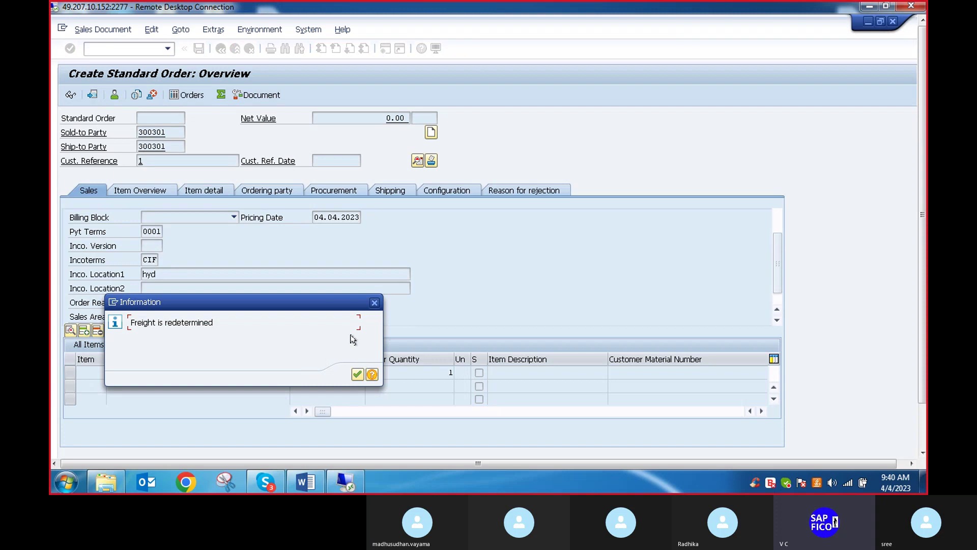
pyautogui.click(357, 374)
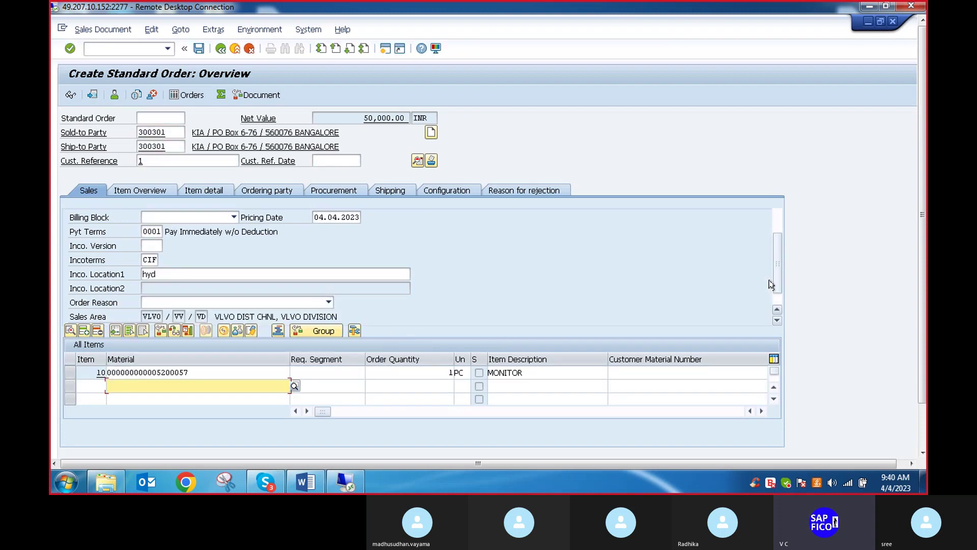
# Dismiss the CCleaner alert and examine the order's item overview
pyautogui.scroll(-2, 923, 323)
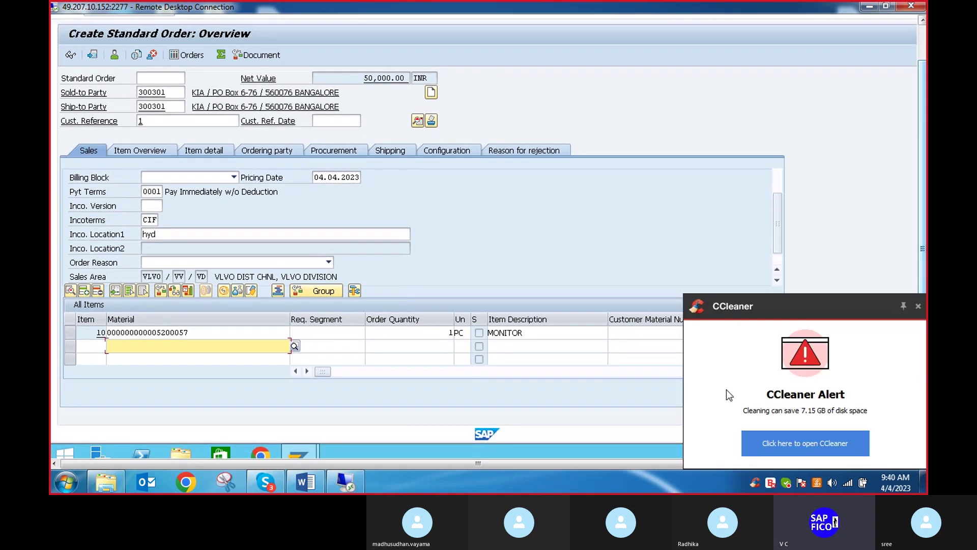
pyautogui.click(919, 307)
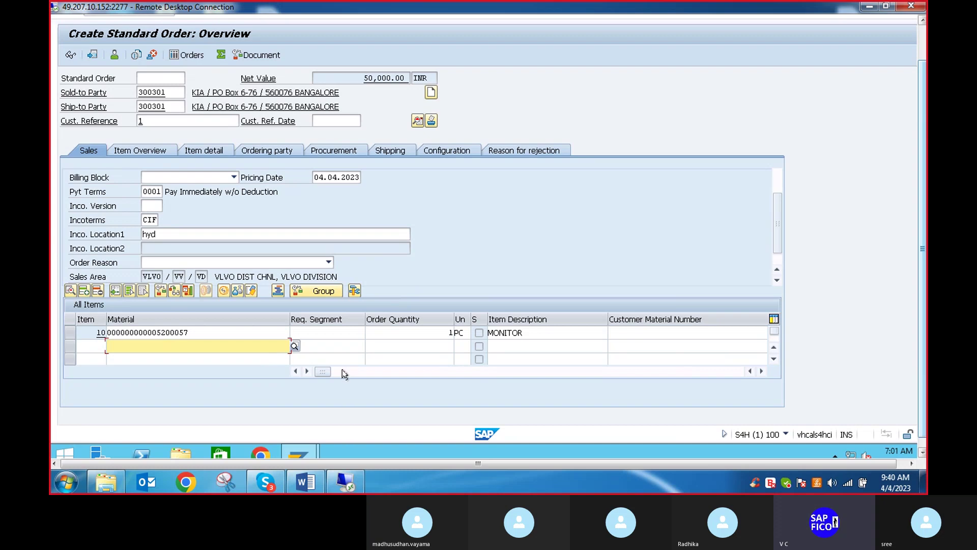
pyautogui.moveTo(323, 371); pyautogui.dragTo(300, 392)
pyautogui.click(132, 154)
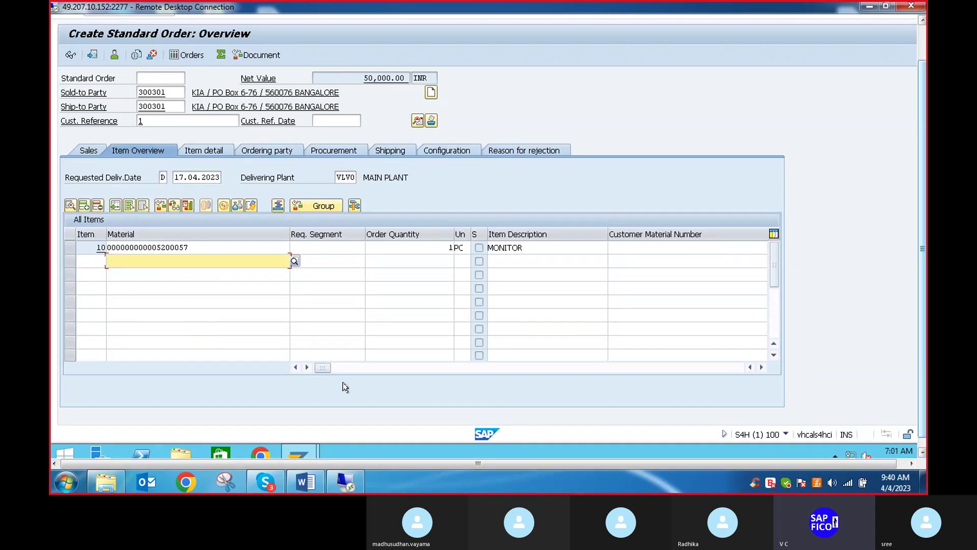
pyautogui.moveTo(321, 367)
pyautogui.mouseDown()
pyautogui.moveTo(564, 368)
pyautogui.moveTo(331, 368)
pyautogui.mouseUp()
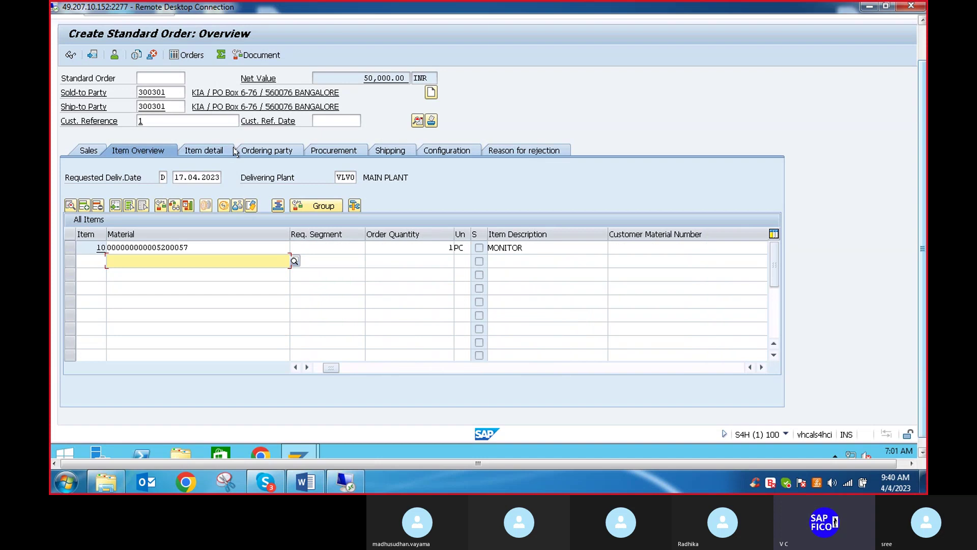
# Examine the order's shipping data across all columns of the item table
pyautogui.click(390, 150)
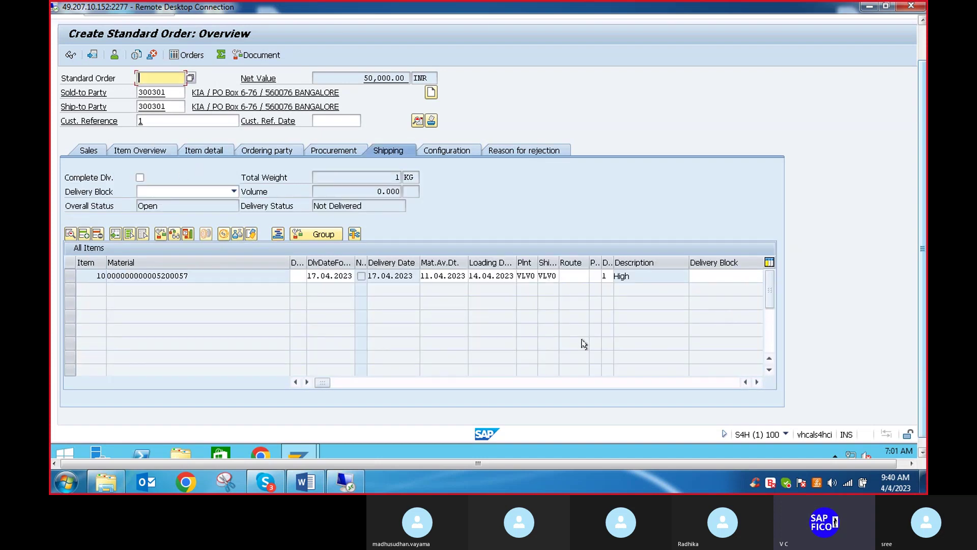
pyautogui.click(757, 383)
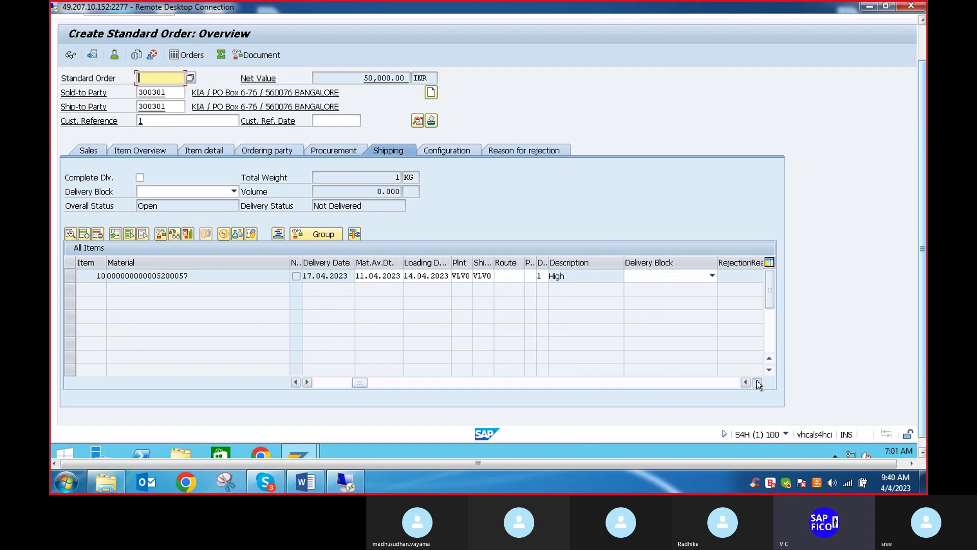
pyautogui.click(758, 383)
pyautogui.click(758, 382)
pyautogui.click(757, 382)
pyautogui.click(758, 382)
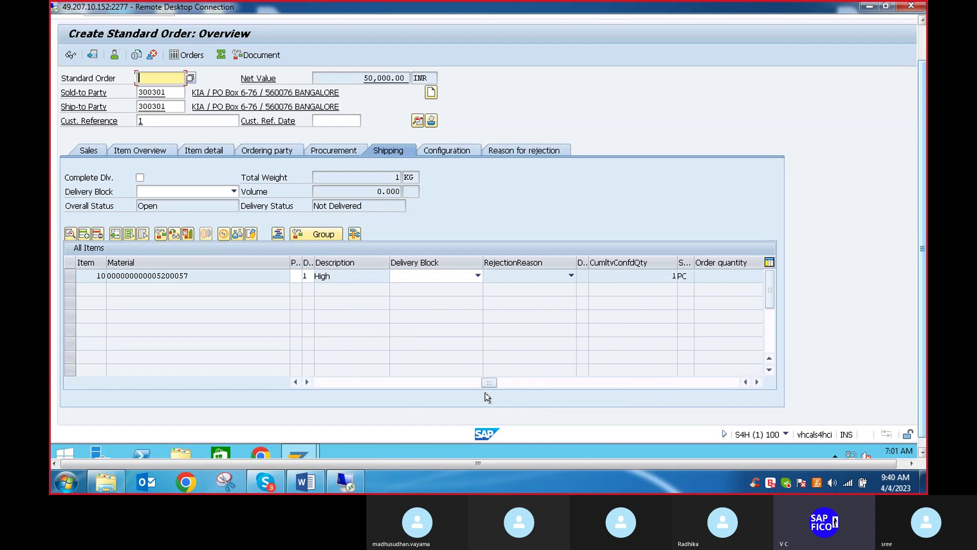
pyautogui.moveTo(492, 381); pyautogui.dragTo(335, 381)
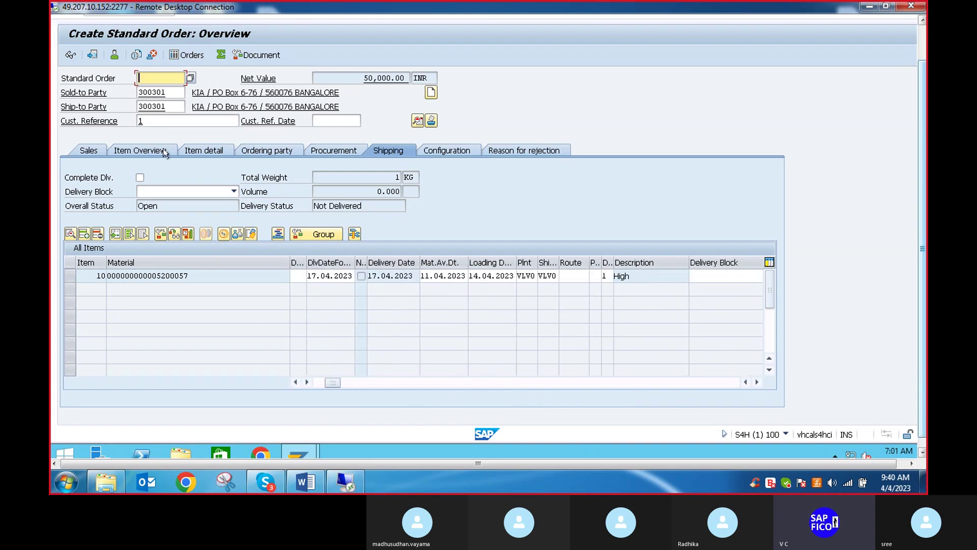
# Review the order's sales data and item overview, and recheck the item's shipping columns through to the delivery block status
pyautogui.click(84, 152)
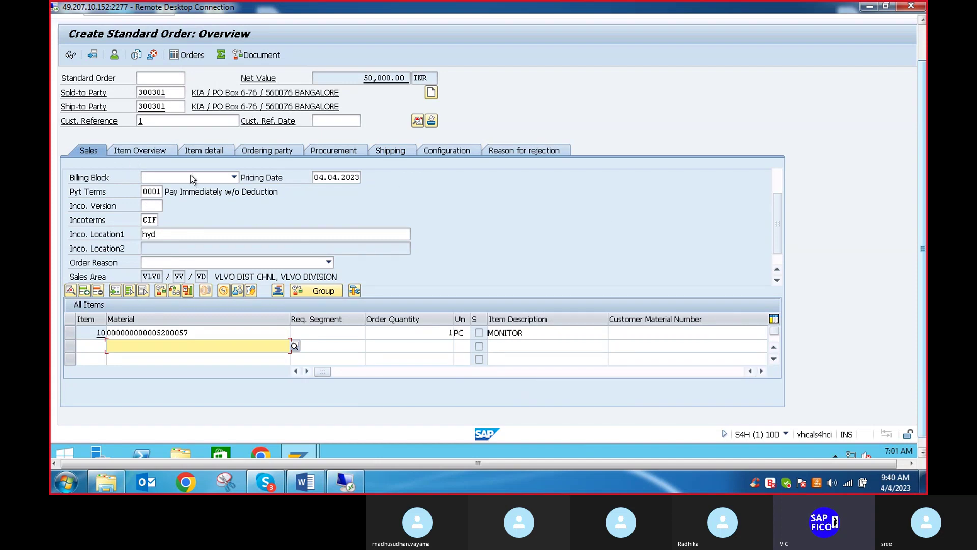
pyautogui.click(120, 151)
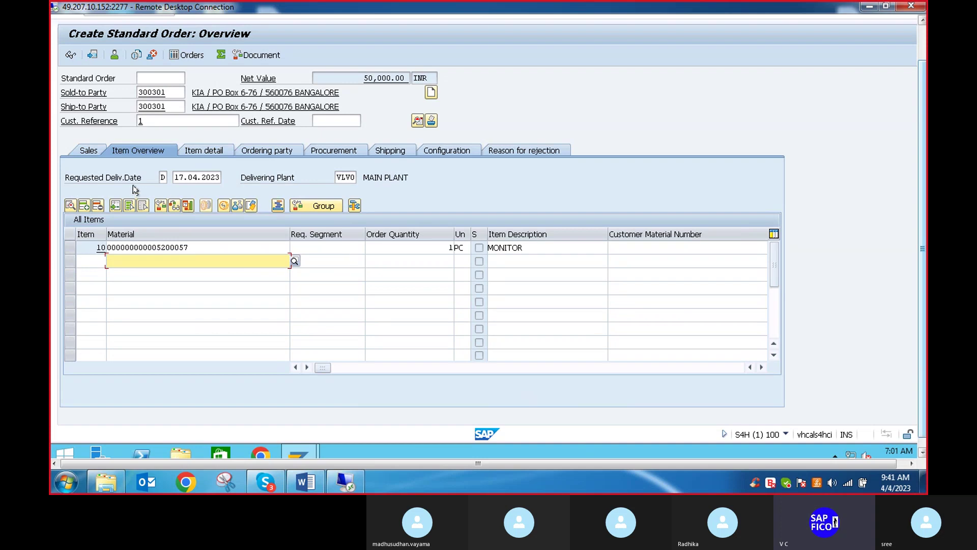
pyautogui.click(387, 151)
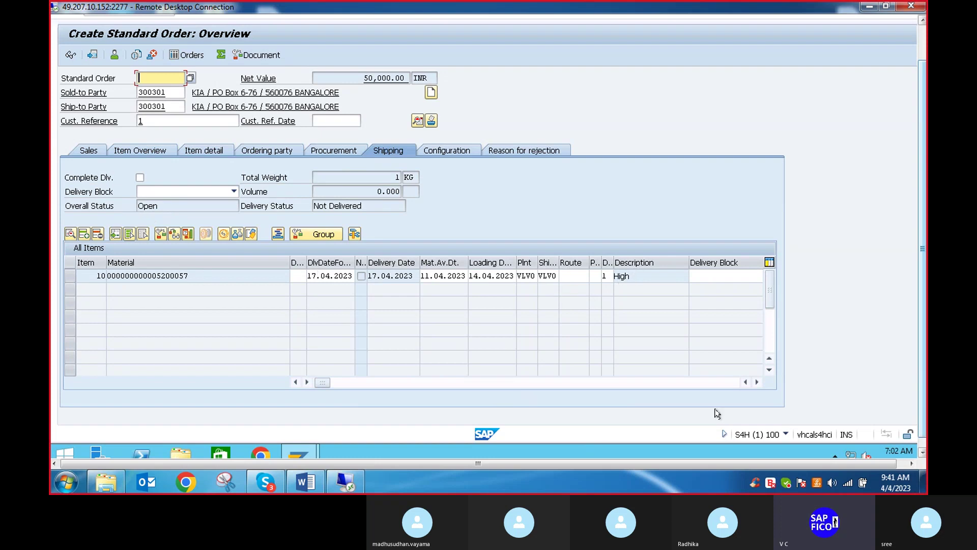
pyautogui.click(757, 382)
pyautogui.click(757, 382)
pyautogui.click(757, 382)
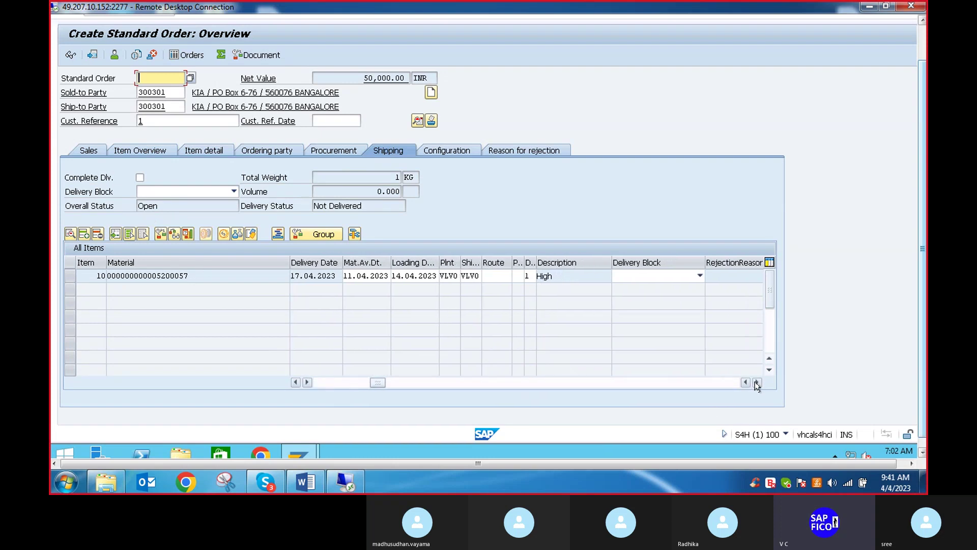
pyautogui.click(757, 382)
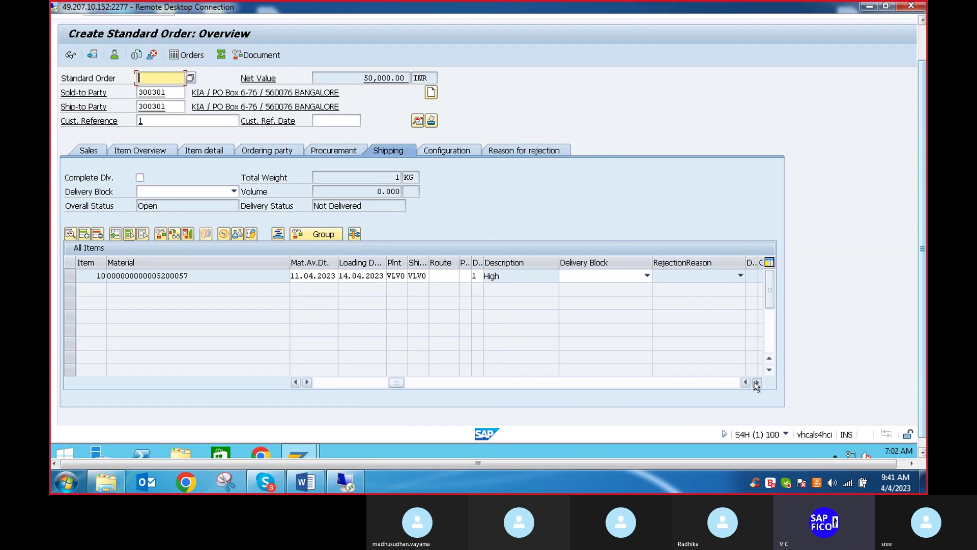
pyautogui.click(757, 382)
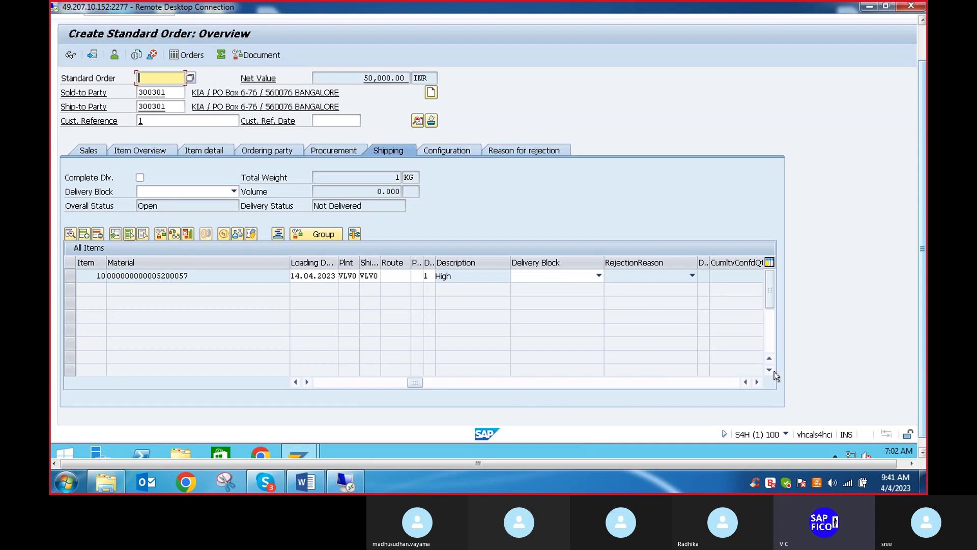
pyautogui.click(756, 382)
pyautogui.click(756, 382)
pyautogui.click(756, 382)
pyautogui.click(756, 382)
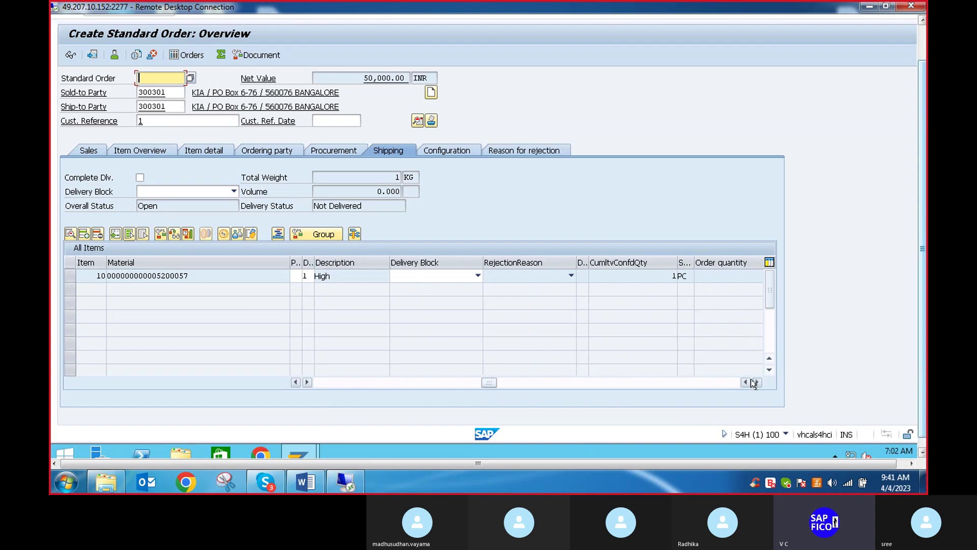
pyautogui.click(756, 381)
pyautogui.click(756, 382)
pyautogui.click(756, 382)
pyautogui.click(756, 382)
pyautogui.click(756, 382)
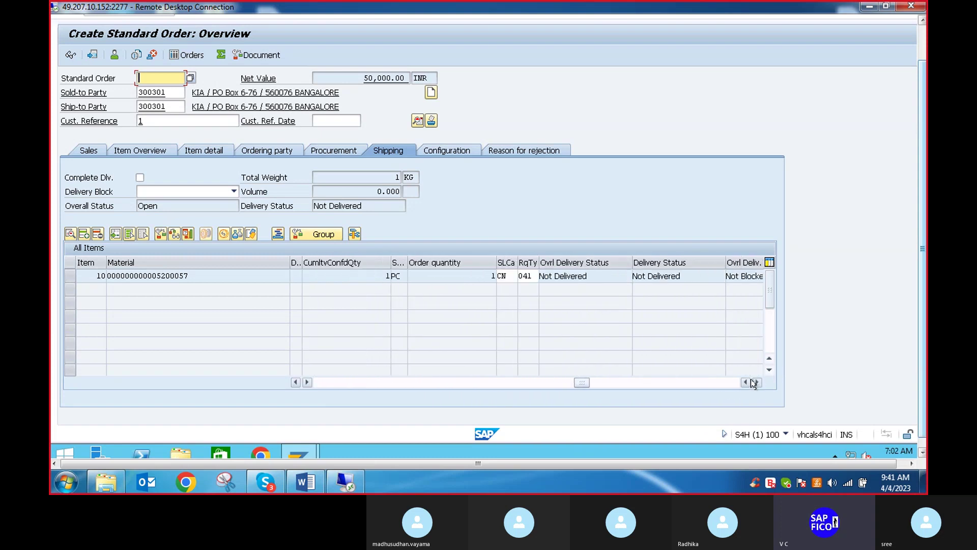
pyautogui.click(756, 381)
pyautogui.click(756, 381)
pyautogui.click(756, 382)
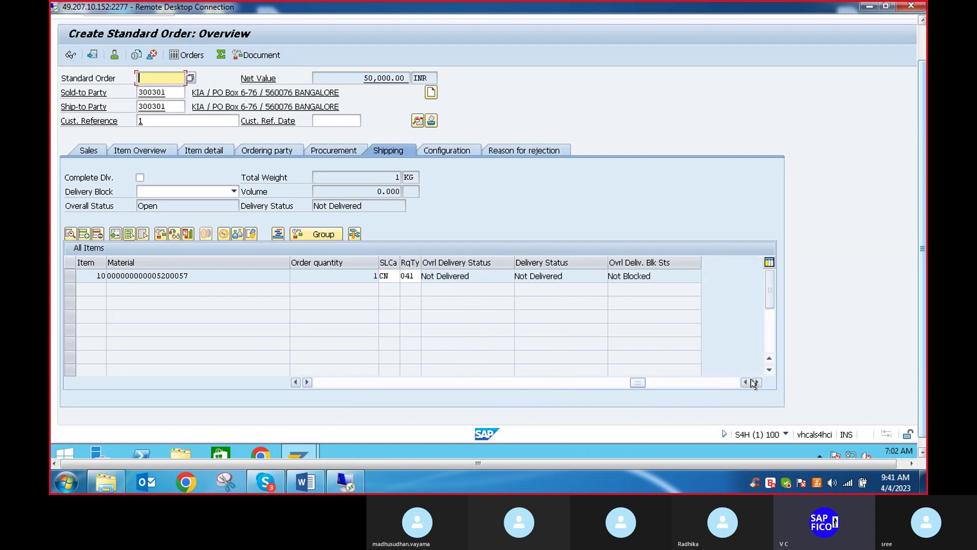
pyautogui.click(756, 382)
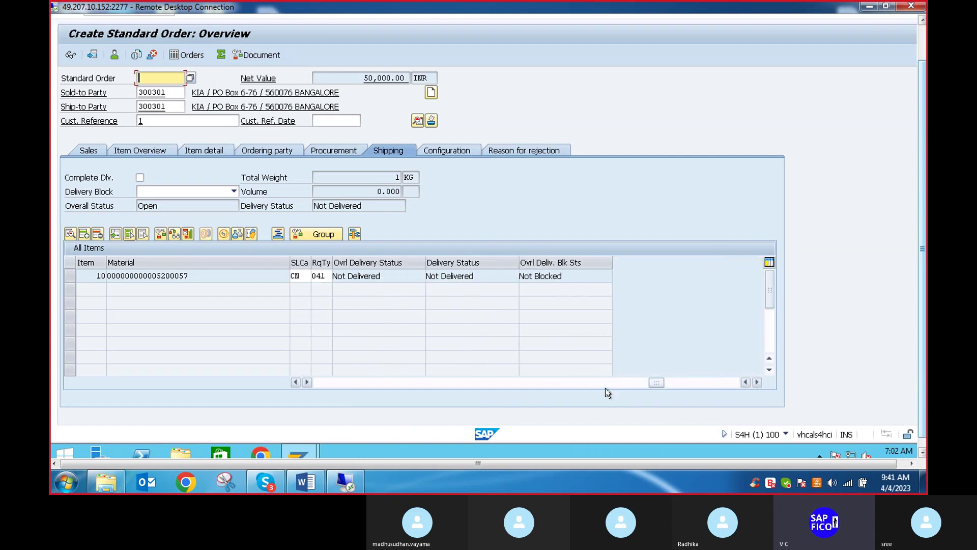
pyautogui.moveTo(606, 389); pyautogui.dragTo(283, 415)
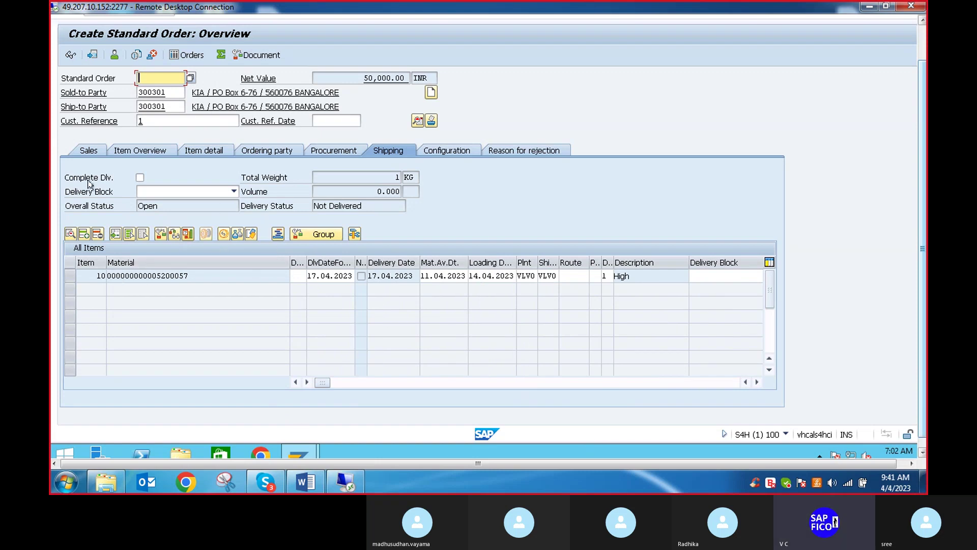
# Examine the item category of the MONITOR item in the sales data and the list of possible categories
pyautogui.click(86, 151)
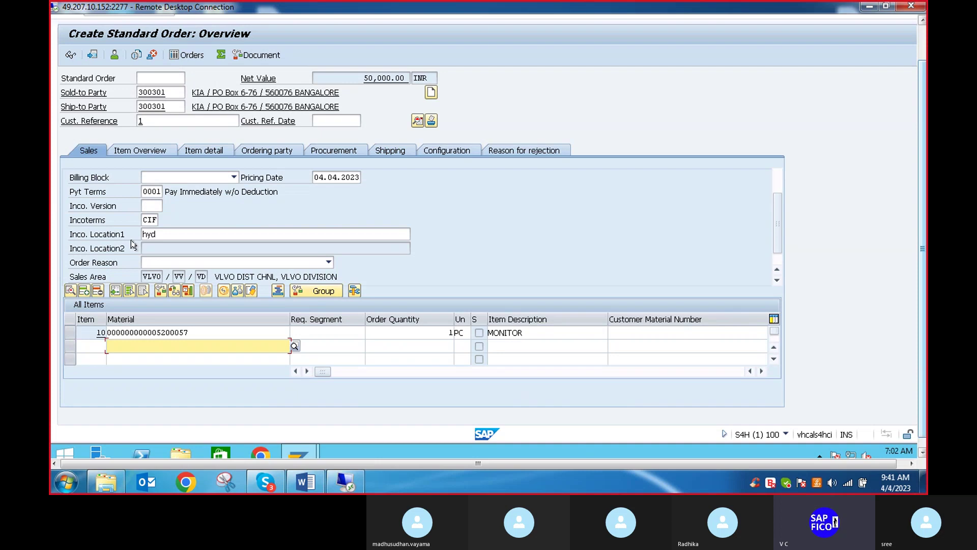
pyautogui.click(762, 371)
pyautogui.click(762, 371)
pyautogui.click(763, 371)
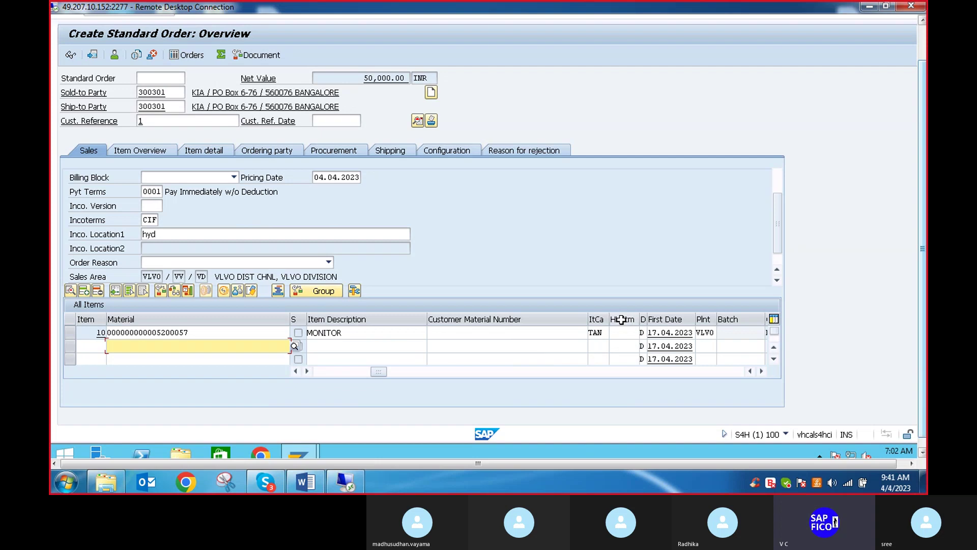
pyautogui.click(603, 333)
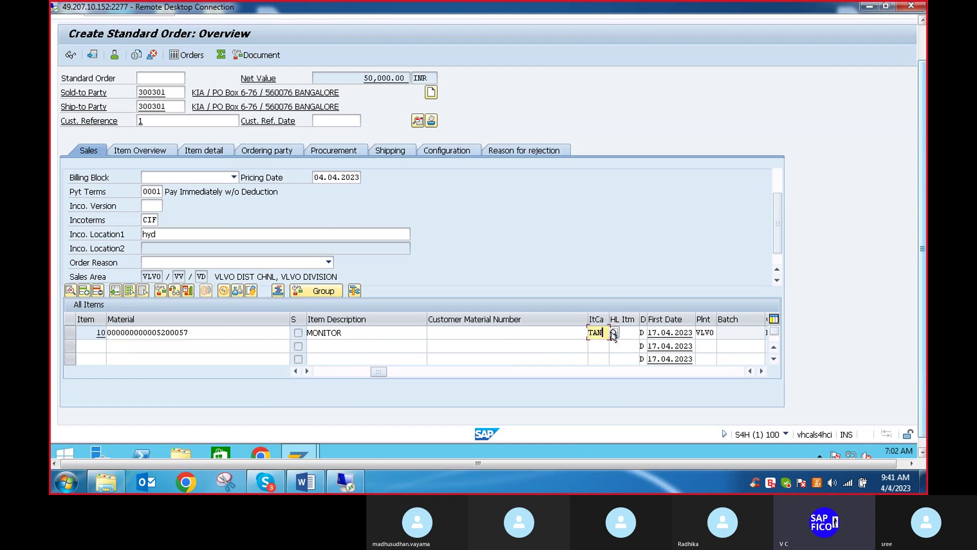
pyautogui.click(615, 333)
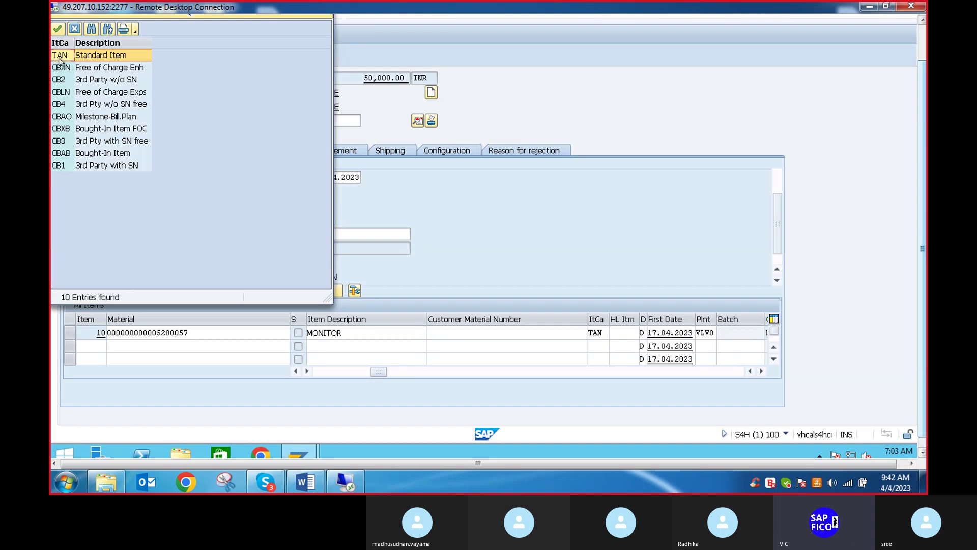
pyautogui.click(74, 29)
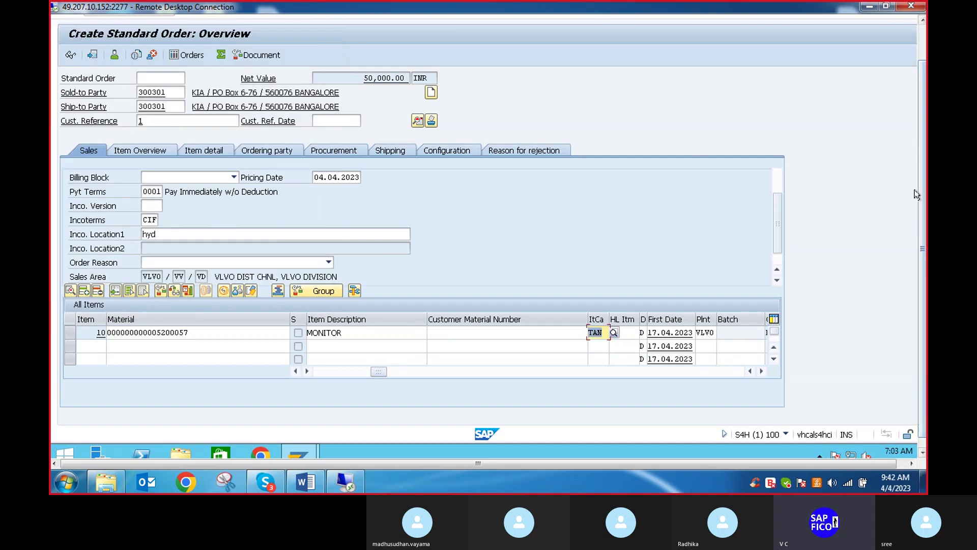
# Save the standard order and check the save message for its document number
pyautogui.moveTo(923, 145); pyautogui.dragTo(924, 94)
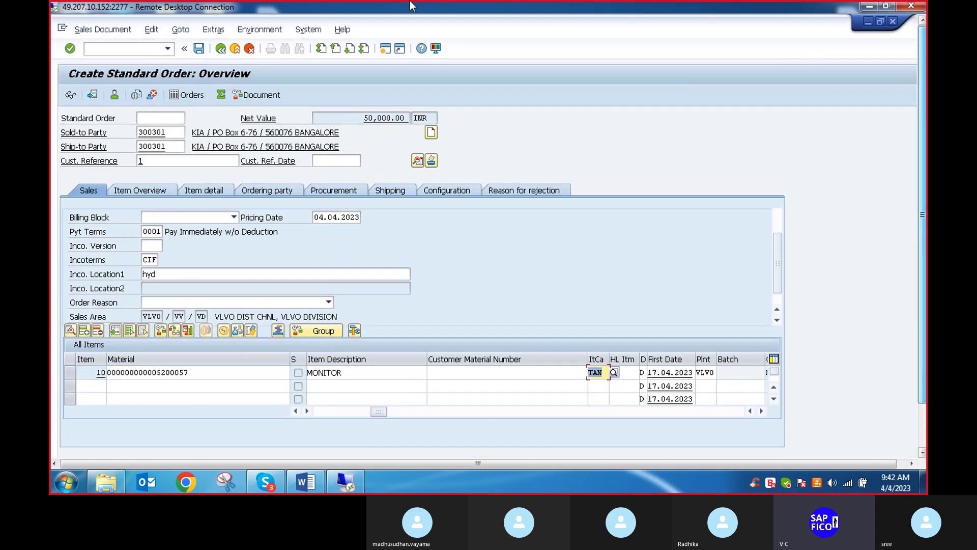
pyautogui.click(198, 49)
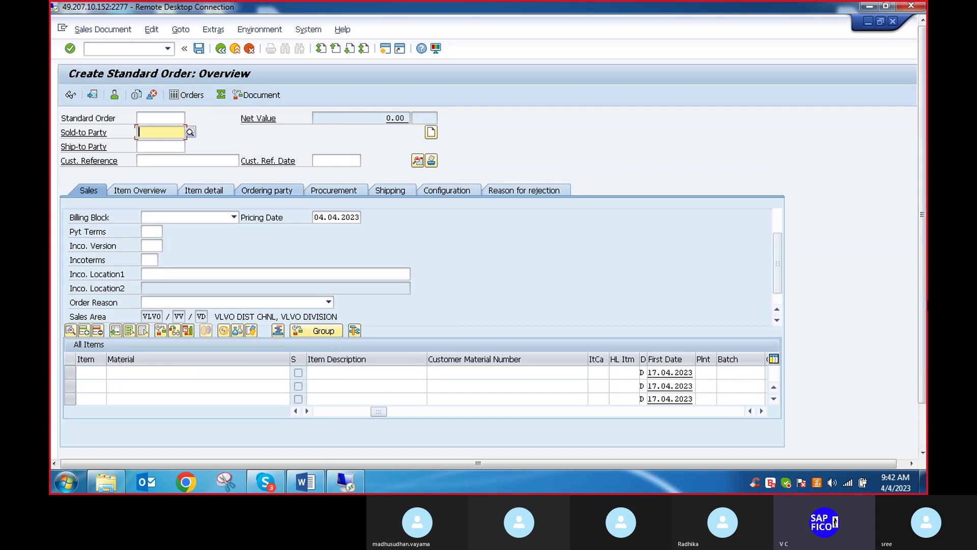
pyautogui.click(924, 352)
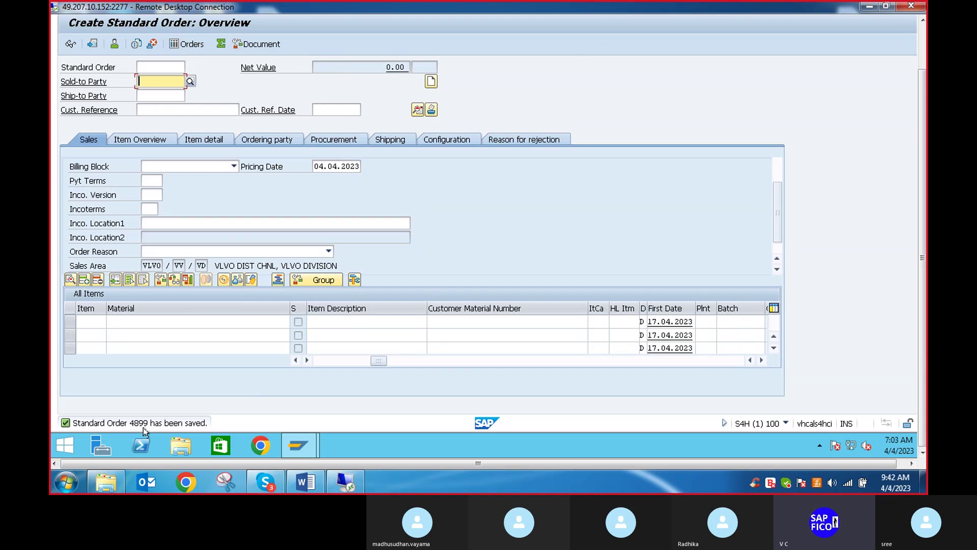
# Switch to the Word process notes and replace the old sales order number in the VA01 line with the newly saved one
pyautogui.moveTo(300, 446)
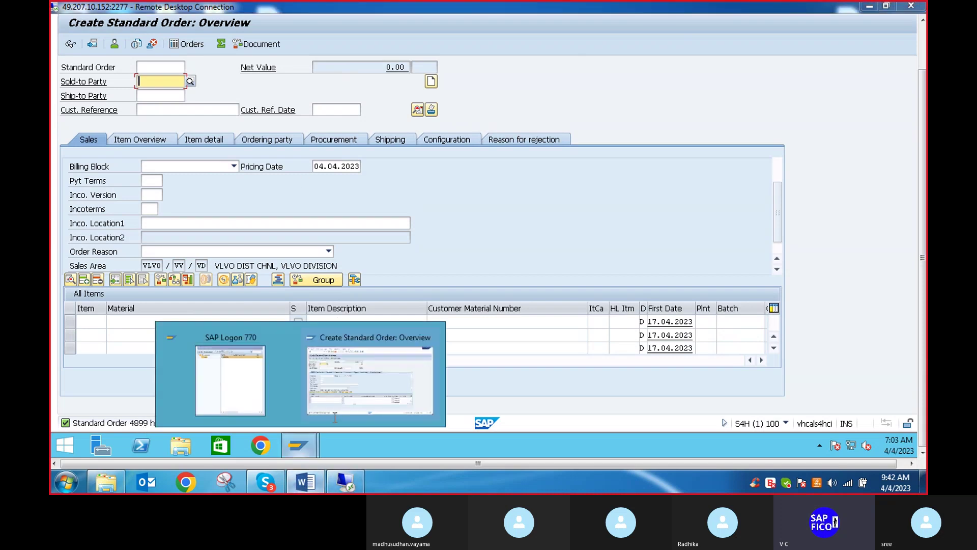
pyautogui.click(306, 482)
pyautogui.scroll(-9, 462, 371)
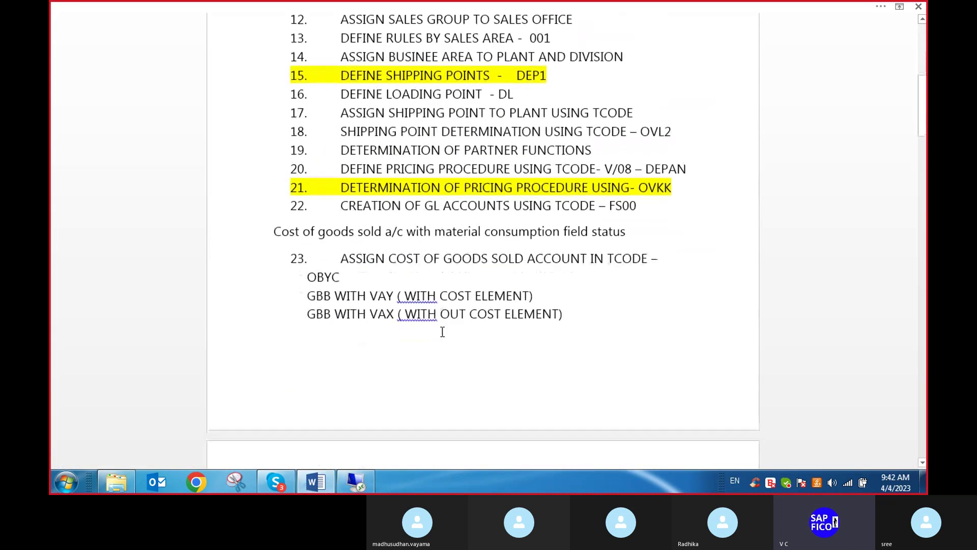
pyautogui.scroll(-15, 442, 332)
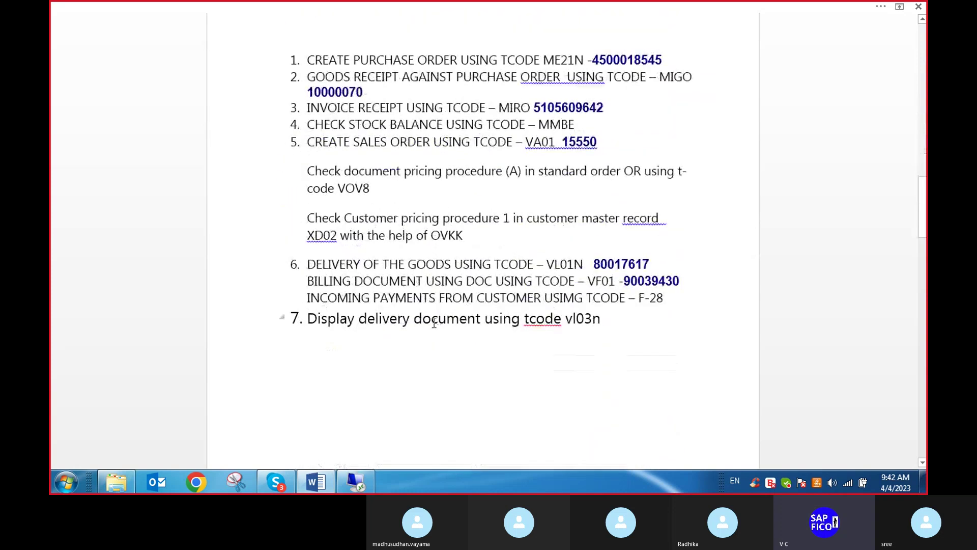
pyautogui.scroll(-7, 372, 280)
pyautogui.scroll(3, 376, 279)
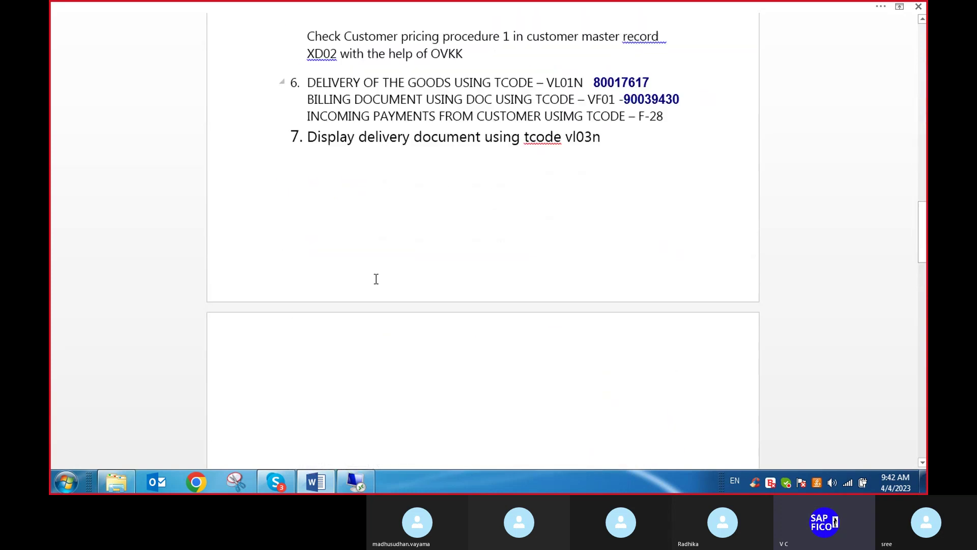
pyautogui.scroll(10, 376, 279)
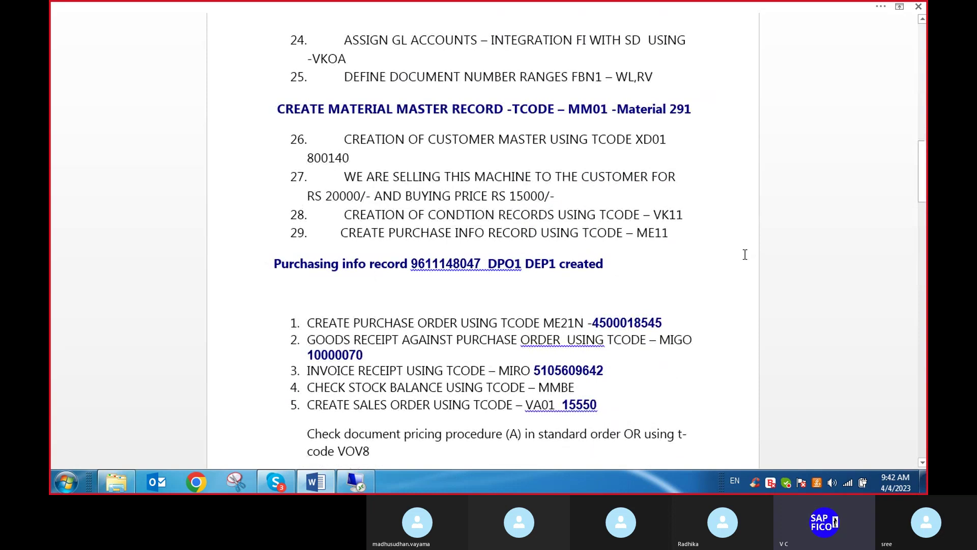
pyautogui.scroll(-1, 593, 389)
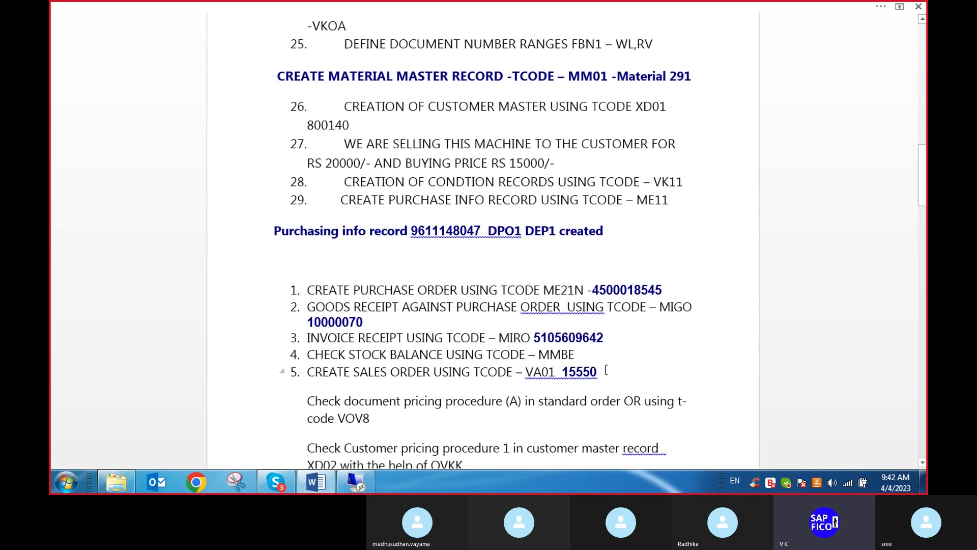
pyautogui.click(603, 372)
pyautogui.press('BackSpace')
pyautogui.press('BackSpace')
pyautogui.press('BackSpace')
pyautogui.press('BackSpace')
pyautogui.press('BackSpace')
pyautogui.write('4899')
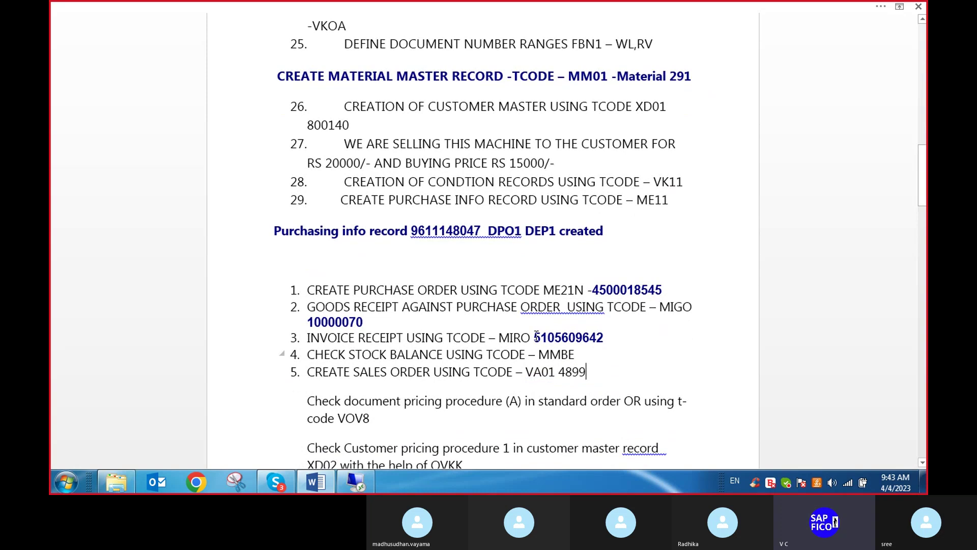
# Check the delivery step in the notes, return to SAP, leave order entry and open outbound delivery creation with transaction VL01N
pyautogui.scroll(-3, 529, 332)
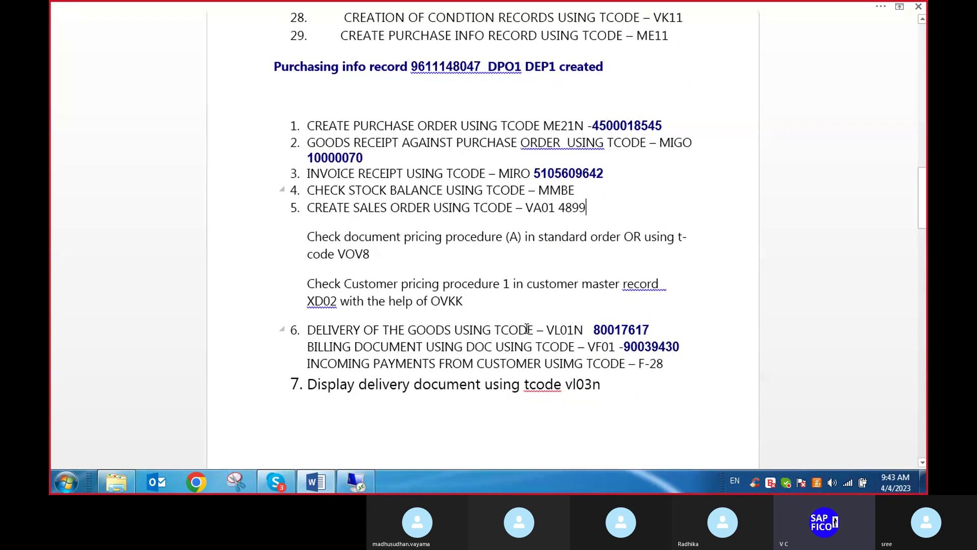
pyautogui.scroll(-2, 528, 328)
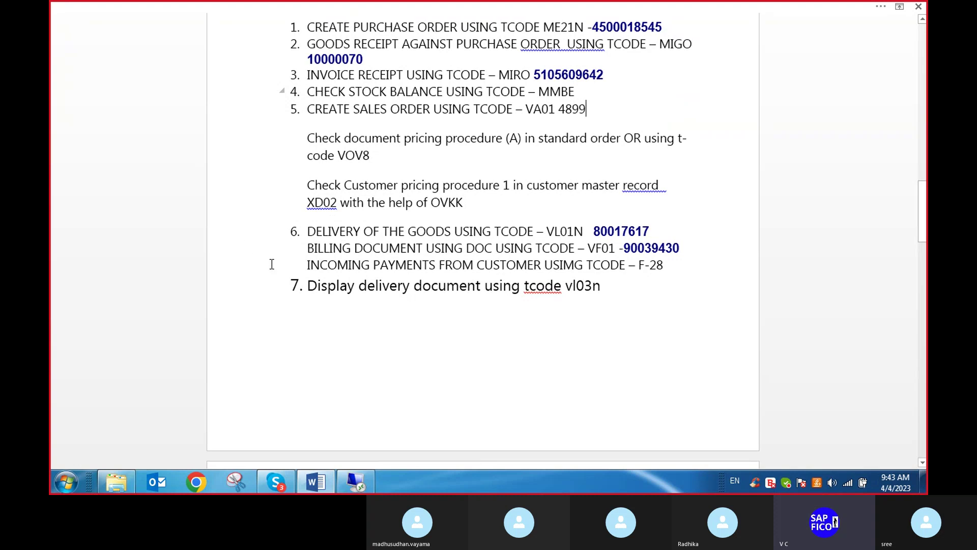
pyautogui.click(357, 481)
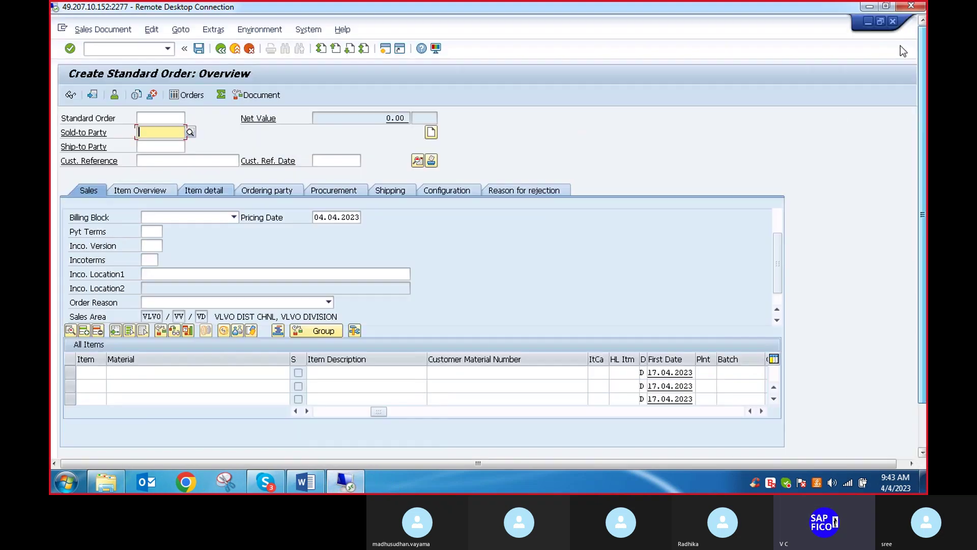
pyautogui.click(98, 50)
pyautogui.write('/n')
pyautogui.press('Return')
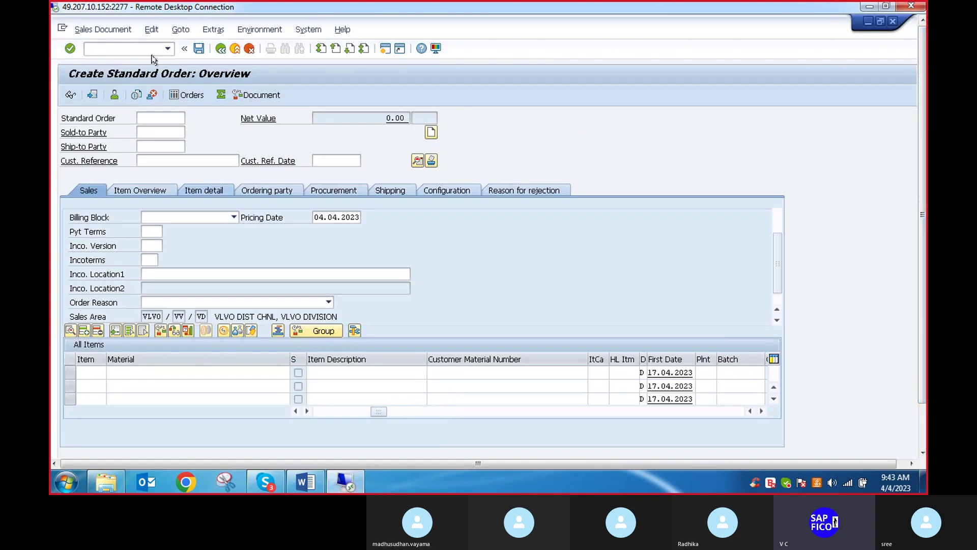
pyautogui.write('vl01')
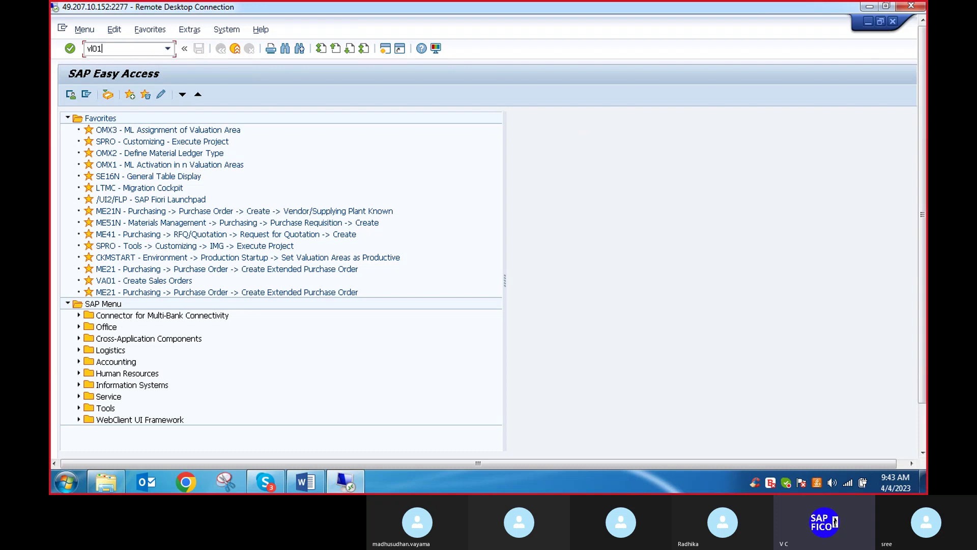
pyautogui.press('Return')
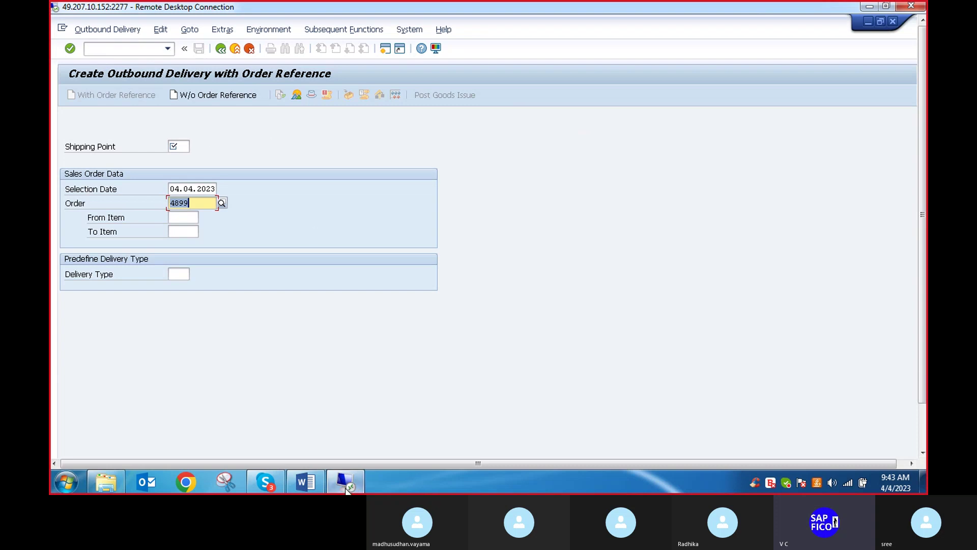
# Switch to the Skype call and toggle the microphone
pyautogui.moveTo(345, 481)
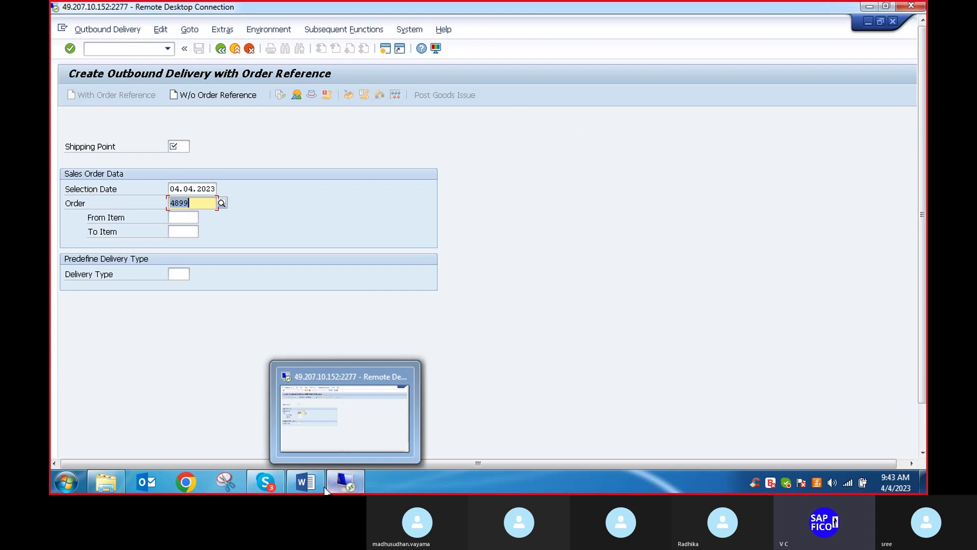
pyautogui.click(275, 484)
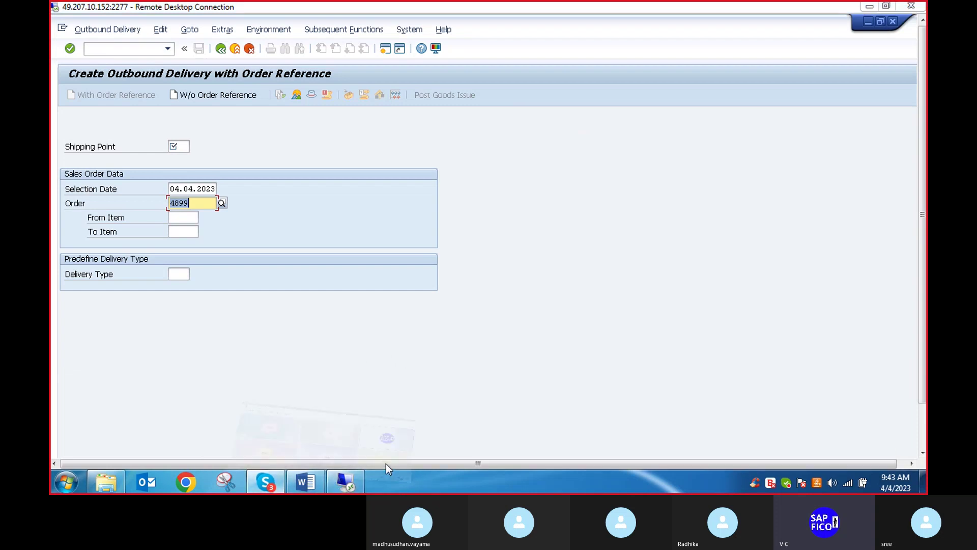
pyautogui.click(444, 448)
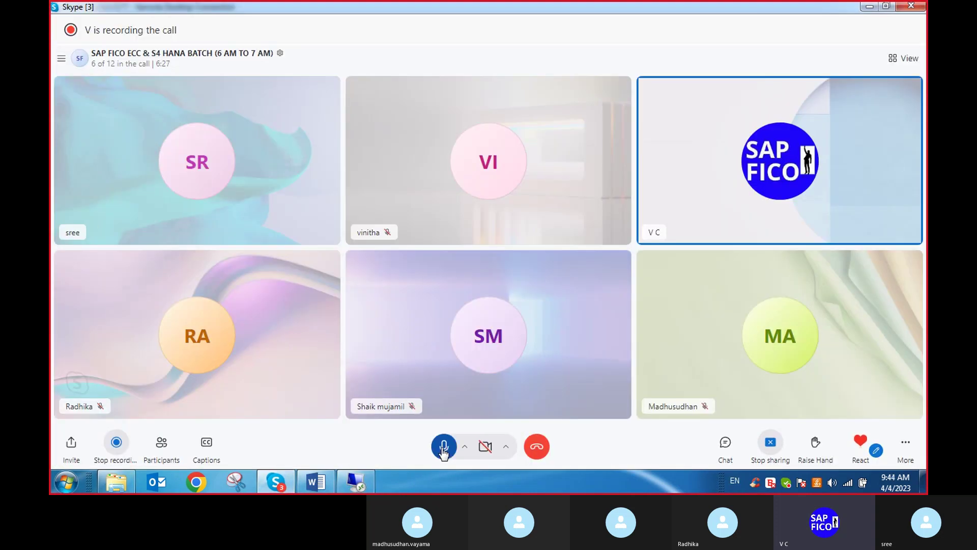
# Mute the microphone in the Skype call and switch back to the SAP remote desktop session
pyautogui.click(444, 448)
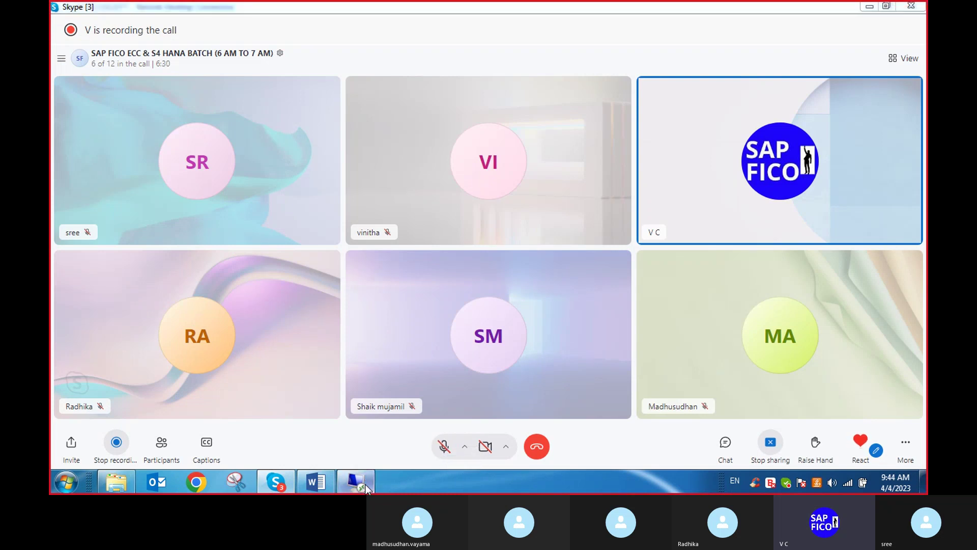
pyautogui.rightClick(342, 486)
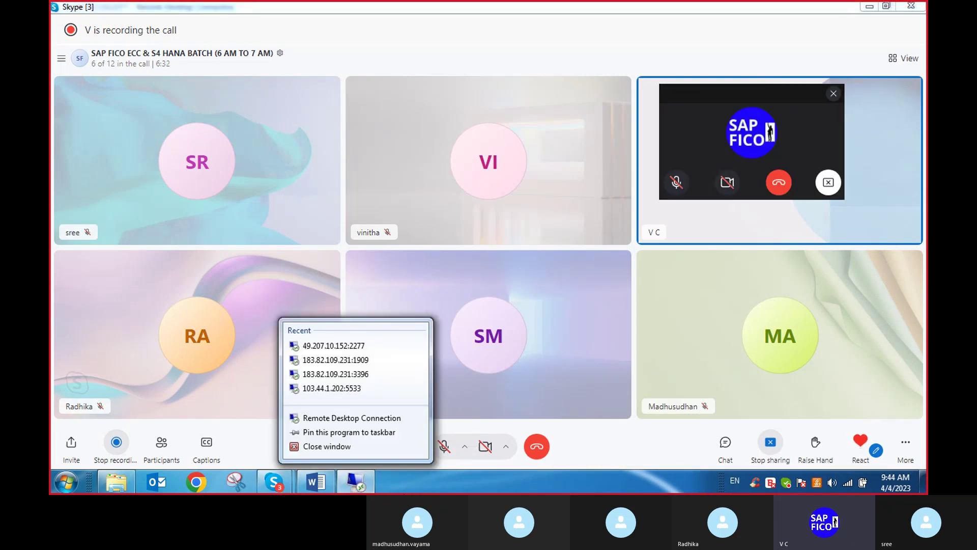
pyautogui.click(355, 483)
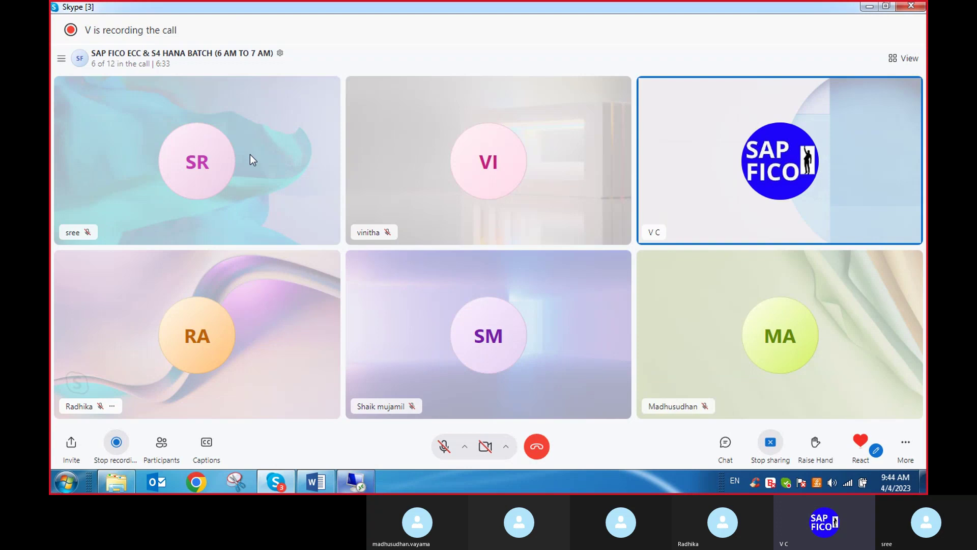
pyautogui.click(355, 486)
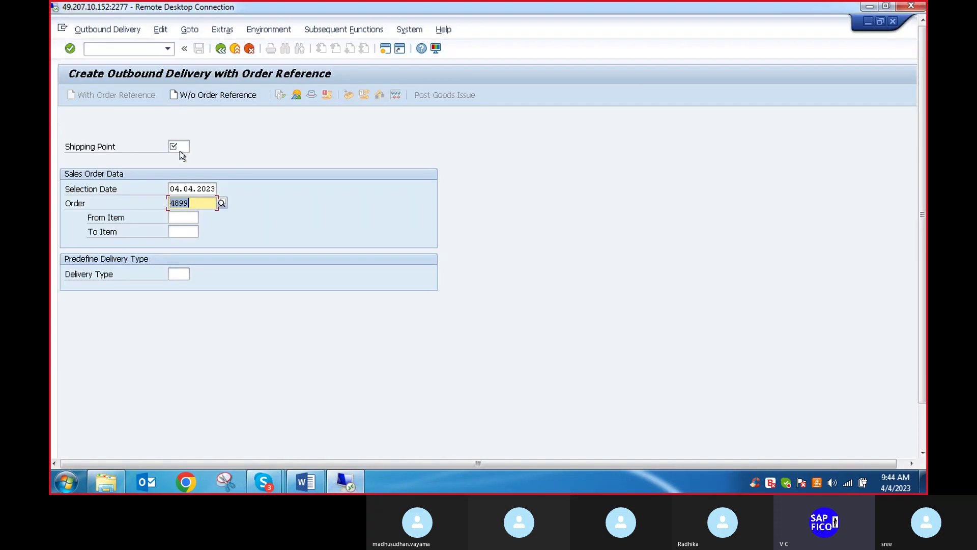
# Enter shipping point VLVO for the sales order and try to create the outbound delivery with the proposed selection date
pyautogui.click(184, 147)
pyautogui.press('Return')
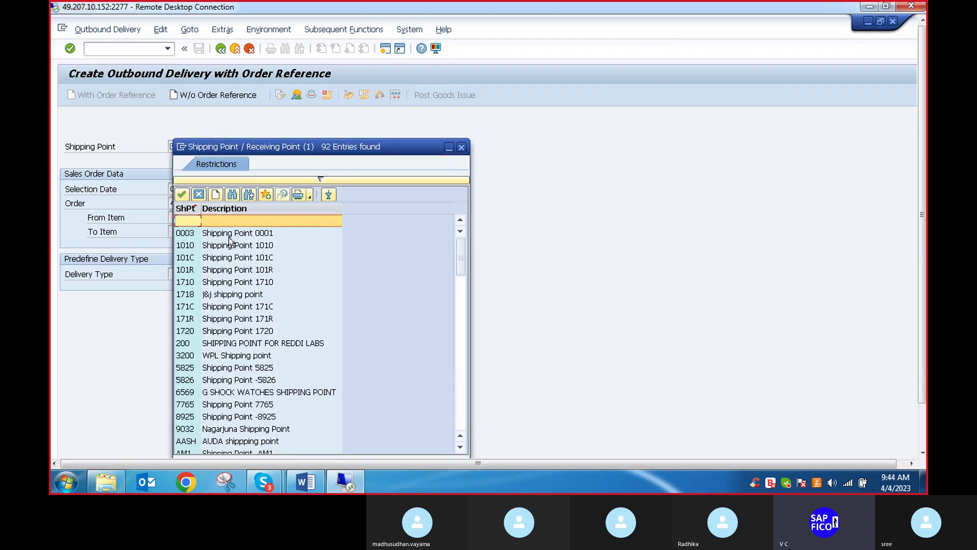
pyautogui.click(199, 194)
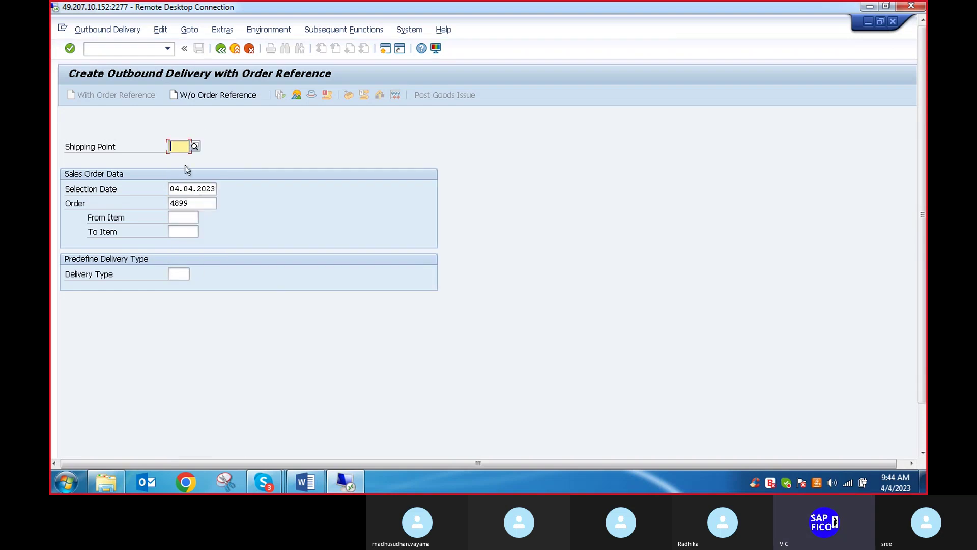
pyautogui.write('v')
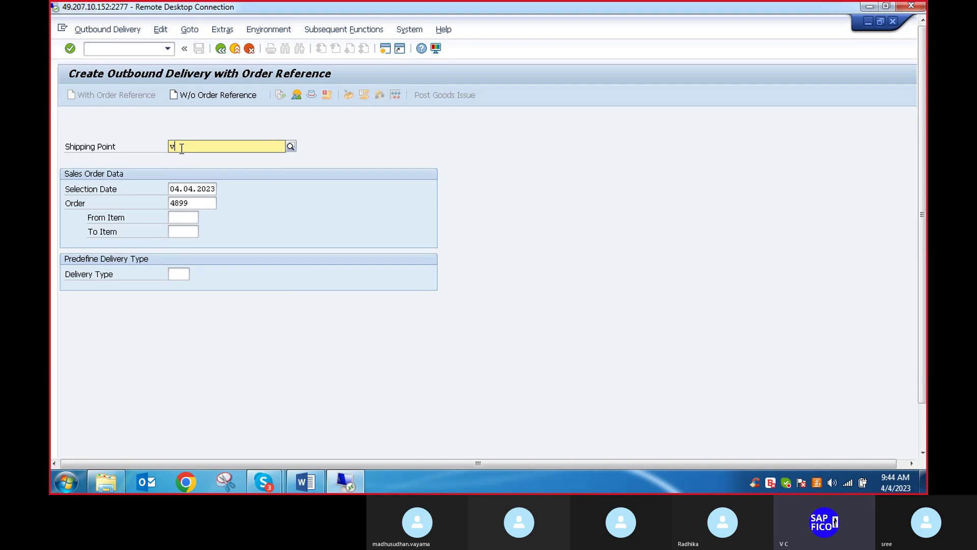
pyautogui.click(191, 205)
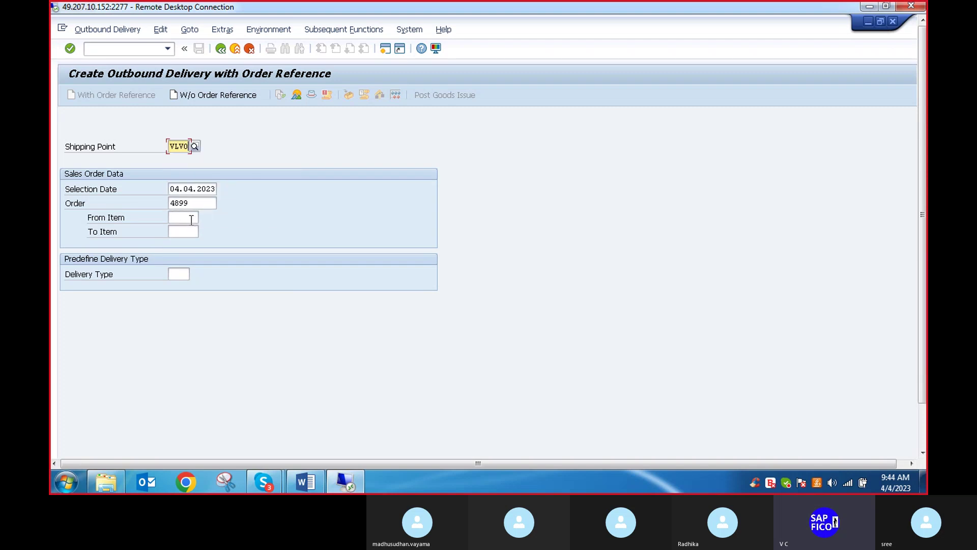
pyautogui.press('Return')
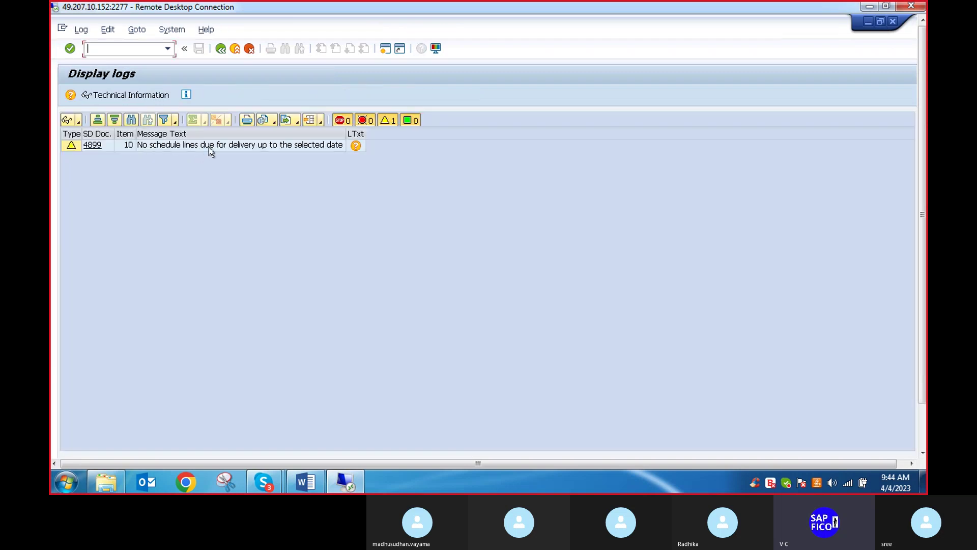
# Leave the log, set the selection date to 17.04.2023 and open the outbound delivery for the order
pyautogui.click(220, 48)
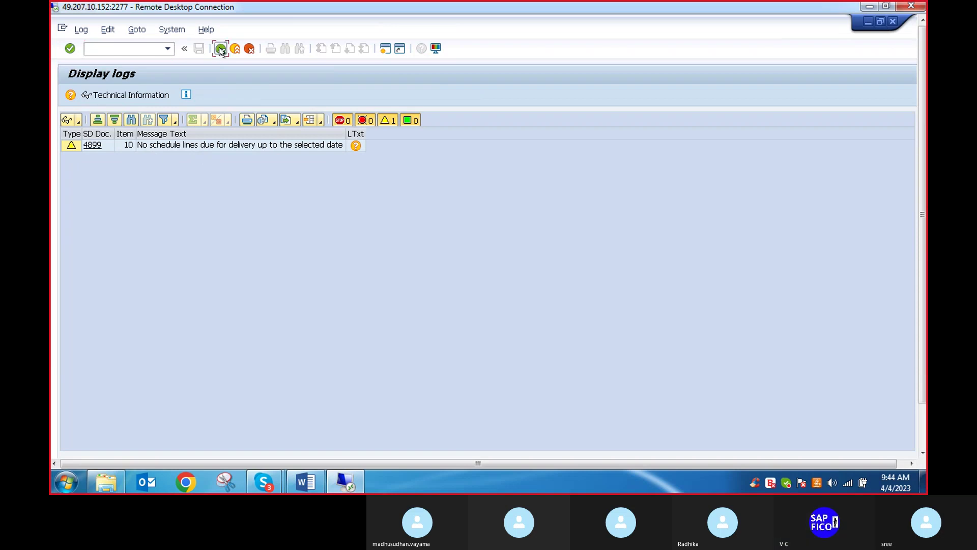
pyautogui.click(179, 189)
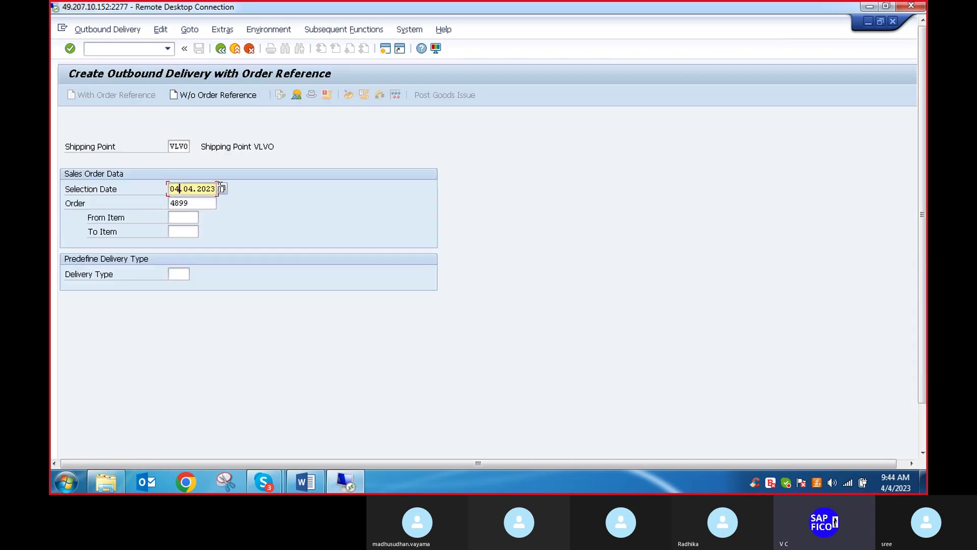
pyautogui.press('BackSpace')
pyautogui.press('BackSpace')
pyautogui.write('17')
pyautogui.press('Return')
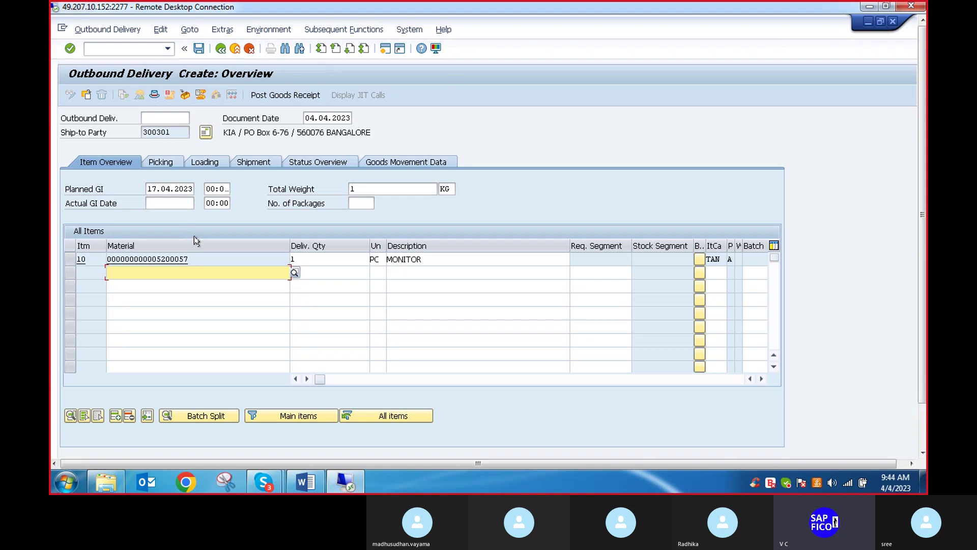
# Set the picked quantity of the MONITOR item to 1 in the delivery's item overview
pyautogui.click(761, 379)
pyautogui.click(761, 379)
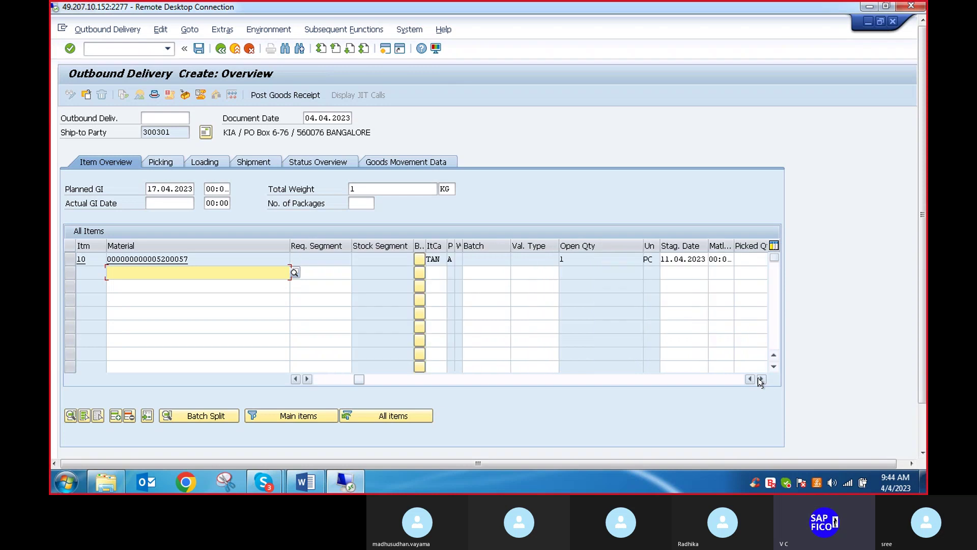
pyautogui.click(761, 380)
pyautogui.click(761, 379)
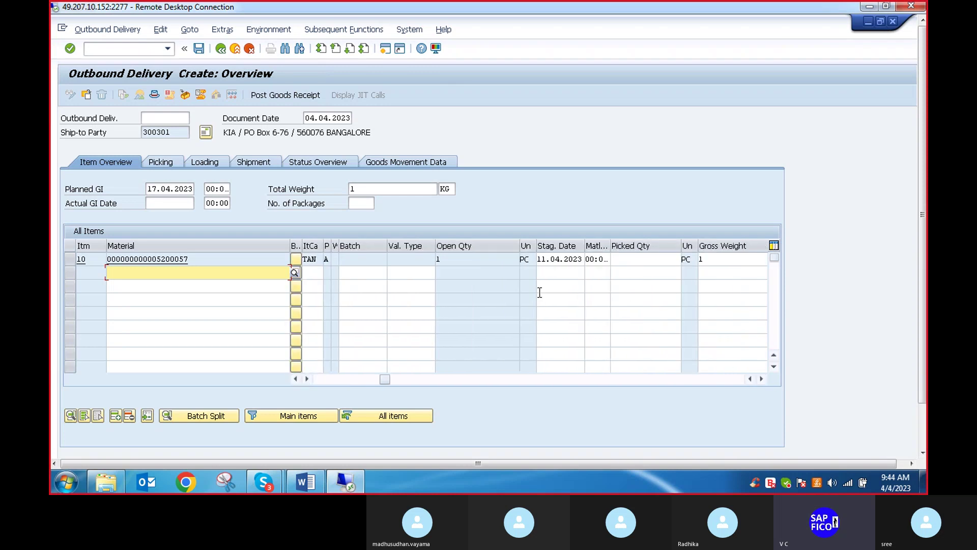
pyautogui.click(628, 260)
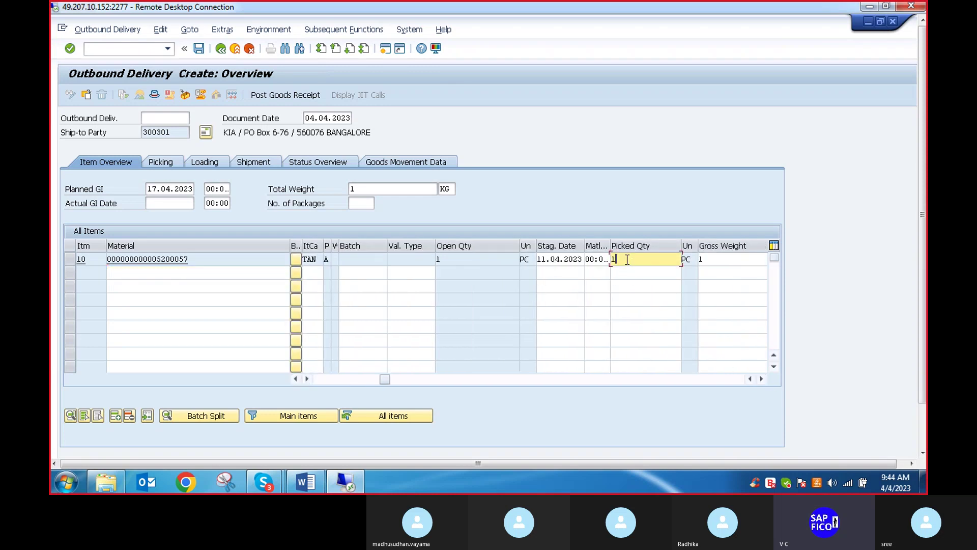
pyautogui.write('1')
pyautogui.press('Return')
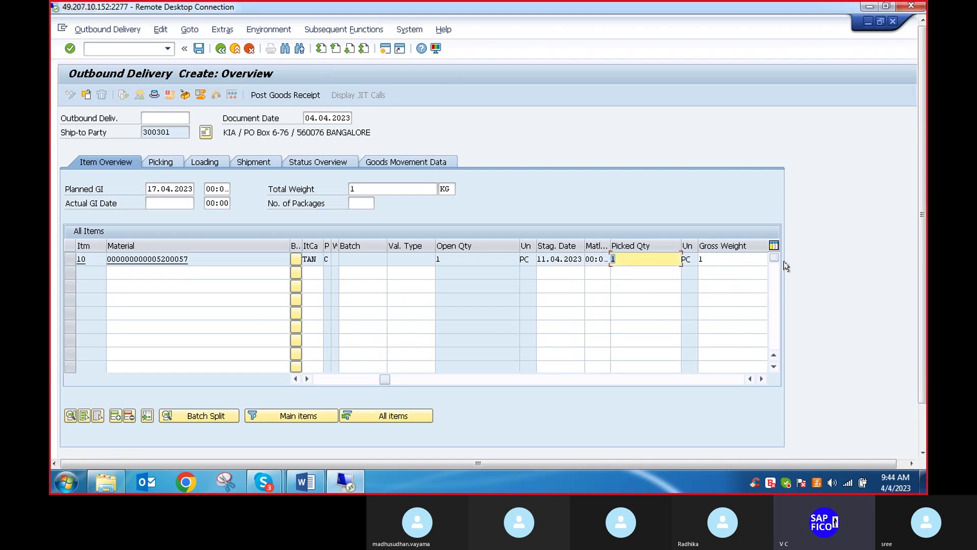
# Try to post the goods movement for the delivery, read the error log and return to the delivery overview
pyautogui.moveTo(922, 309); pyautogui.dragTo(917, 263)
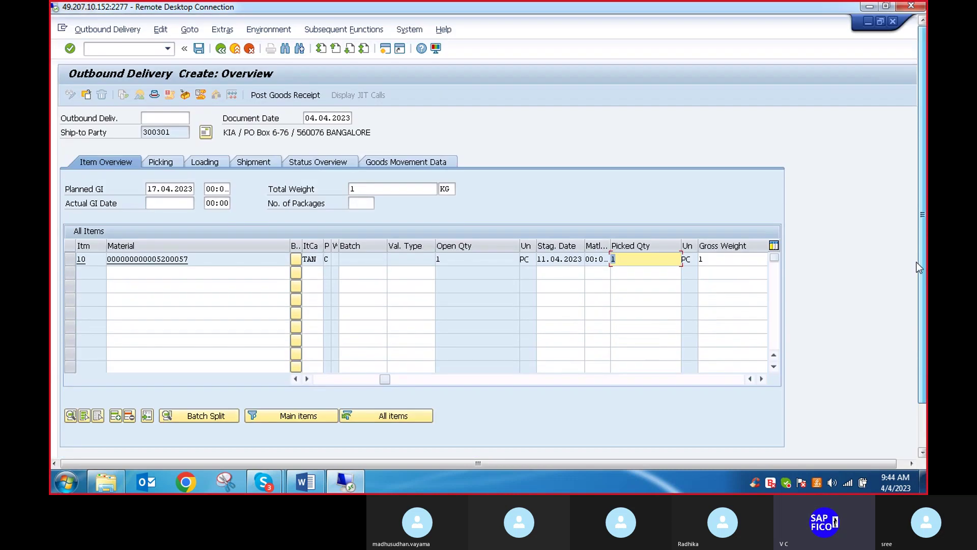
pyautogui.click(325, 379)
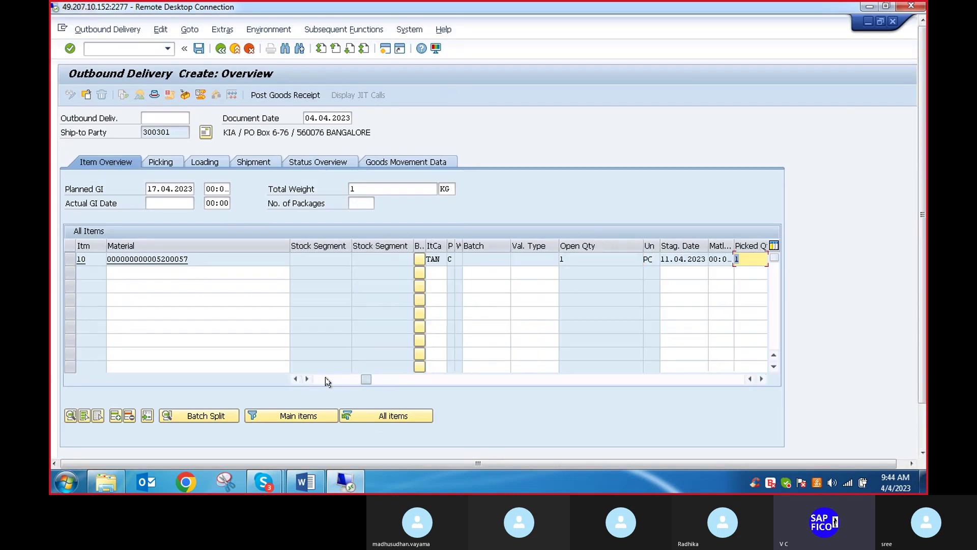
pyautogui.click(325, 379)
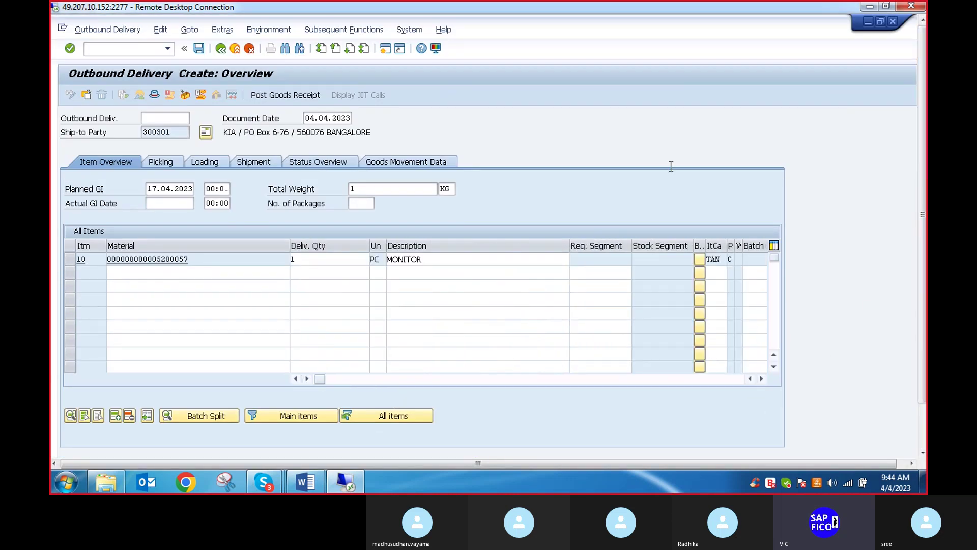
pyautogui.click(275, 96)
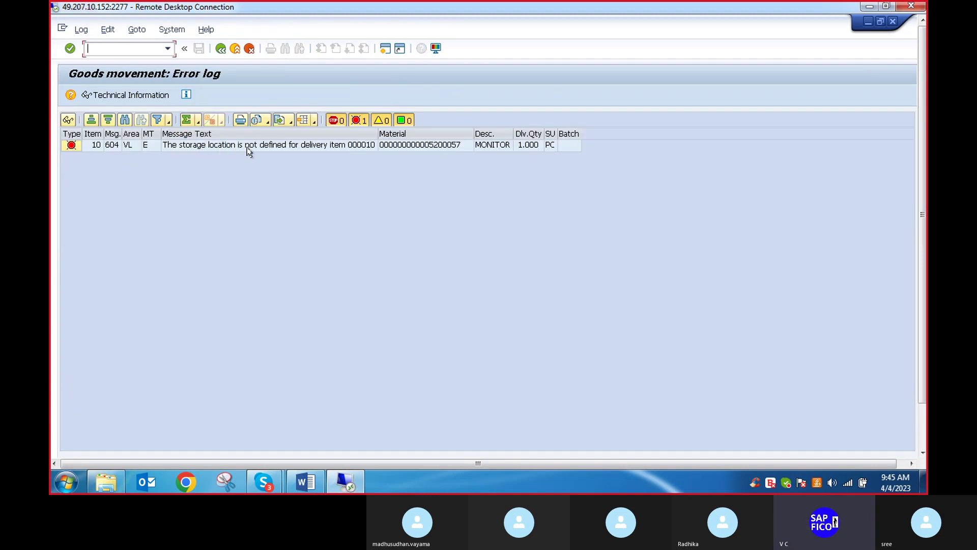
pyautogui.click(220, 49)
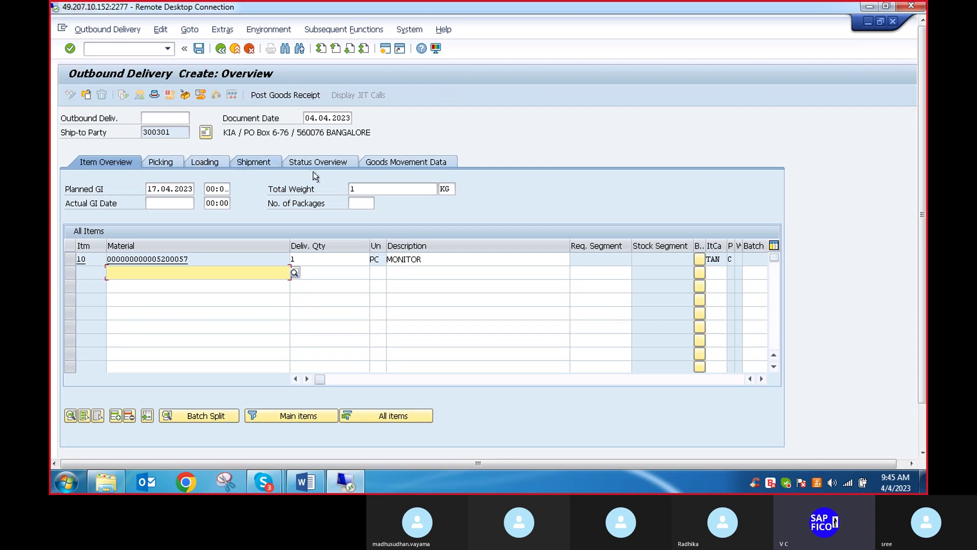
# Enter storage location VLSL for the MONITOR item in the delivery's item overview
pyautogui.click(761, 380)
pyautogui.click(761, 379)
pyautogui.click(761, 380)
pyautogui.click(761, 379)
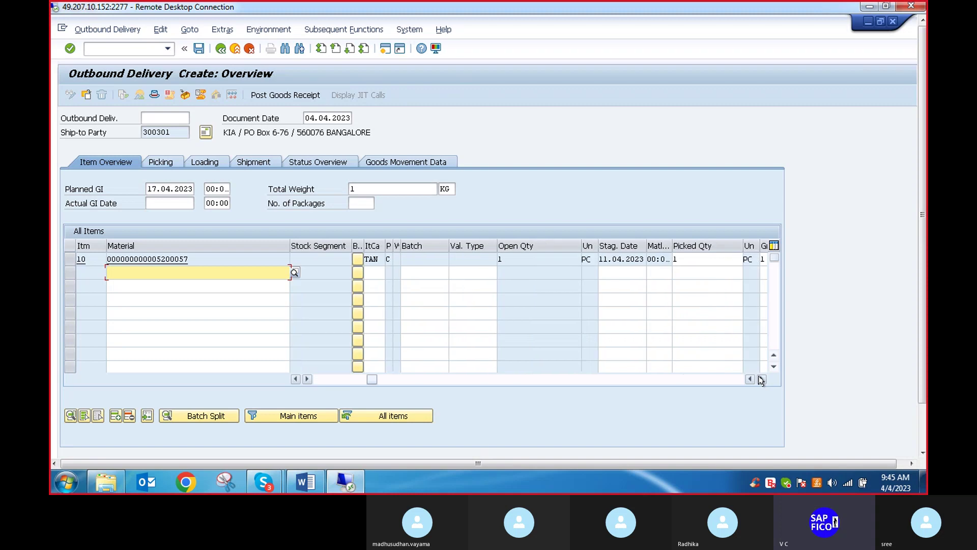
pyautogui.click(761, 379)
pyautogui.click(761, 379)
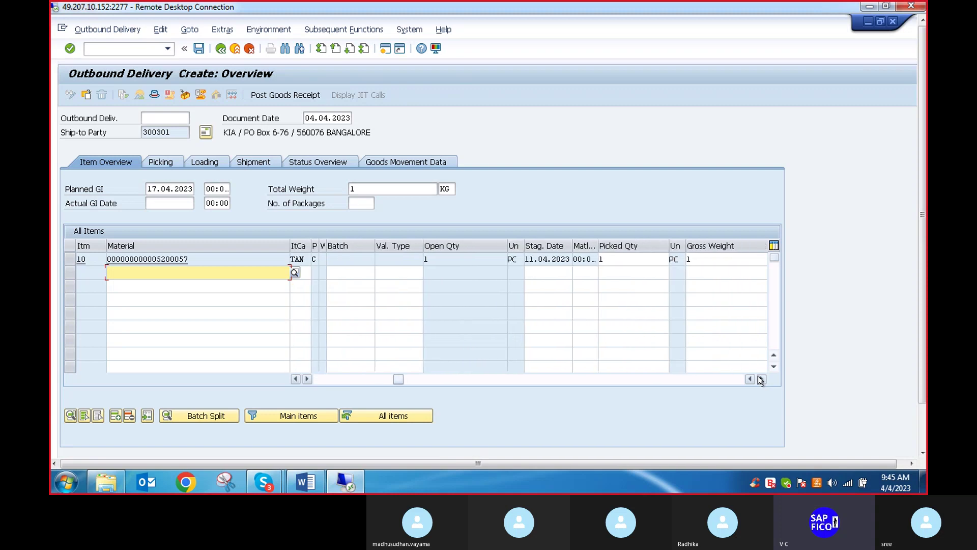
pyautogui.click(761, 380)
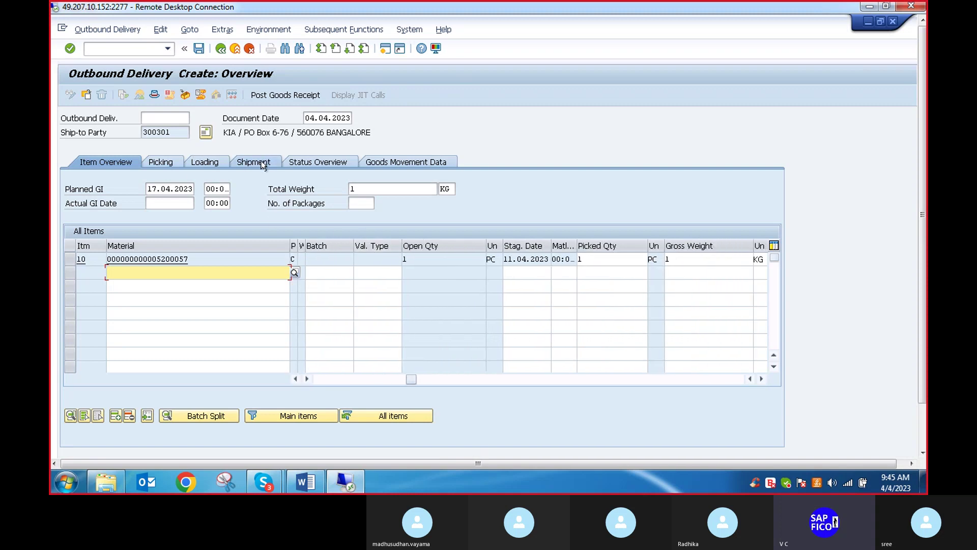
pyautogui.click(761, 379)
pyautogui.click(761, 379)
pyautogui.click(761, 380)
pyautogui.click(761, 379)
pyautogui.click(761, 379)
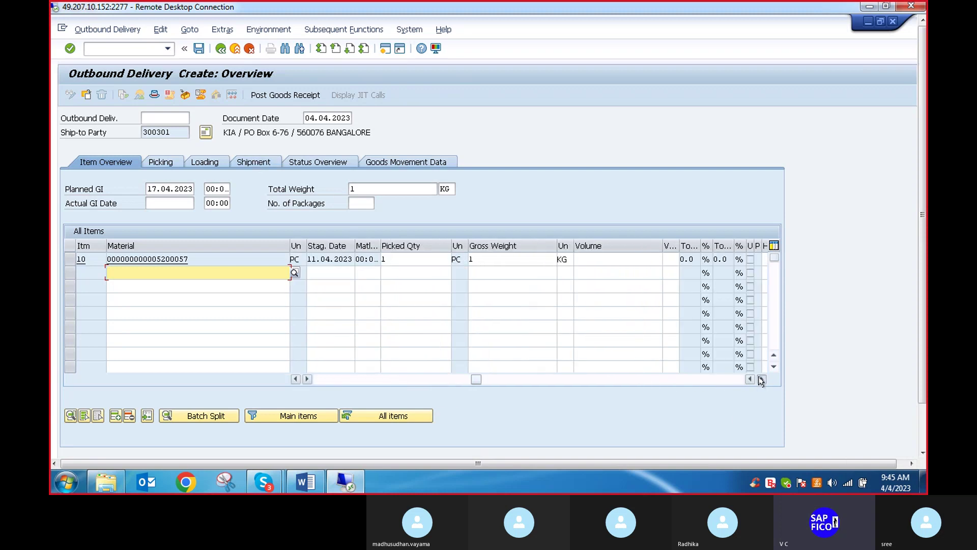
pyautogui.click(761, 379)
pyautogui.click(761, 379)
pyautogui.click(761, 379)
pyautogui.click(761, 380)
pyautogui.click(761, 379)
pyautogui.click(761, 380)
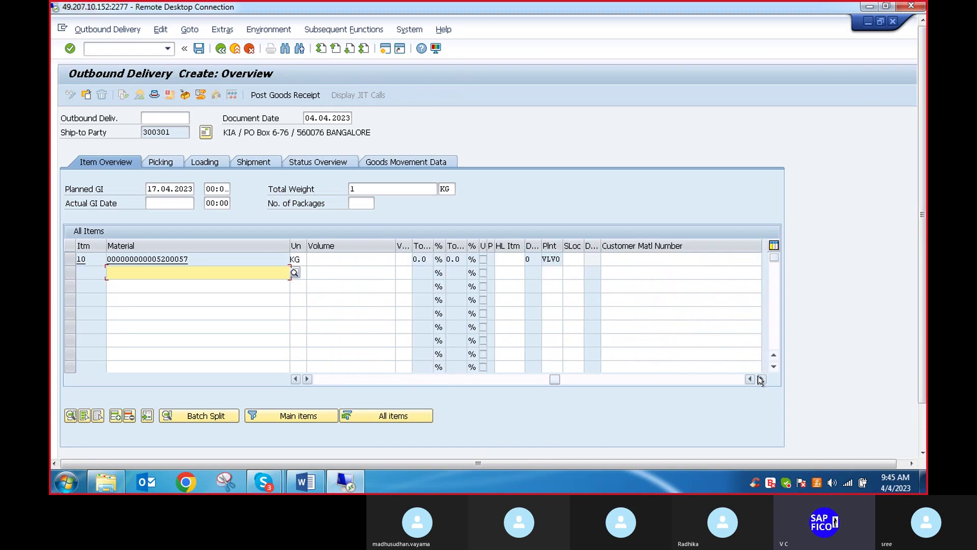
pyautogui.click(761, 380)
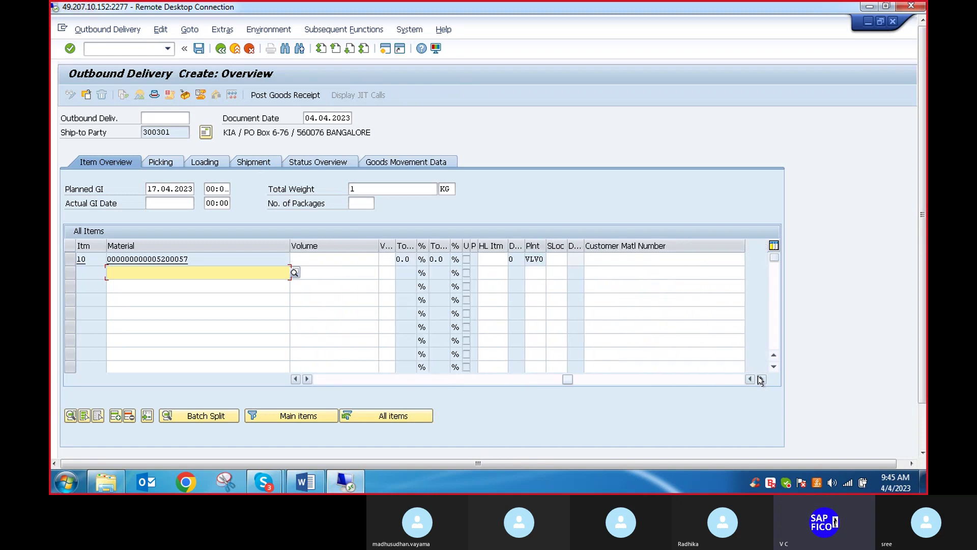
pyautogui.click(560, 259)
pyautogui.write('V')
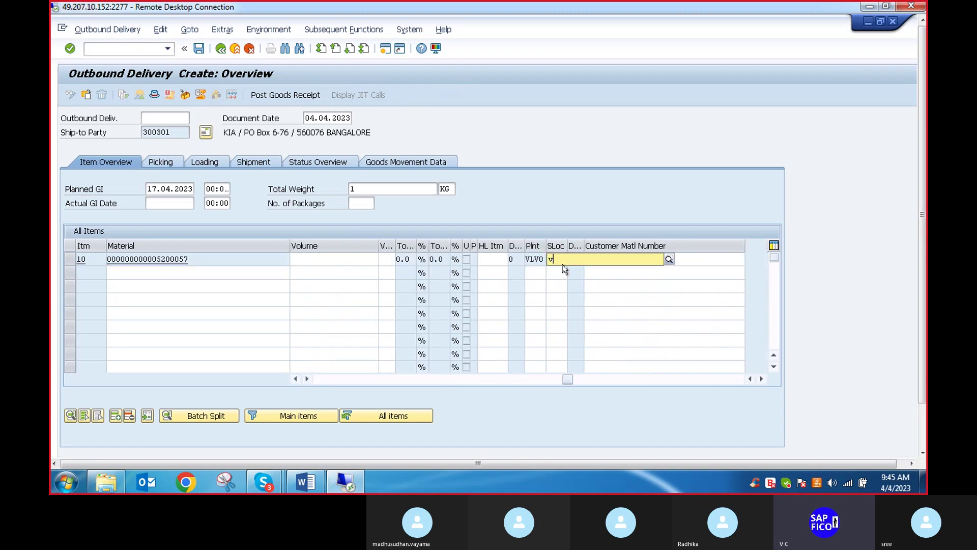
pyautogui.click(562, 284)
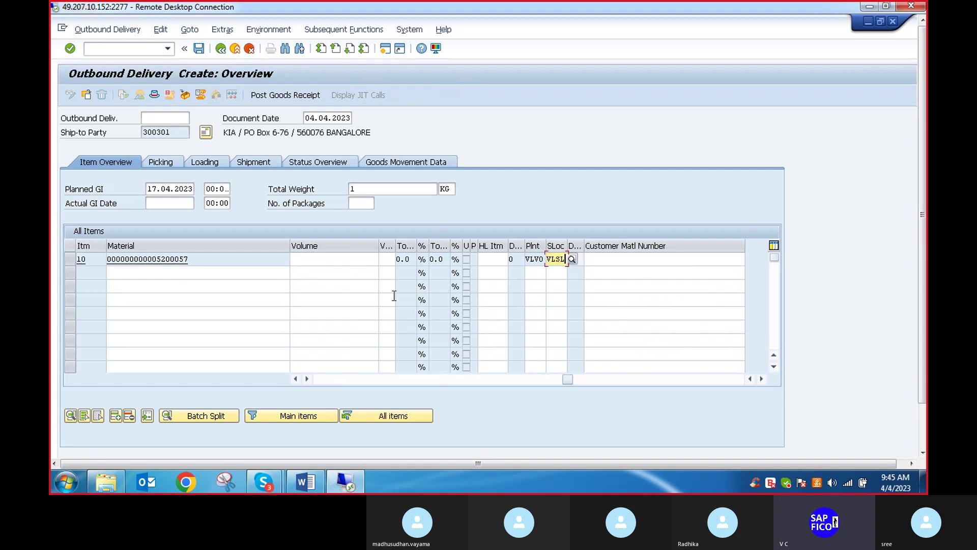
pyautogui.press('Return')
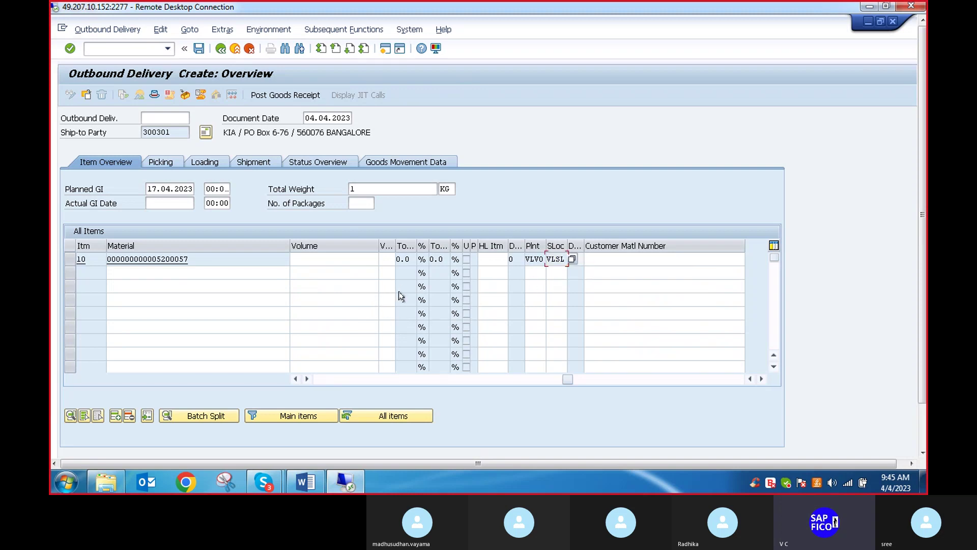
# Post the goods movement for the delivery and check the save message for its document number
pyautogui.click(287, 97)
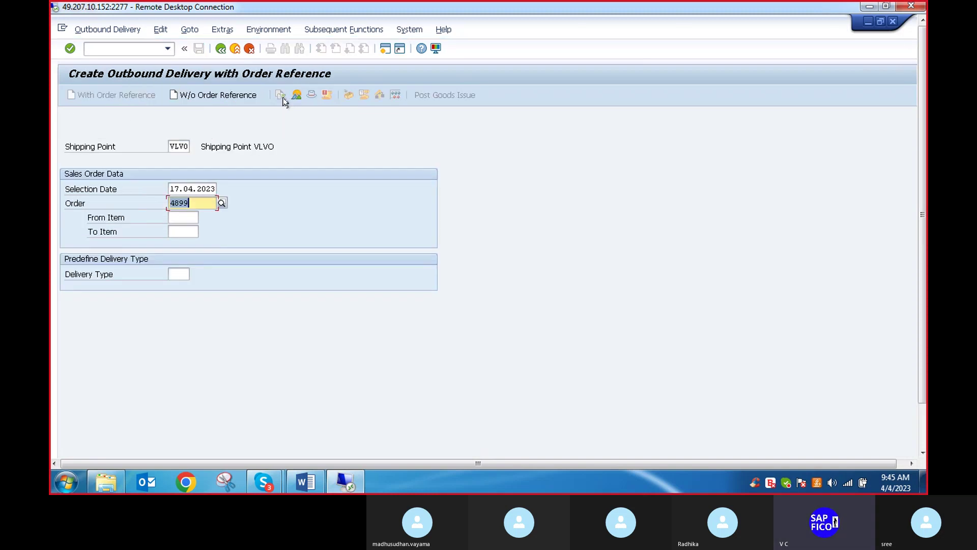
pyautogui.moveTo(922, 177); pyautogui.dragTo(916, 286)
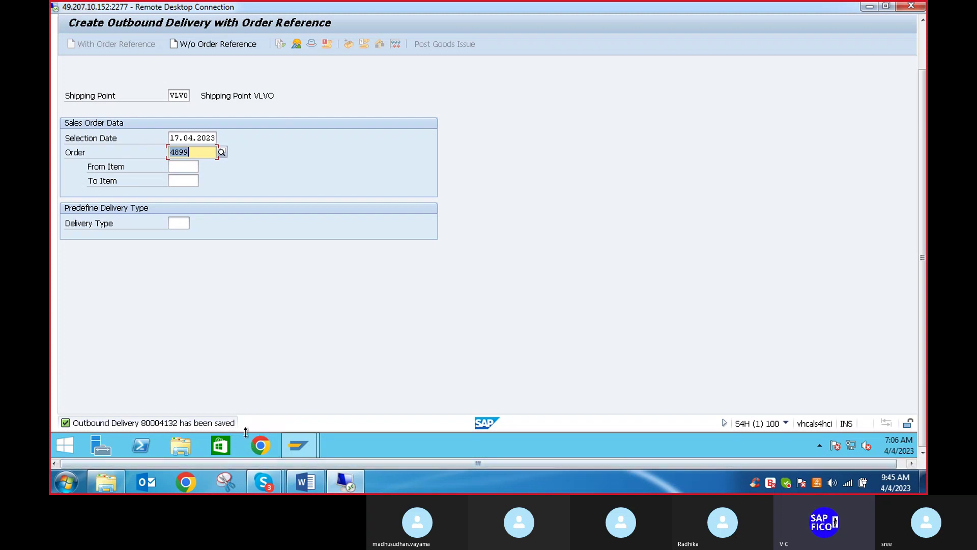
# In the Word notes, replace the old VL01N delivery number with the newly saved delivery's number and make the VF01 billing line a separate list item
pyautogui.click(323, 483)
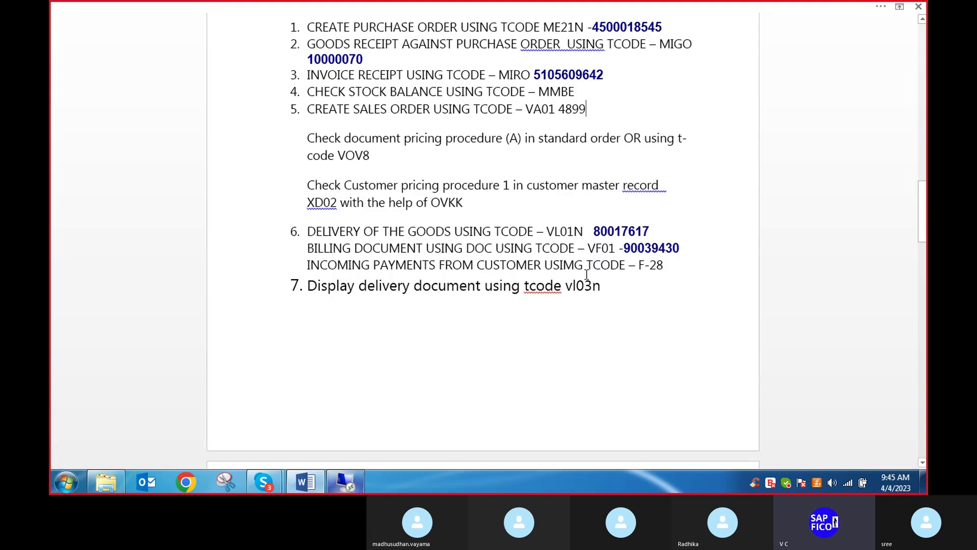
pyautogui.click(654, 228)
pyautogui.press('Delete')
pyautogui.press('BackSpace')
pyautogui.press('BackSpace')
pyautogui.press('BackSpace')
pyautogui.press('BackSpace')
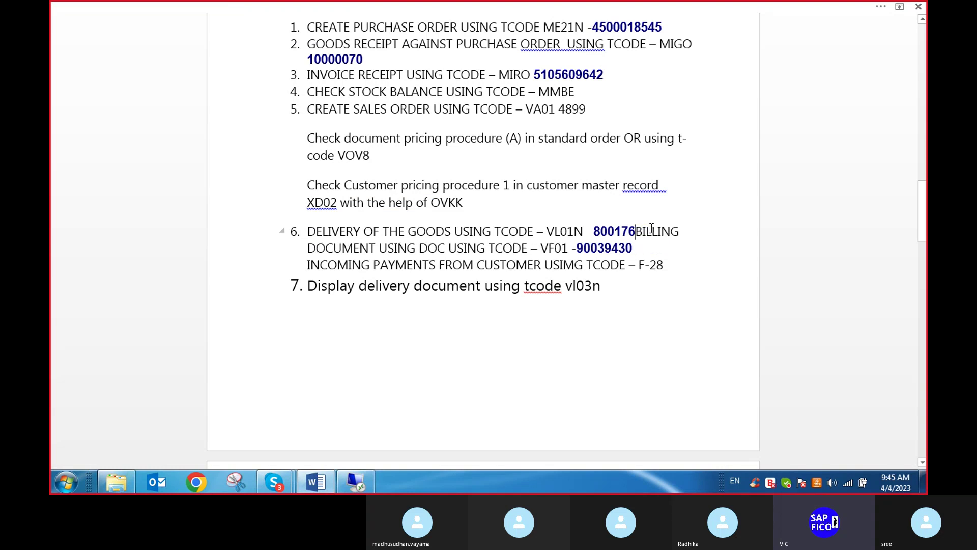
pyautogui.write('4')
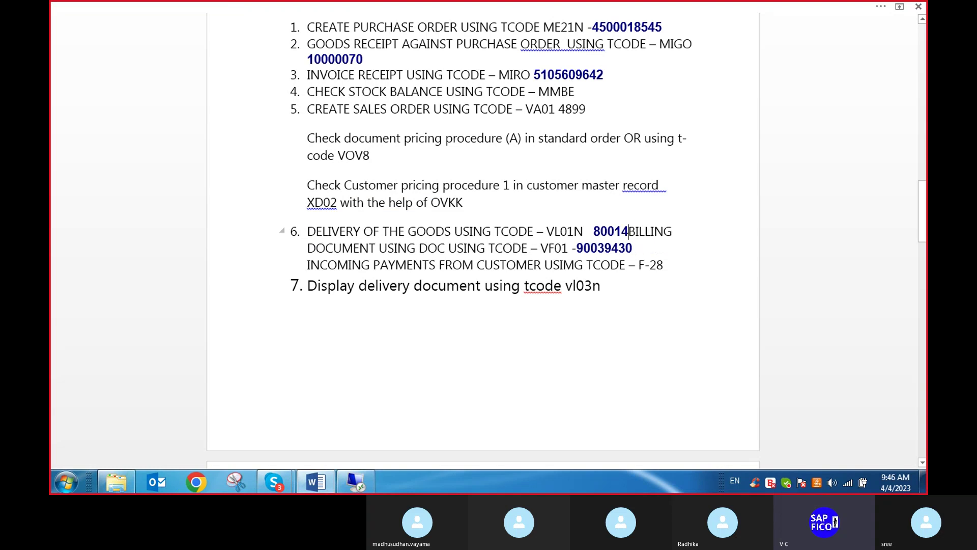
pyautogui.write('32')
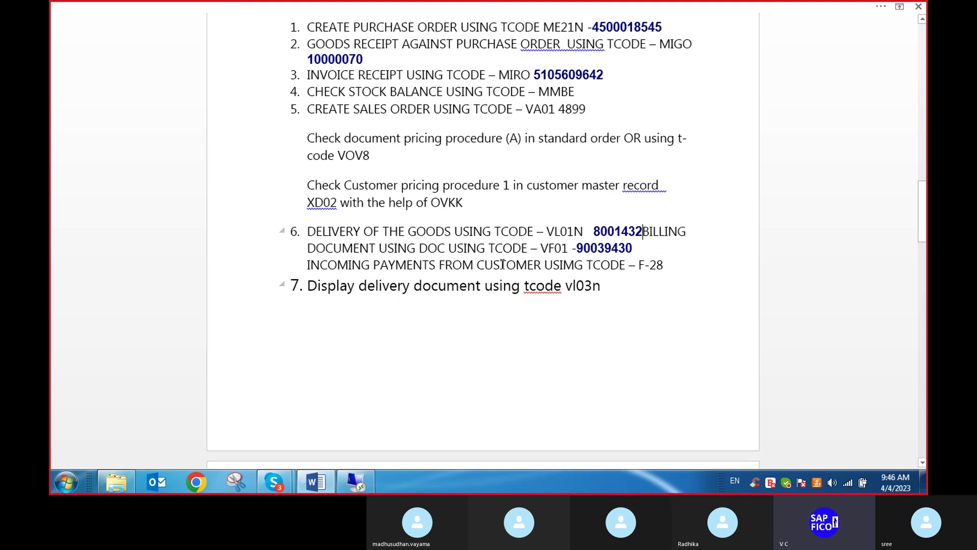
pyautogui.click(613, 232)
pyautogui.write('0')
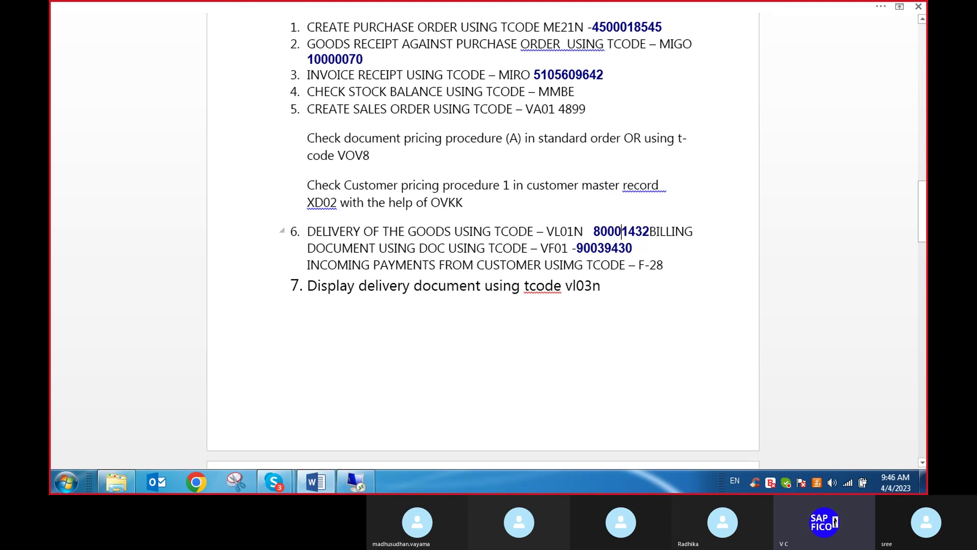
pyautogui.click(649, 232)
pyautogui.press('BackSpace')
pyautogui.press('BackSpace')
pyautogui.press('BackSpace')
pyautogui.press('BackSpace')
pyautogui.write('4132')
pyautogui.press('Return')
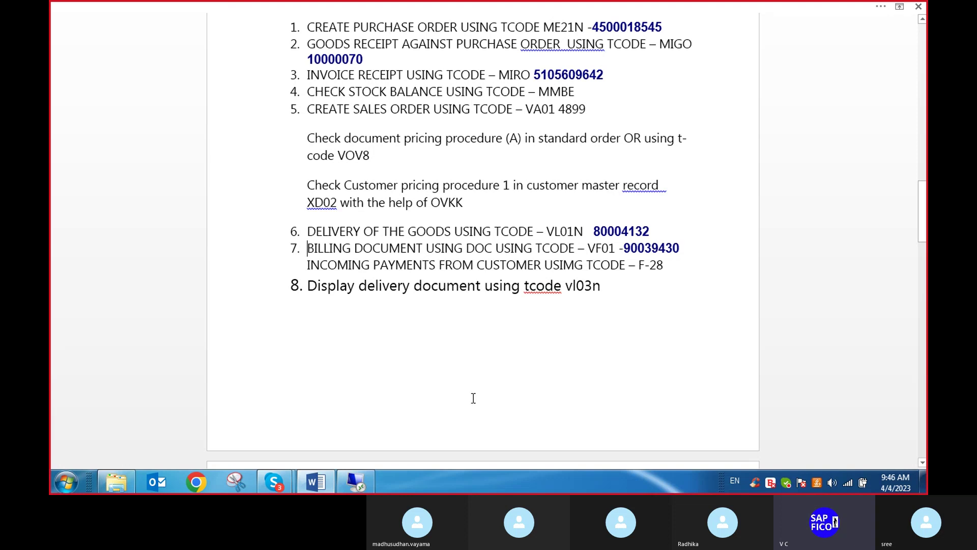
pyautogui.scroll(-1, 427, 373)
pyautogui.scroll(-4, 429, 371)
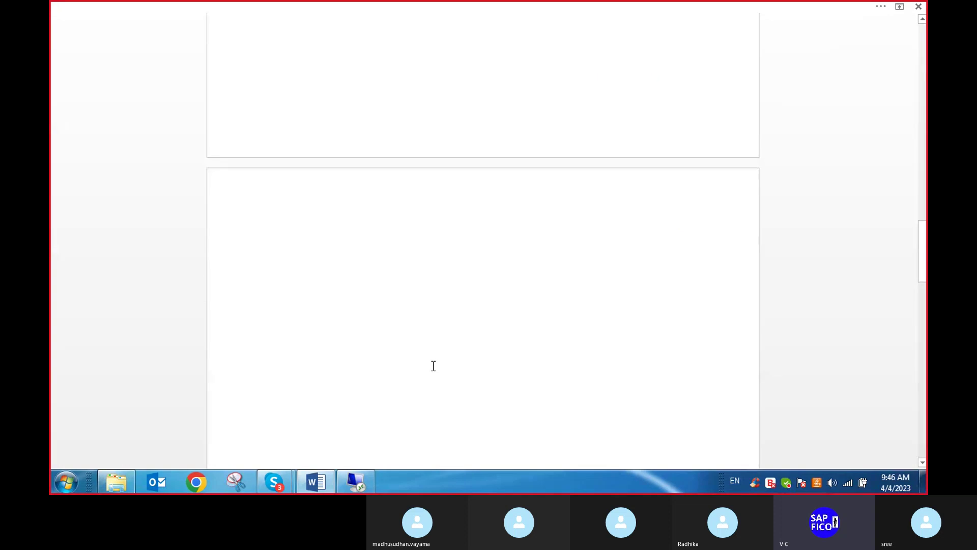
pyautogui.scroll(4, 432, 368)
pyautogui.scroll(1, 434, 365)
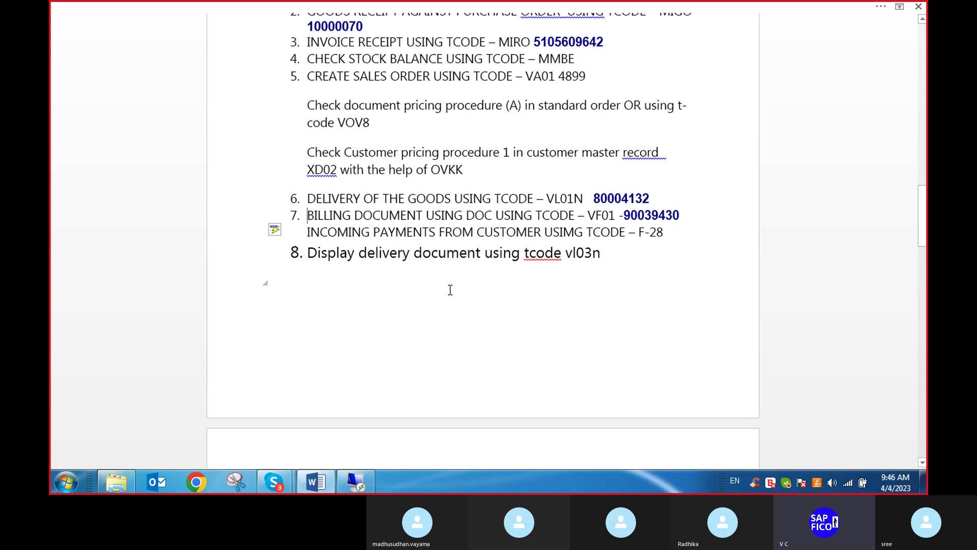
pyautogui.click(358, 483)
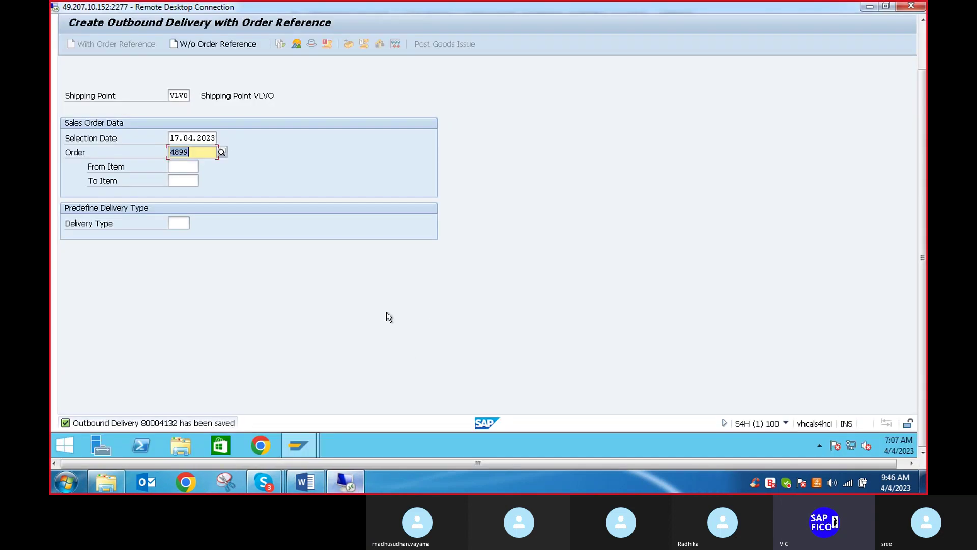
pyautogui.click(316, 484)
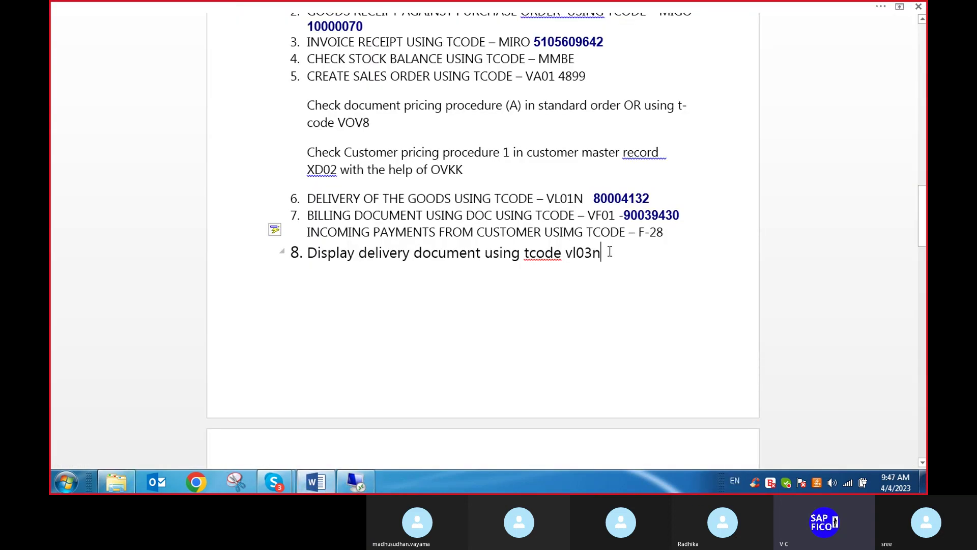
pyautogui.press('Return')
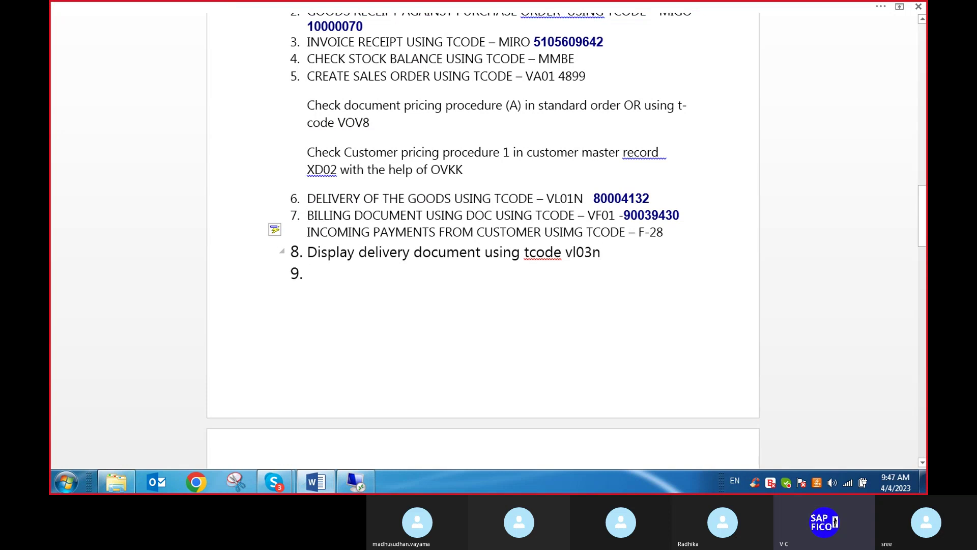
pyautogui.press('BackSpace')
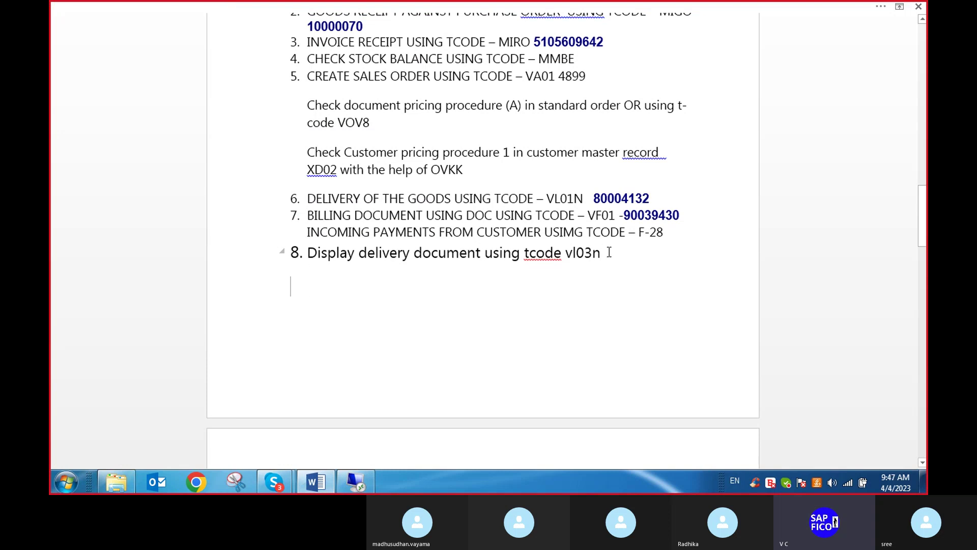
# Add the list item "Change the post goods issue using t code – VL02N" below the VL01N delivery line
pyautogui.click(667, 198)
pyautogui.press('Return')
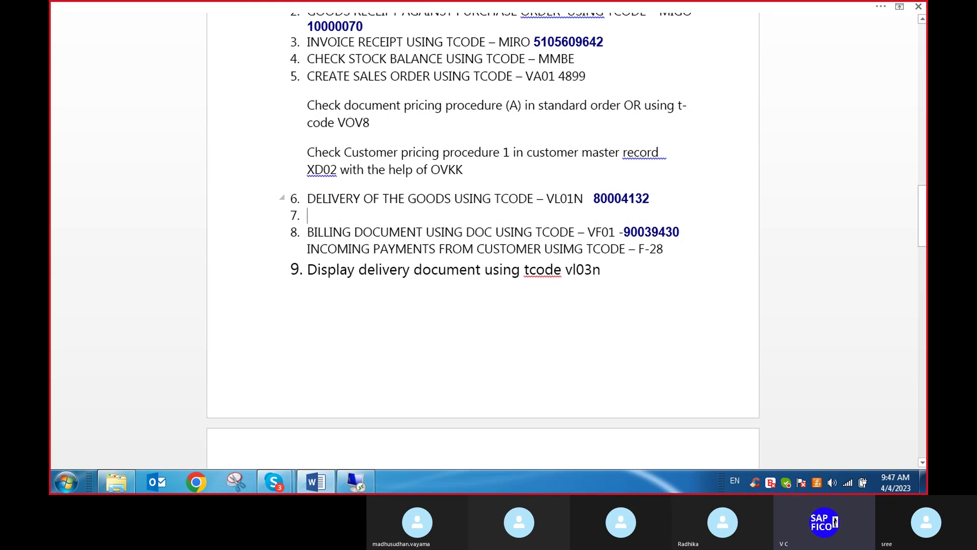
pyautogui.write('change th')
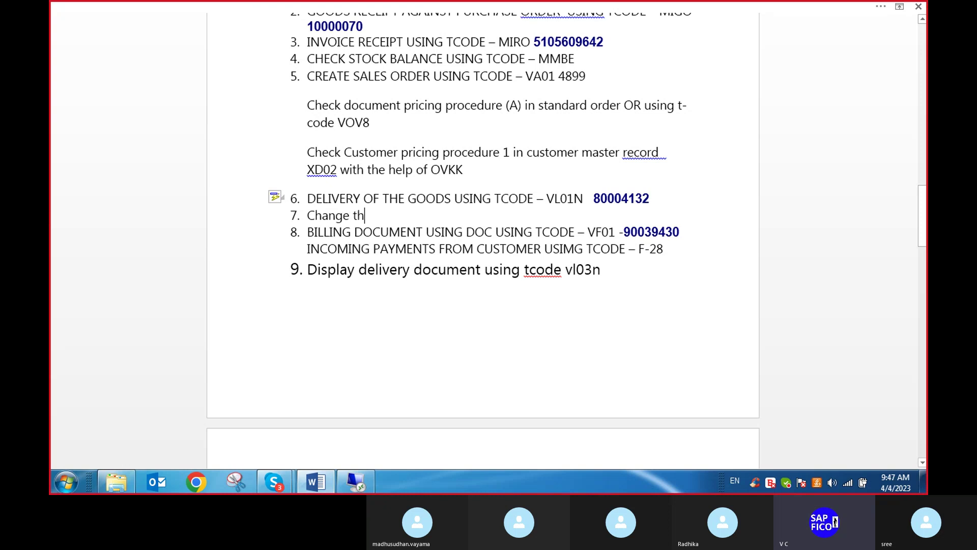
pyautogui.write('e post goods issu')
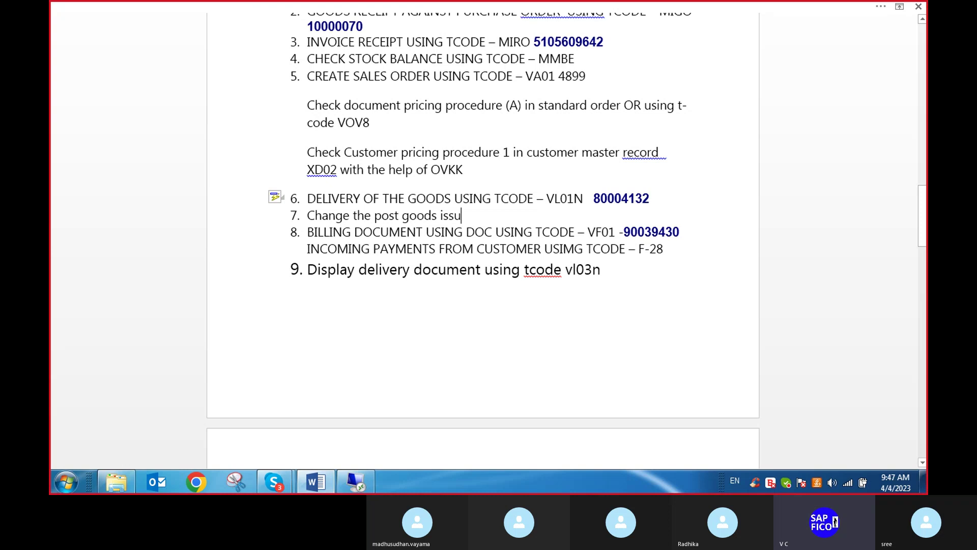
pyautogui.write('e using t code - VLO')
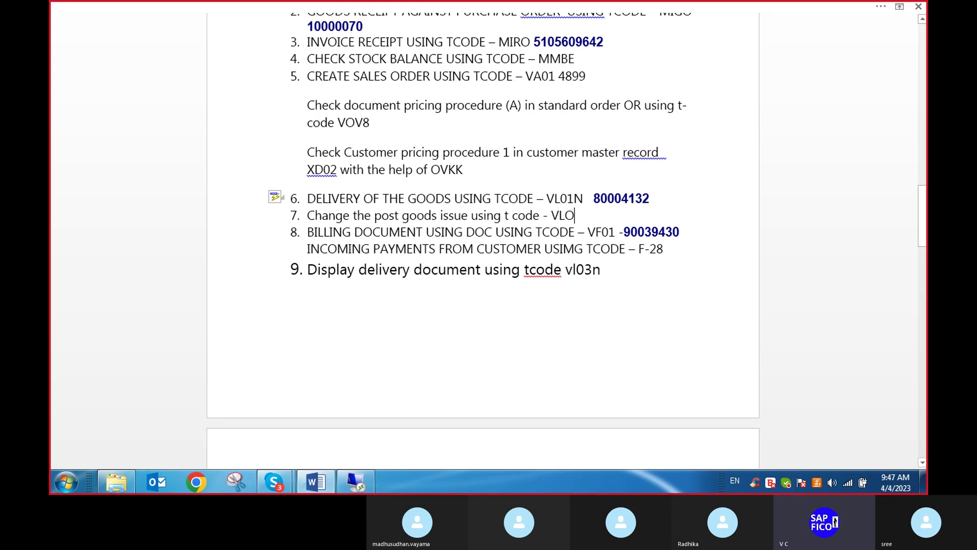
pyautogui.press('BackSpace')
pyautogui.write('02N')
# Delete the last list item, "Display delivery document using tcode vl03n"
pyautogui.moveTo(607, 271); pyautogui.dragTo(280, 280)
pyautogui.press('BackSpace')
pyautogui.press('BackSpace')
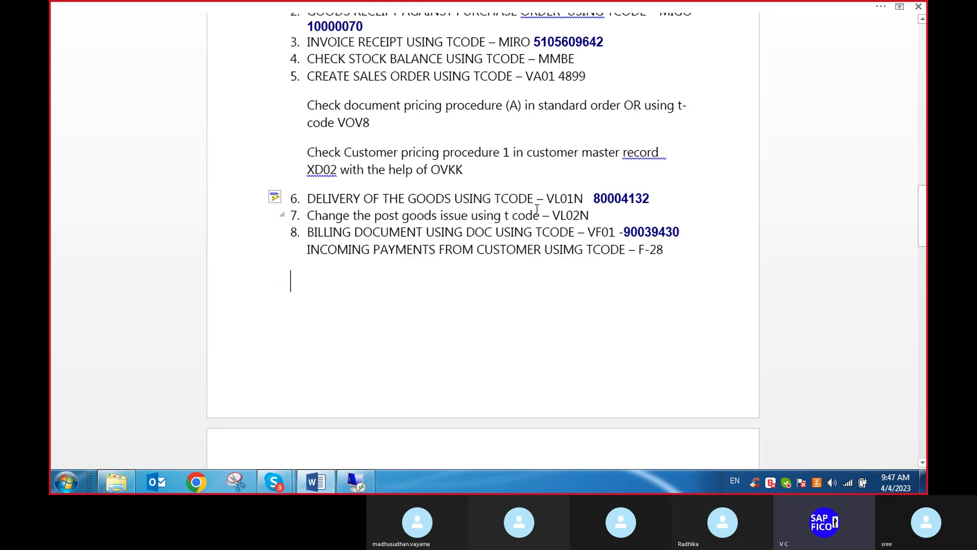
# Add the list item "DISPLY POST GOODS ISSUE USING TCODE – VL03N" below the VL02N line
pyautogui.click(601, 215)
pyautogui.press('Return')
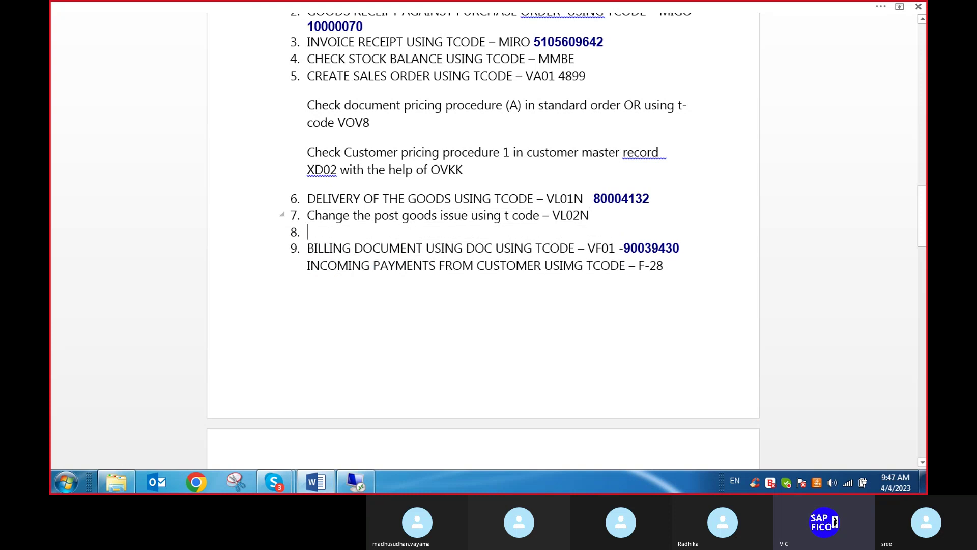
pyautogui.write('DISPLY POST G')
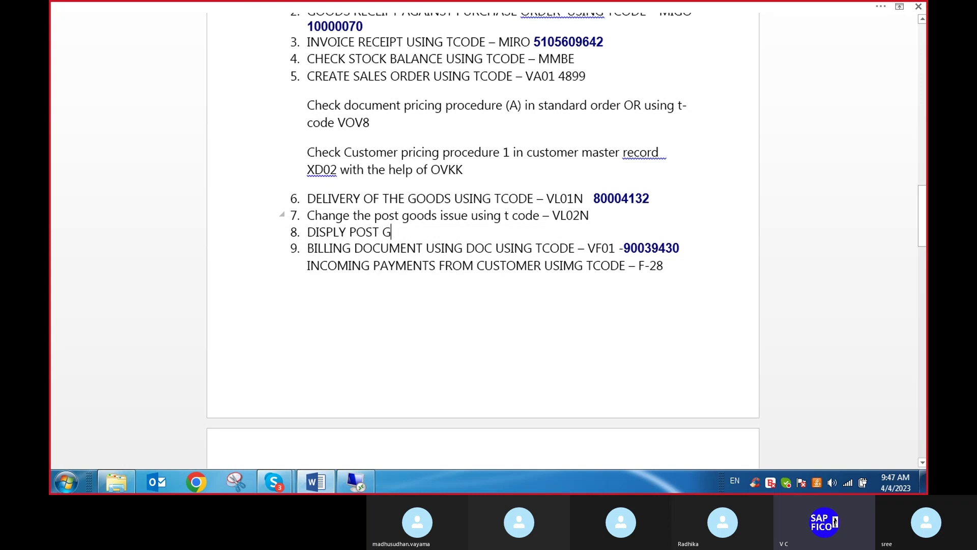
pyautogui.write('OODS U')
pyautogui.press('BackSpace')
pyautogui.write('ISSUE')
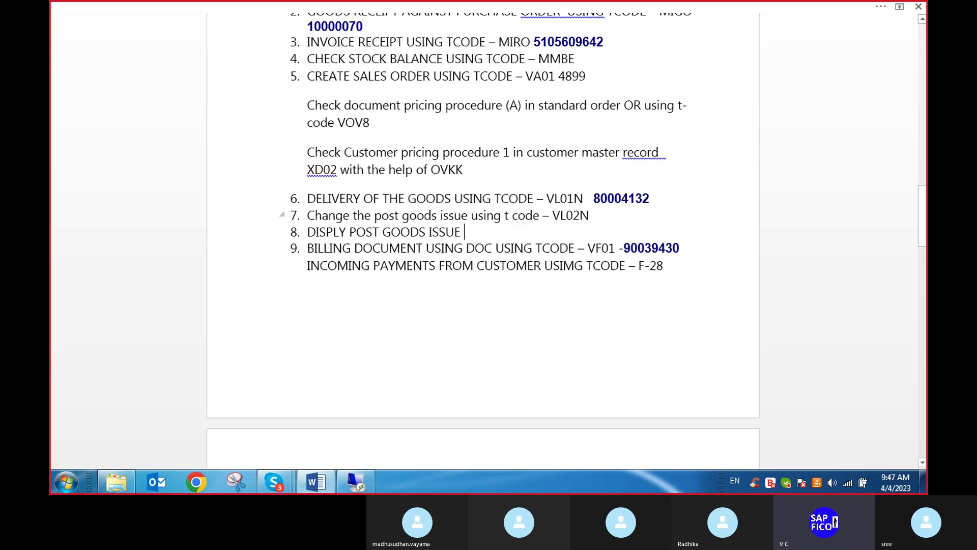
pyautogui.write(' USING TCODE ')
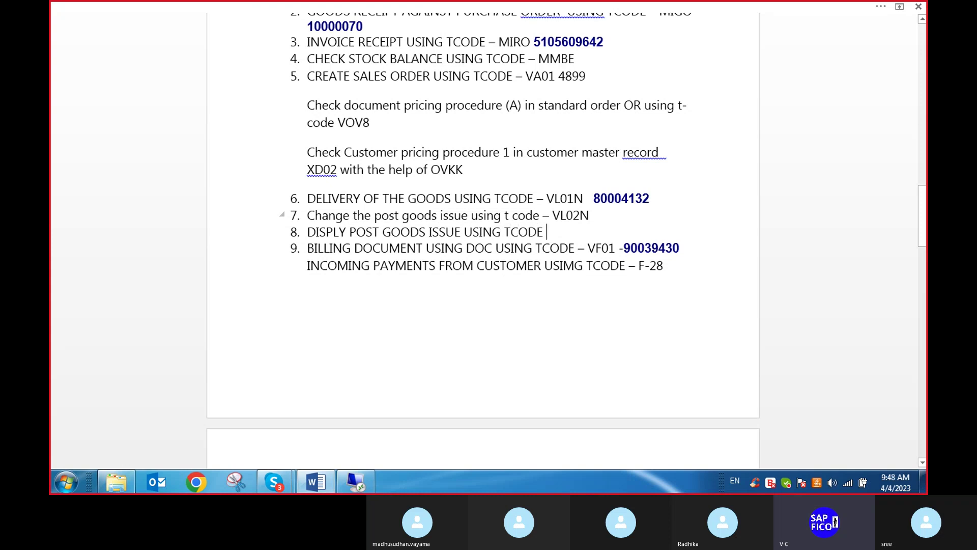
pyautogui.write('- VL03N')
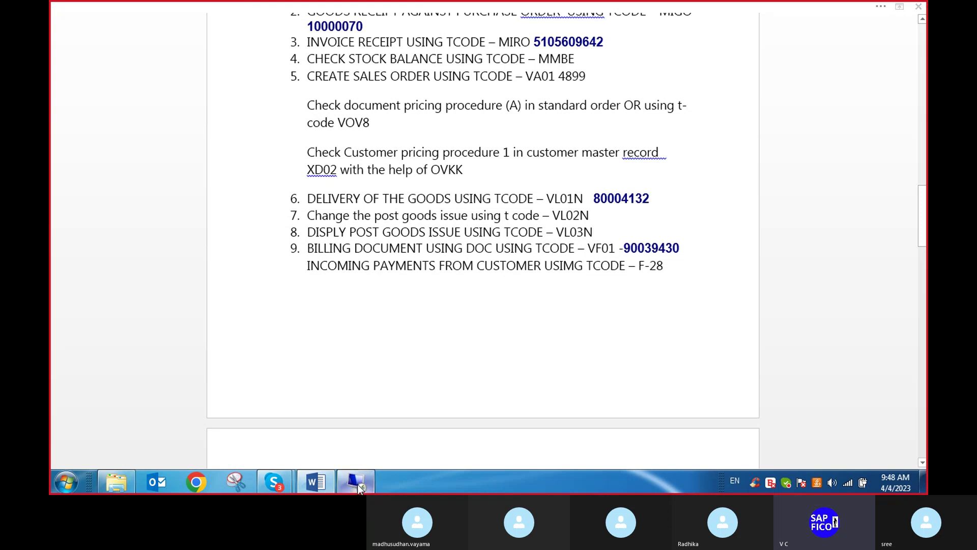
# Switch to the SAP remote session, leave the delivery transaction and start transaction VF01 for creating a billing document
pyautogui.click(357, 482)
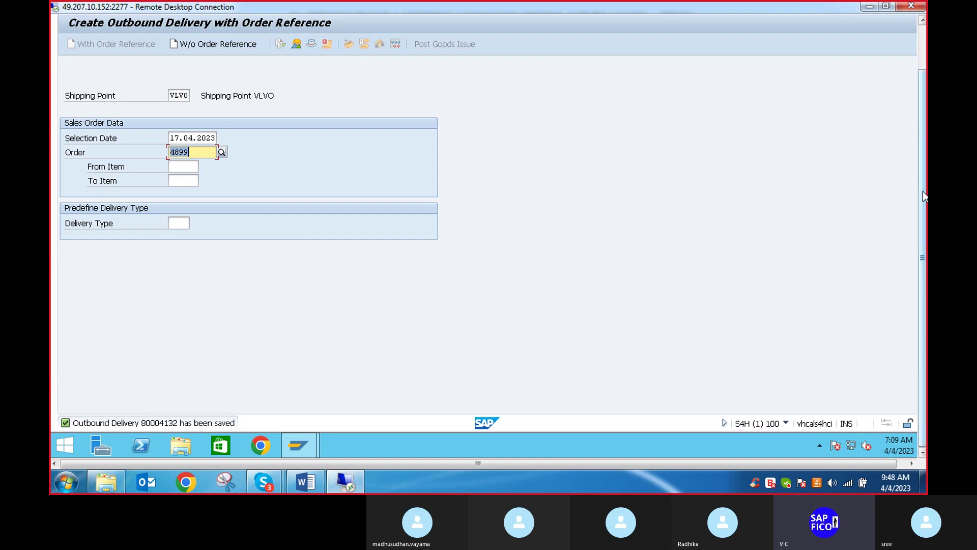
pyautogui.moveTo(924, 191); pyautogui.dragTo(924, 148)
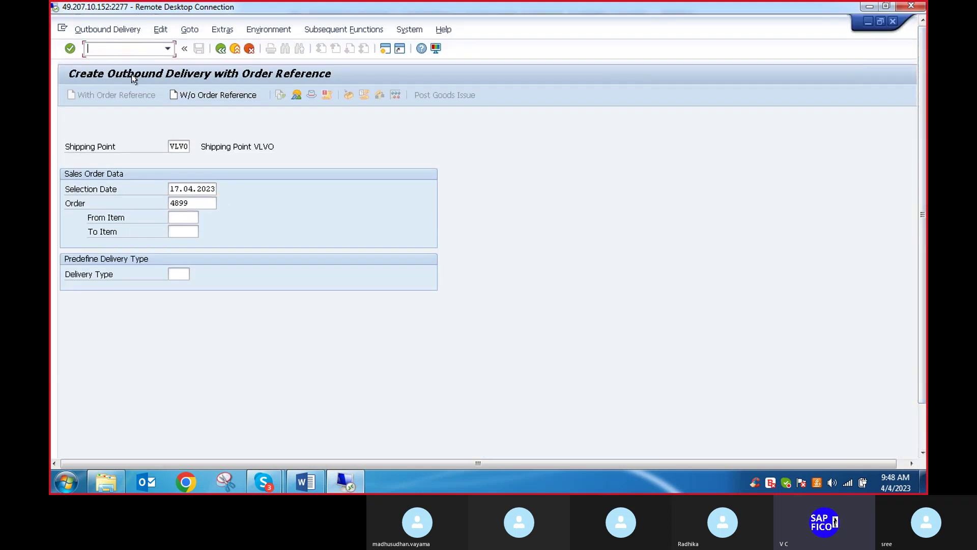
pyautogui.write('/n')
pyautogui.press('Return')
pyautogui.write('VF')
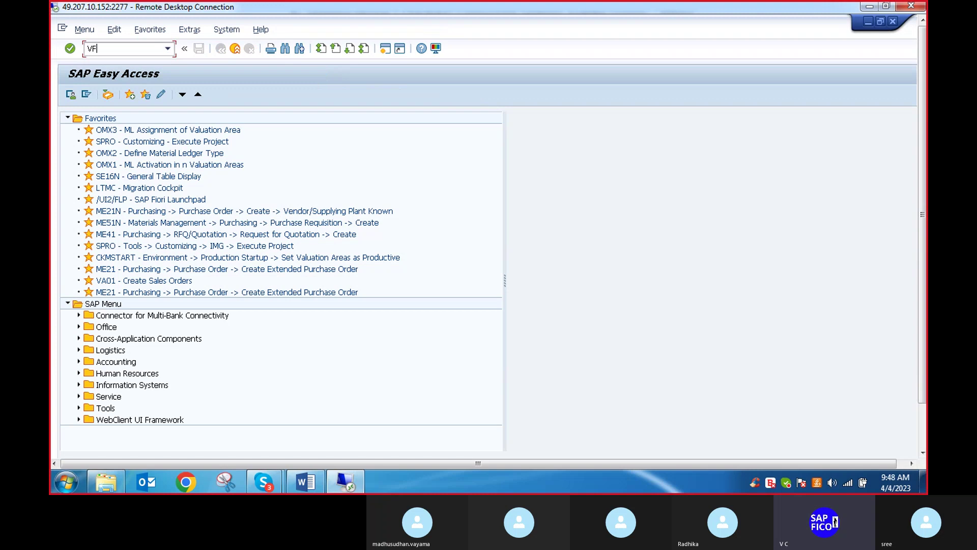
pyautogui.write('01')
pyautogui.press('Return')
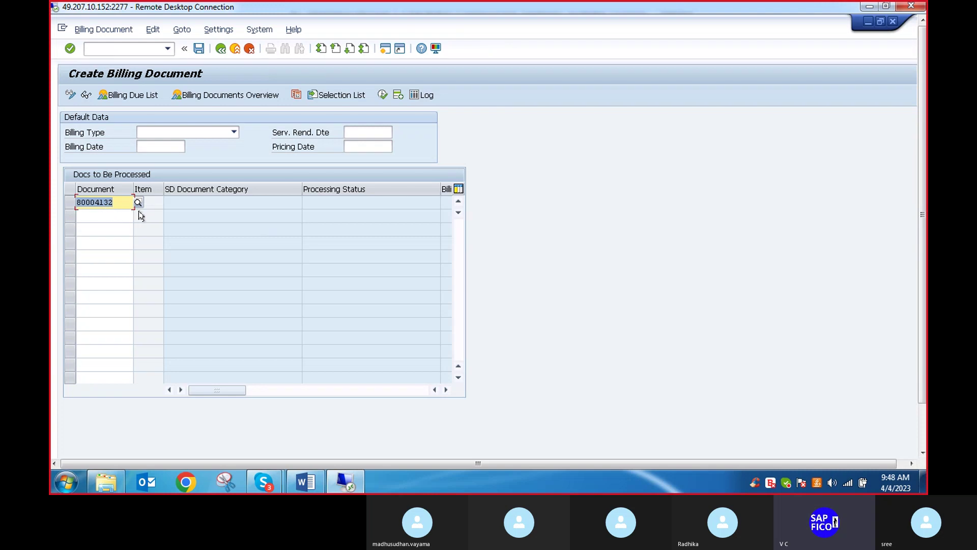
# Process the proposed delivery for billing and accept the warnings to reach the F2 invoice's overview of billing items
pyautogui.press('Return')
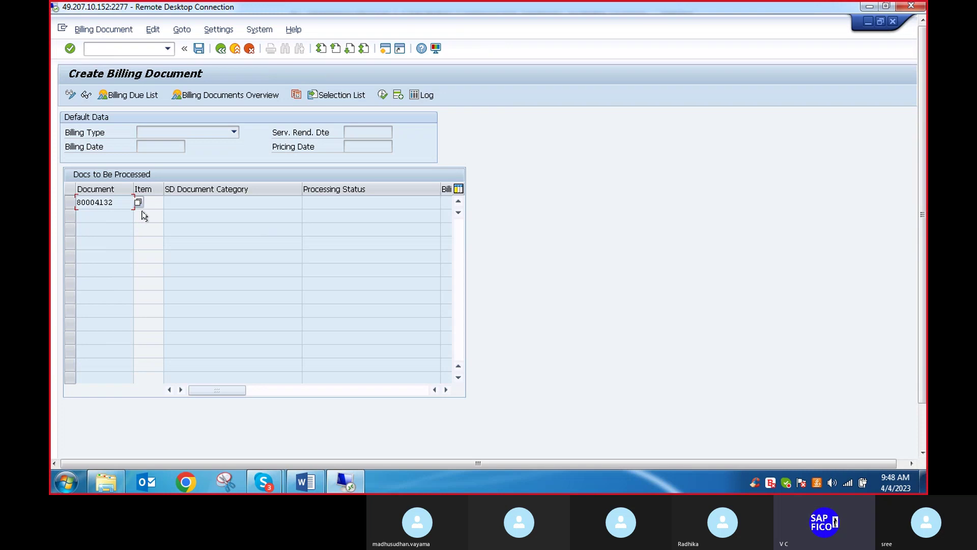
pyautogui.moveTo(923, 215); pyautogui.dragTo(925, 263)
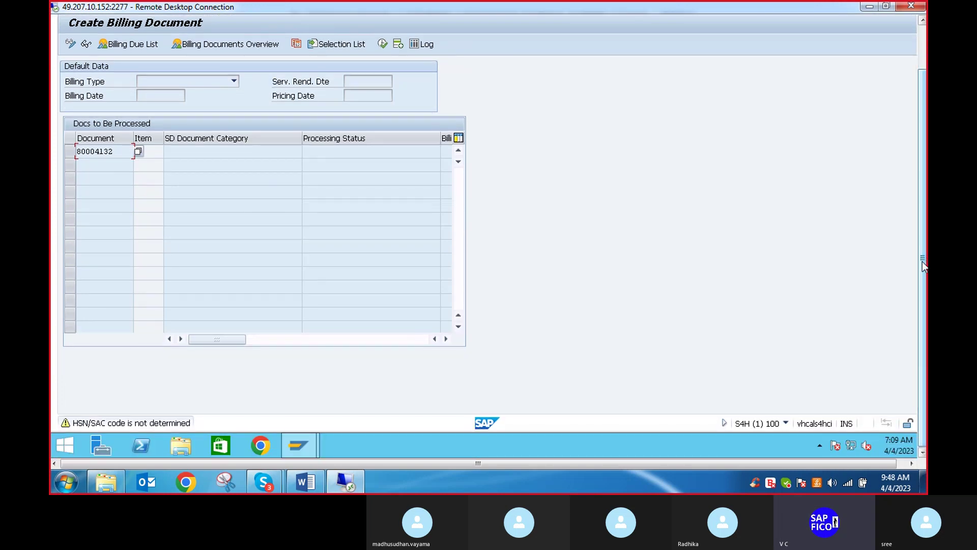
pyautogui.press('Return')
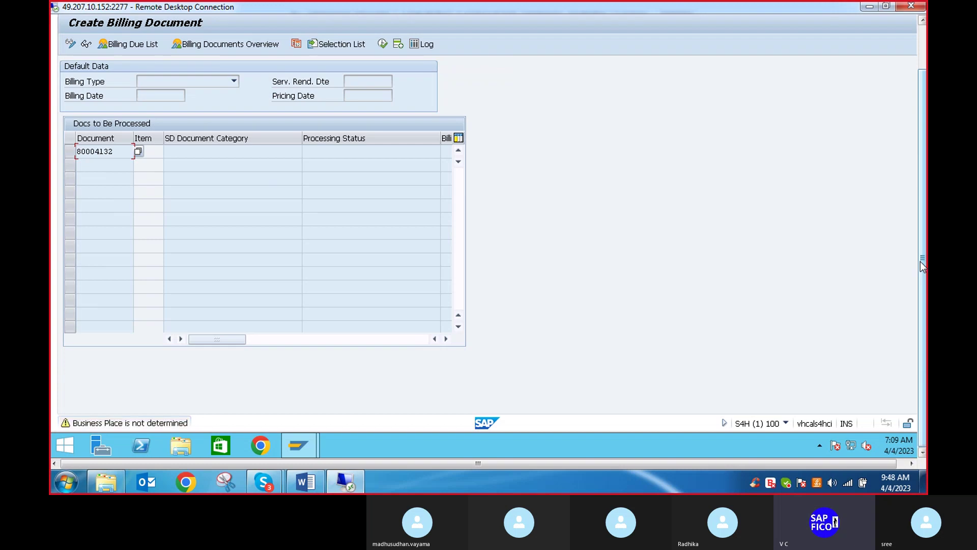
pyautogui.press('Return')
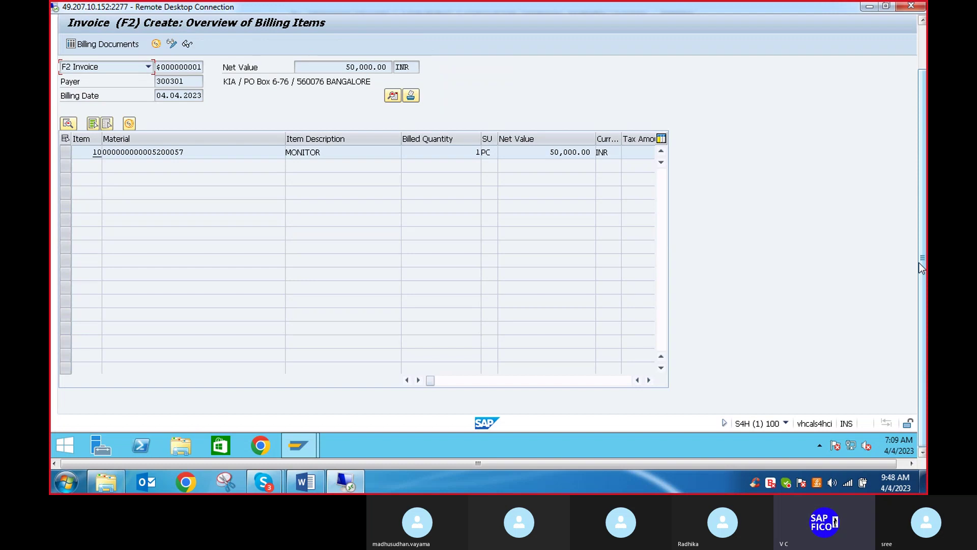
# Save the F2 invoice for the MONITOR item, accepting the warnings about the HSN/SAC code and business place
pyautogui.moveTo(924, 210); pyautogui.dragTo(922, 148)
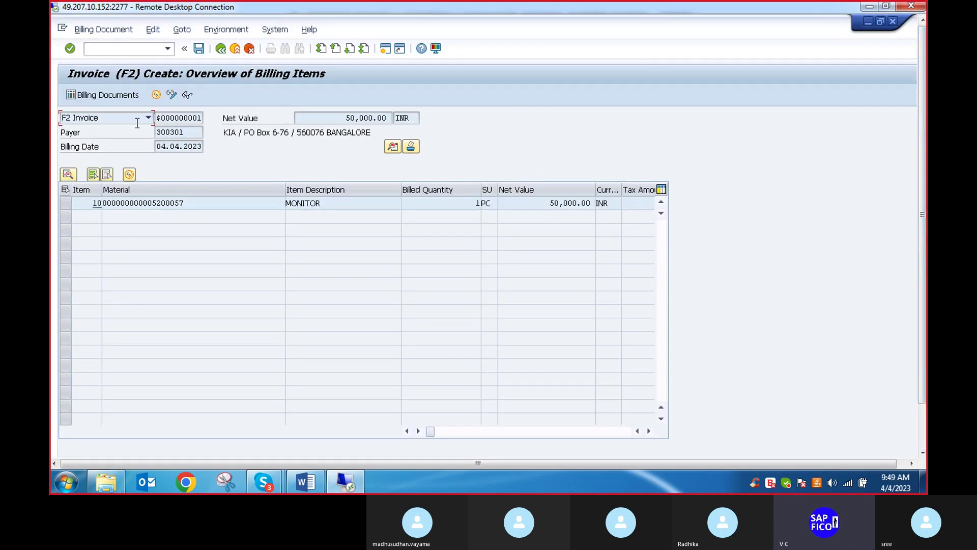
pyautogui.click(200, 48)
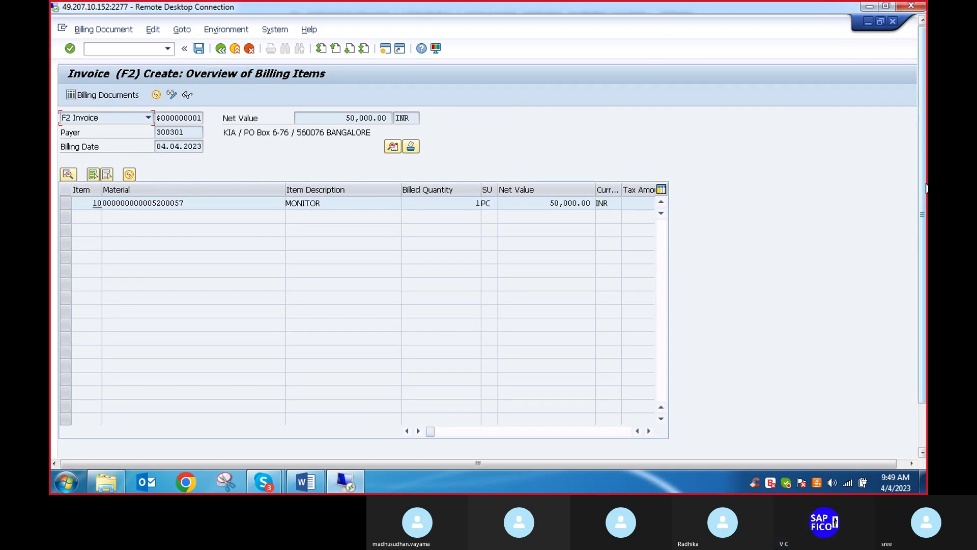
pyautogui.moveTo(919, 179); pyautogui.dragTo(919, 222)
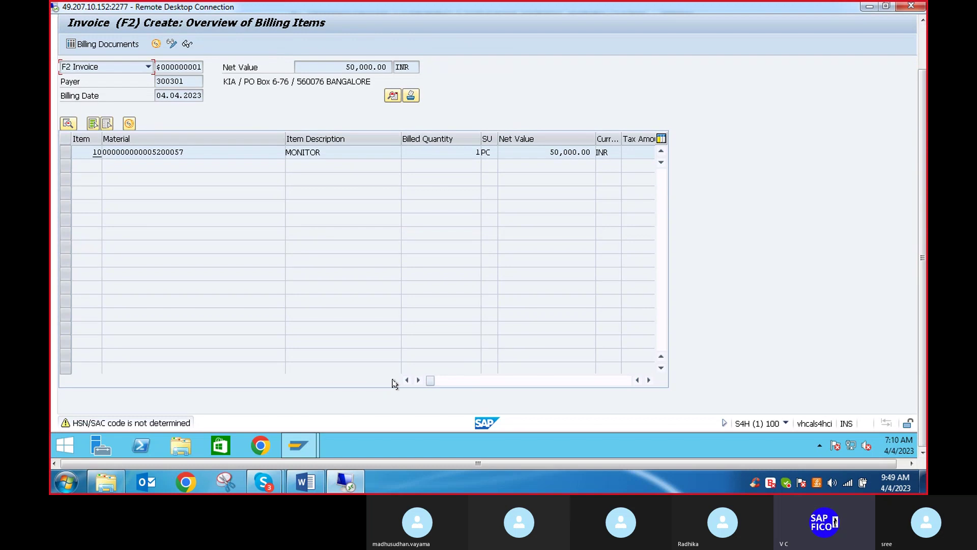
pyautogui.press('Return')
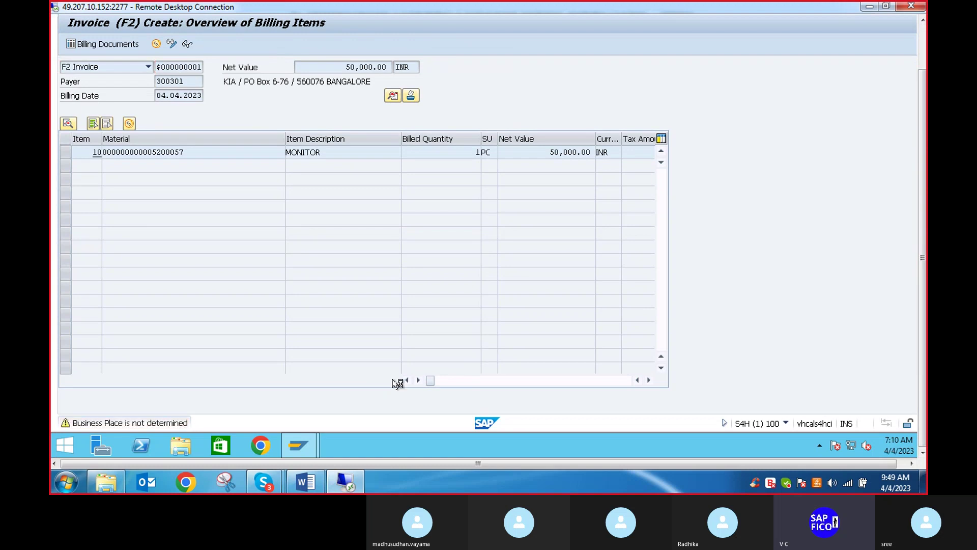
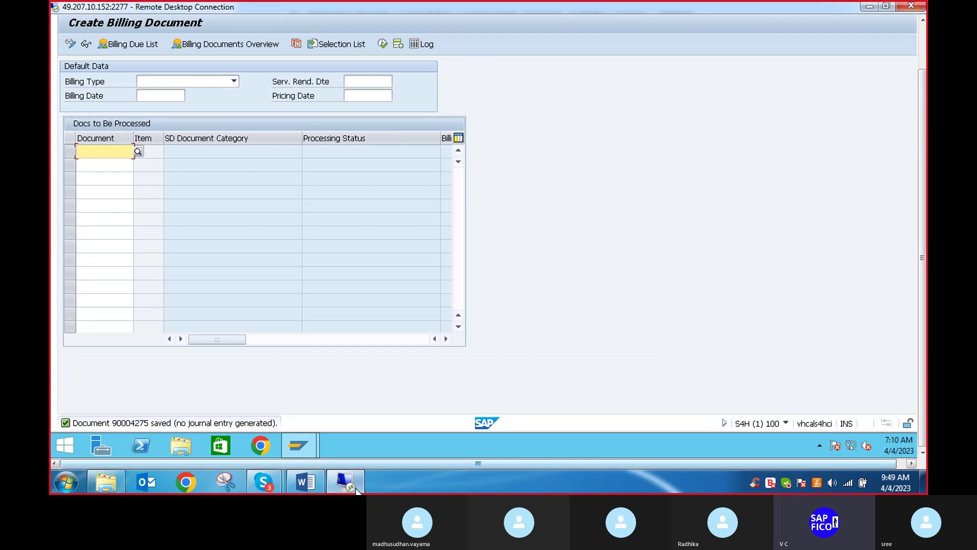
# Switch to the Word notes, replace the VF01 line's number with the newly saved billing document's number, and keep the F-28 line as a separate list item
pyautogui.click(302, 484)
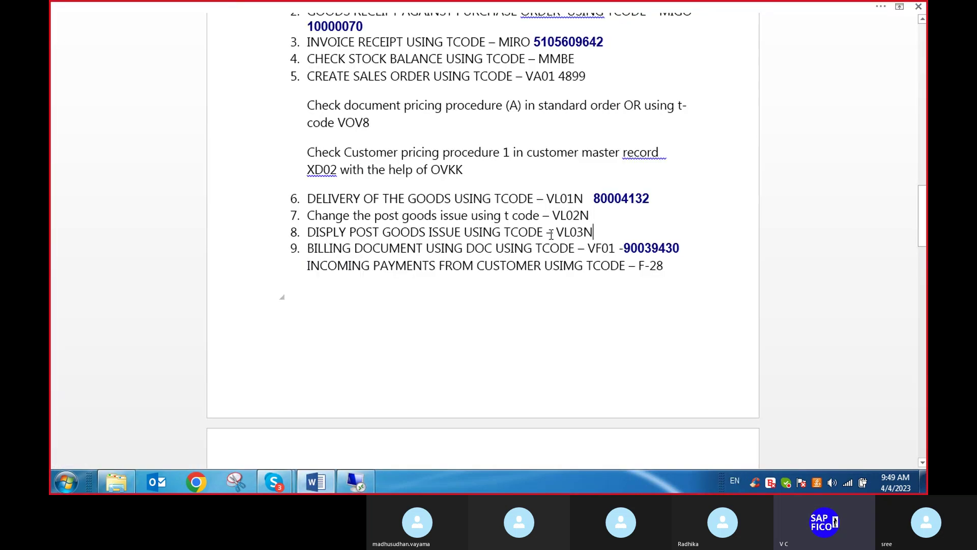
pyautogui.click(689, 248)
pyautogui.press('BackSpace')
pyautogui.press('BackSpace')
pyautogui.press('BackSpace')
pyautogui.press('BackSpace')
pyautogui.press('BackSpace')
pyautogui.press('BackSpace')
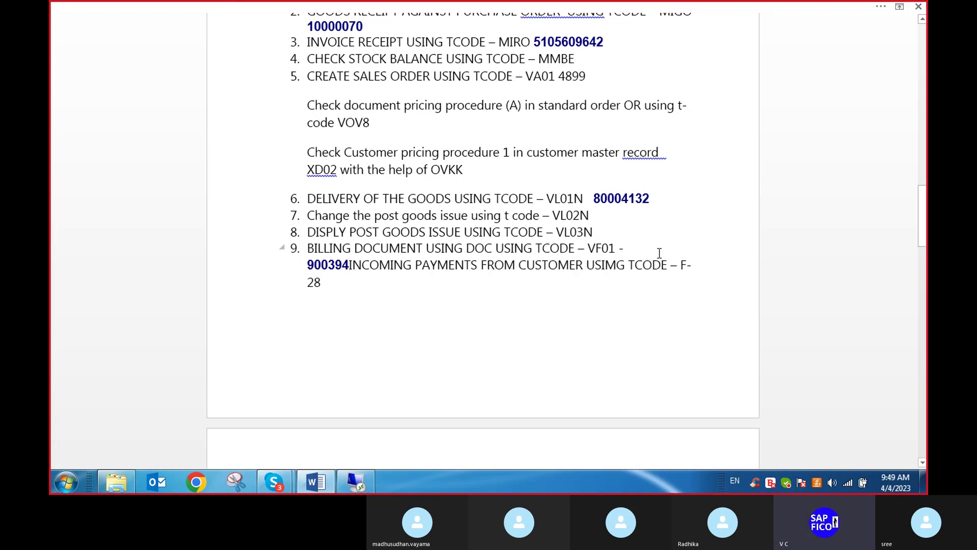
pyautogui.write('0')
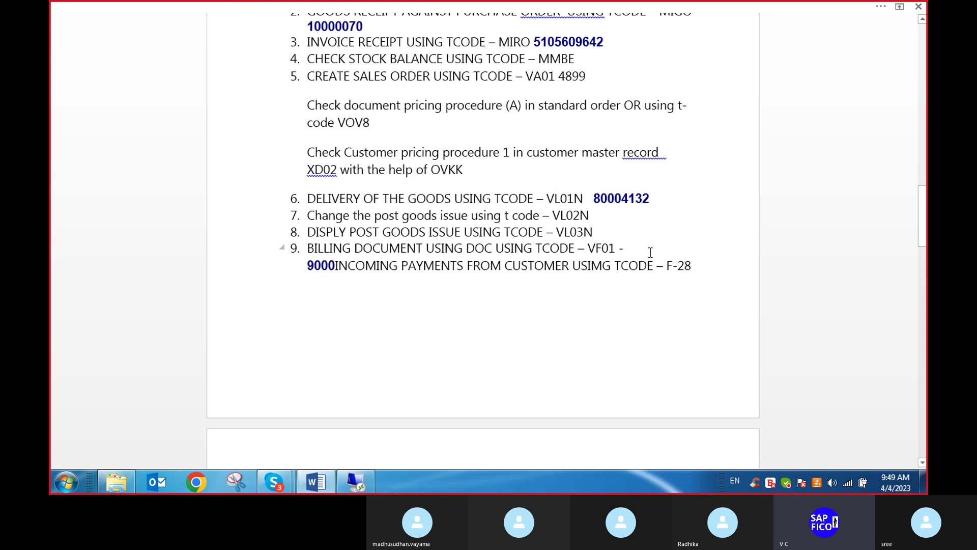
pyautogui.write('4275')
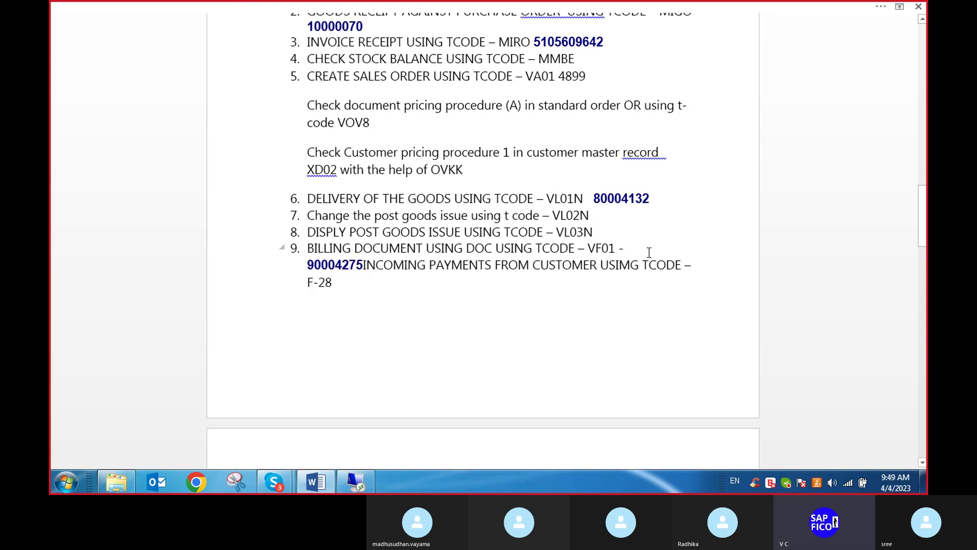
pyautogui.press('Return')
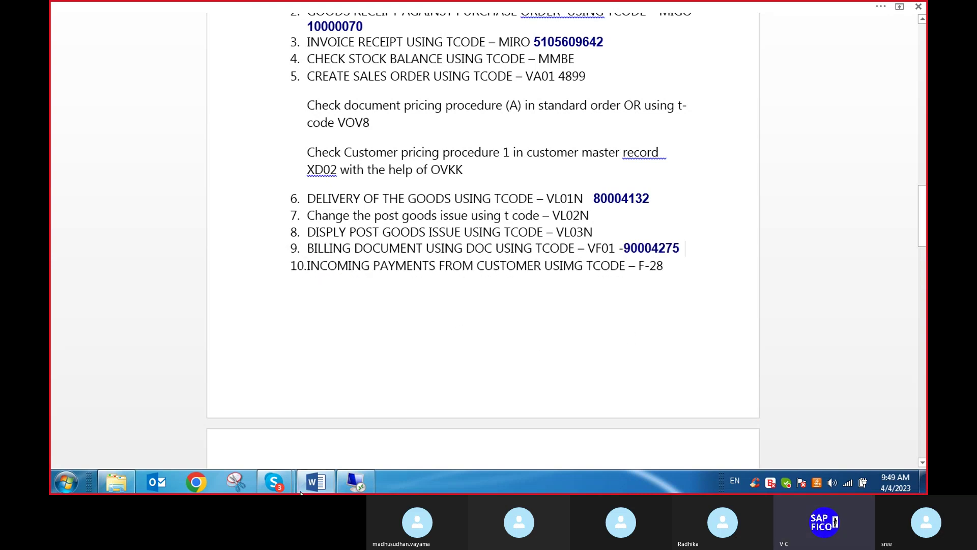
# Switch to the SAP remote session, leave VF01, start transaction VF02, try to release the billing document to accounting and check the status message
pyautogui.click(357, 483)
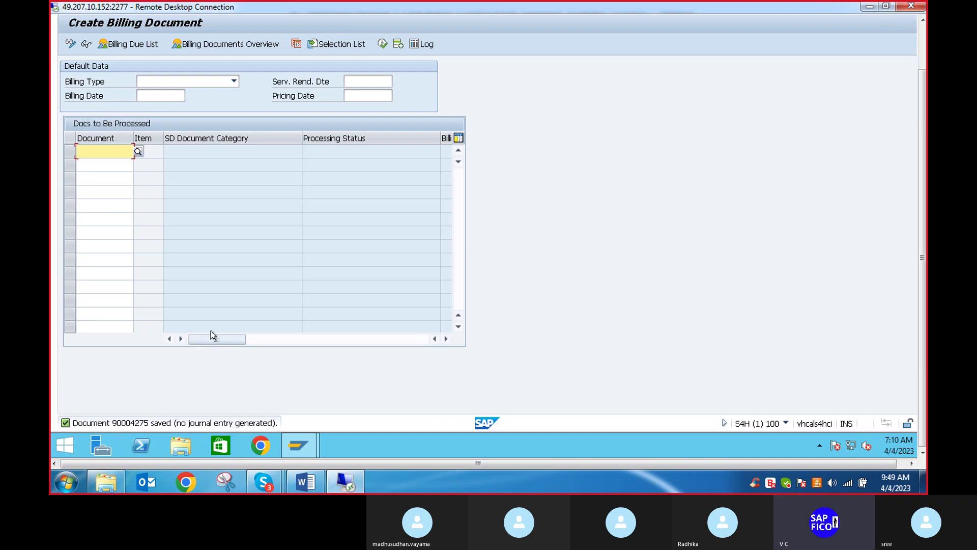
pyautogui.moveTo(925, 119); pyautogui.dragTo(914, 76)
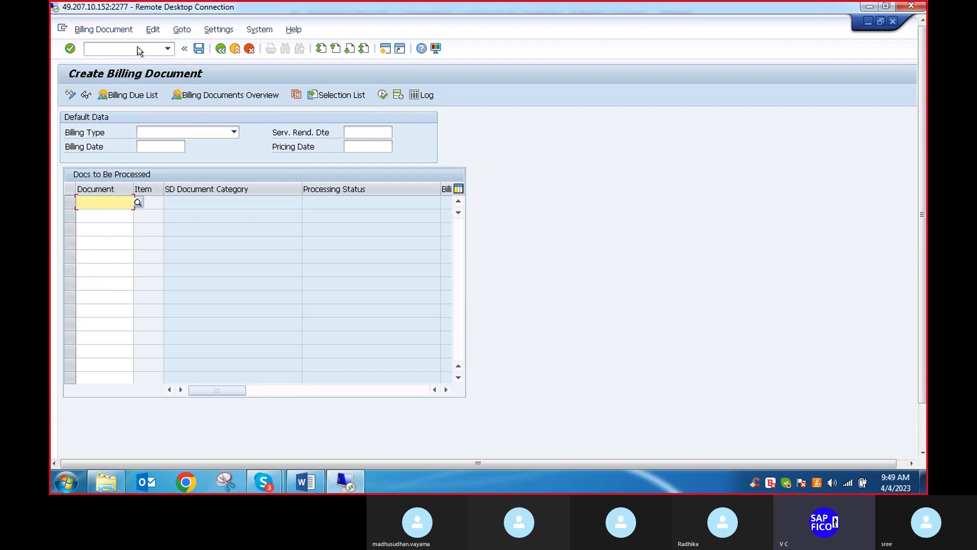
pyautogui.click(113, 49)
pyautogui.write('/')
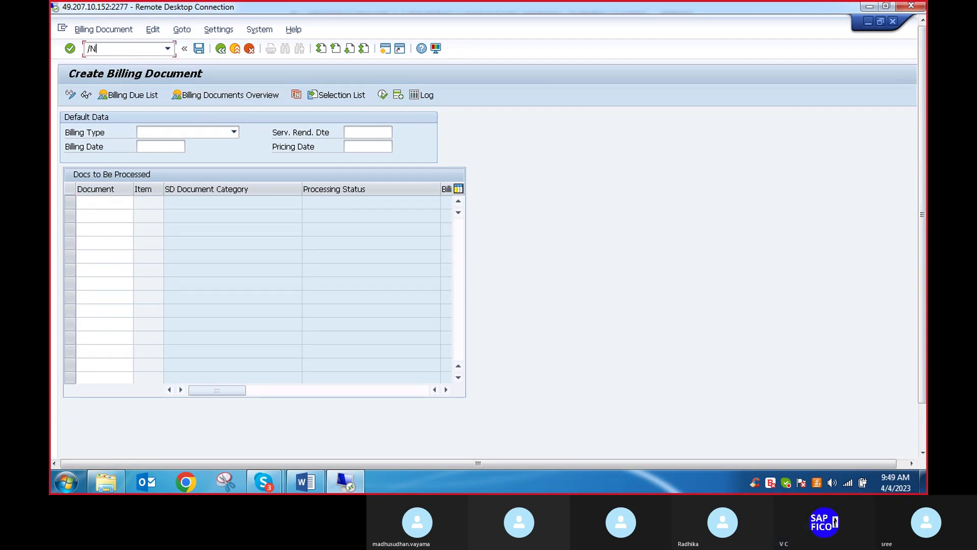
pyautogui.write('N')
pyautogui.press('Return')
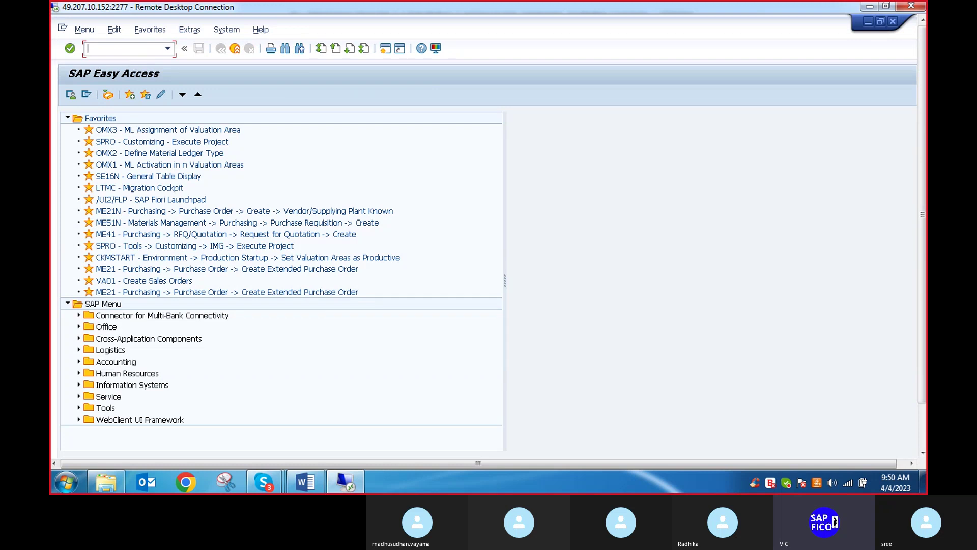
pyautogui.write('vf02')
pyautogui.press('Return')
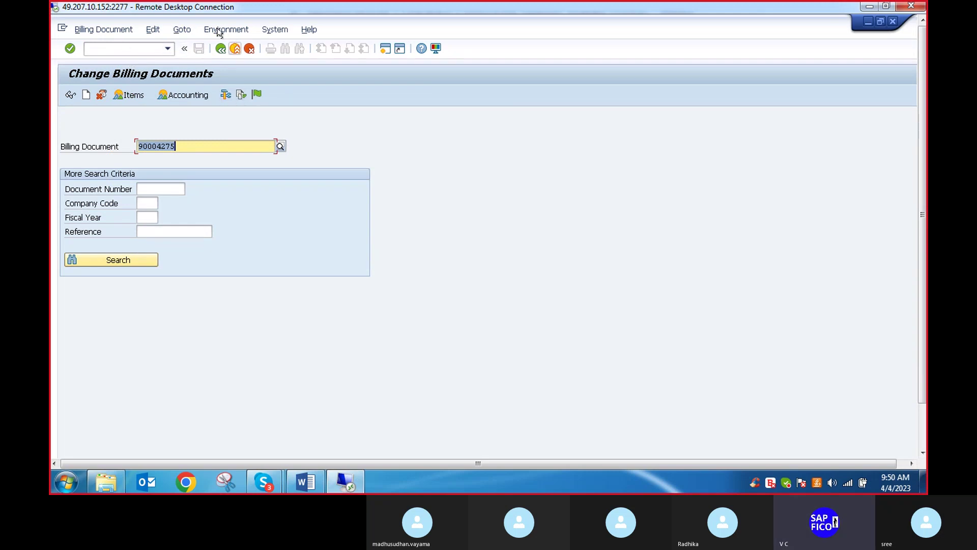
pyautogui.click(257, 96)
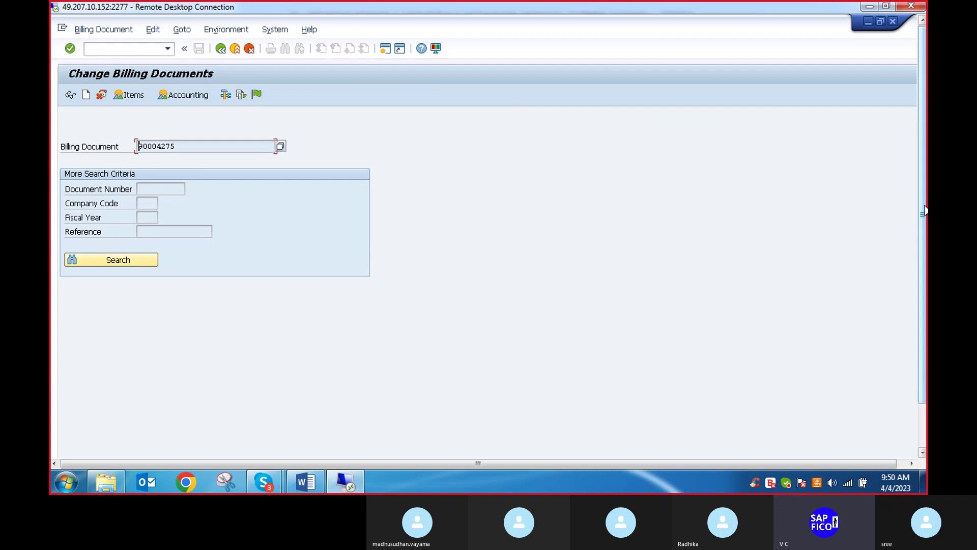
pyautogui.moveTo(923, 214); pyautogui.dragTo(923, 258)
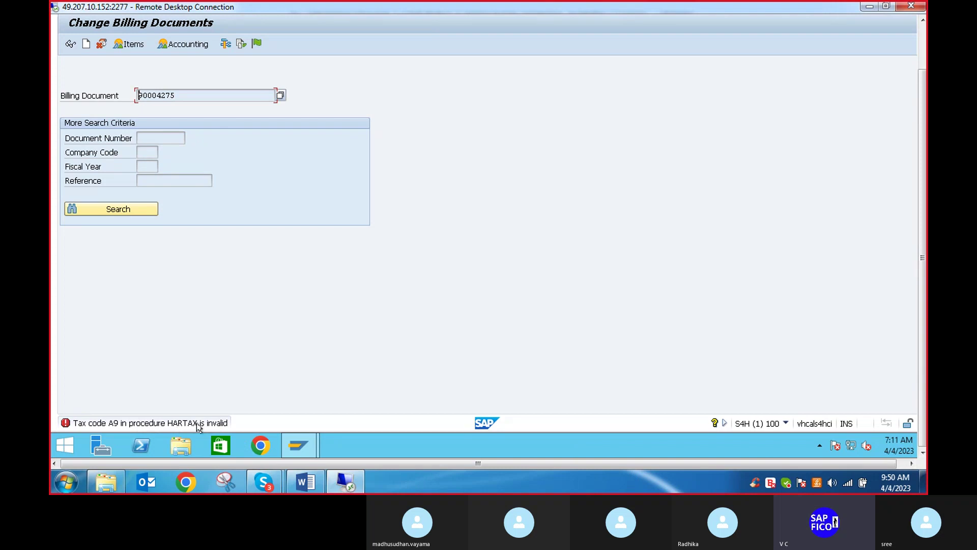
pyautogui.scroll(2, 922, 227)
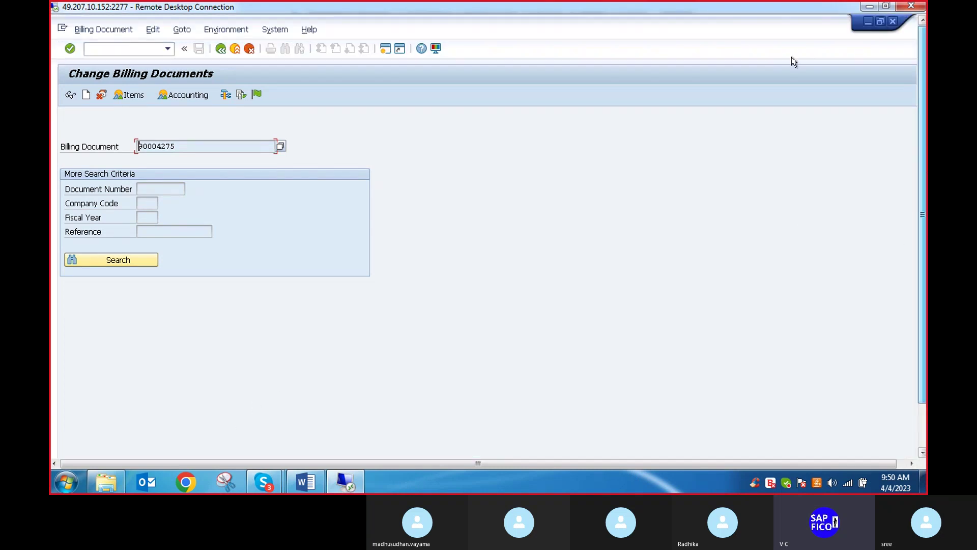
# Leave VF02, start transaction OBBG and position the country-to-calculation-procedure list at country IN
pyautogui.click(116, 50)
pyautogui.write('/n')
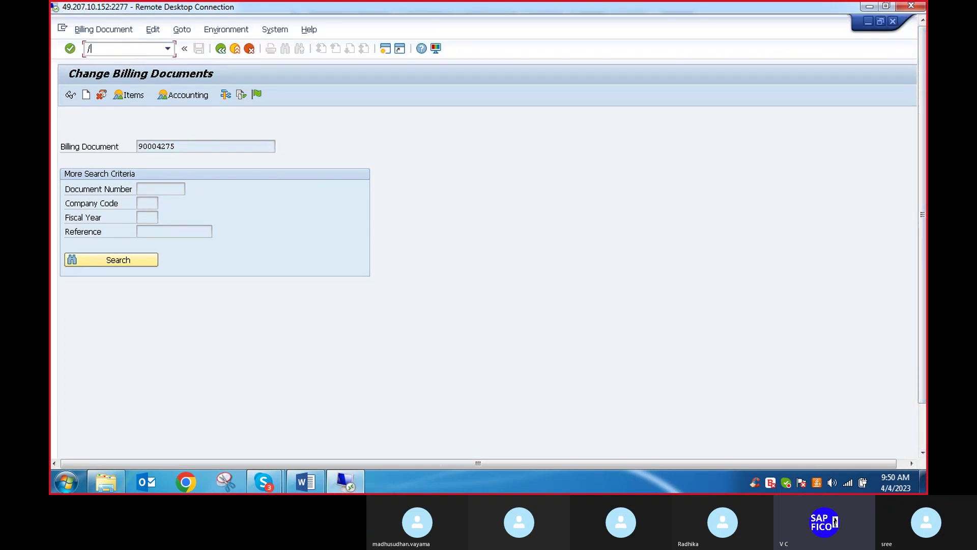
pyautogui.press('Return')
pyautogui.write('obb')
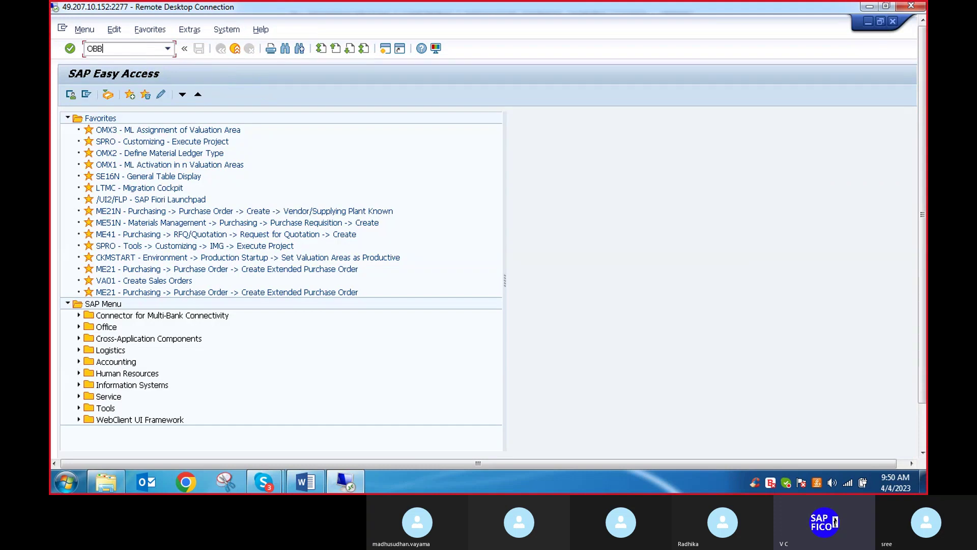
pyautogui.write('g')
pyautogui.press('Return')
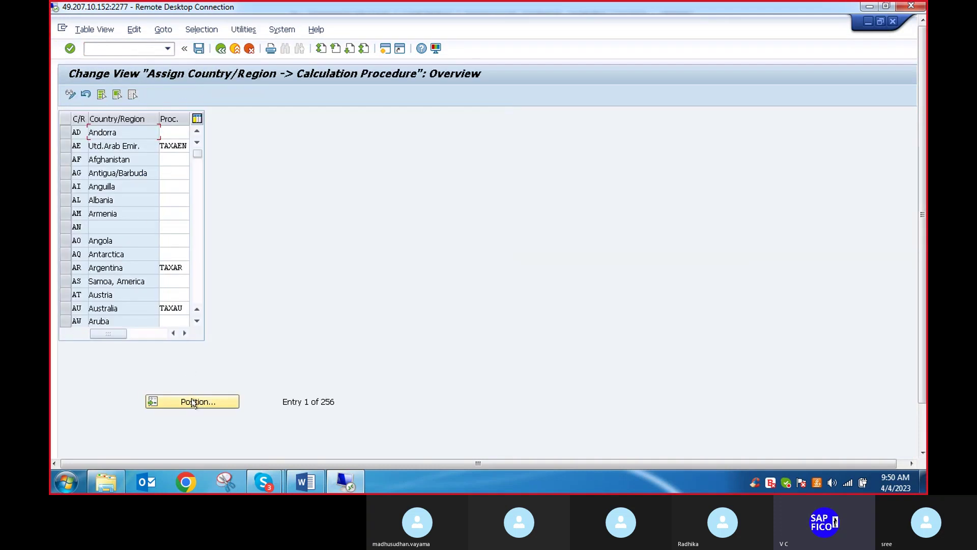
pyautogui.click(193, 403)
pyautogui.write('in')
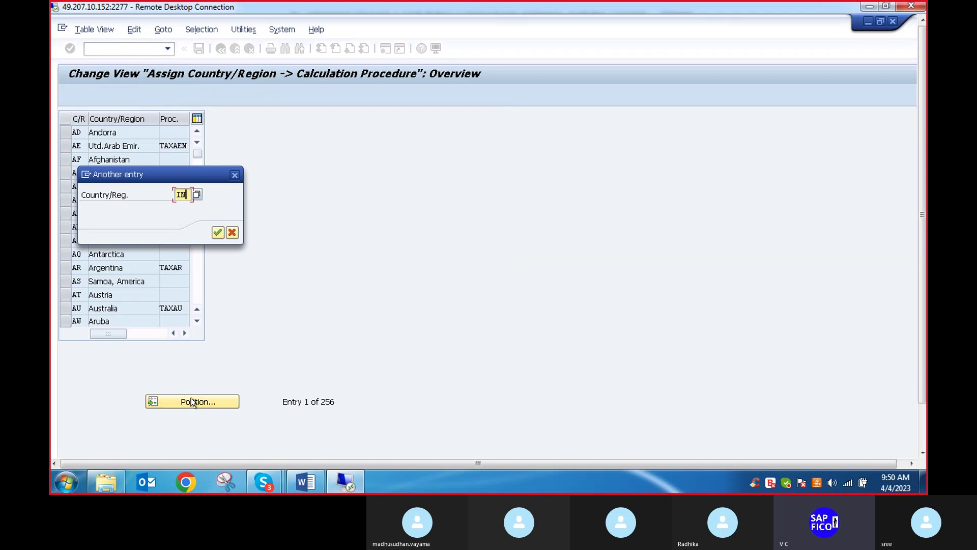
pyautogui.press('Return')
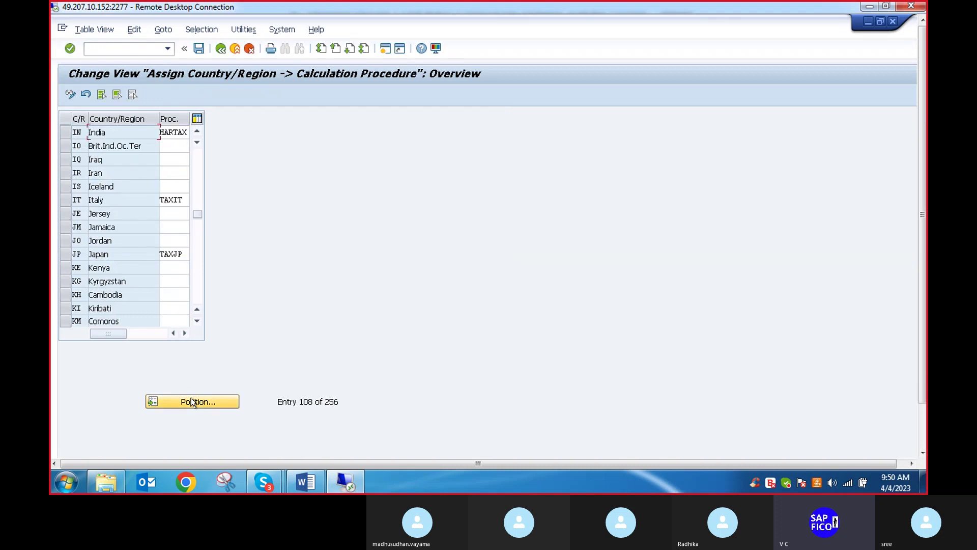
# Assign calculation procedure VLTAX to India and save the table entry
pyautogui.click(188, 132)
pyautogui.press('BackSpace')
pyautogui.press('BackSpace')
pyautogui.press('BackSpace')
pyautogui.press('BackSpace')
pyautogui.press('BackSpace')
pyautogui.press('BackSpace')
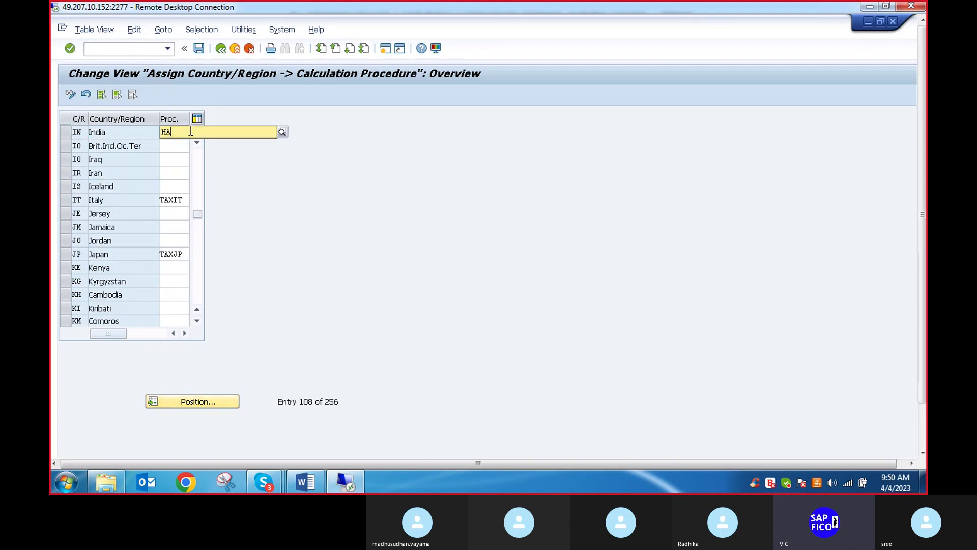
pyautogui.write('VL')
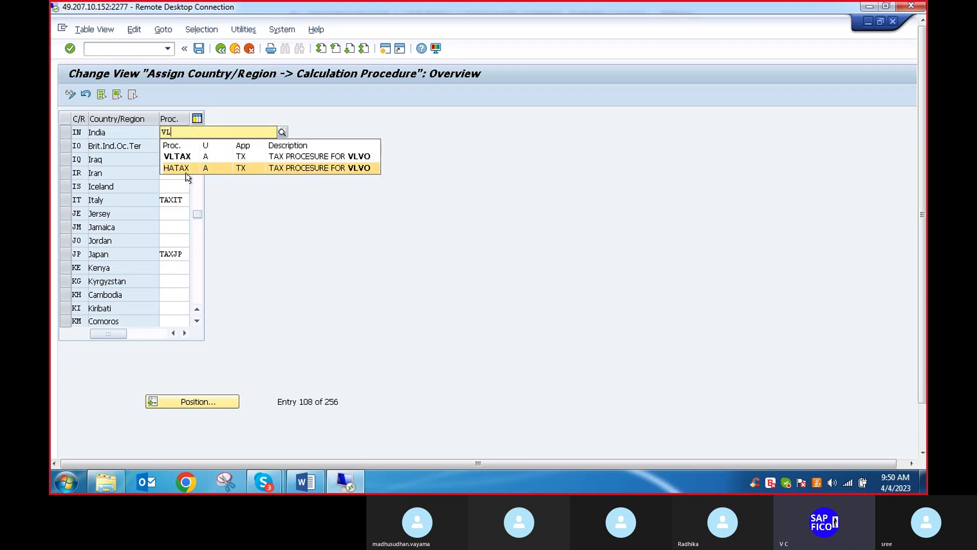
pyautogui.click(184, 156)
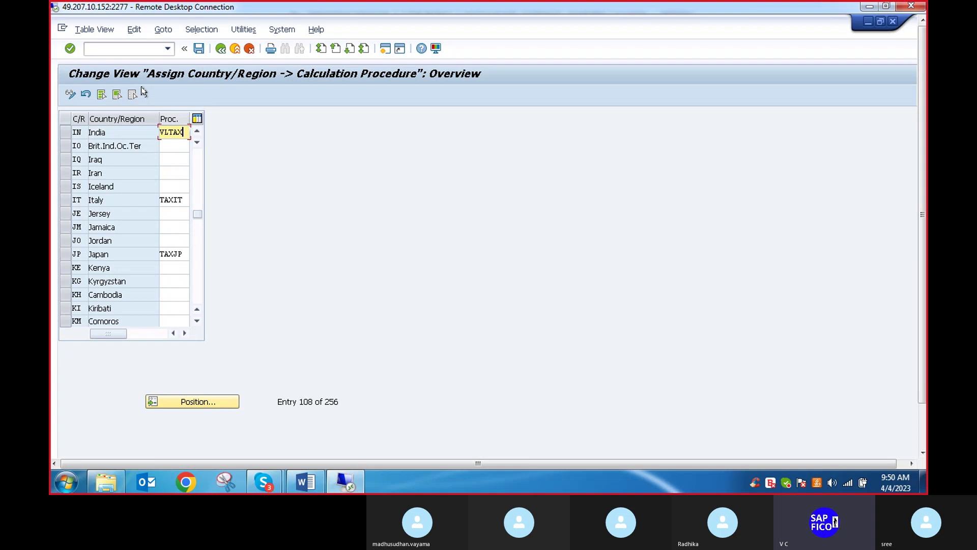
pyautogui.click(198, 49)
pyautogui.click(236, 230)
# Leave OBBG, return to transaction VF02, release the billing document to accounting and check the status message
pyautogui.click(112, 51)
pyautogui.write('/n')
pyautogui.press('Return')
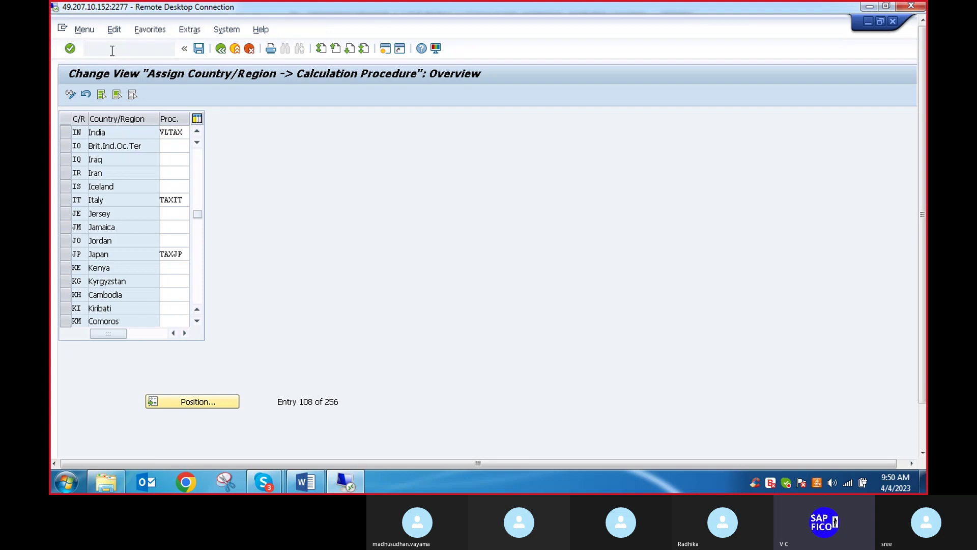
pyautogui.write('VF02')
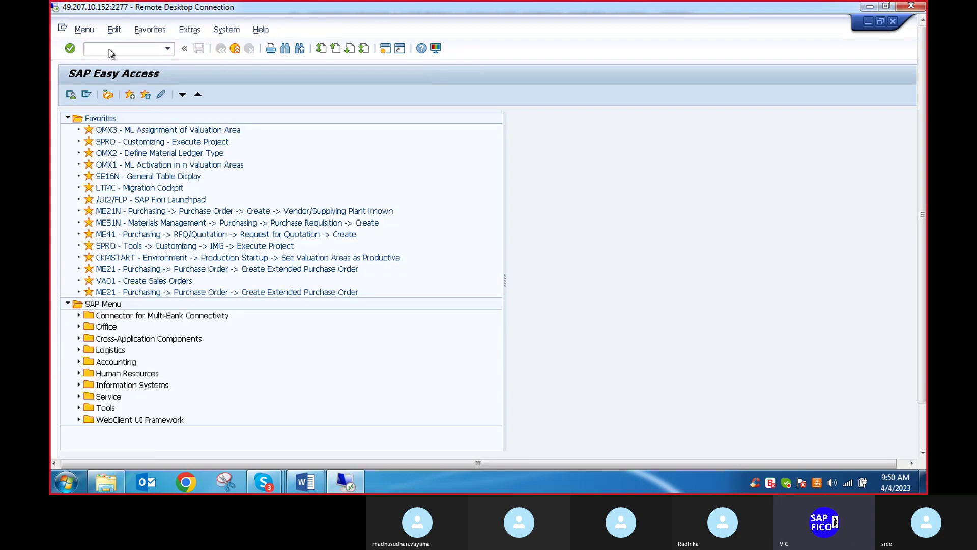
pyautogui.press('Return')
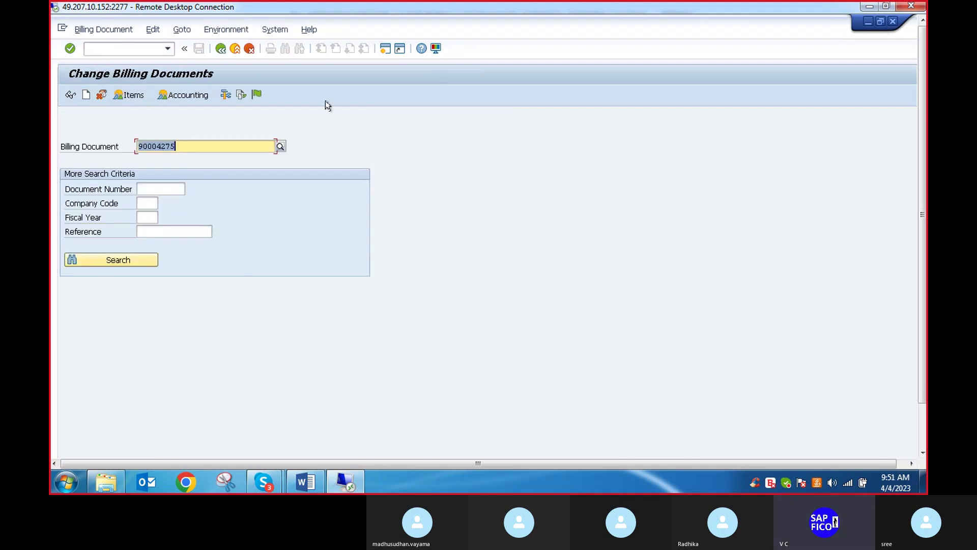
pyautogui.click(257, 94)
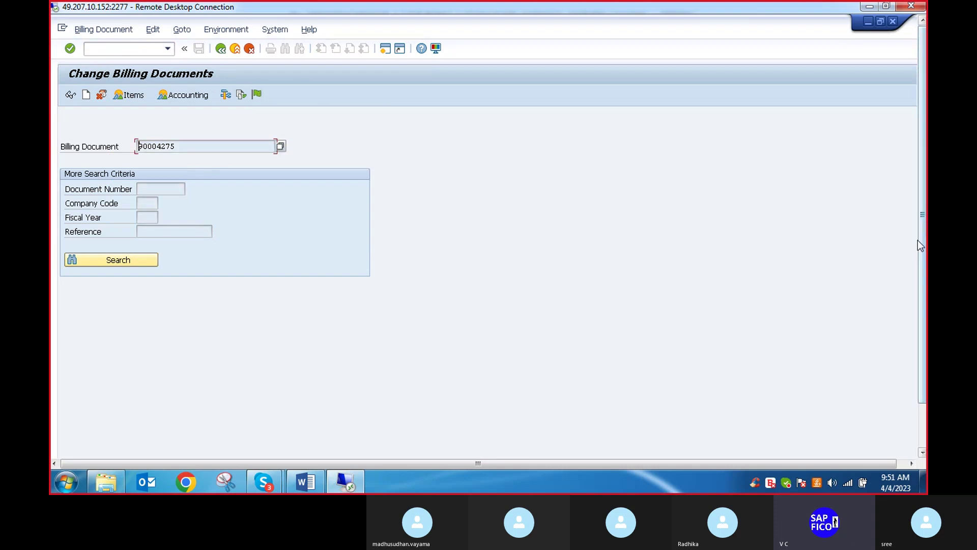
pyautogui.moveTo(921, 240); pyautogui.dragTo(903, 290)
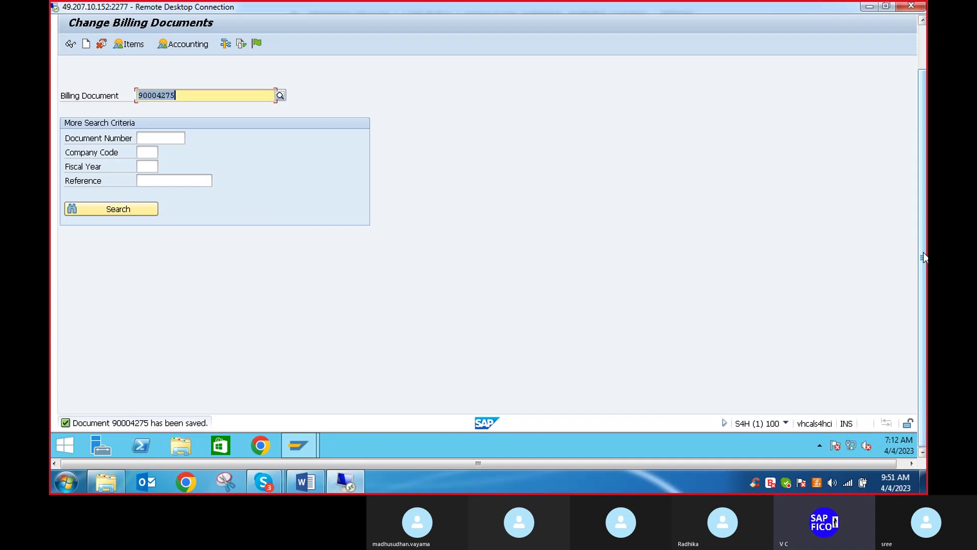
pyautogui.moveTo(923, 253); pyautogui.dragTo(920, 170)
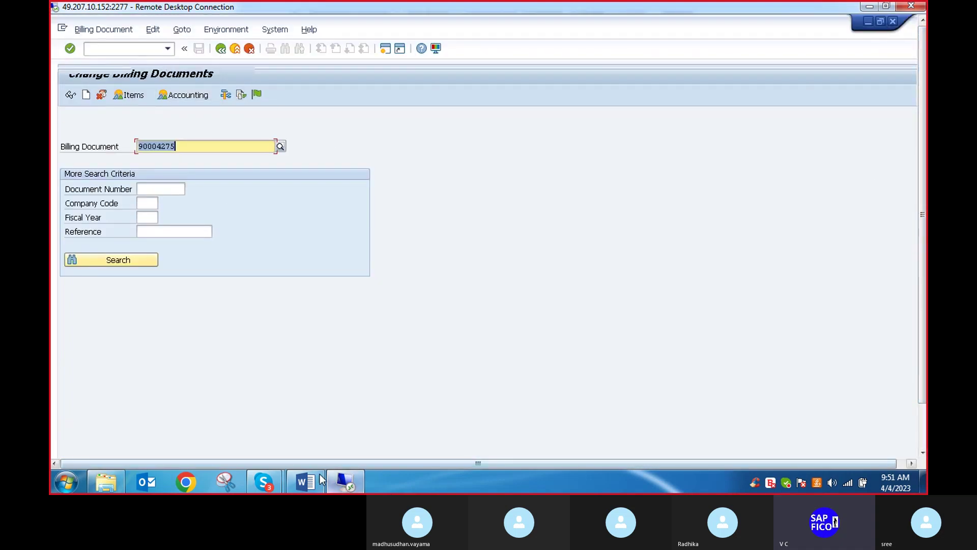
# Glance at the Word notes, return to the SAP session, restart transaction VF02 and display the billing document's document flow
pyautogui.click(307, 483)
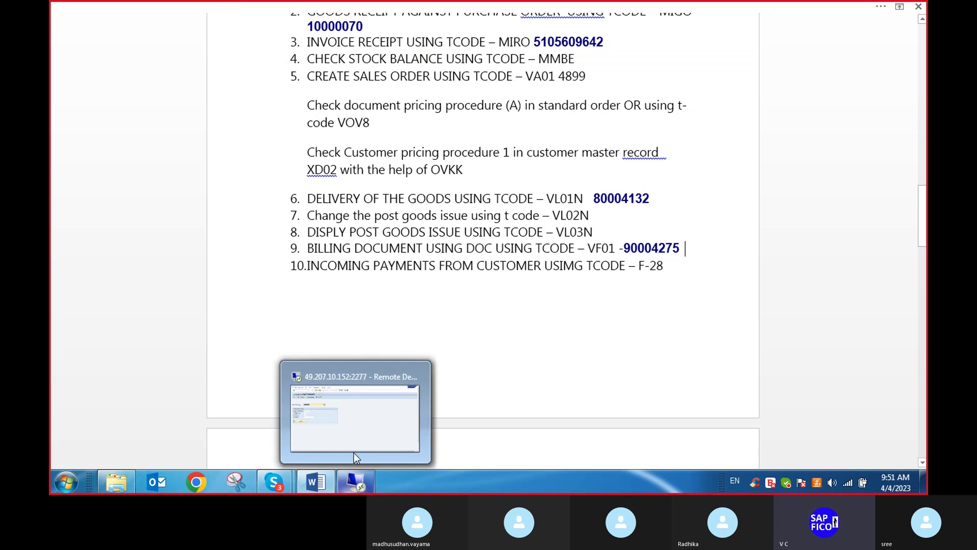
pyautogui.click(357, 481)
pyautogui.click(99, 49)
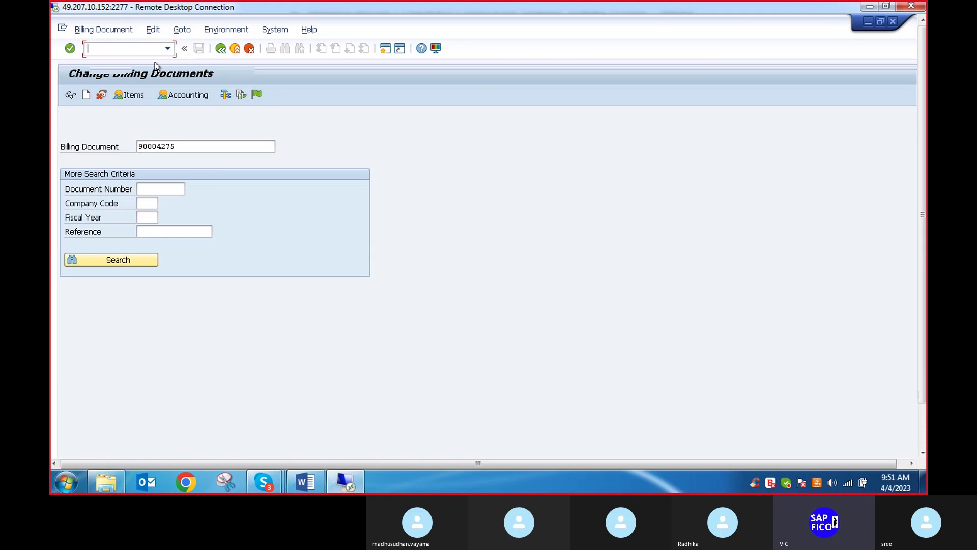
pyautogui.write('/n')
pyautogui.press('Return')
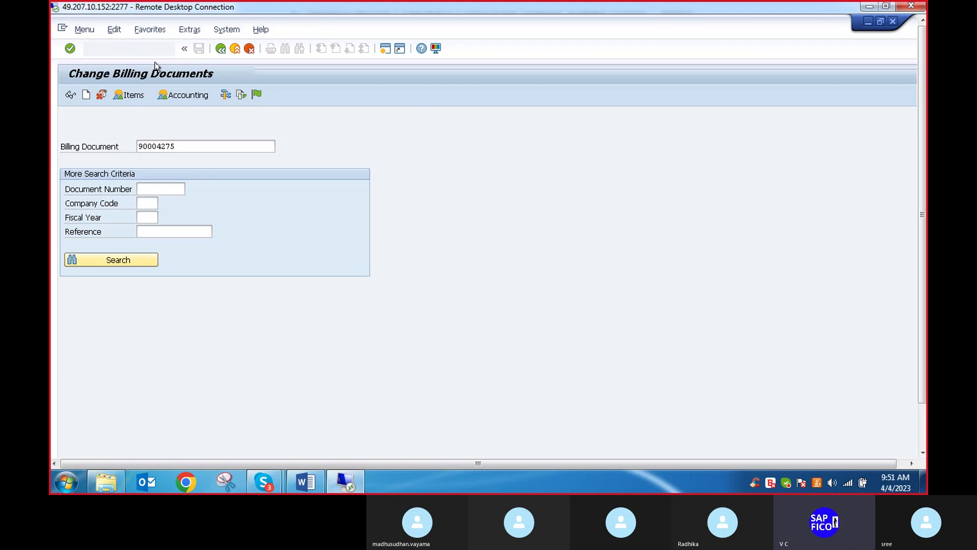
pyautogui.write('VF02')
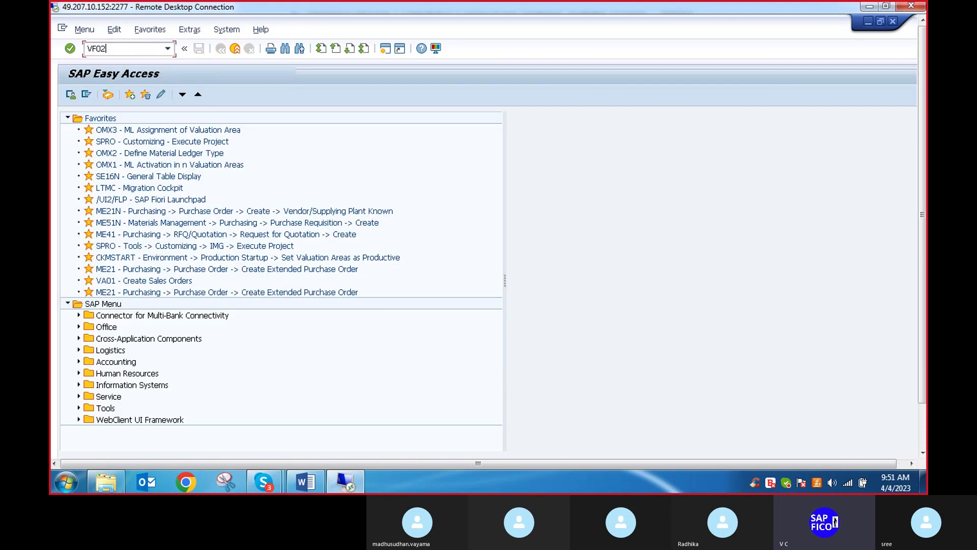
pyautogui.press('Return')
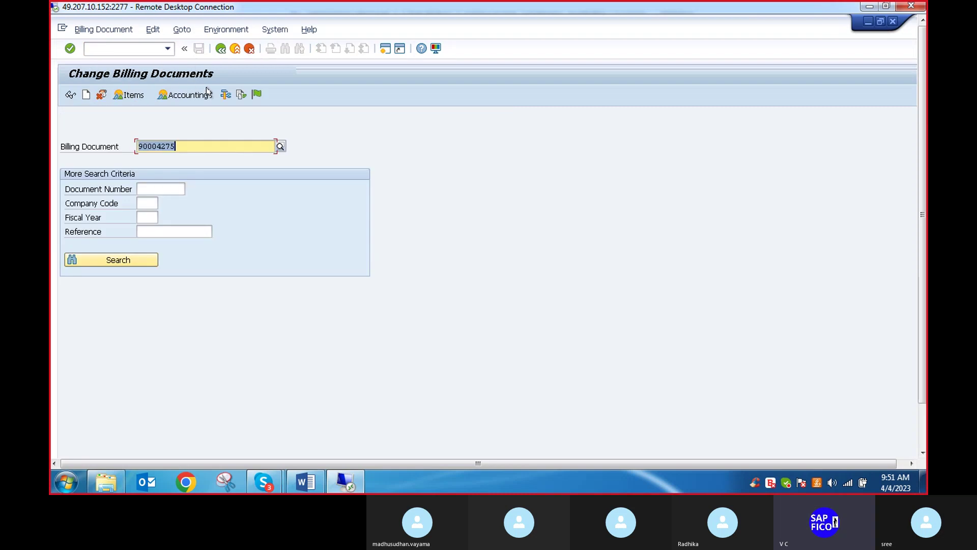
pyautogui.click(243, 96)
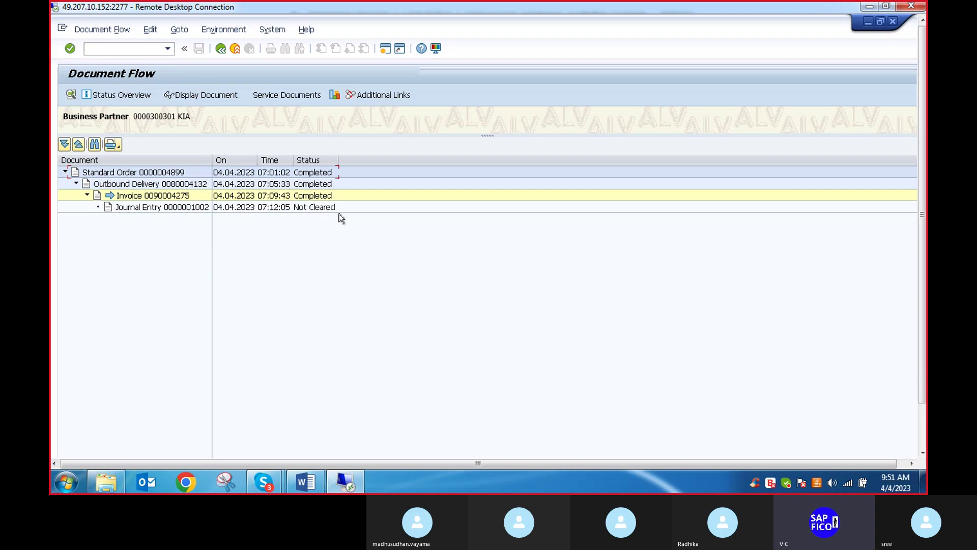
pyautogui.click(99, 50)
pyautogui.write('/n')
pyautogui.press('Return')
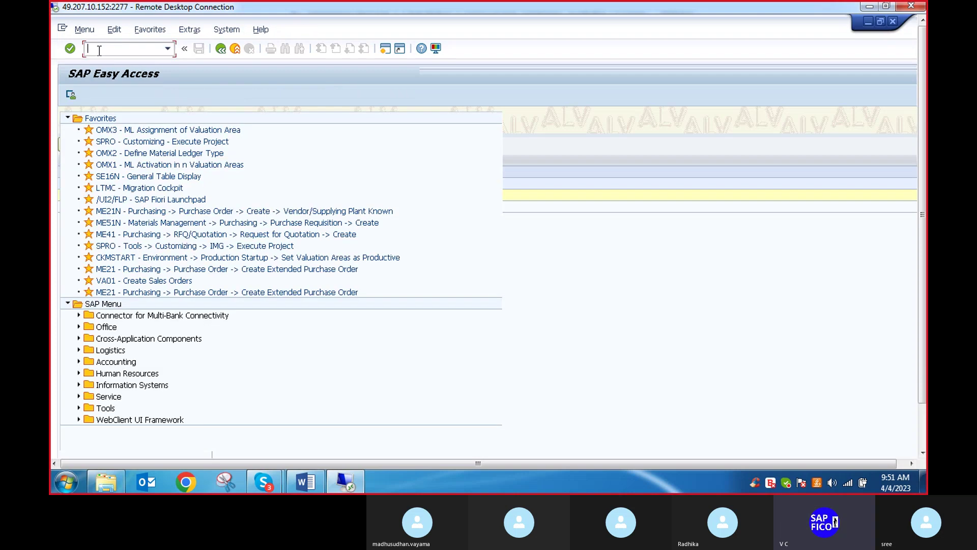
pyautogui.write('F-28')
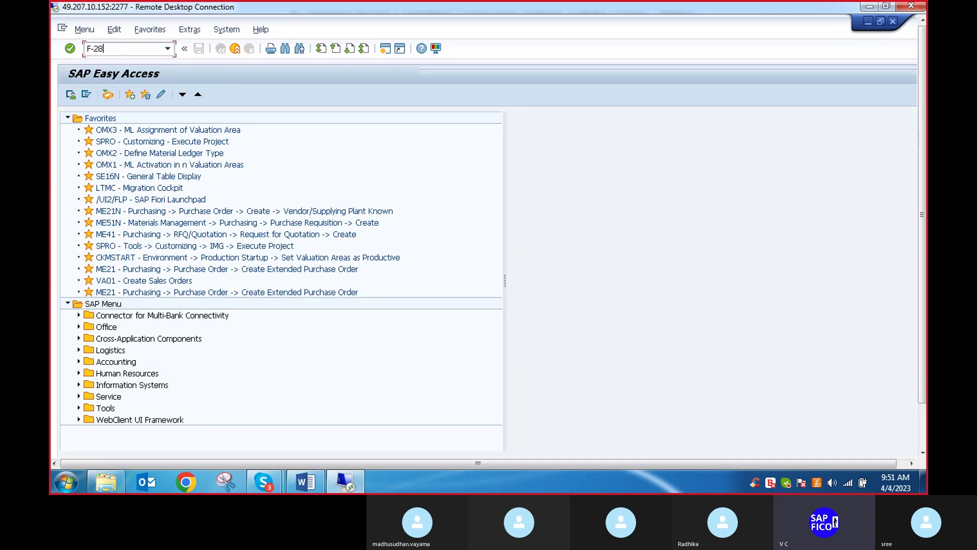
pyautogui.press('Return')
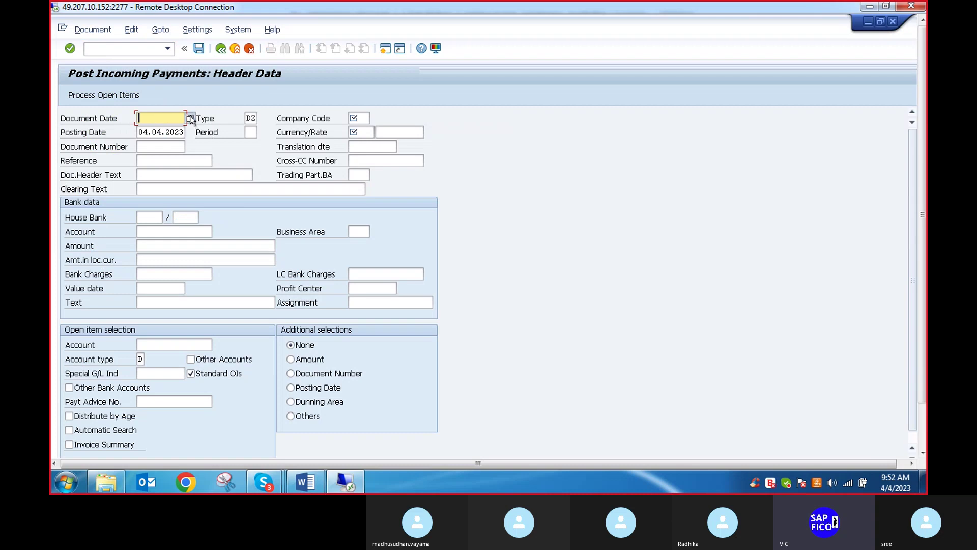
pyautogui.click(134, 90)
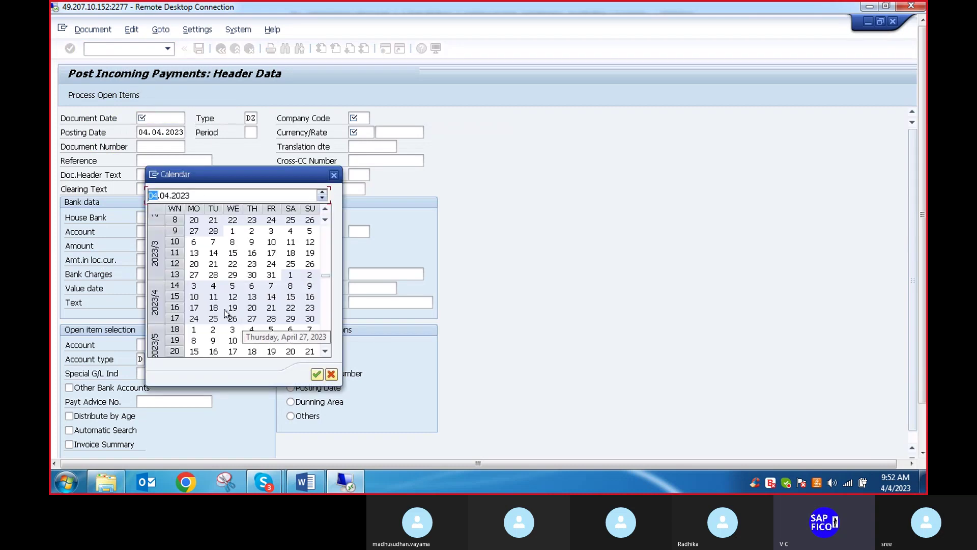
pyautogui.click(334, 174)
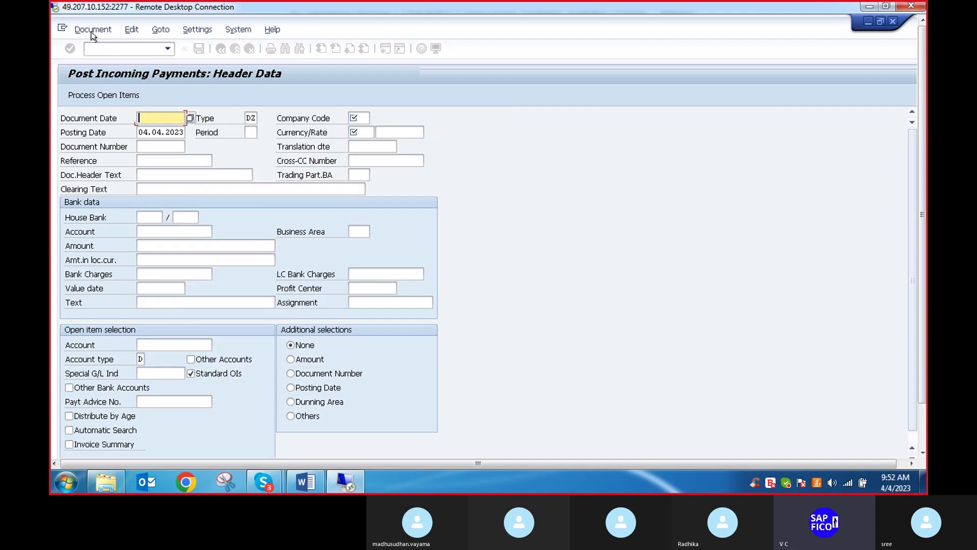
# Leave the current transaction, start FBL5N and set the company code to VLVO for the customer line items
pyautogui.click(98, 49)
pyautogui.write('/n')
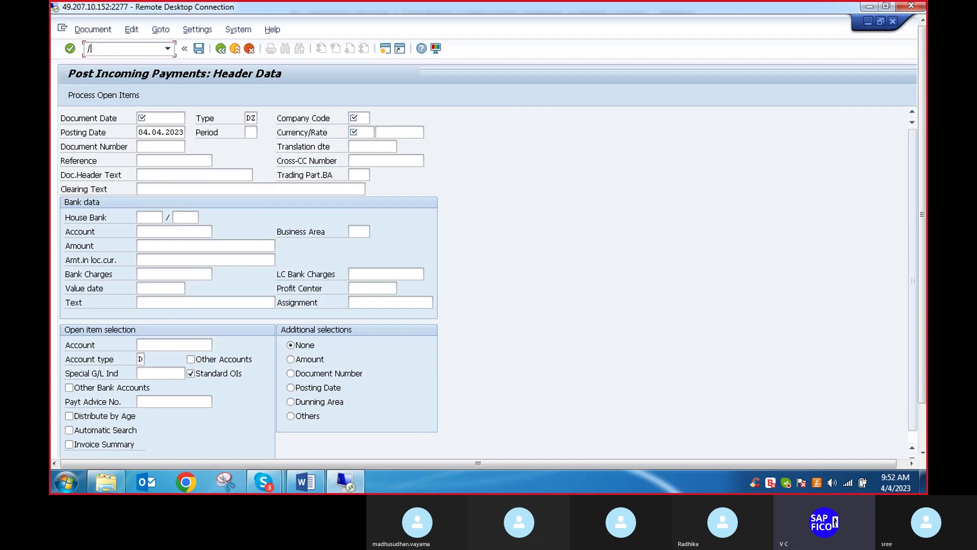
pyautogui.press('Return')
pyautogui.write('FB')
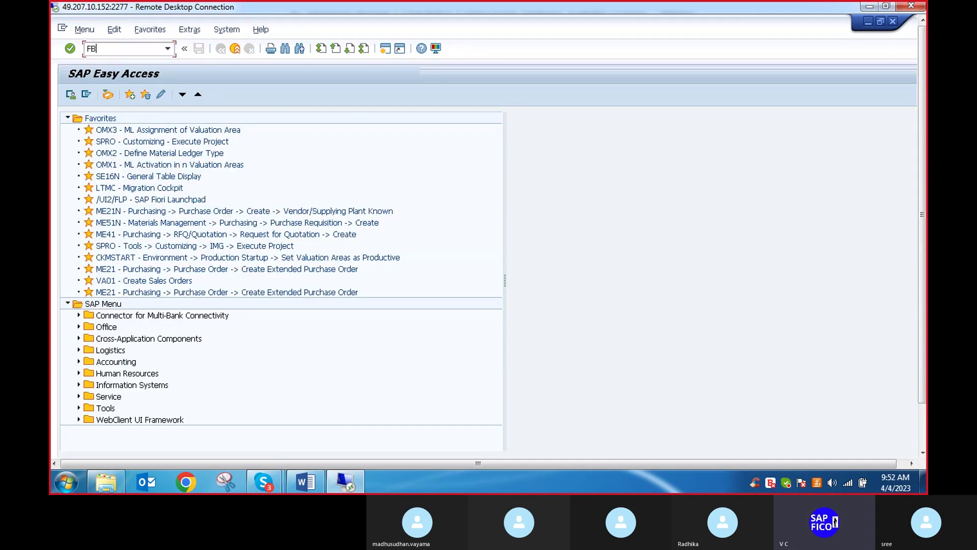
pyautogui.write('L5N')
pyautogui.press('Return')
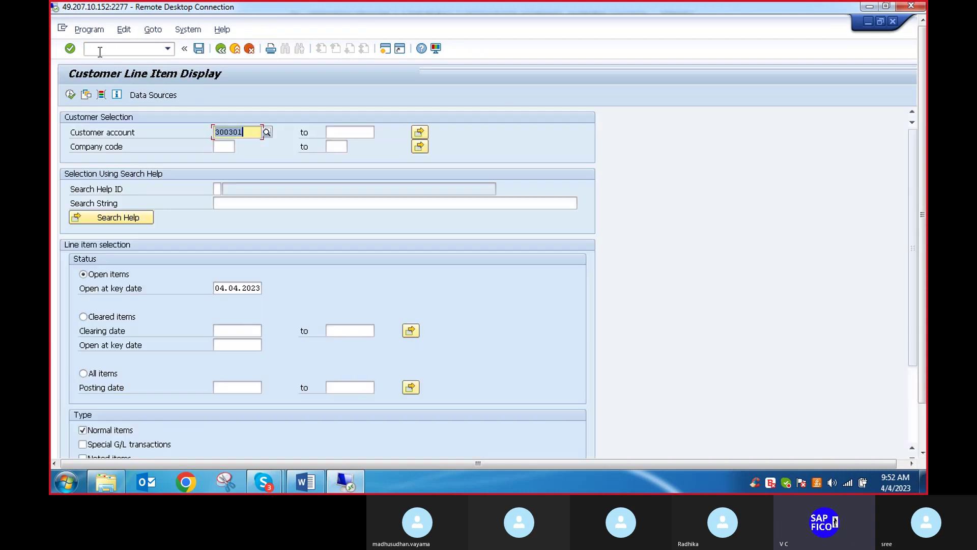
pyautogui.click(216, 147)
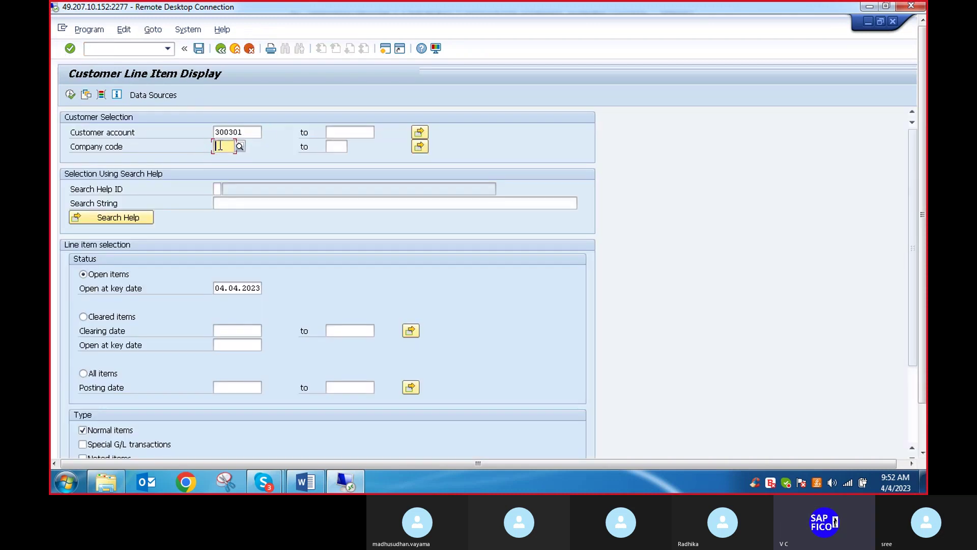
pyautogui.write('VLVO')
pyautogui.doubleClick(215, 146)
# Clear the customer account restriction, run the open item report and examine the line items of all customers in company code VLVO
pyautogui.click(252, 133)
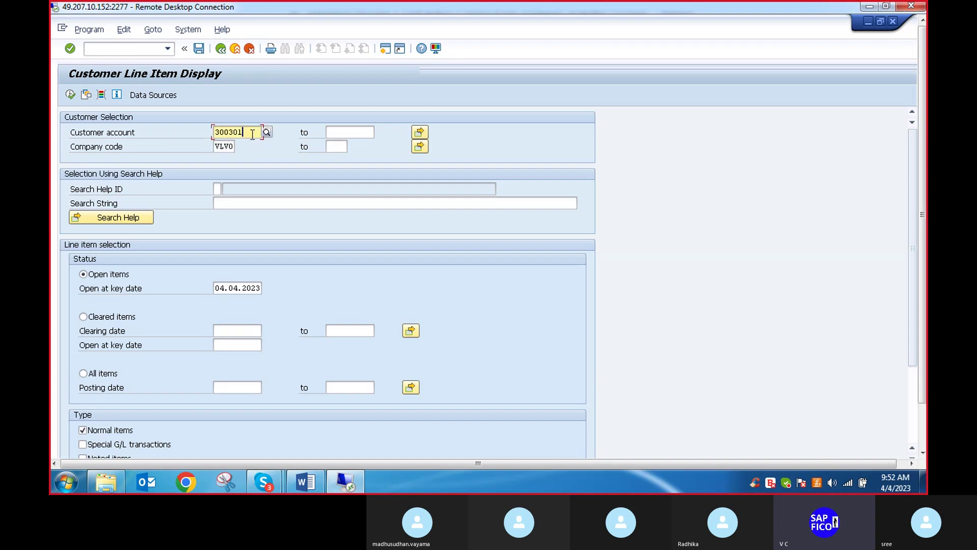
pyautogui.press('BackSpace')
pyautogui.press('BackSpace')
pyautogui.press('BackSpace')
pyautogui.press('BackSpace')
pyautogui.press('BackSpace')
pyautogui.press('BackSpace')
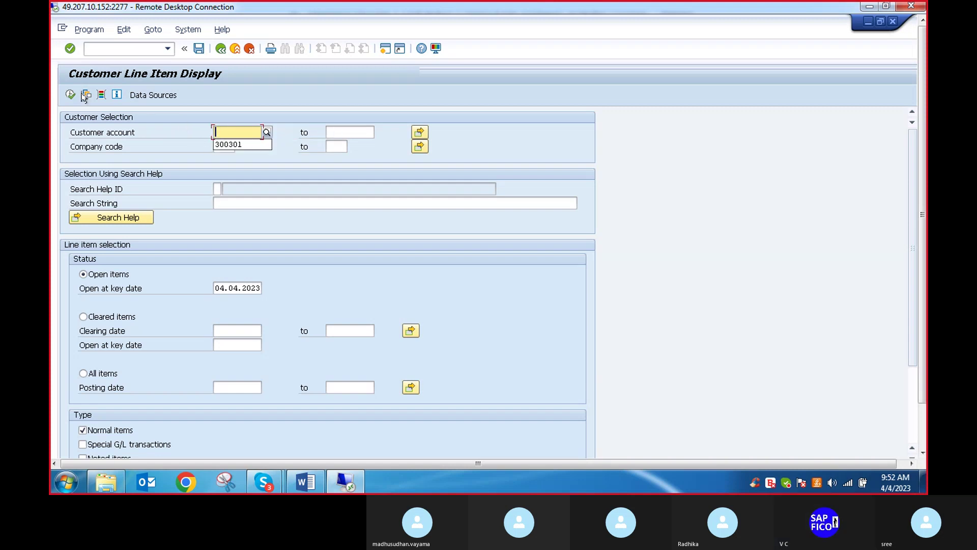
pyautogui.click(70, 96)
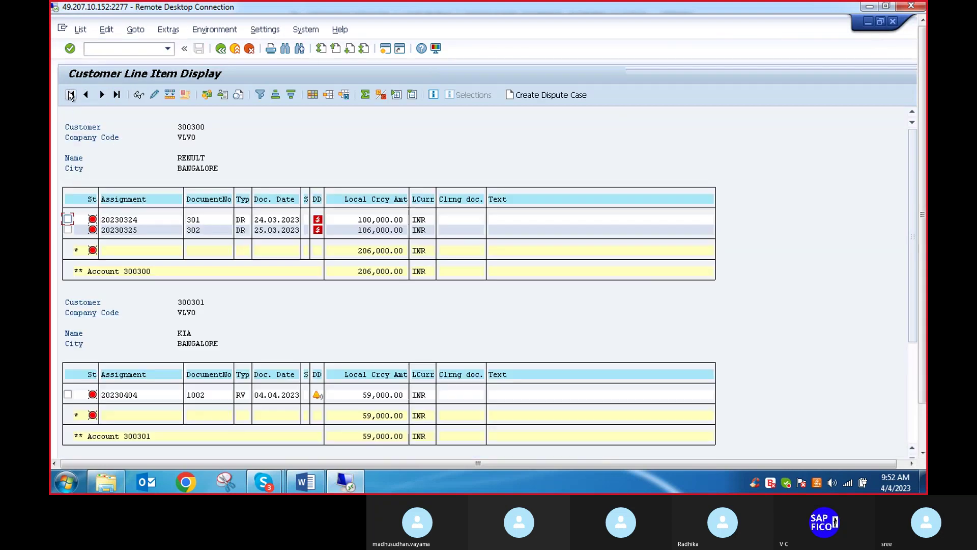
pyautogui.doubleClick(195, 251)
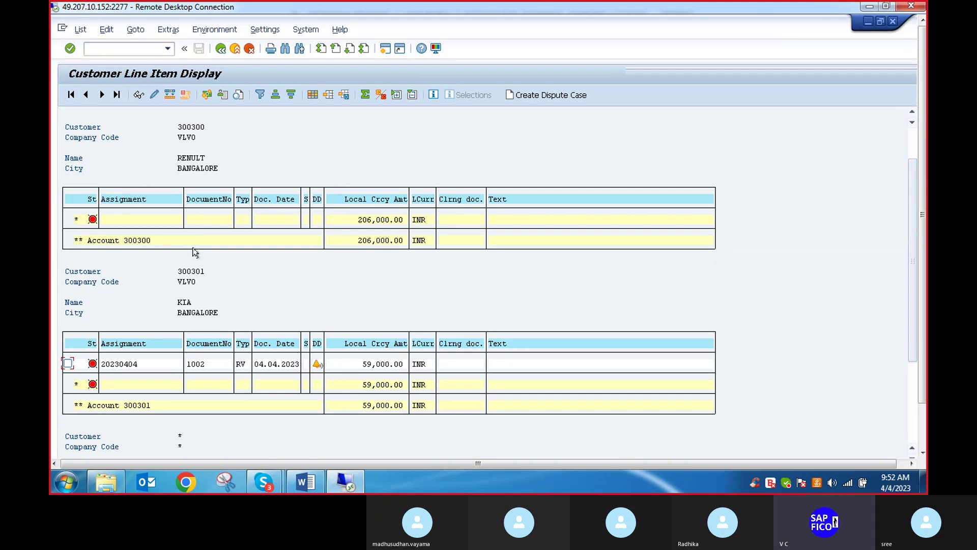
pyautogui.doubleClick(194, 249)
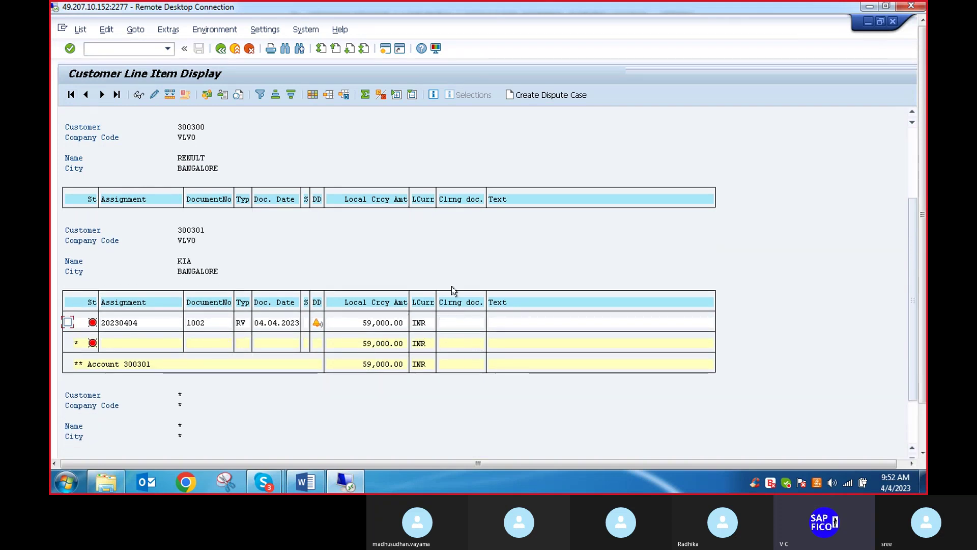
pyautogui.scroll(3, 473, 255)
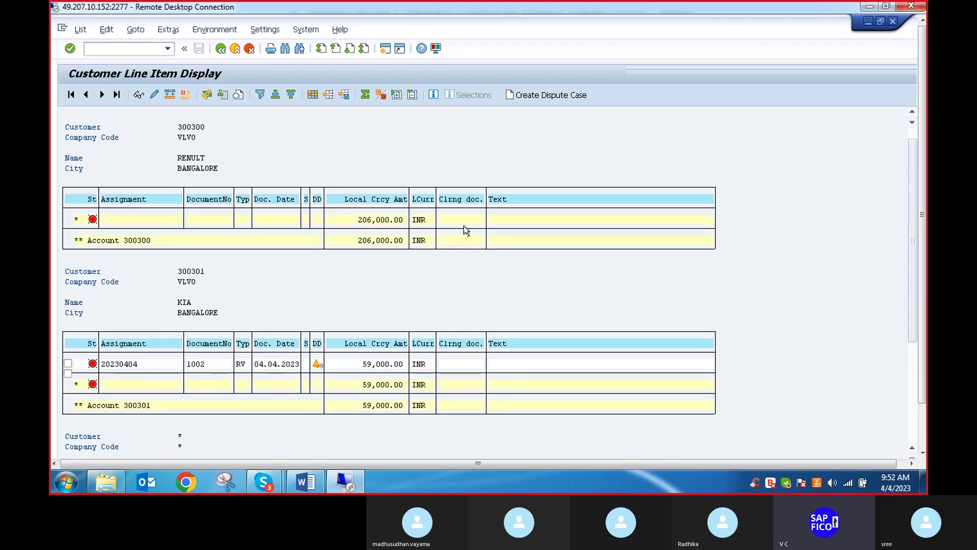
# Leave the line item report, start transaction F-28 and set the document date to 04.04.2023
pyautogui.click(116, 48)
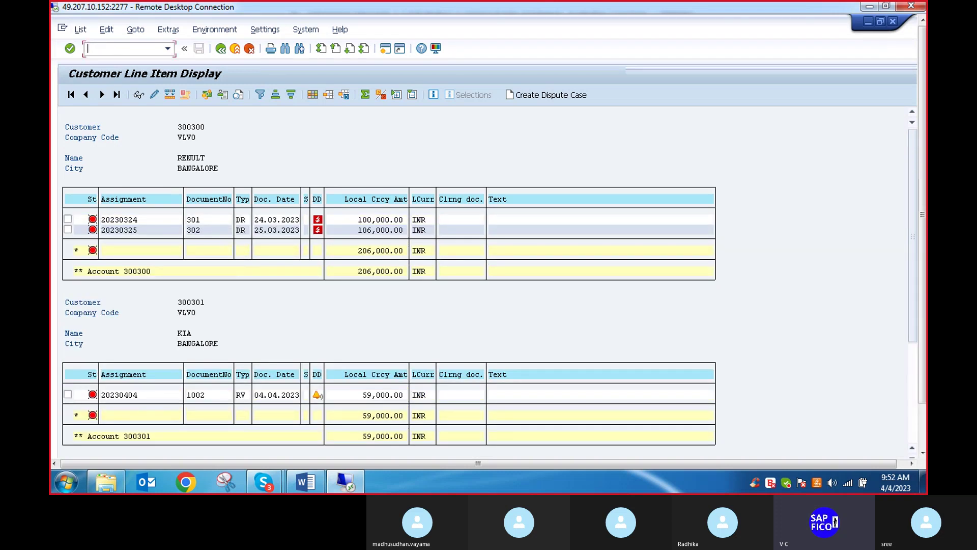
pyautogui.write('/n')
pyautogui.press('Return')
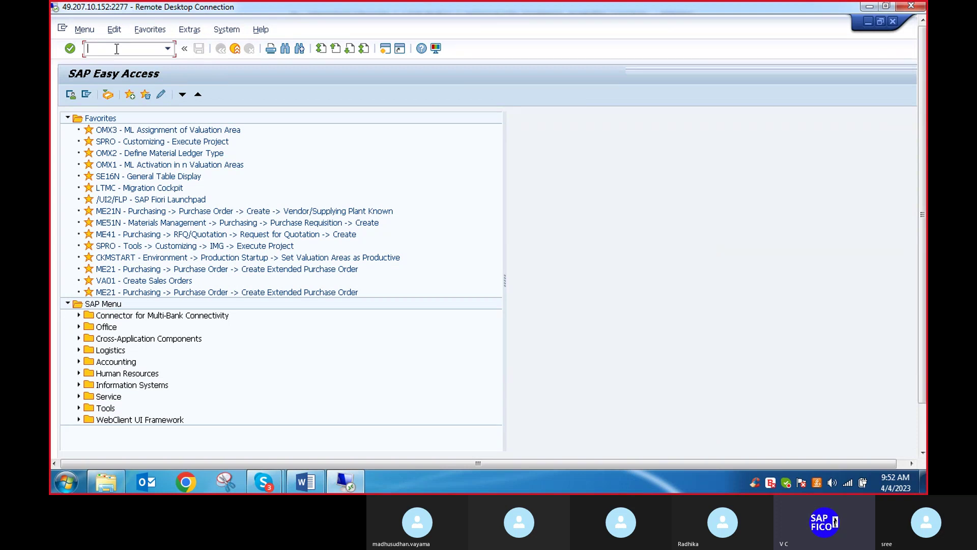
pyautogui.write('F-28')
pyautogui.press('Return')
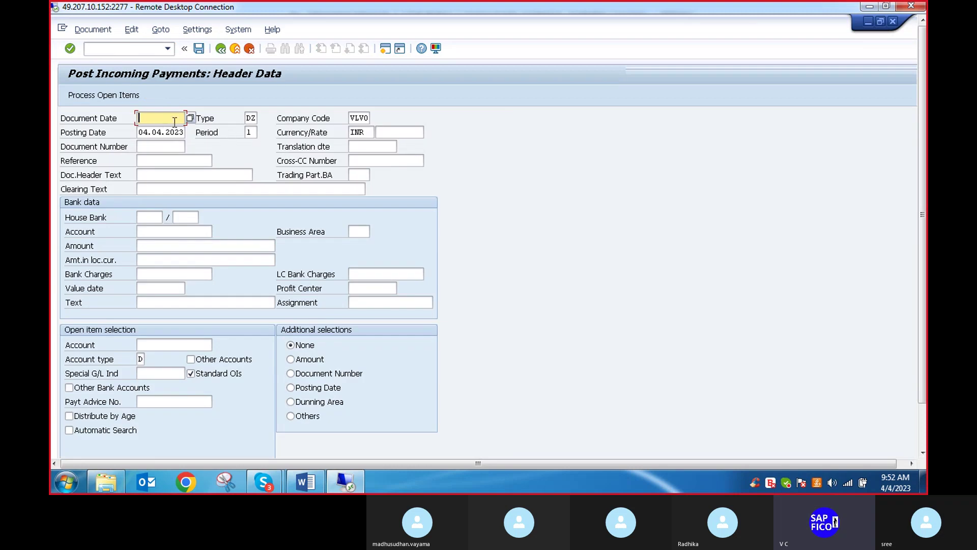
pyautogui.click(190, 119)
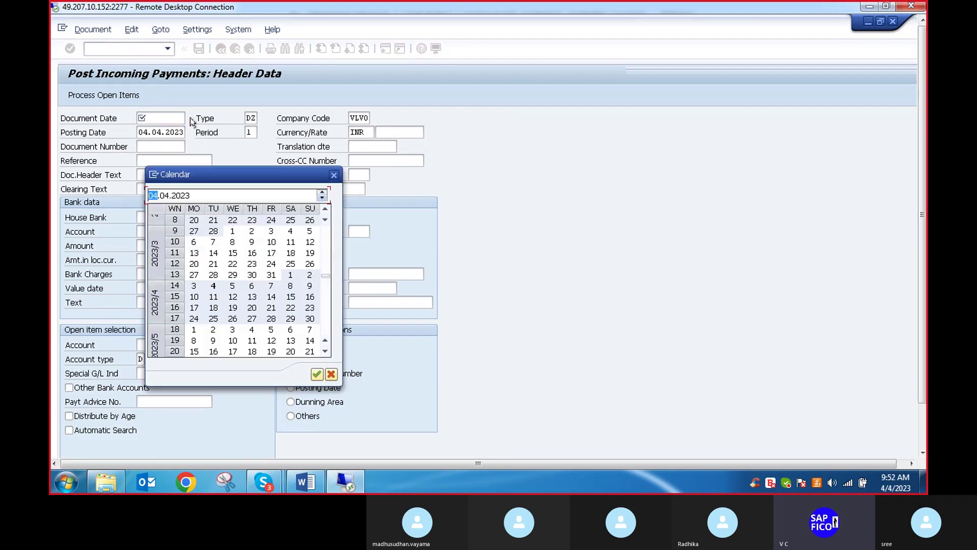
pyautogui.click(319, 377)
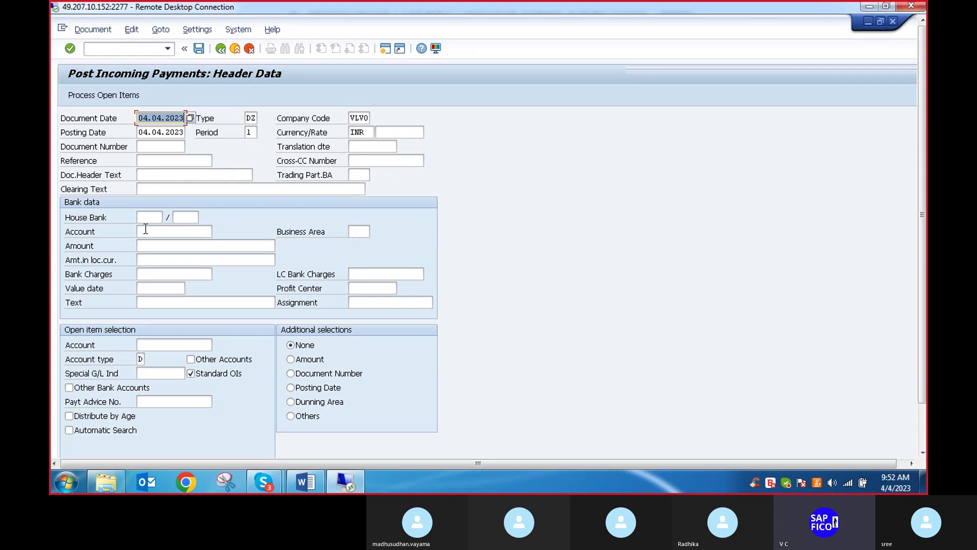
# Choose the AXIS BANK A/C general ledger account in the bank data and set the payment amount to 59000
pyautogui.click(208, 232)
pyautogui.click(217, 232)
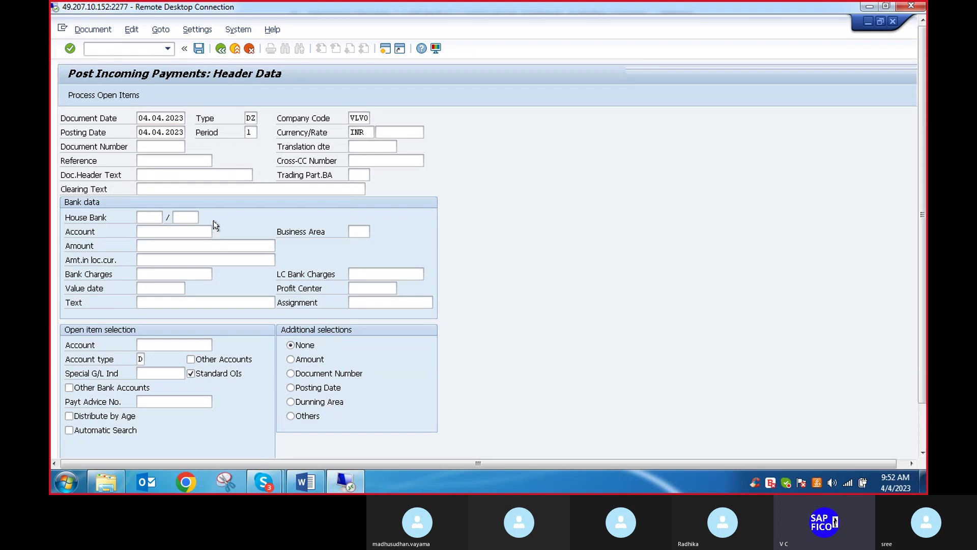
pyautogui.click(400, 218)
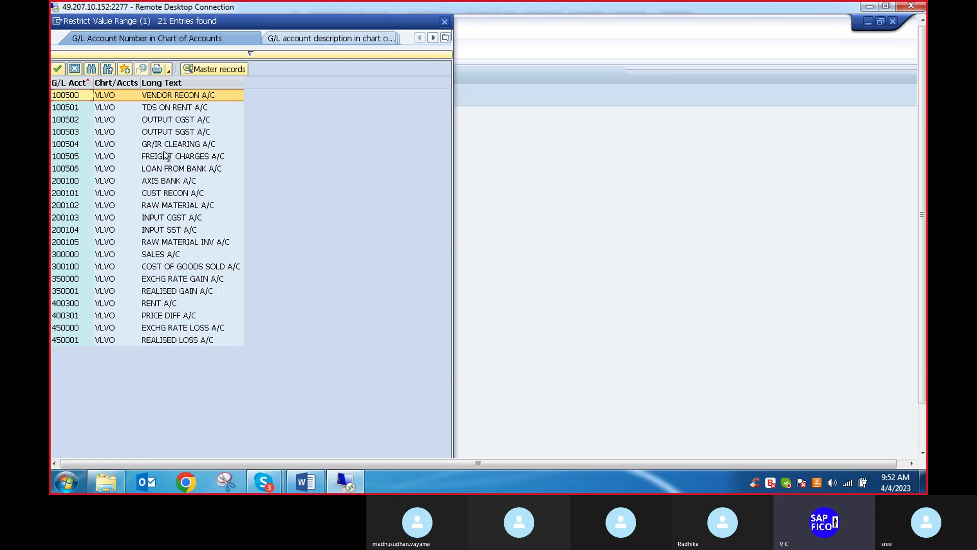
pyautogui.doubleClick(166, 181)
pyautogui.click(147, 244)
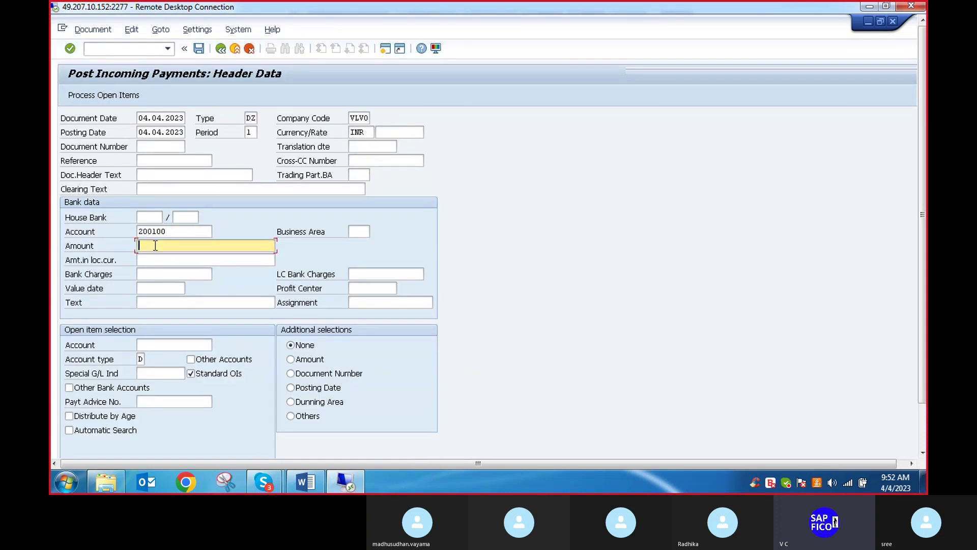
pyautogui.write('590000')
pyautogui.press('BackSpace')
pyautogui.press('BackSpace')
pyautogui.press('BackSpace')
pyautogui.press('BackSpace')
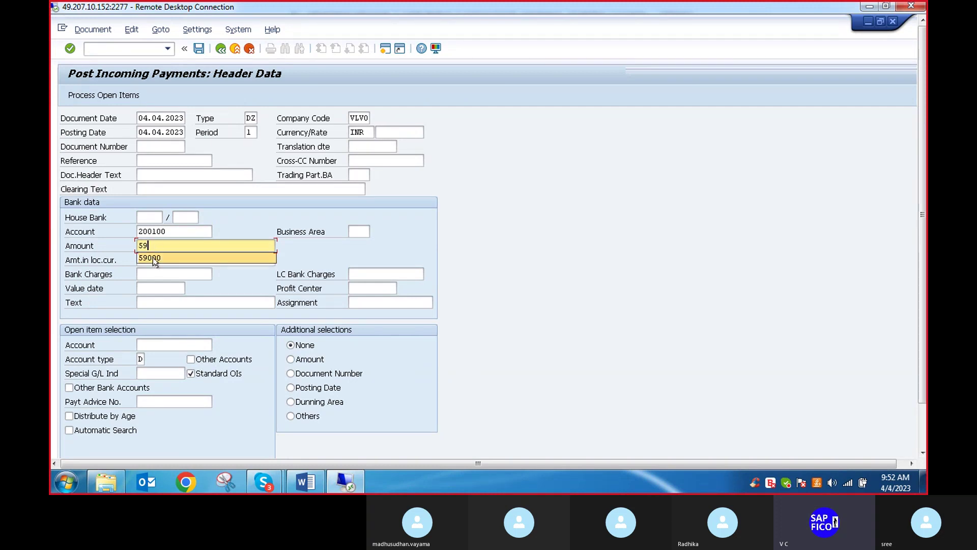
pyautogui.click(153, 257)
# Select customer KIA for the open item selection, process its open items and post the incoming payment
pyautogui.click(163, 345)
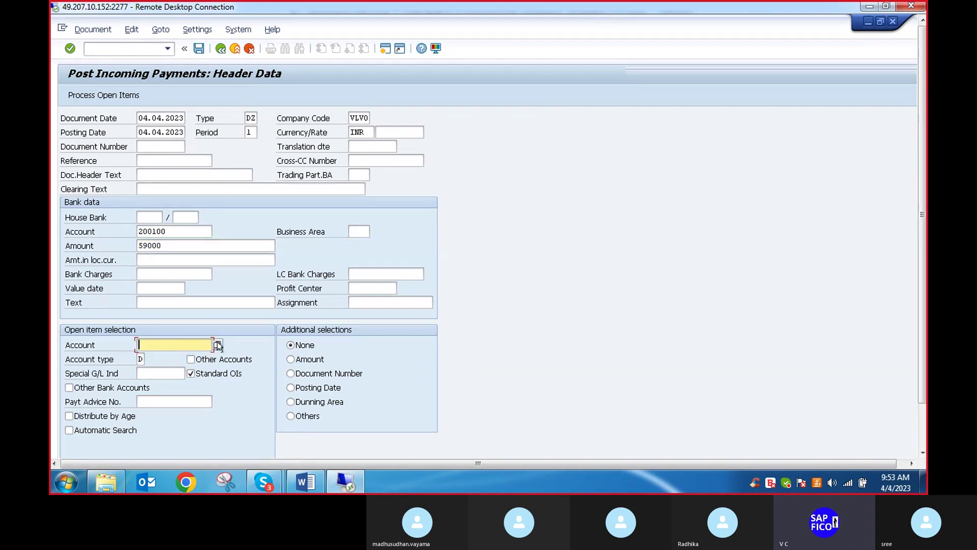
pyautogui.press('F4')
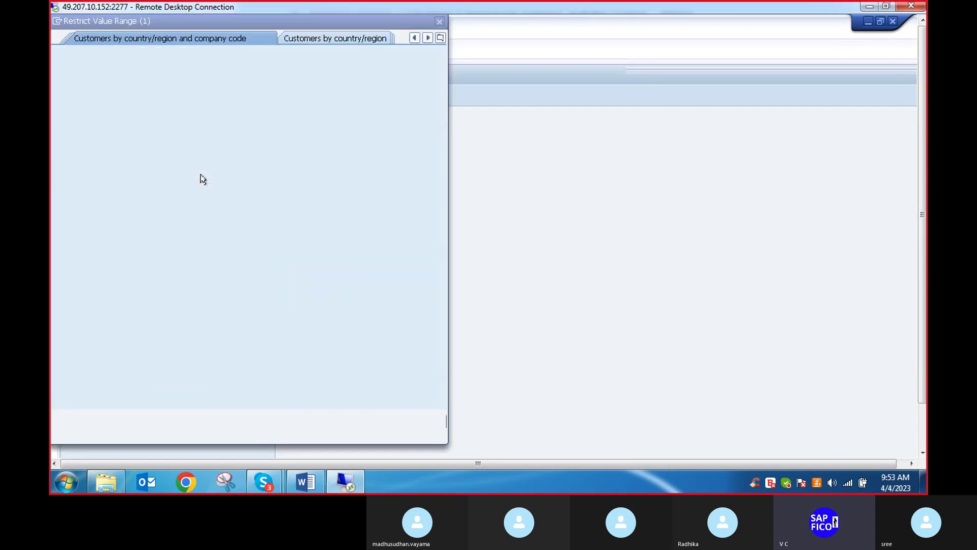
pyautogui.click(399, 422)
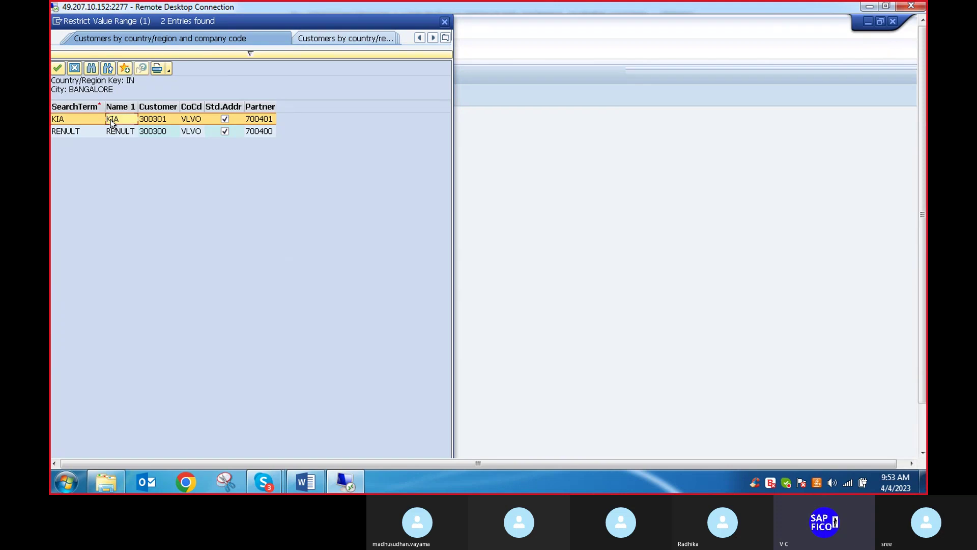
pyautogui.doubleClick(112, 124)
pyautogui.click(85, 96)
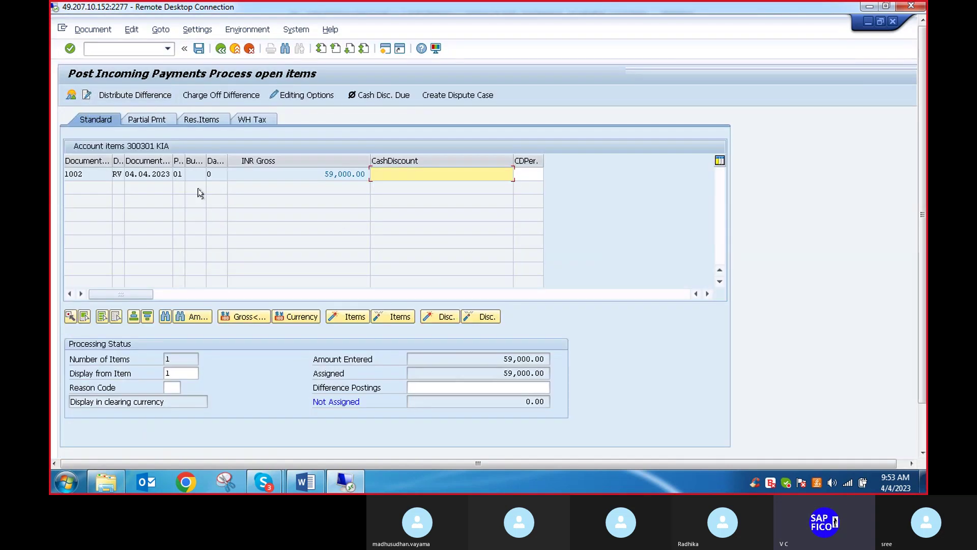
pyautogui.click(198, 49)
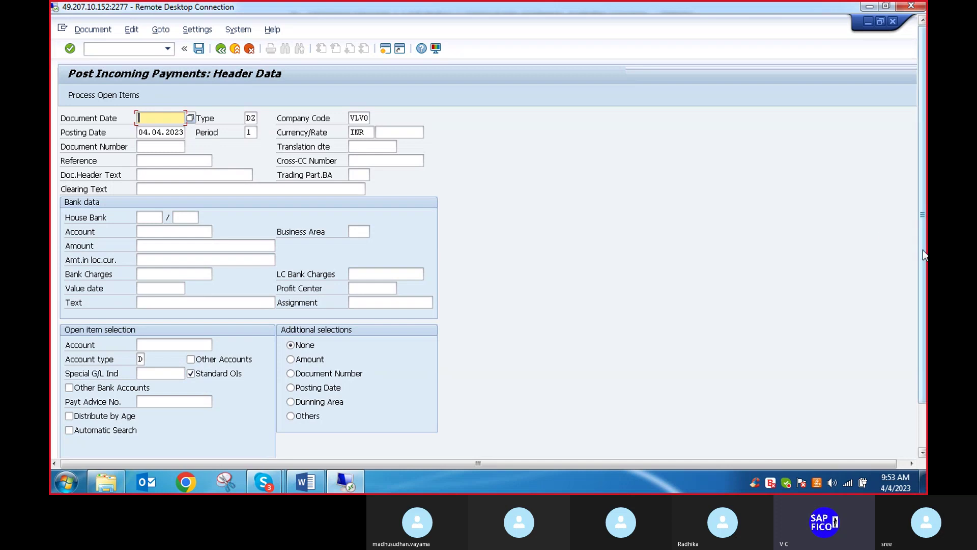
pyautogui.moveTo(924, 250)
pyautogui.mouseDown()
pyautogui.moveTo(924, 303)
pyautogui.moveTo(924, 253)
pyautogui.mouseUp()
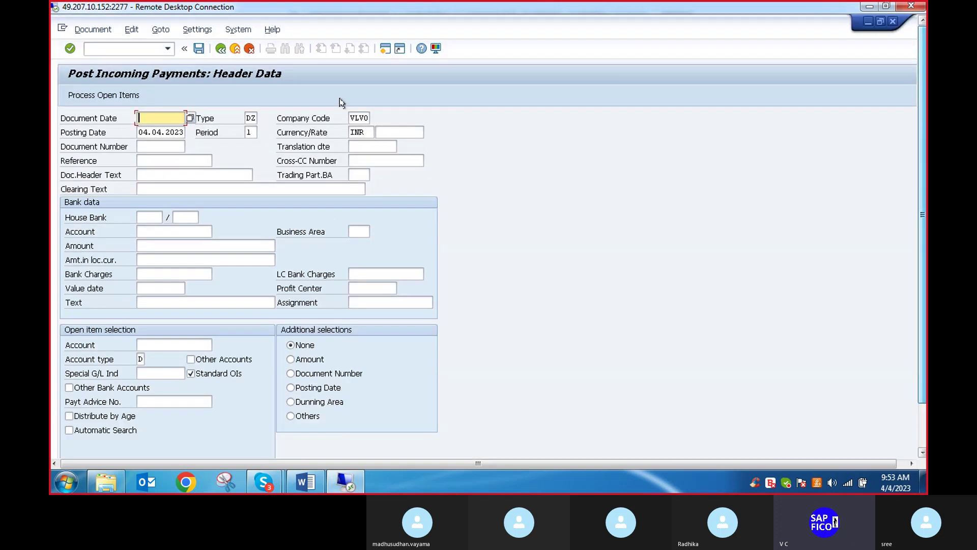
# Leave F-28, start transaction VF02 and display the billing document's document flow to check the journal entry's clearing status
pyautogui.click(134, 50)
pyautogui.write('/n')
pyautogui.press('Return')
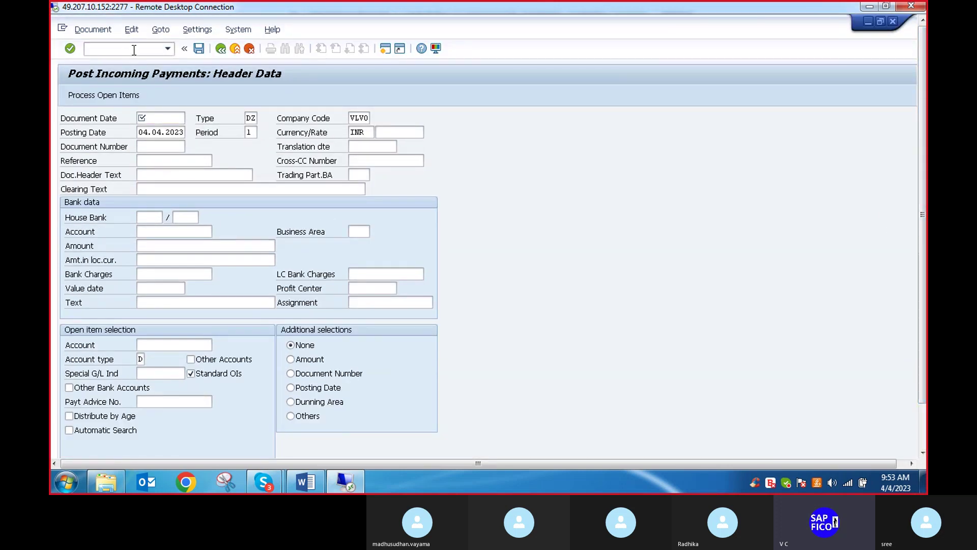
pyautogui.write('VF2')
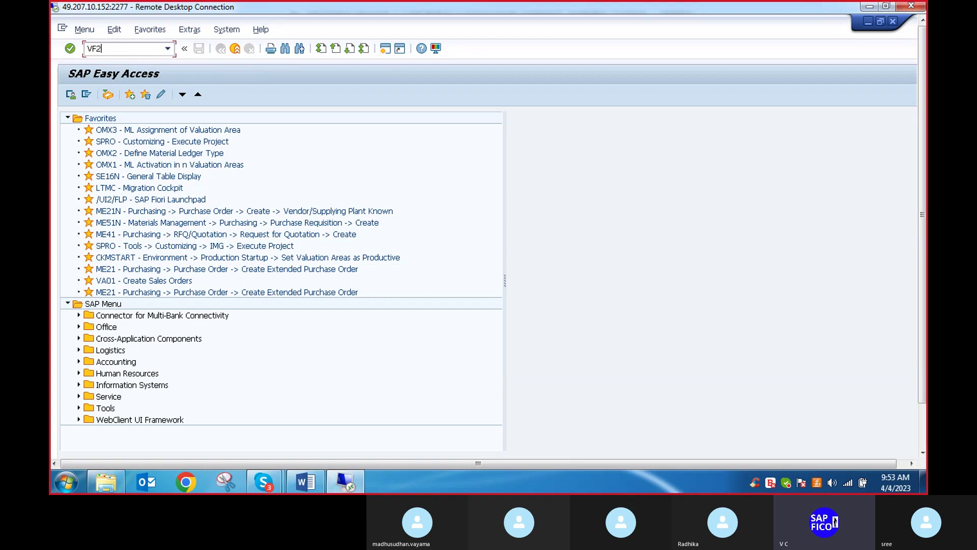
pyautogui.press('BackSpace')
pyautogui.write('02')
pyautogui.press('Return')
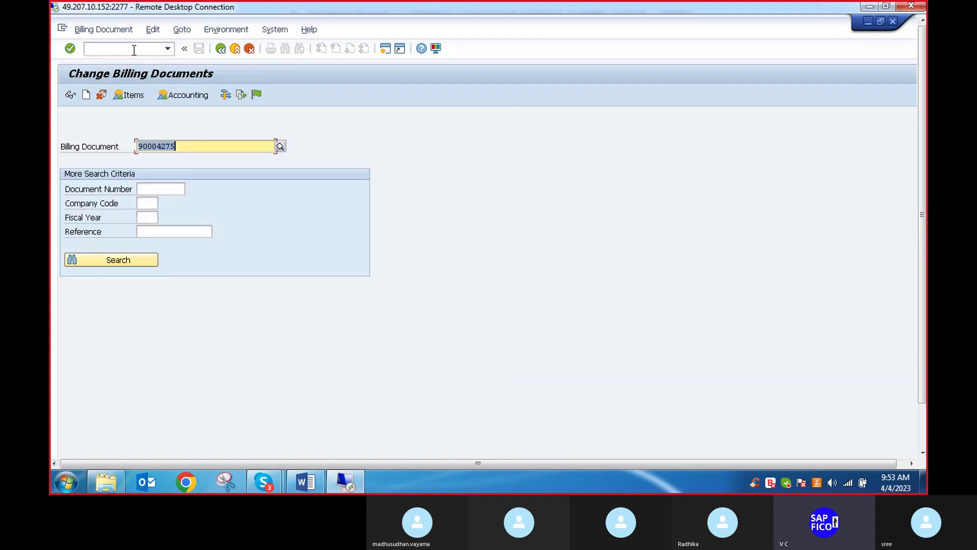
pyautogui.click(242, 95)
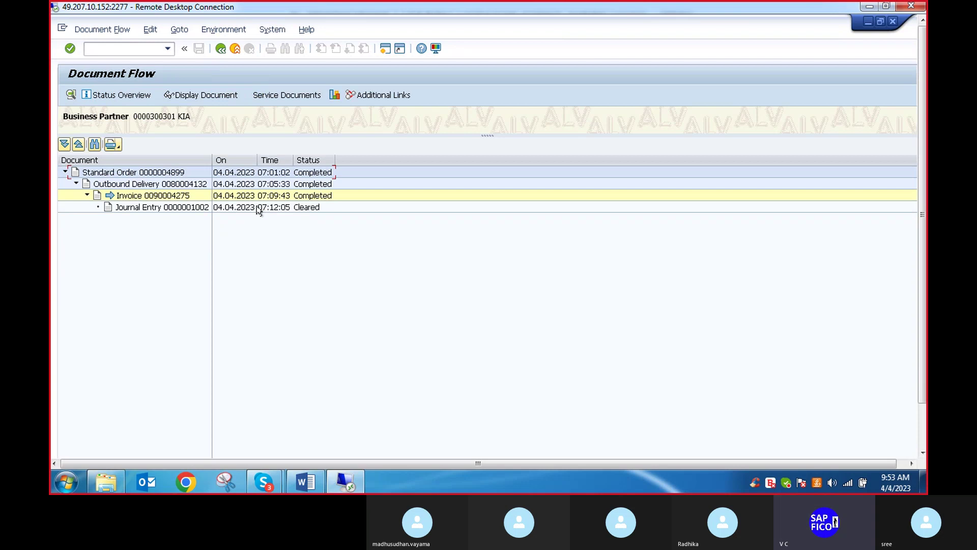
# Leave the billing document's flow and start the stock overview transaction MMBE
pyautogui.click(99, 50)
pyautogui.write('/n')
pyautogui.press('Return')
pyautogui.write('ME41')
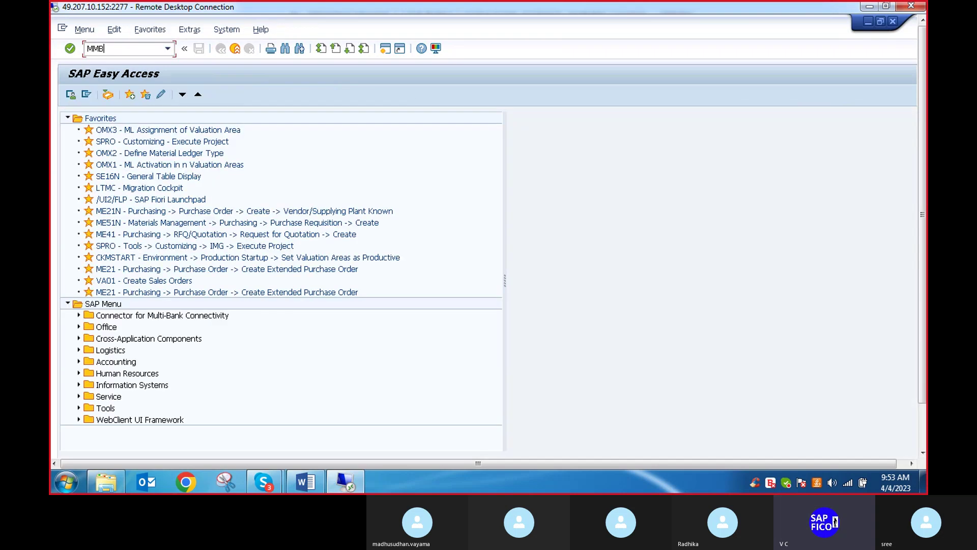
pyautogui.press('Return')
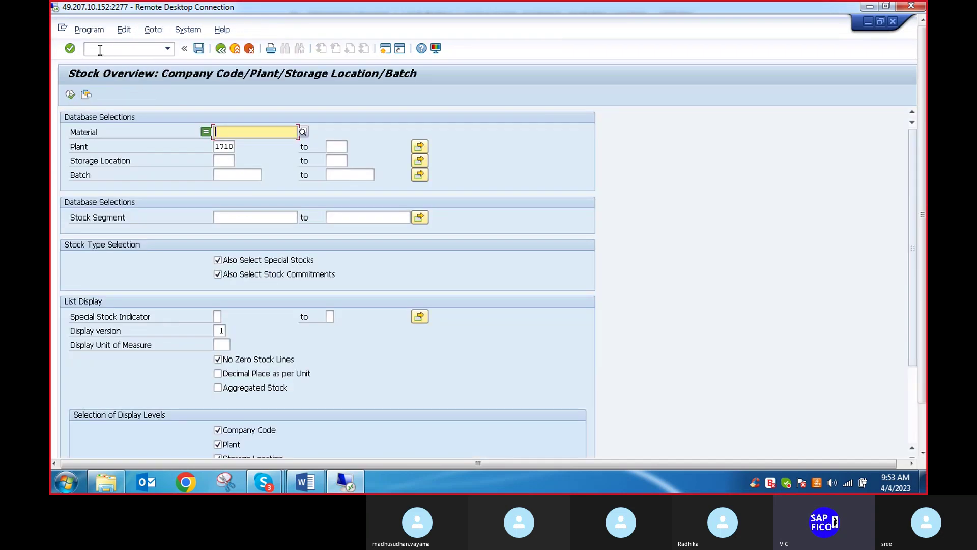
# Set the stock overview's plant to VLVO and try to run the report without a material
pyautogui.click(228, 146)
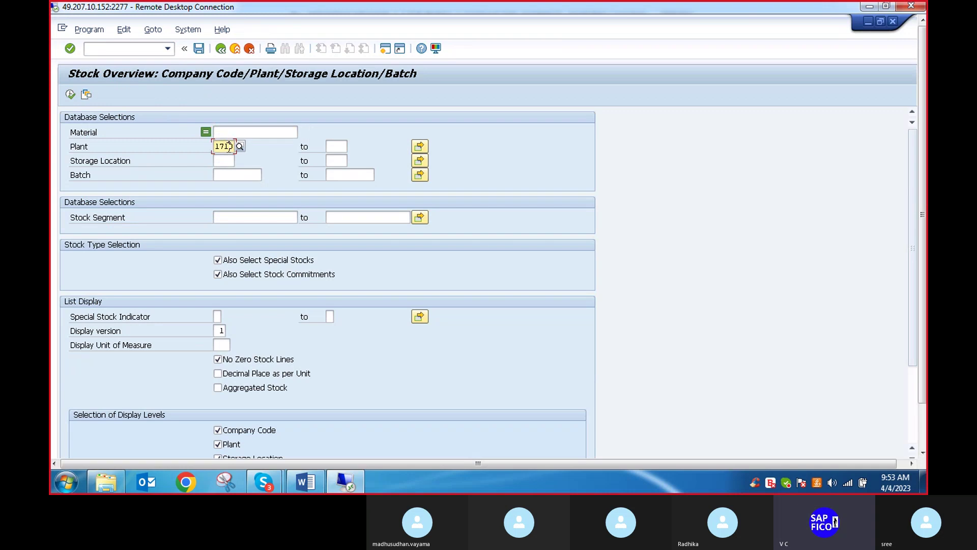
pyautogui.press('BackSpace')
pyautogui.press('BackSpace')
pyautogui.press('BackSpace')
pyautogui.press('BackSpace')
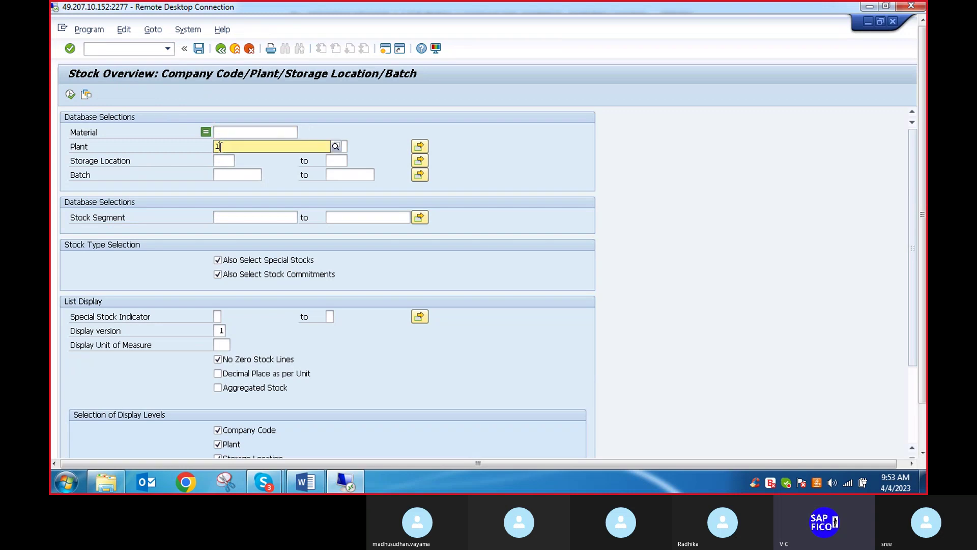
pyautogui.write('VLVO')
pyautogui.click(224, 171)
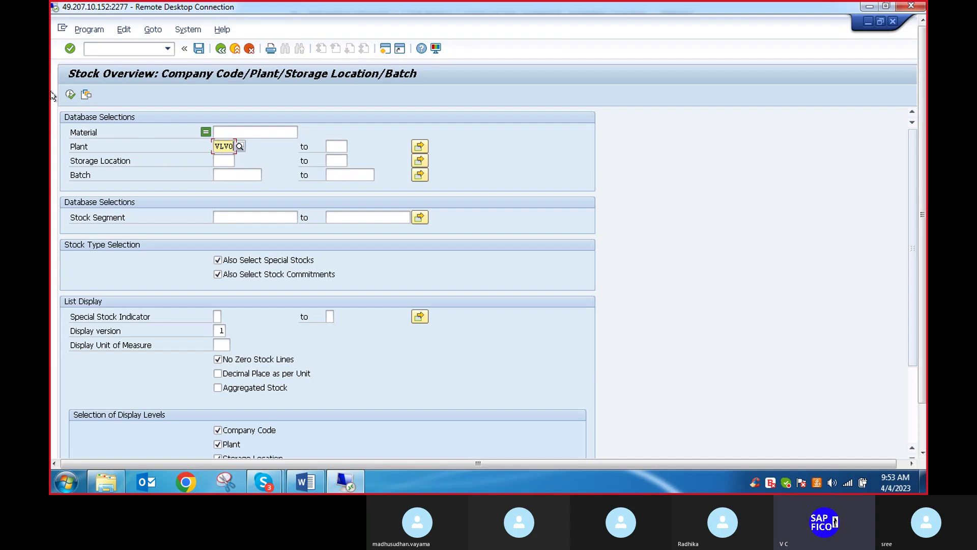
pyautogui.click(70, 95)
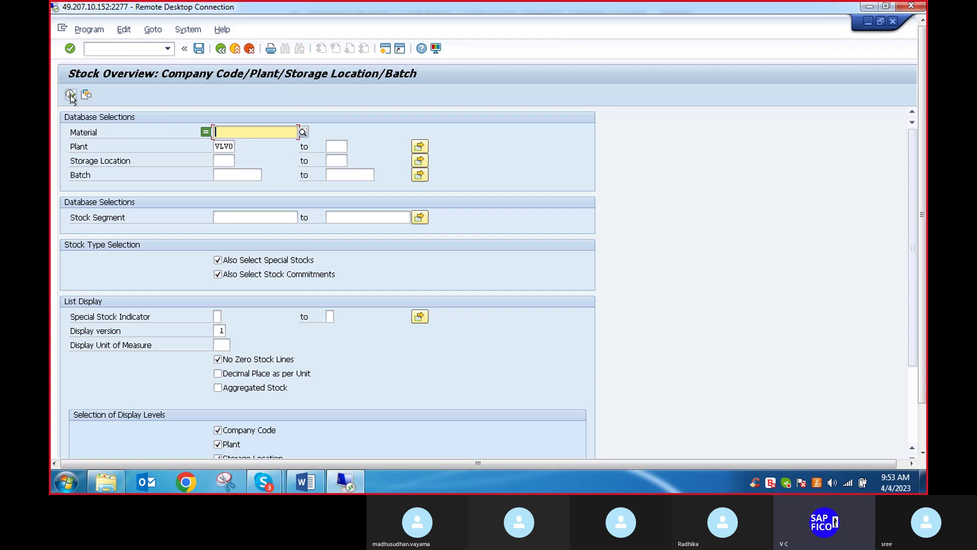
pyautogui.click(68, 96)
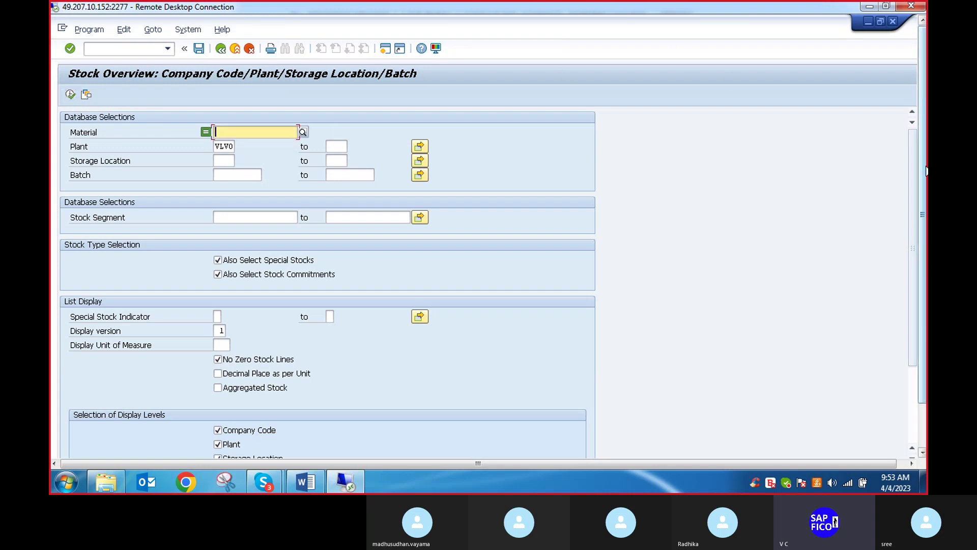
# Select material 5200057 (MONITOR) for the stock overview and run the report
pyautogui.moveTo(923, 178); pyautogui.dragTo(921, 142)
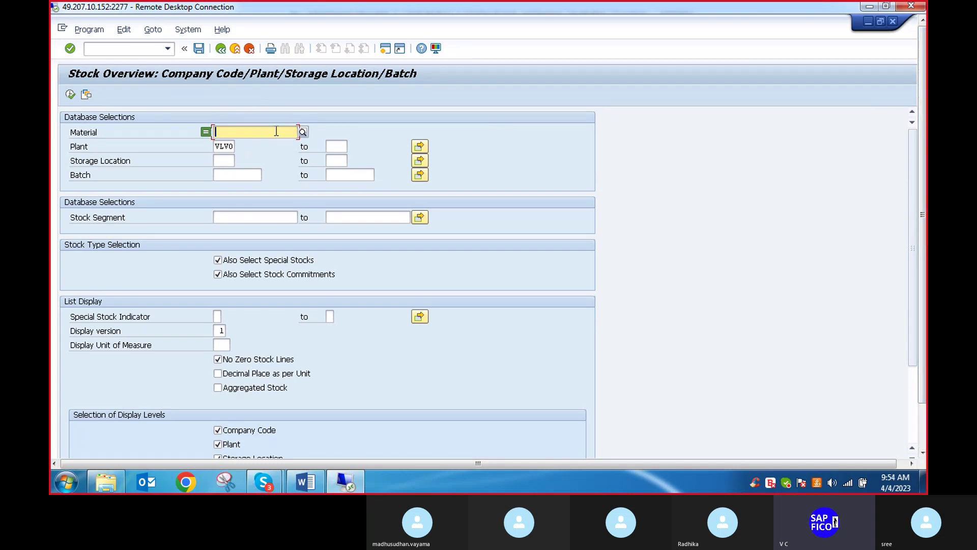
pyautogui.write('5')
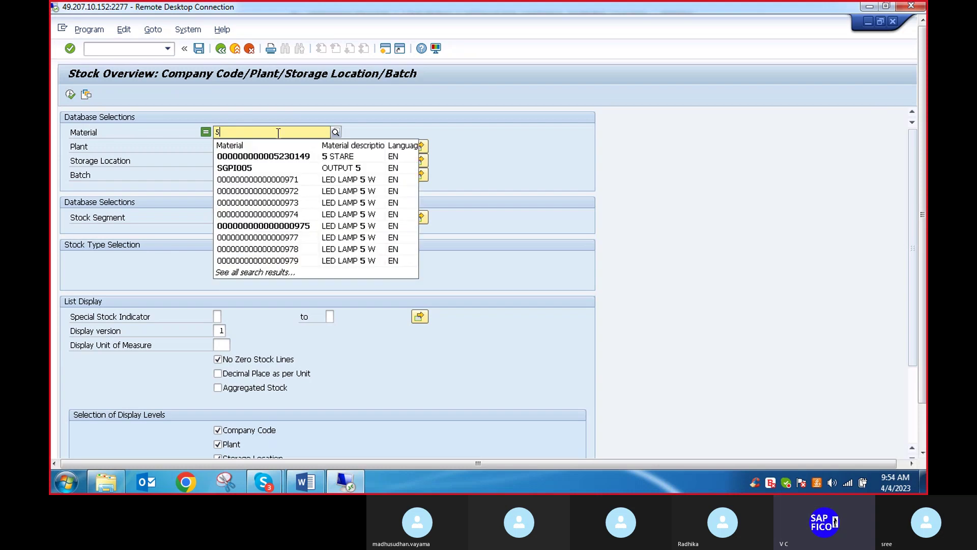
pyautogui.write('2000')
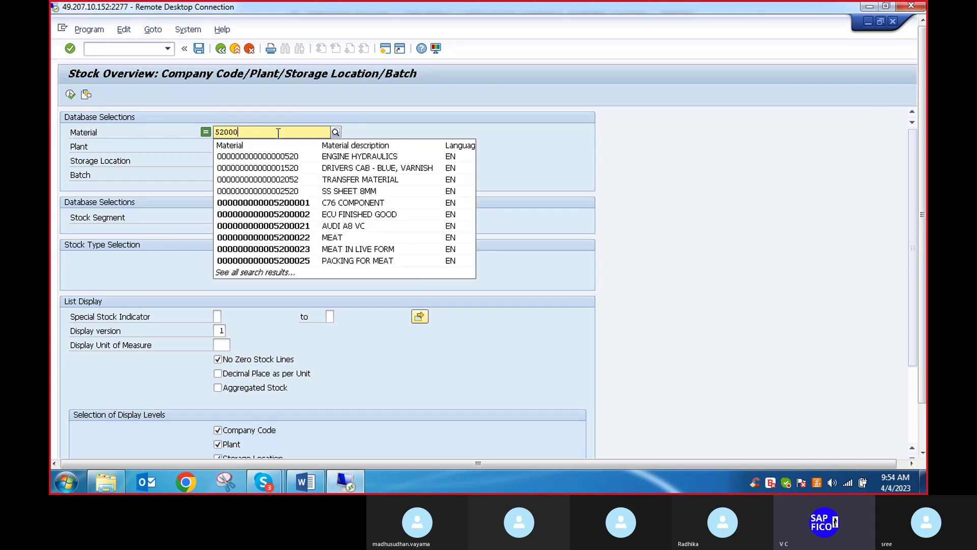
pyautogui.write('57')
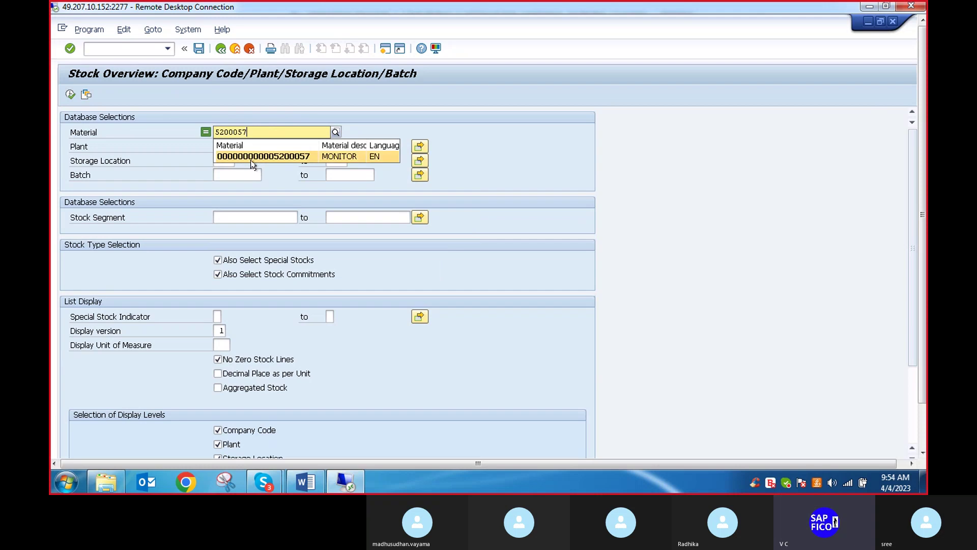
pyautogui.click(252, 156)
pyautogui.click(71, 95)
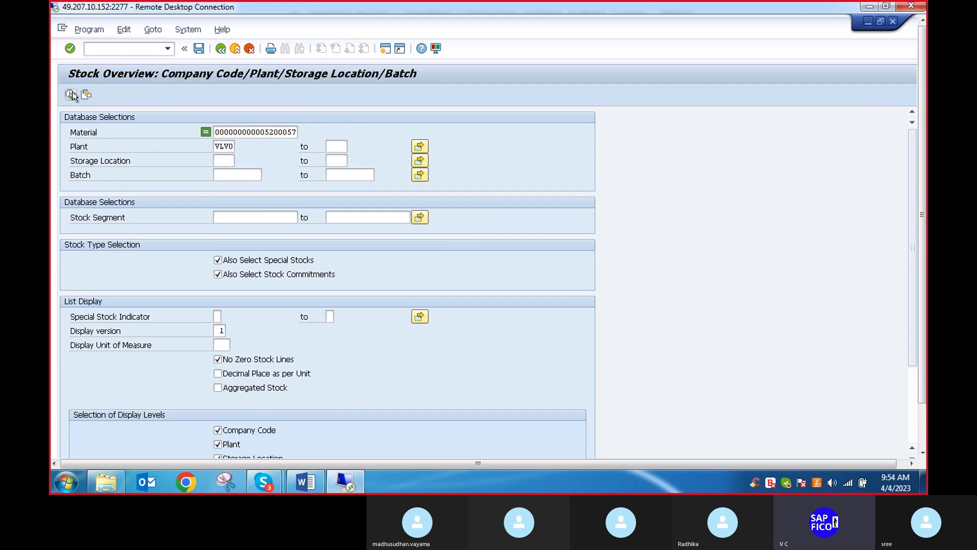